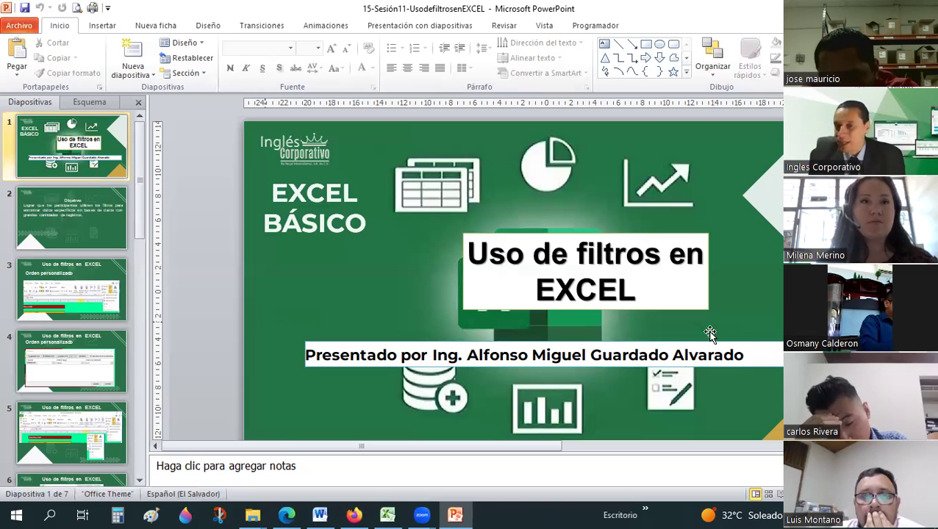
# Step through slide 2, Objetivo, and on to slide 3, Orden personalizado.
pyautogui.click(52, 226)
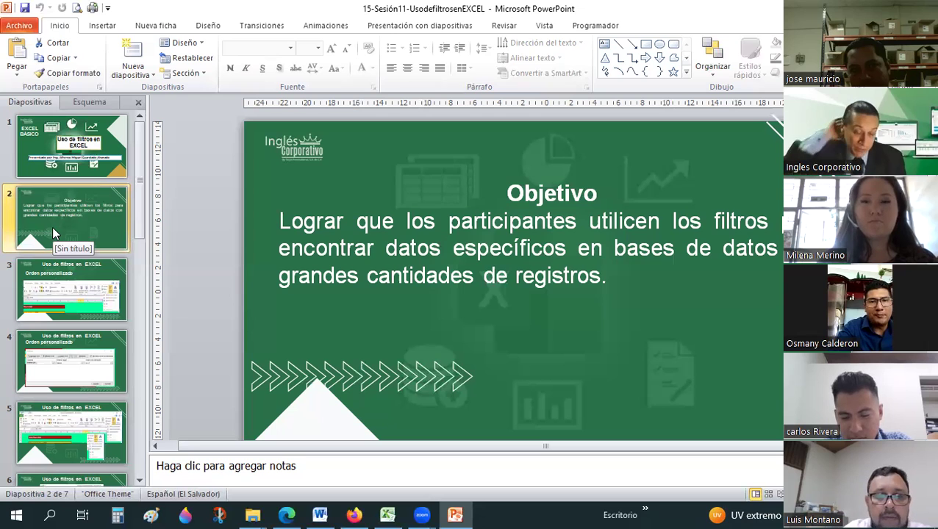
pyautogui.click(102, 270)
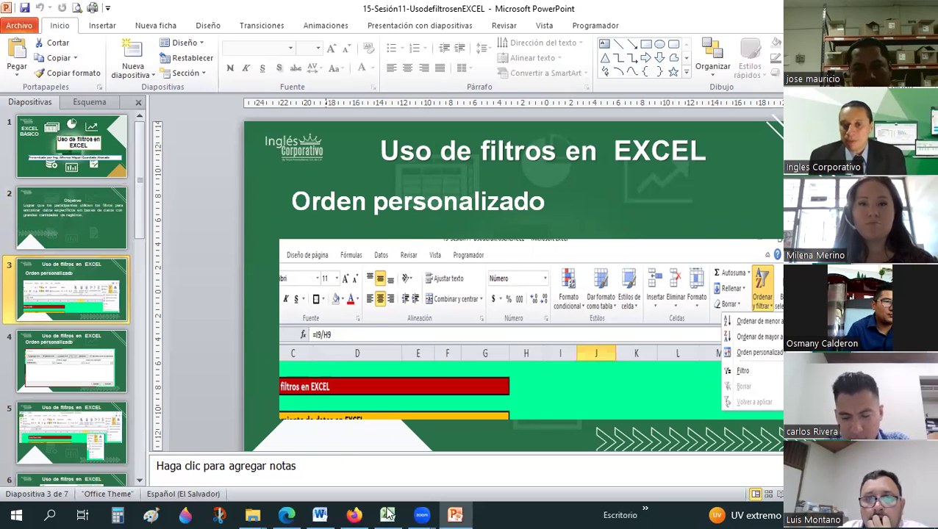
# Switch to the Excel workbook 15-Sesión11-UsodefiltrosenEXCEL-HT showing the OrdenamientoEstatus sheet.
pyautogui.hotkey('alt', 'Tab')
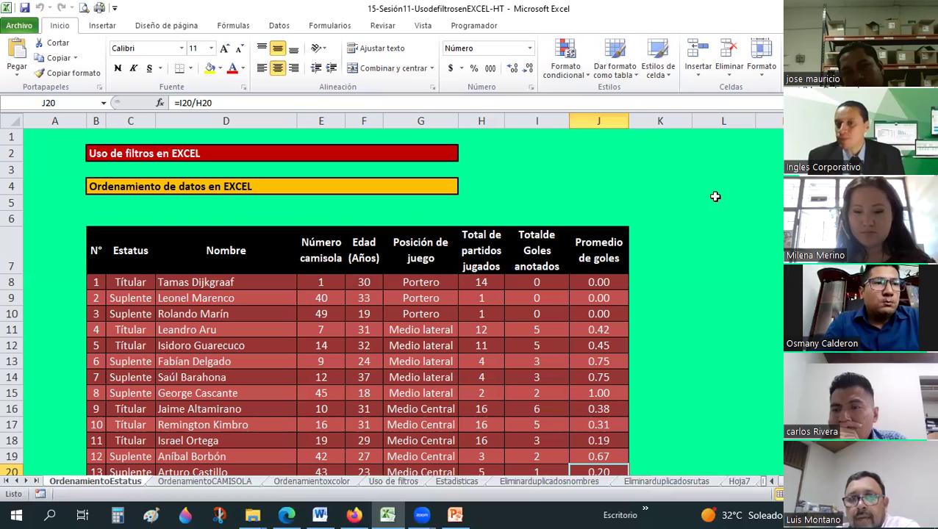
# From cell B7, add filter dropdowns to the headers N° through Promedio de goles.
pyautogui.click(92, 254)
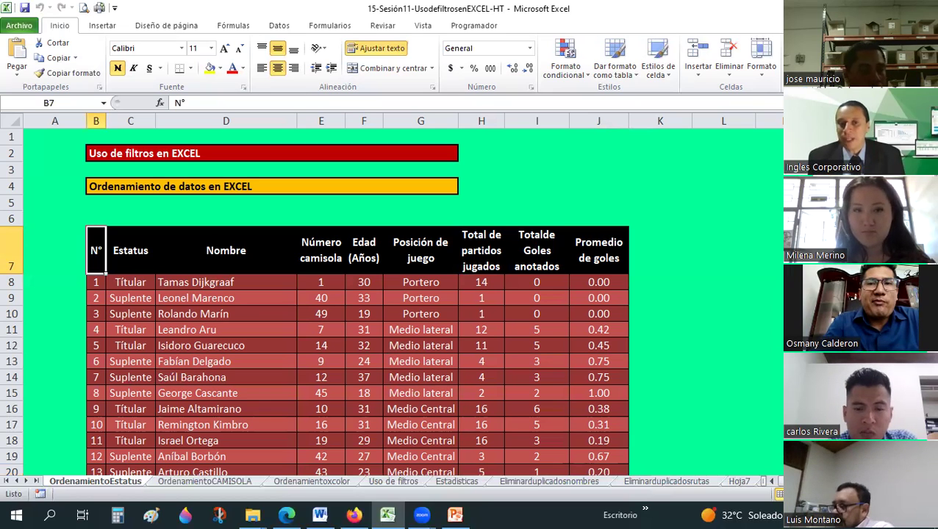
pyautogui.hotkey('ctrl', 'shift', 'l')
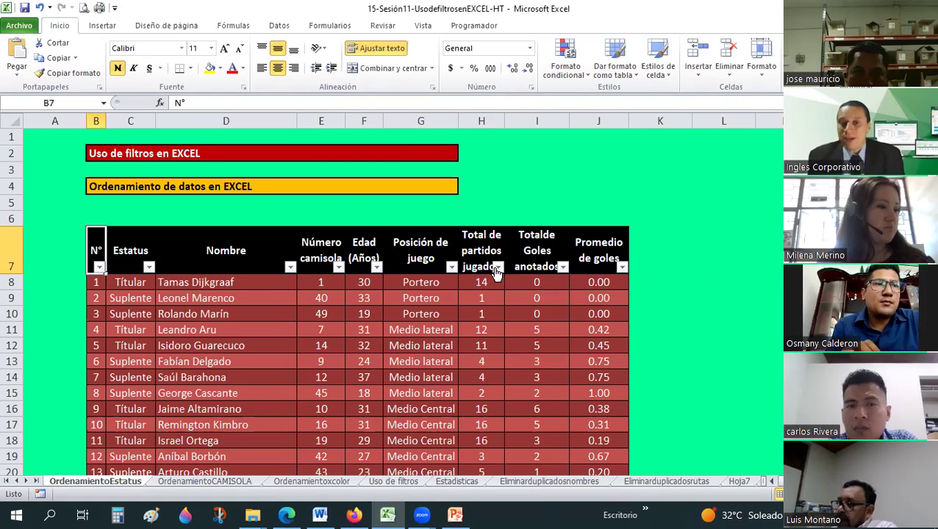
pyautogui.scroll(2, 491, 276)
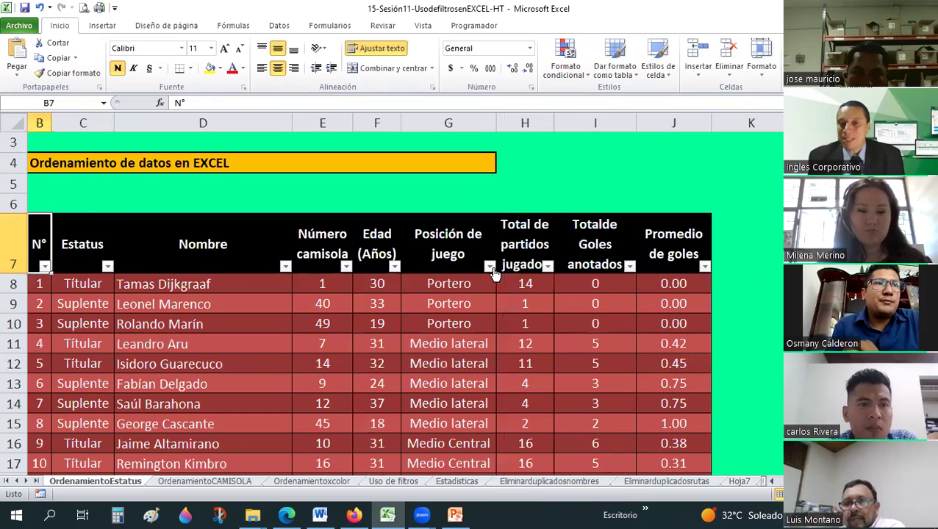
pyautogui.click(490, 266)
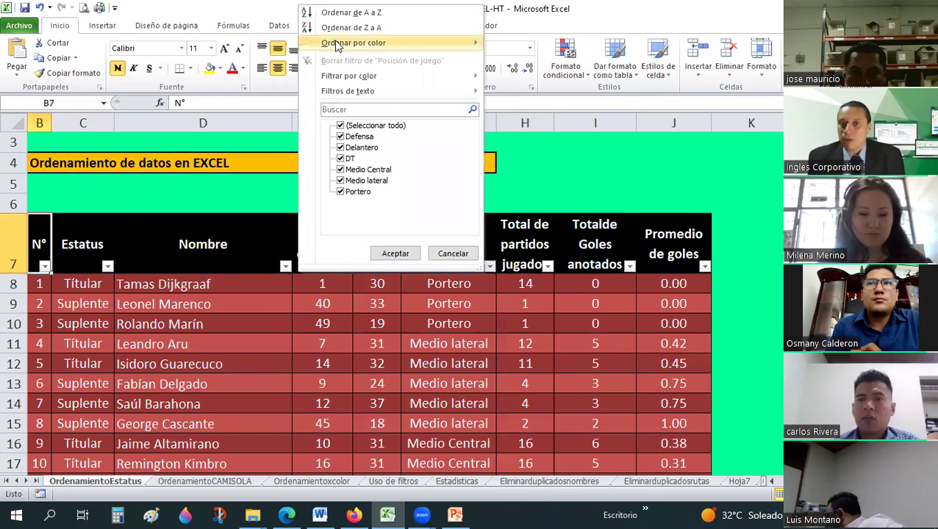
pyautogui.moveTo(412, 43)
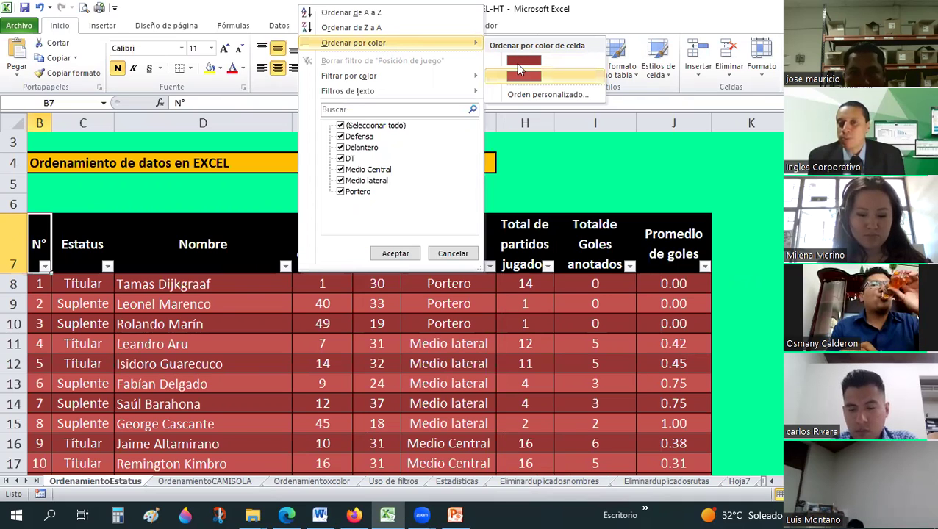
pyautogui.moveTo(348, 76)
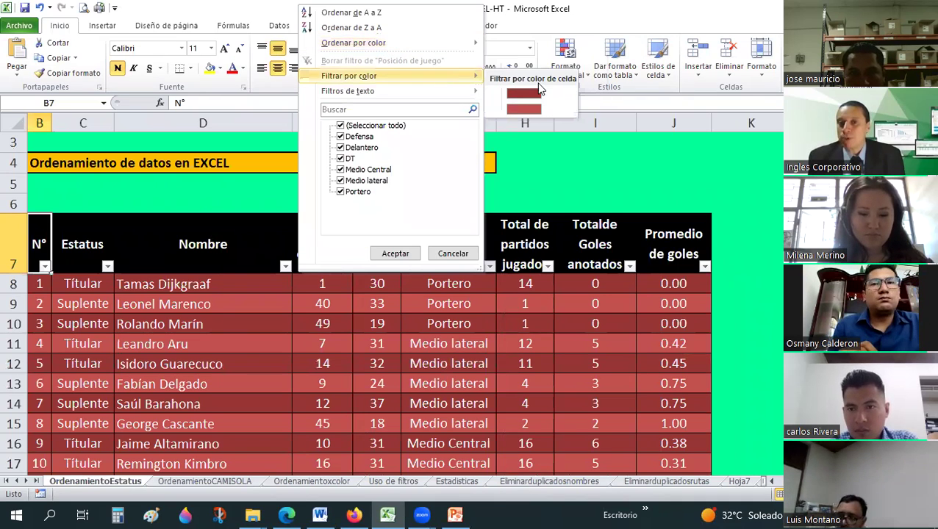
pyautogui.moveTo(367, 90)
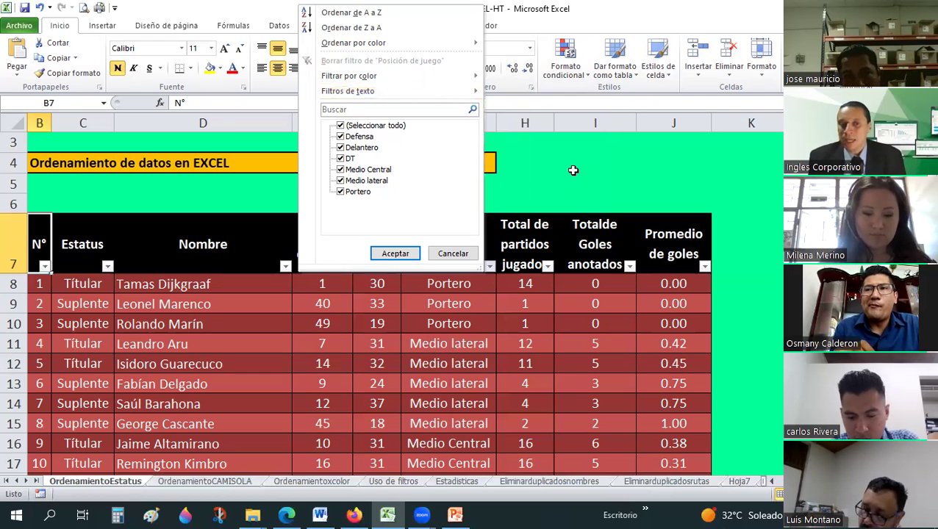
pyautogui.click(738, 108)
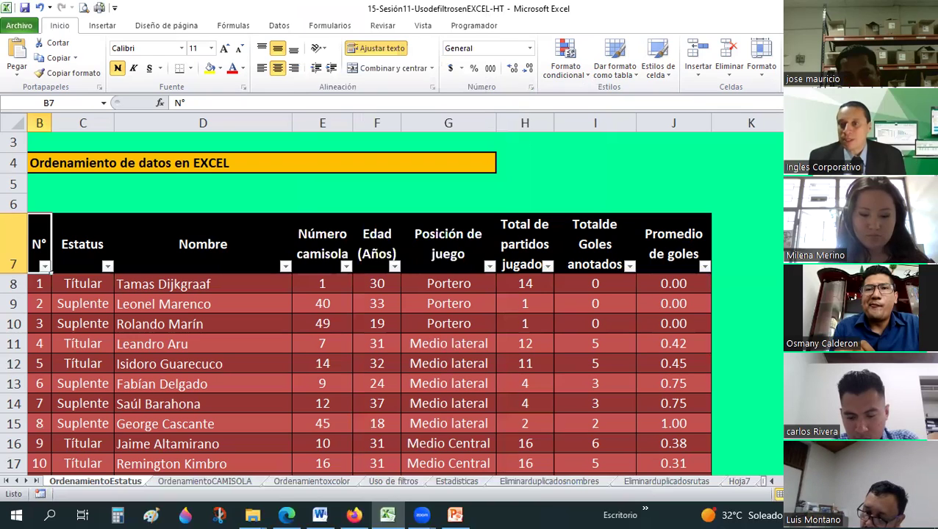
# Turn the header filters off and back on via Datos, then select cell H5.
pyautogui.hotkey('ctrl', 'shift', 'l')
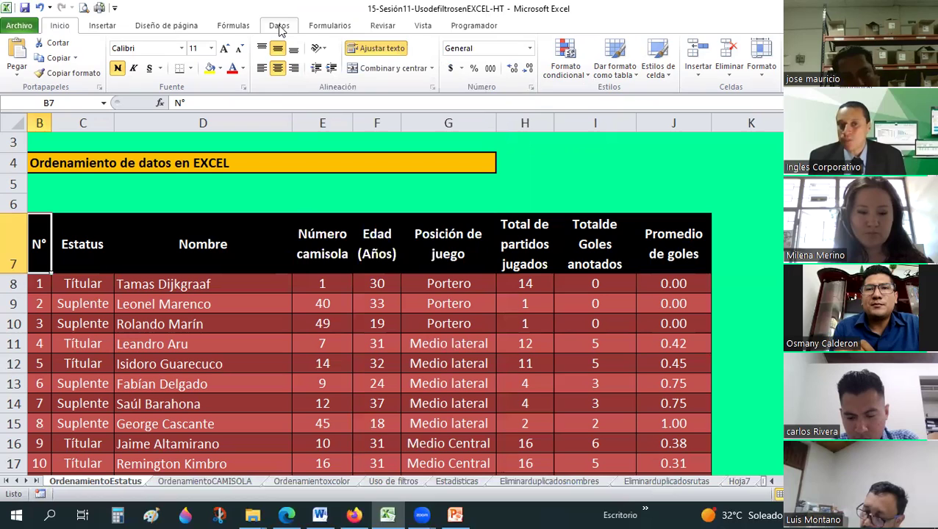
pyautogui.click(279, 27)
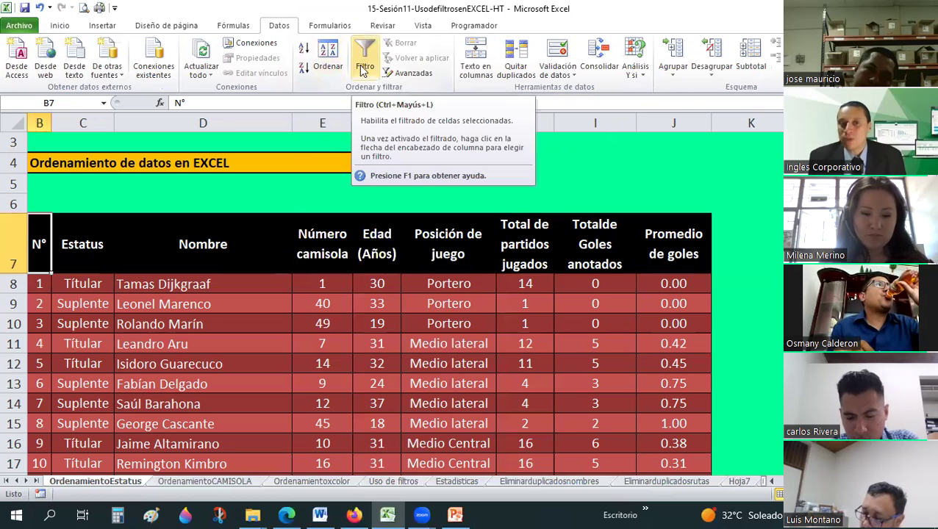
pyautogui.hotkey('ctrl', 'shift', 'l')
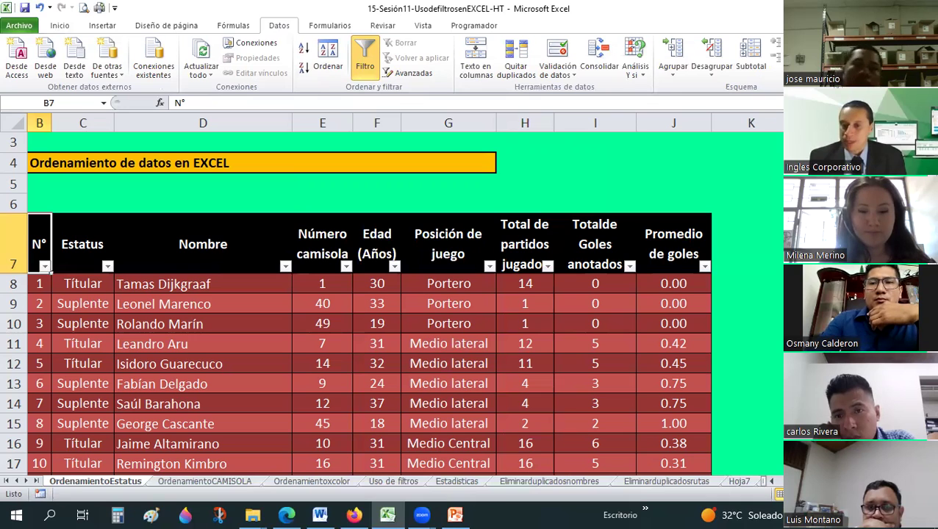
pyautogui.hscroll(-1, 381, 295)
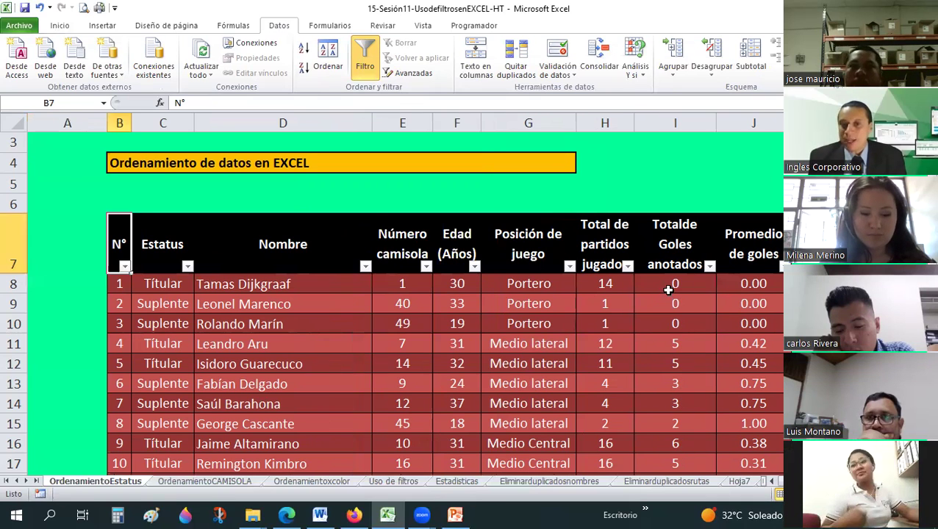
pyautogui.click(592, 188)
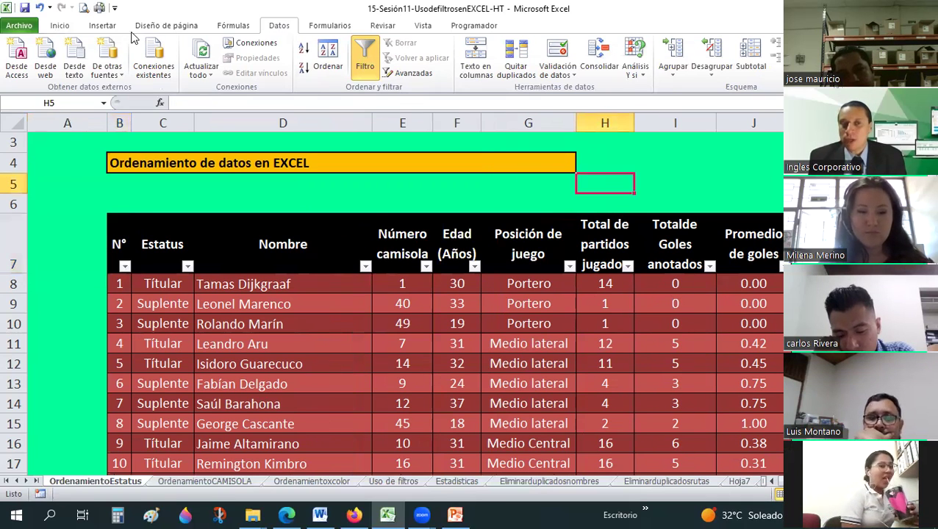
# From header cell B7, toggle the filters again, finishing with them off.
pyautogui.click(53, 28)
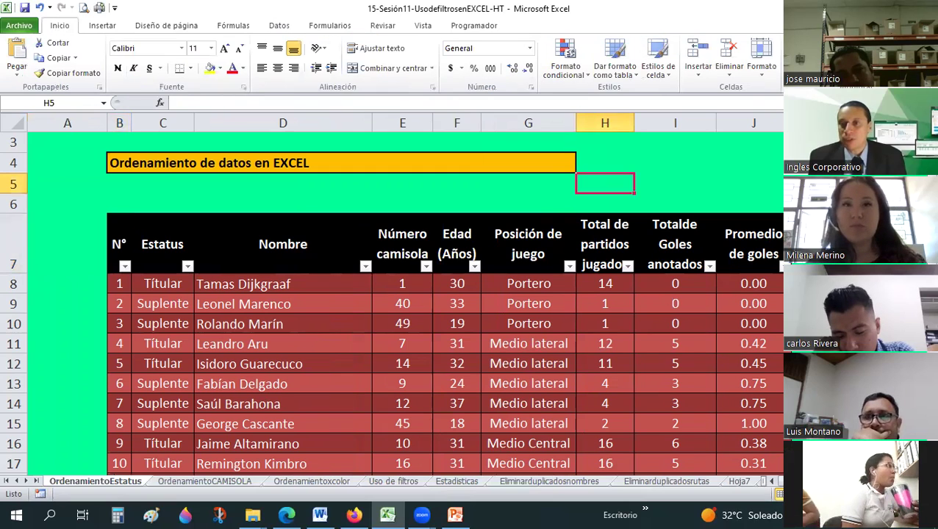
pyautogui.click(119, 244)
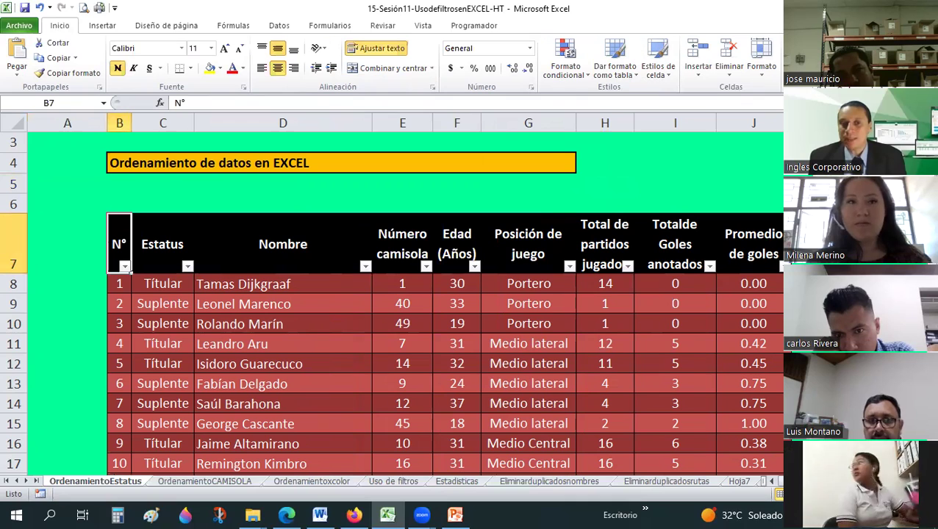
pyautogui.hotkey('ctrl', 'shift', 'l')
pyautogui.hotkey('ctrl', 'shift', 'l')
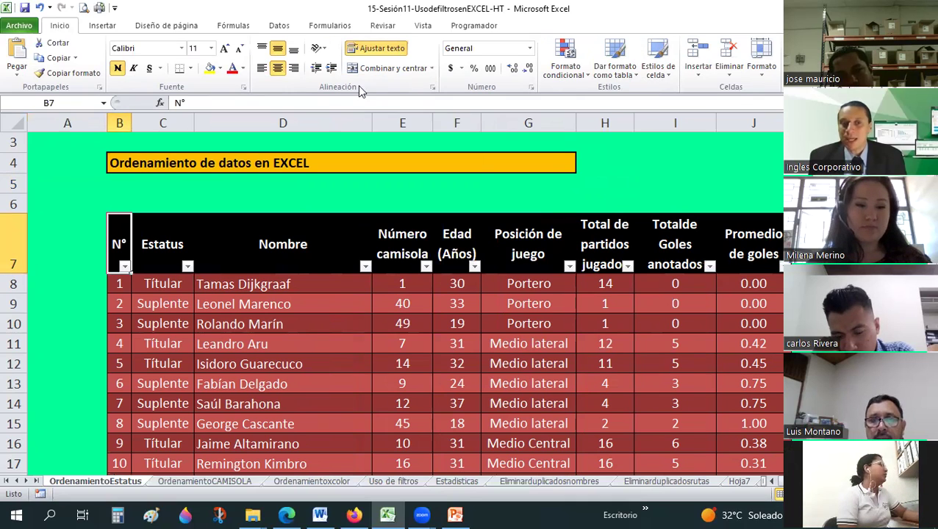
pyautogui.click(291, 26)
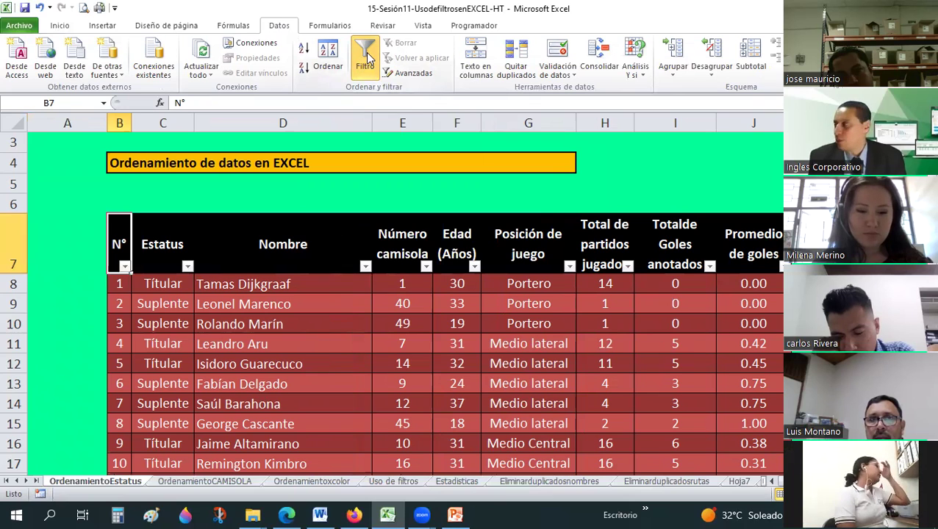
pyautogui.click(368, 58)
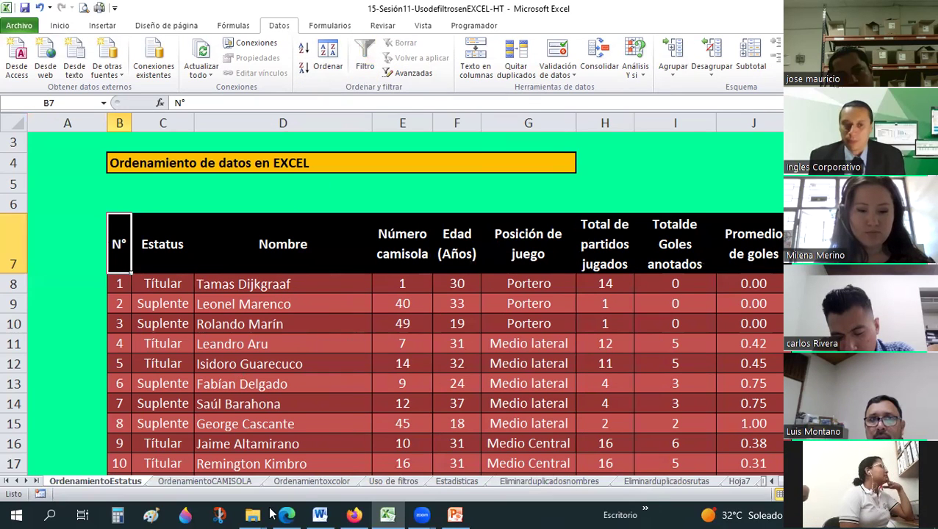
# Review slides 4, 5 and 6 on the Ordenar dialog and filtering, then return to Excel.
pyautogui.hotkey('alt', 'Tab')
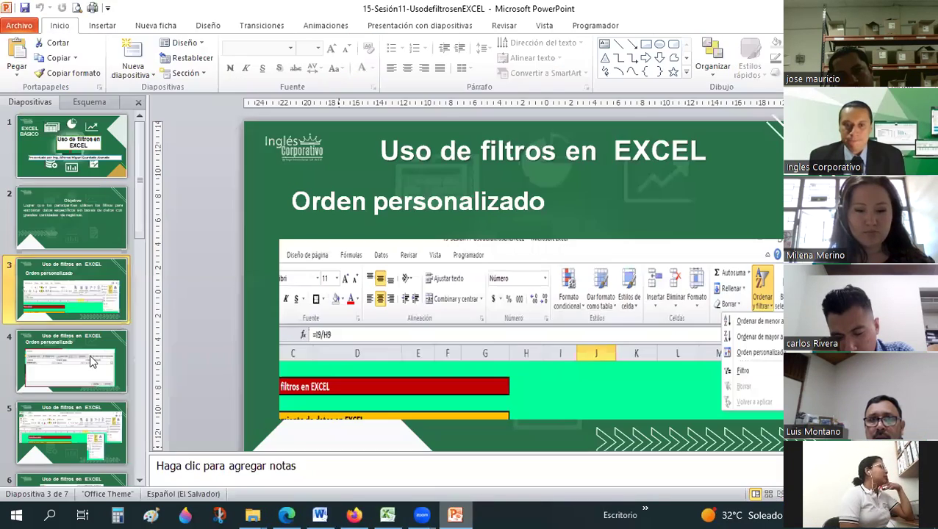
pyautogui.click(92, 359)
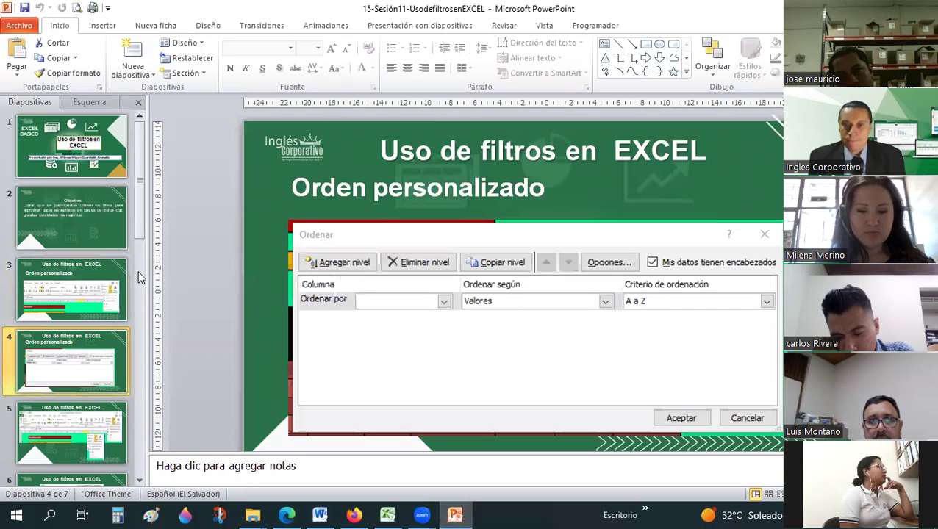
pyautogui.click(135, 271)
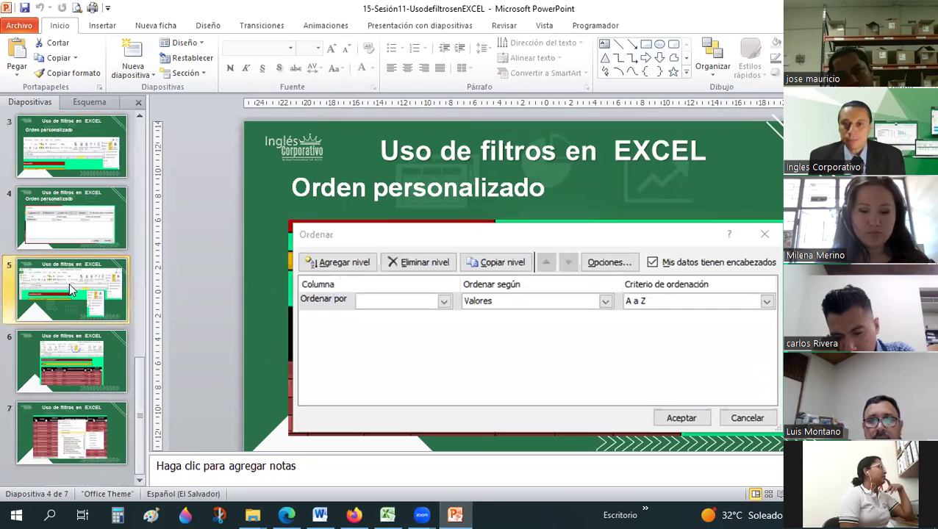
pyautogui.click(72, 290)
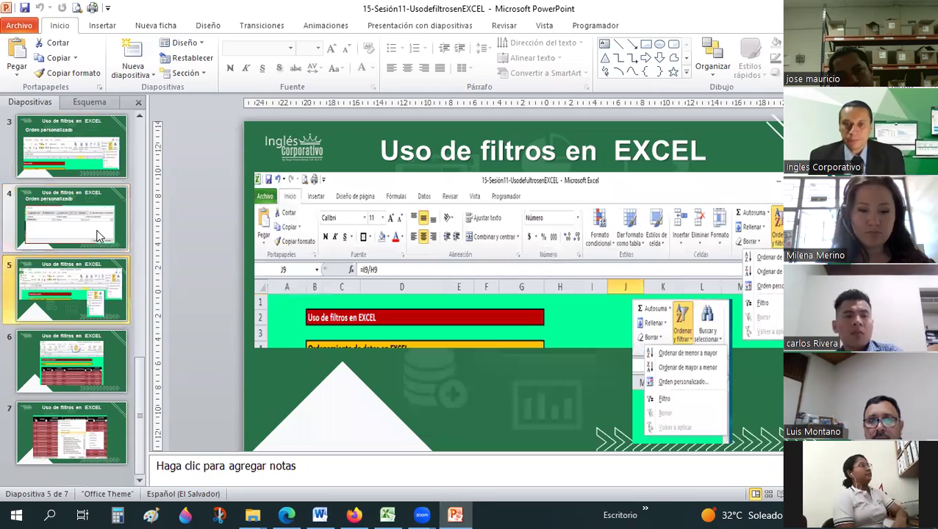
pyautogui.press('Up')
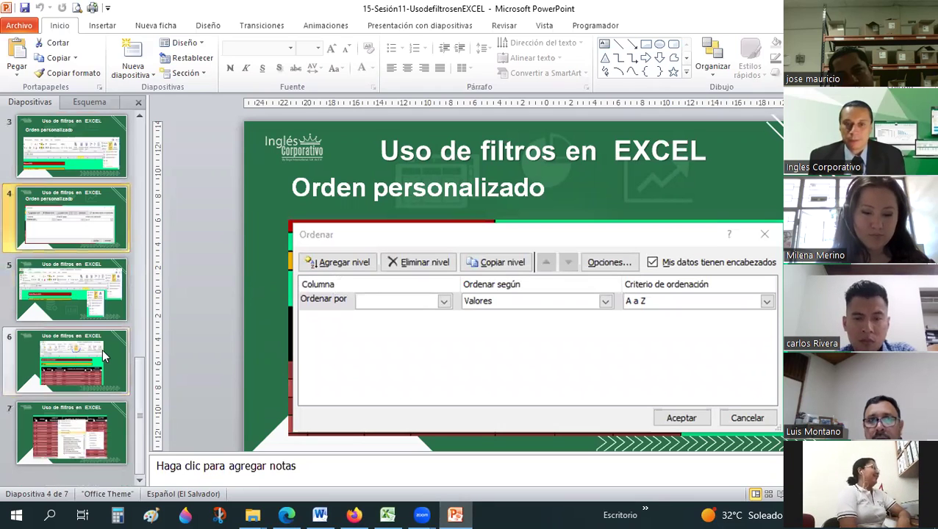
pyautogui.click(103, 356)
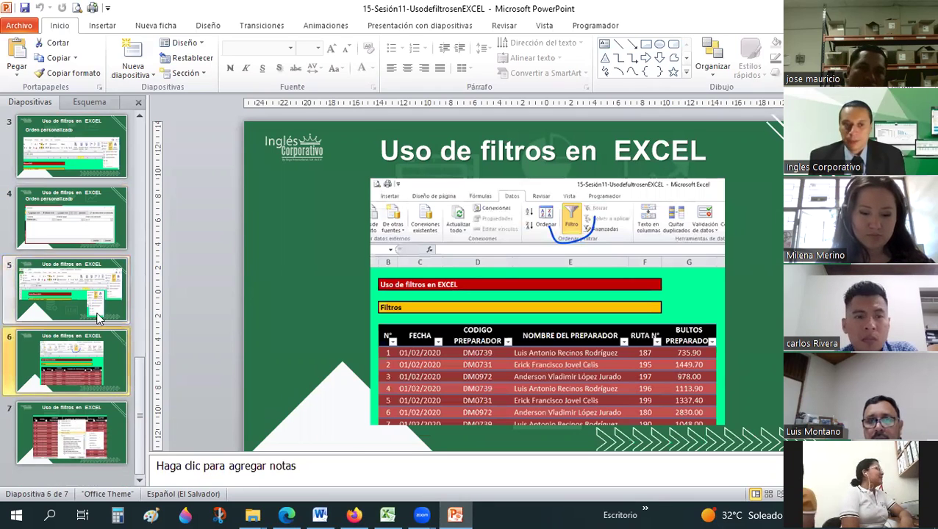
pyautogui.click(99, 312)
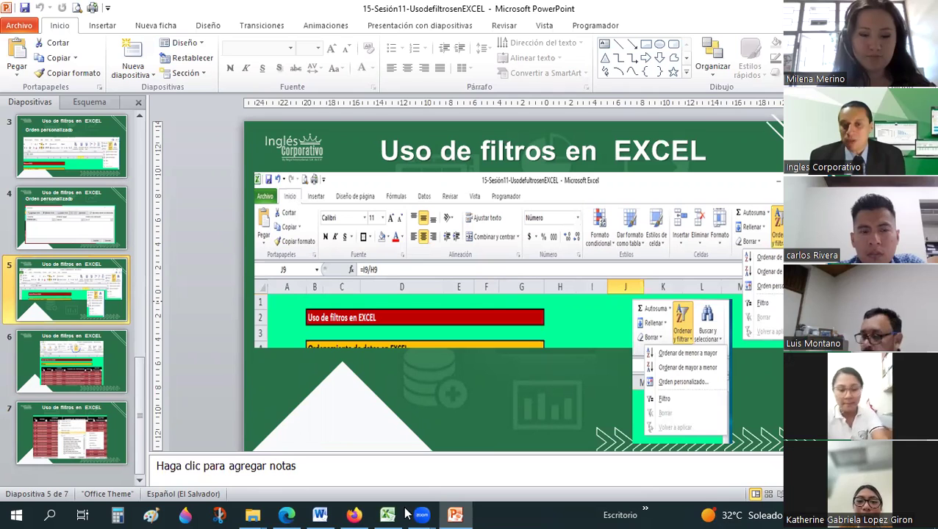
pyautogui.hotkey('alt', 'Tab')
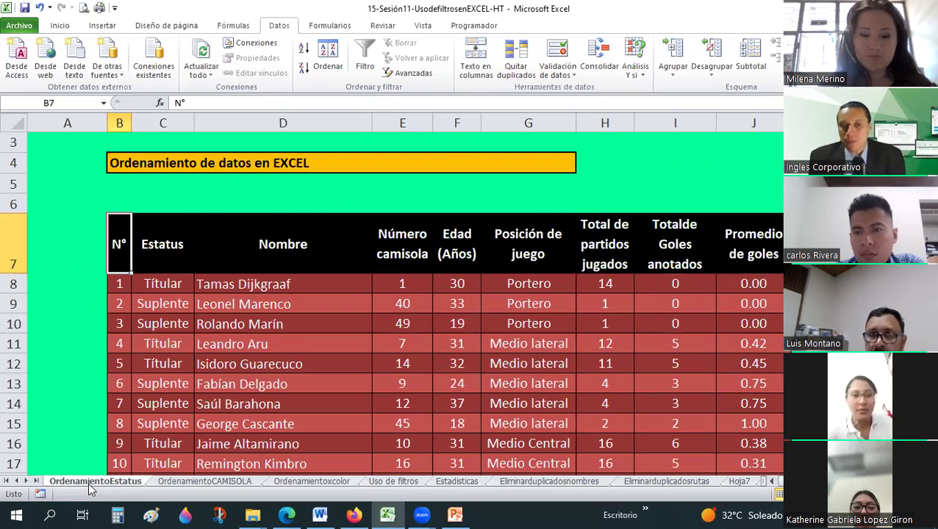
# Use Move or Copy with 'Crear una copia' to create OrdenamientoEstatus (2) before the original.
pyautogui.rightClick(87, 487)
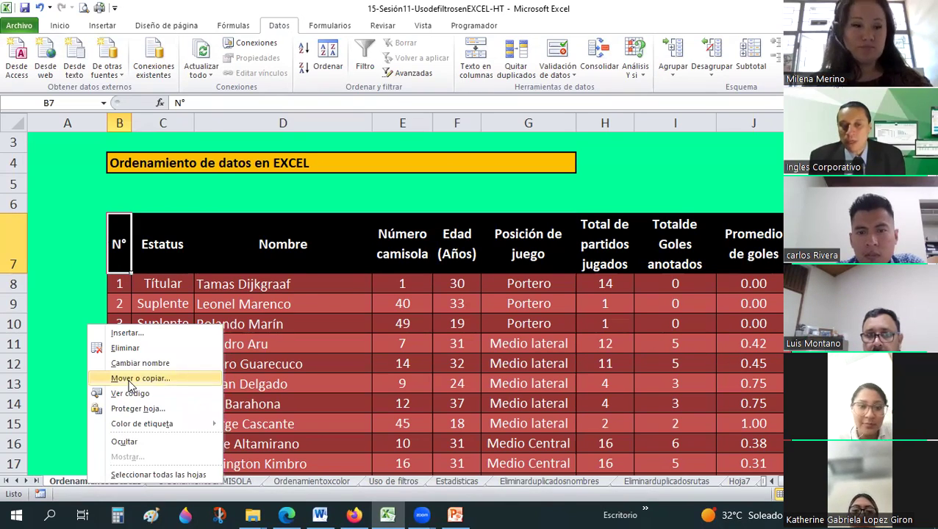
pyautogui.click(91, 379)
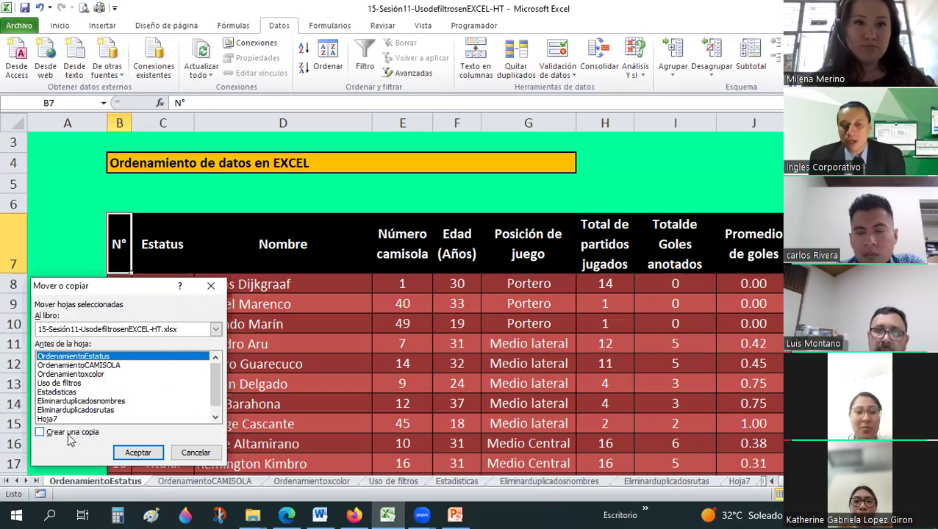
pyautogui.click(45, 433)
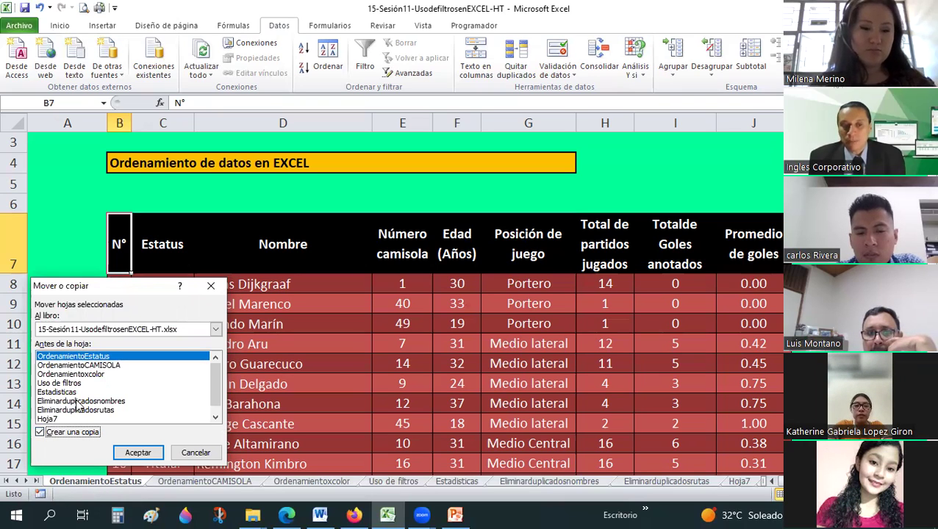
pyautogui.click(136, 452)
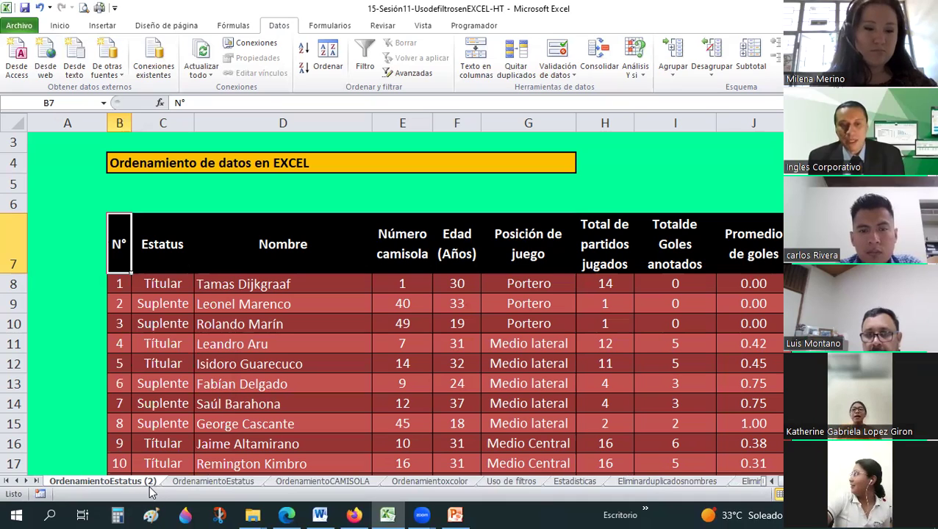
pyautogui.click(184, 482)
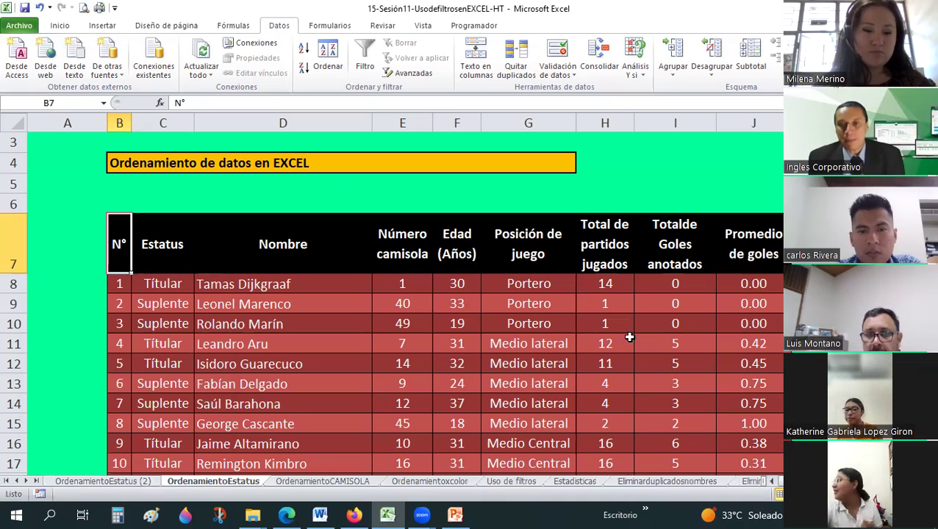
pyautogui.scroll(-3, 629, 337)
pyautogui.scroll(2, 628, 327)
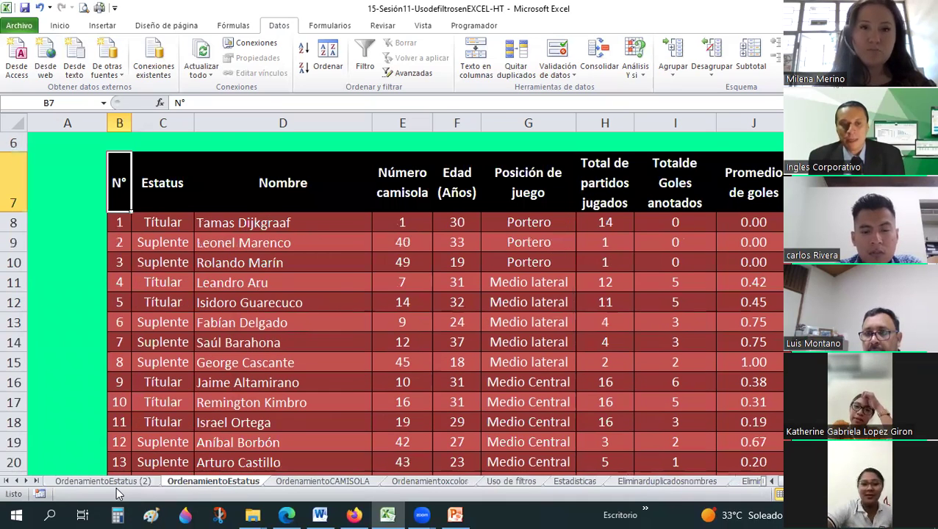
pyautogui.click(116, 482)
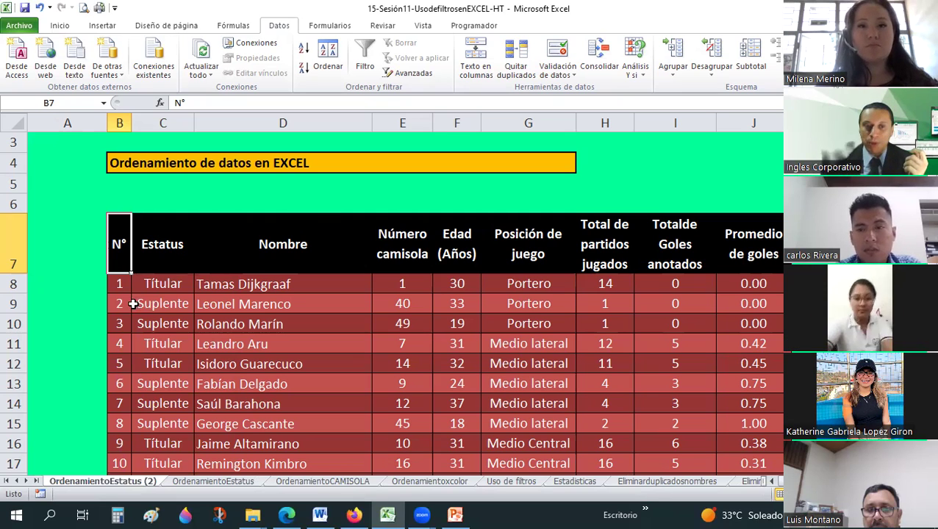
pyautogui.click(119, 304)
pyautogui.scroll(-2, 119, 303)
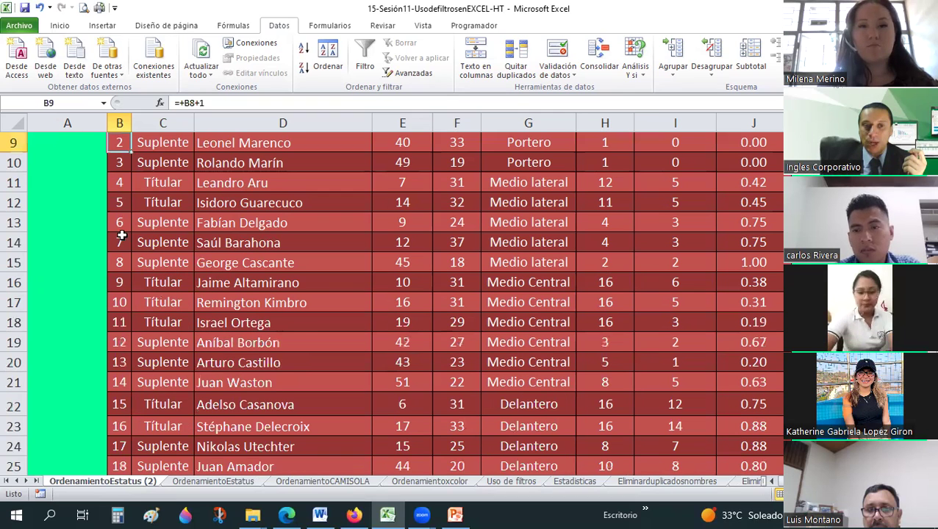
pyautogui.scroll(1, 119, 218)
pyautogui.click(119, 219)
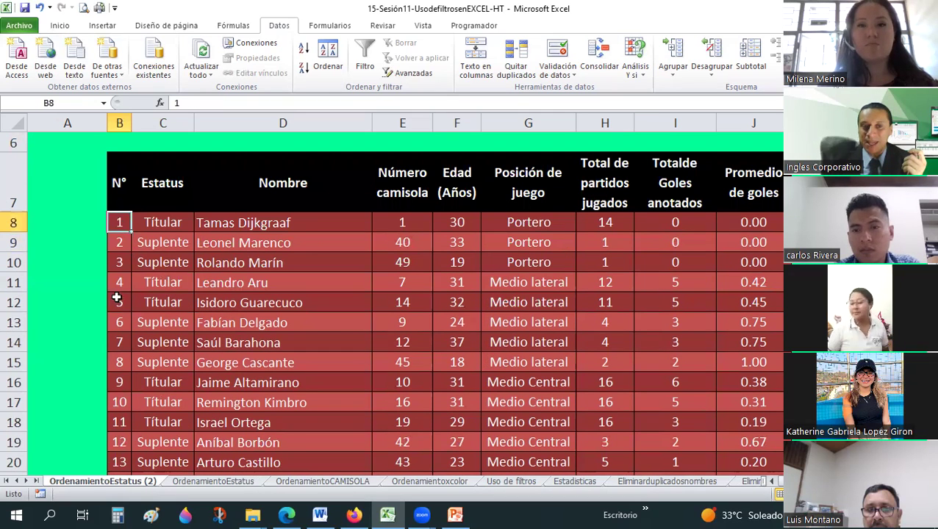
pyautogui.keyDown('shift'); pyautogui.click(119, 337); pyautogui.keyUp('shift')
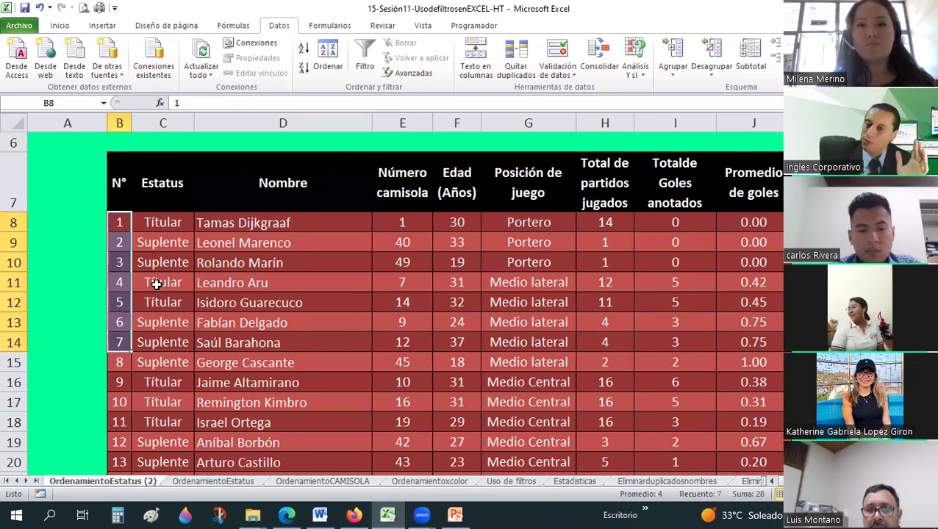
pyautogui.click(116, 242)
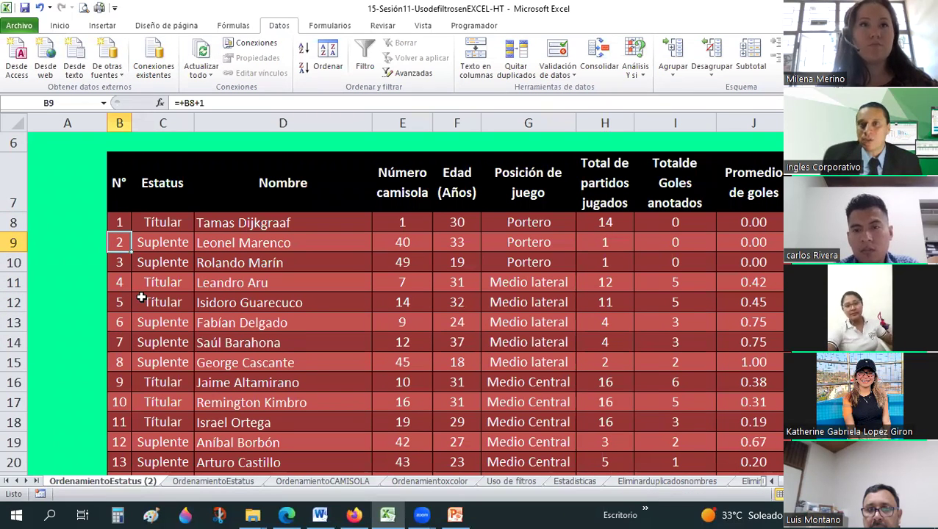
pyautogui.keyDown('ctrl'); pyautogui.scroll(1, 141, 295); pyautogui.keyUp('ctrl')
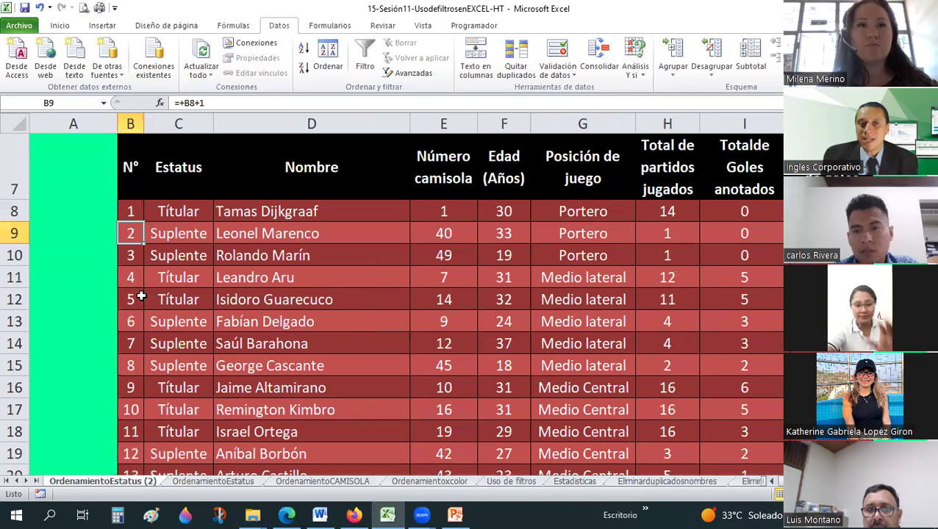
pyautogui.click(133, 211)
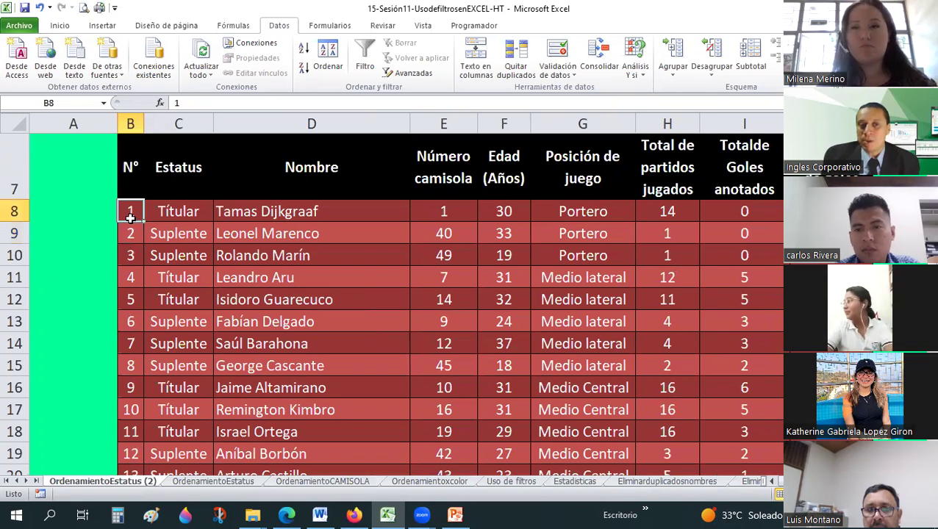
pyautogui.click(129, 237)
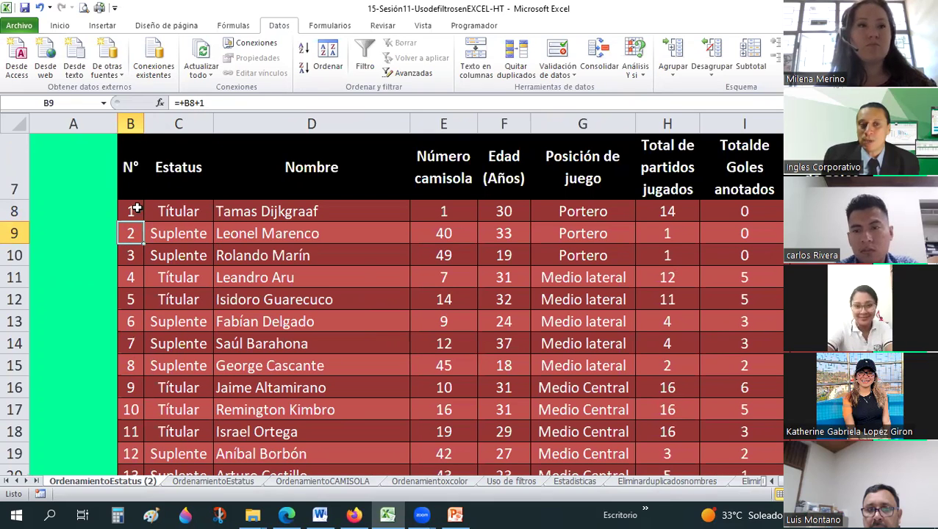
pyautogui.press('Up')
pyautogui.press('Down')
pyautogui.press('Down')
pyautogui.press('Down')
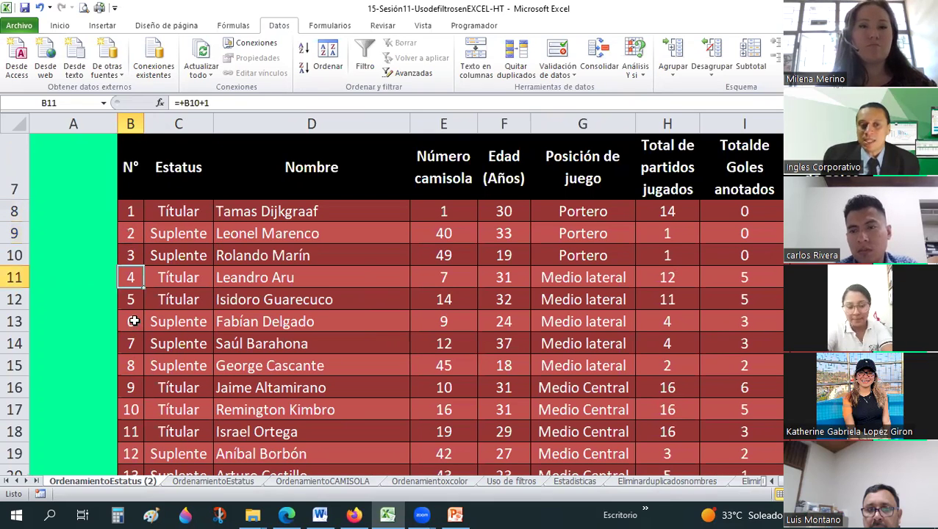
pyautogui.scroll(-6, 134, 321)
pyautogui.scroll(5, 147, 279)
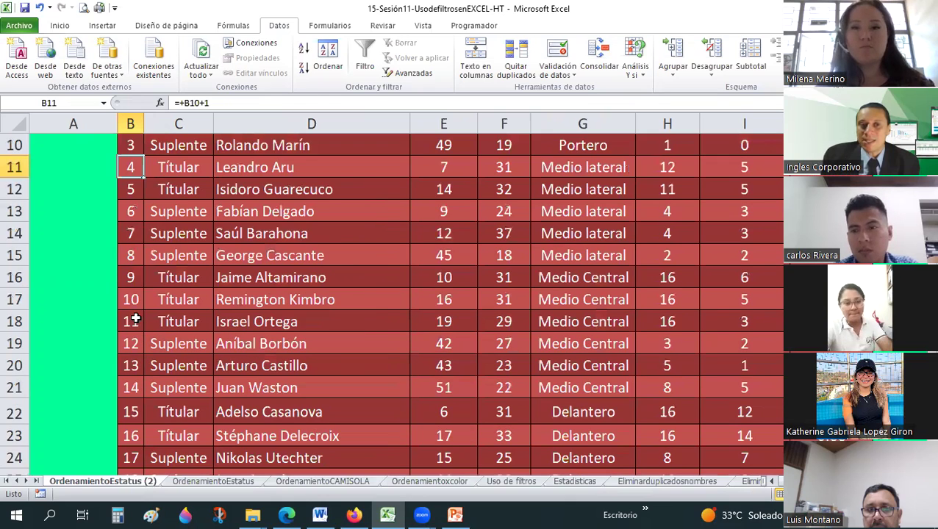
pyautogui.scroll(1, 164, 210)
pyautogui.press('Up')
pyautogui.press('Up')
pyautogui.press('Up')
pyautogui.press('Right')
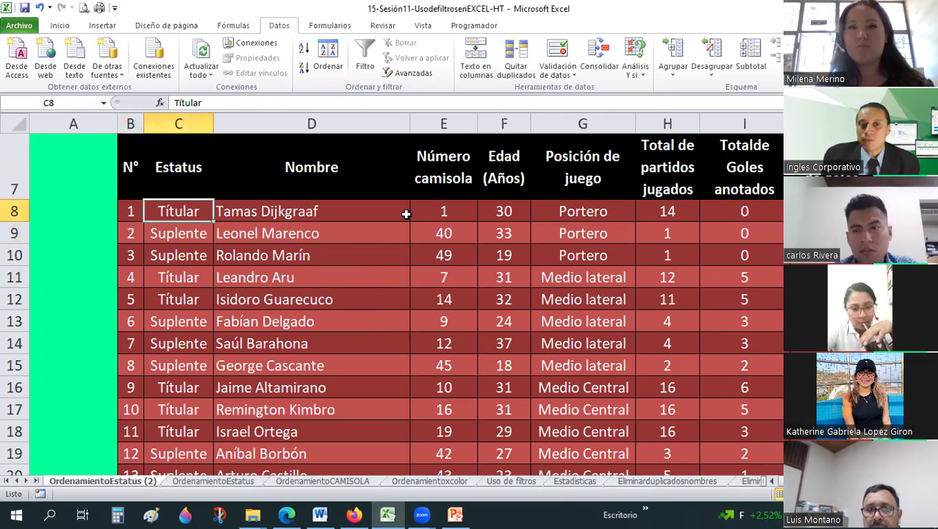
pyautogui.click(455, 213)
pyautogui.click(648, 208)
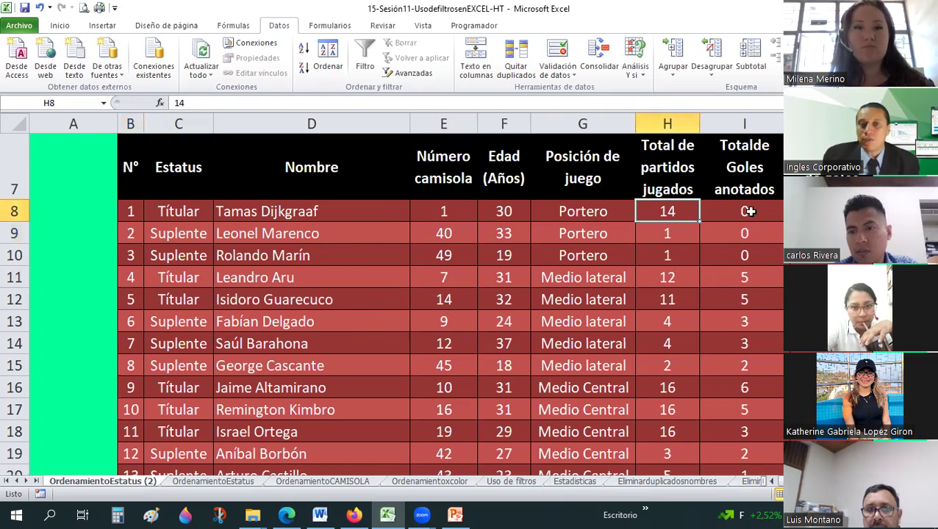
pyautogui.click(743, 211)
pyautogui.press('Right')
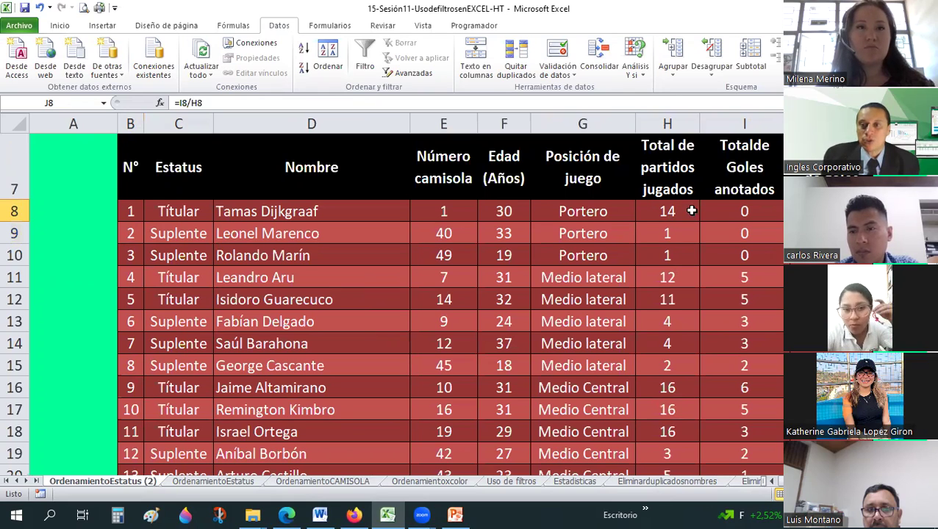
pyautogui.press('Down')
pyautogui.press('Down')
pyautogui.press('Down')
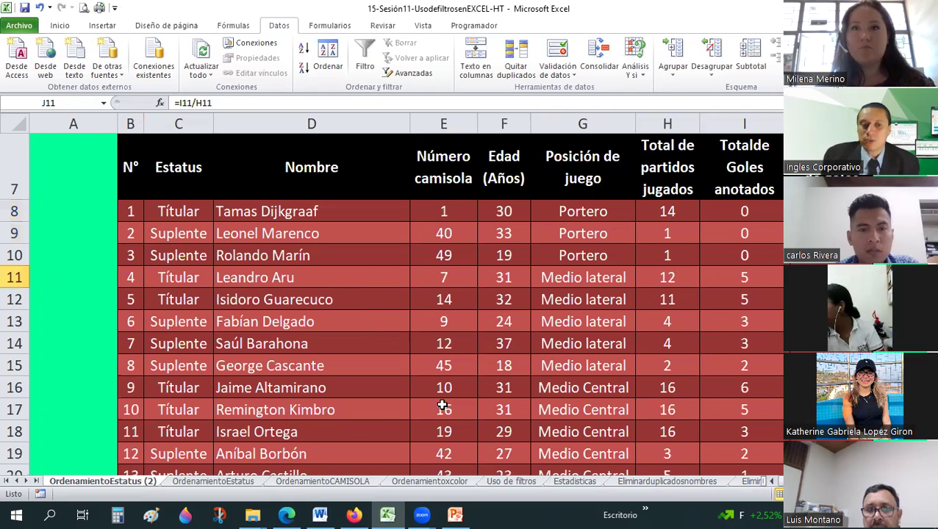
pyautogui.click(128, 234)
pyautogui.click(131, 279)
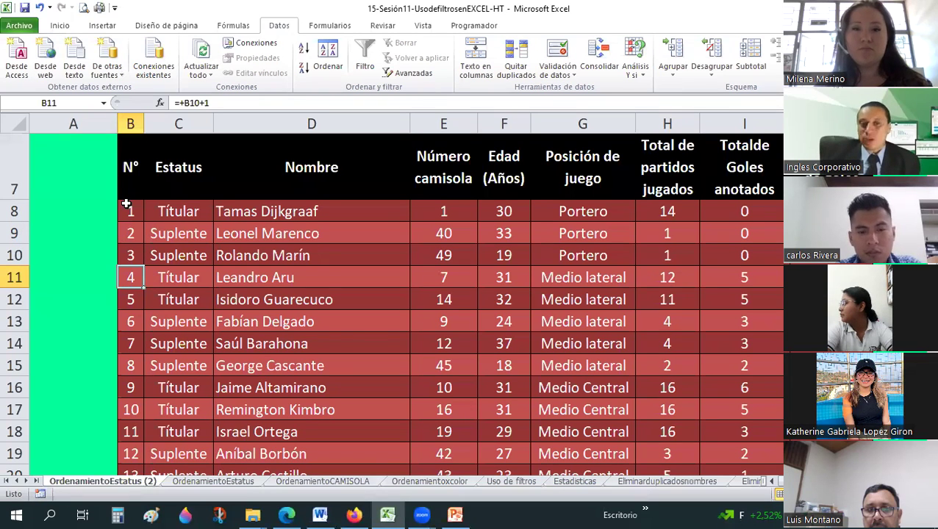
pyautogui.moveTo(130, 167)
pyautogui.mouseDown()
pyautogui.moveTo(127, 493)
pyautogui.moveTo(129, 405)
pyautogui.moveTo(129, 436)
pyautogui.mouseUp()
pyautogui.scroll(3, 218, 247)
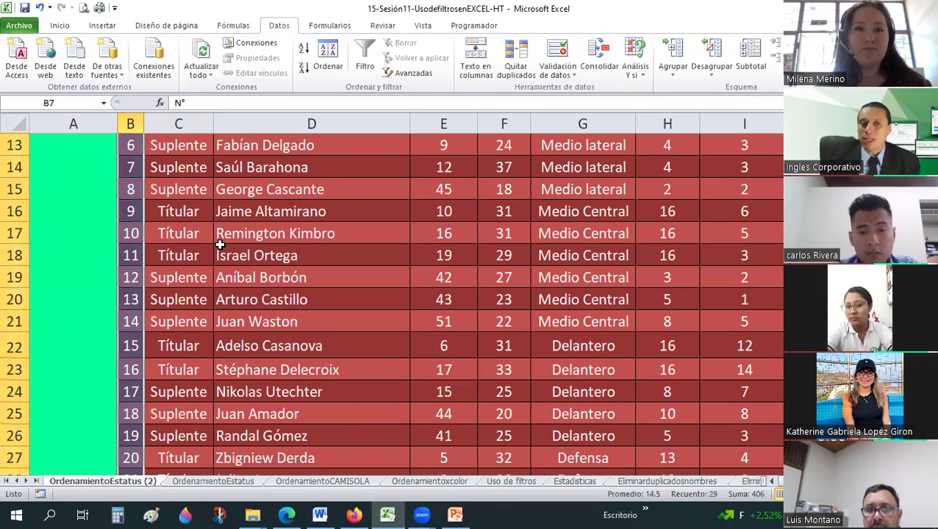
pyautogui.scroll(2, 219, 245)
pyautogui.scroll(1, 220, 245)
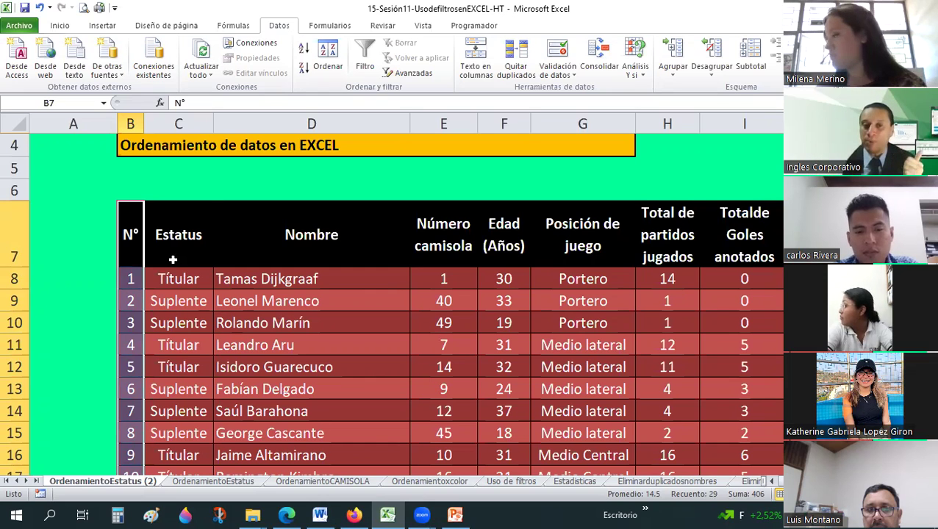
pyautogui.scroll(-2, 172, 262)
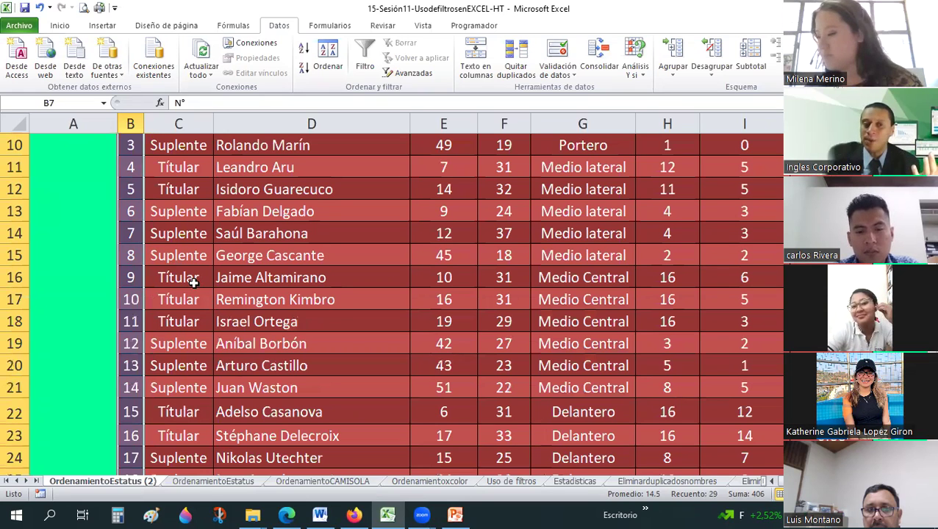
pyautogui.scroll(1, 143, 348)
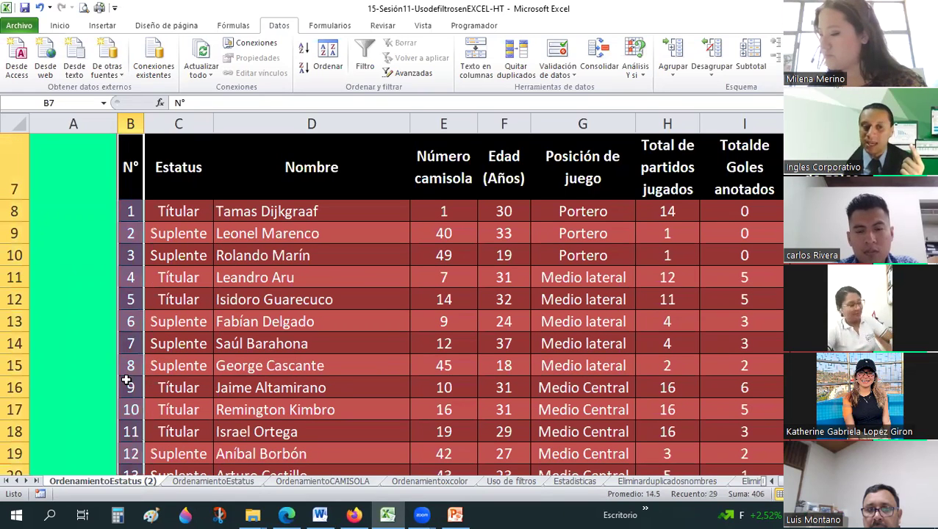
pyautogui.click(129, 362)
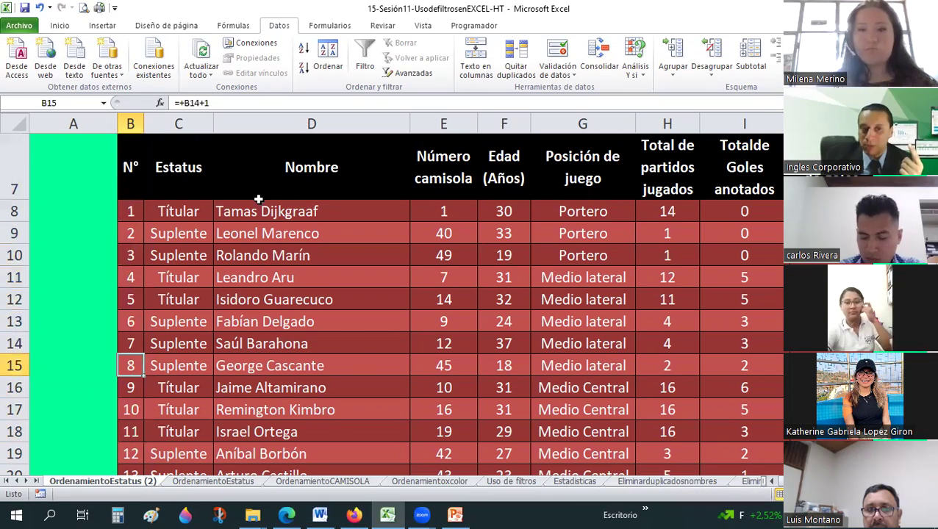
pyautogui.moveTo(130, 211)
pyautogui.mouseDown()
pyautogui.moveTo(744, 435)
pyautogui.moveTo(744, 463)
pyautogui.mouseUp()
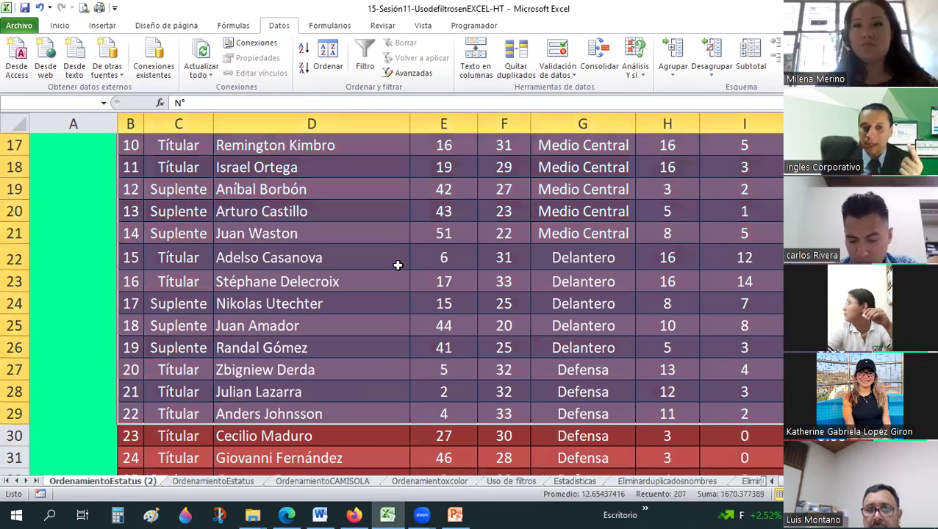
pyautogui.scroll(2, 145, 246)
pyautogui.scroll(1, 132, 277)
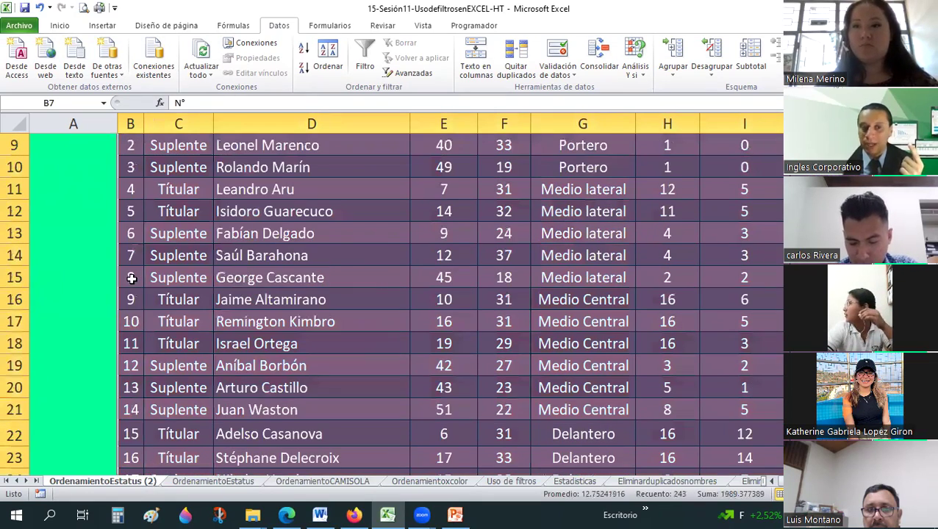
pyautogui.click(132, 278)
pyautogui.moveTo(305, 276); pyautogui.dragTo(436, 291)
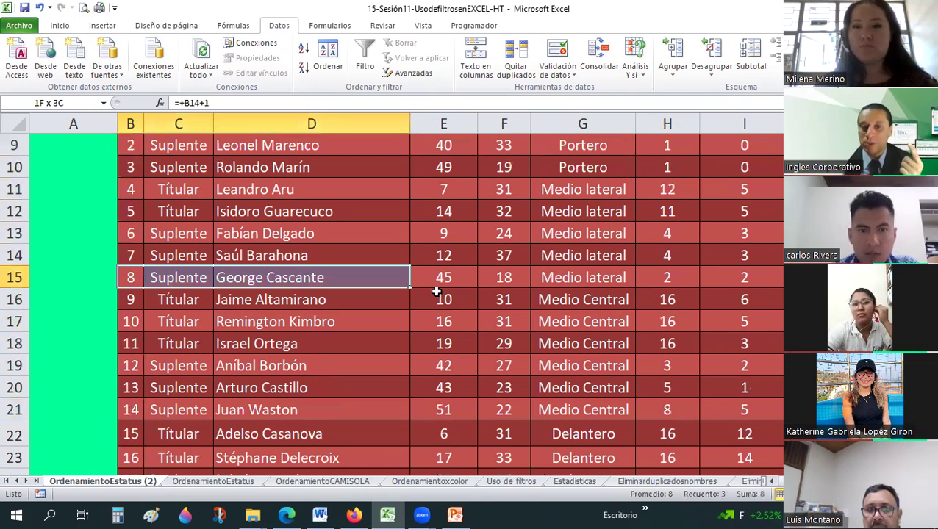
pyautogui.moveTo(766, 270); pyautogui.dragTo(779, 278)
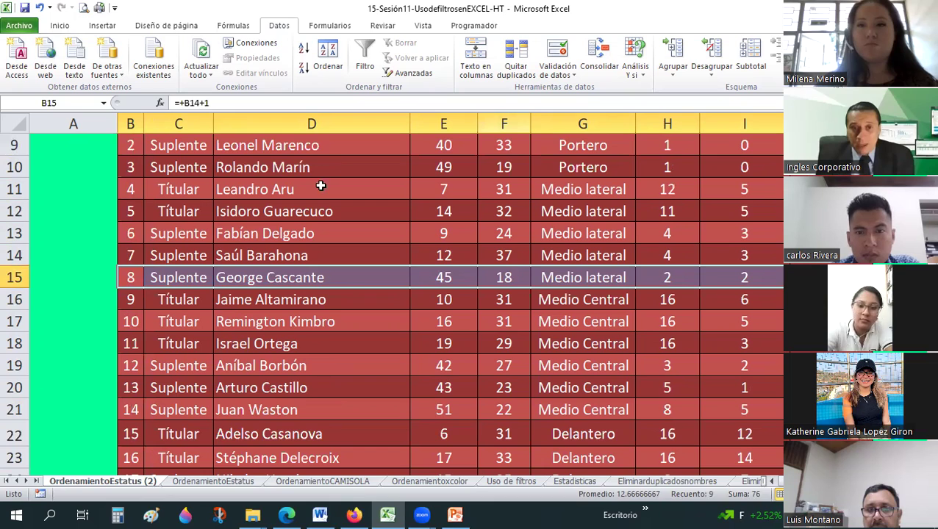
pyautogui.scroll(2, 198, 279)
pyautogui.scroll(-1, 156, 258)
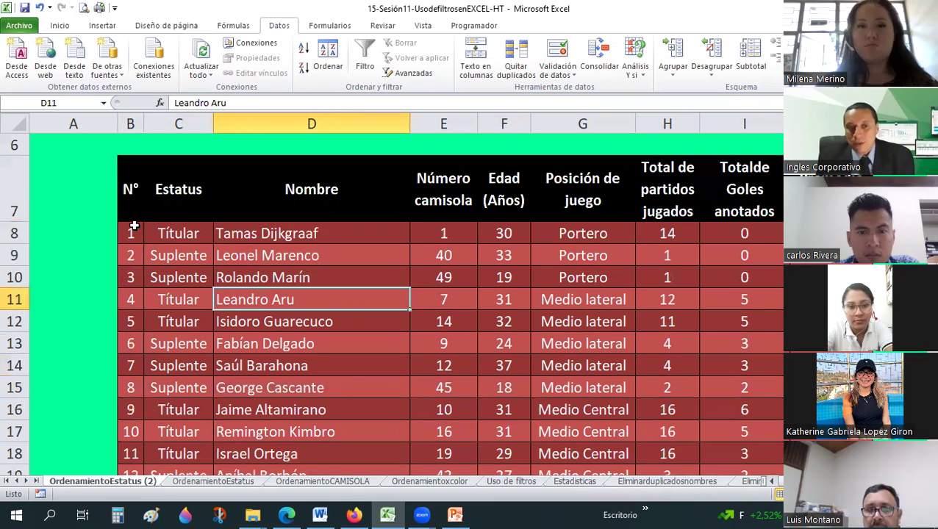
pyautogui.moveTo(132, 234); pyautogui.dragTo(155, 387)
pyautogui.moveTo(95, 488)
pyautogui.mouseDown()
pyautogui.moveTo(133, 495)
pyautogui.moveTo(135, 437)
pyautogui.mouseUp()
pyautogui.scroll(5, 166, 380)
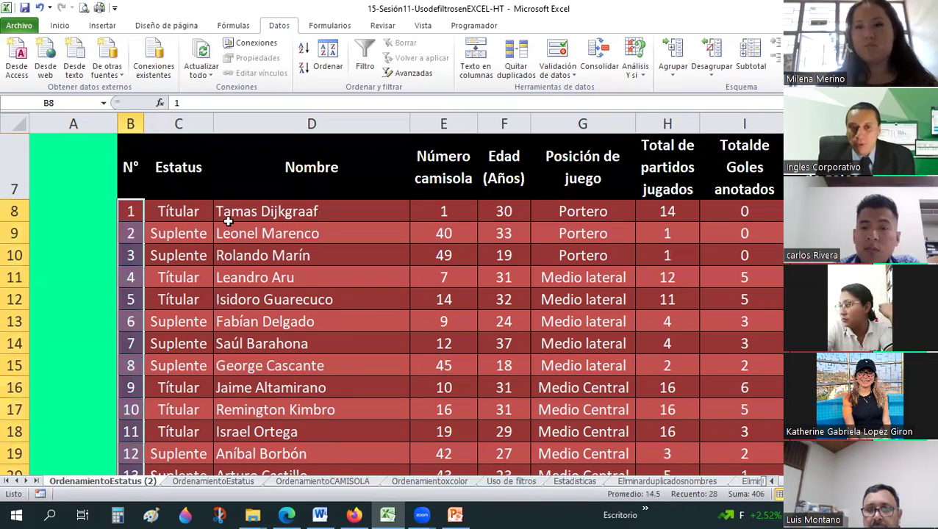
pyautogui.click(221, 233)
pyautogui.click(707, 255)
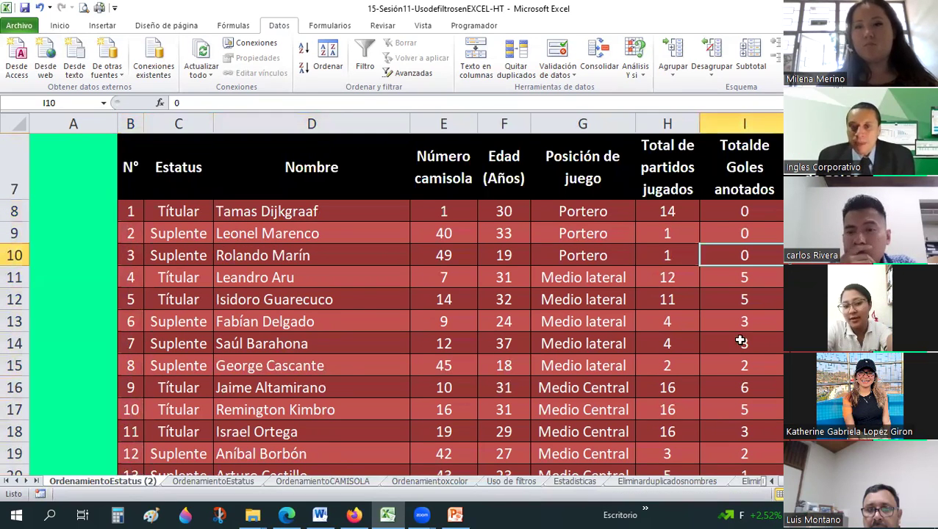
pyautogui.press('Down')
pyautogui.press('Down')
pyautogui.press('Down')
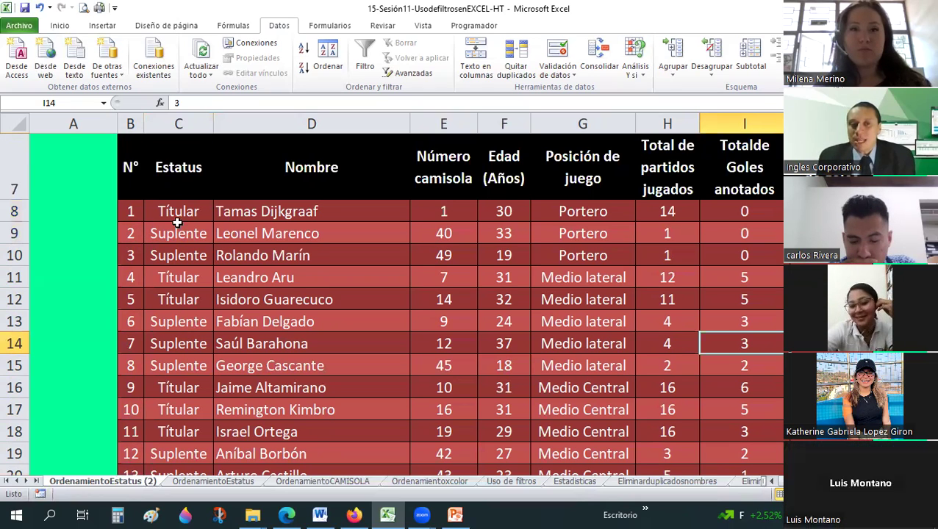
pyautogui.scroll(1, 177, 219)
pyautogui.moveTo(177, 235)
pyautogui.mouseDown()
pyautogui.moveTo(743, 323)
pyautogui.moveTo(794, 474)
pyautogui.moveTo(793, 440)
pyautogui.mouseUp()
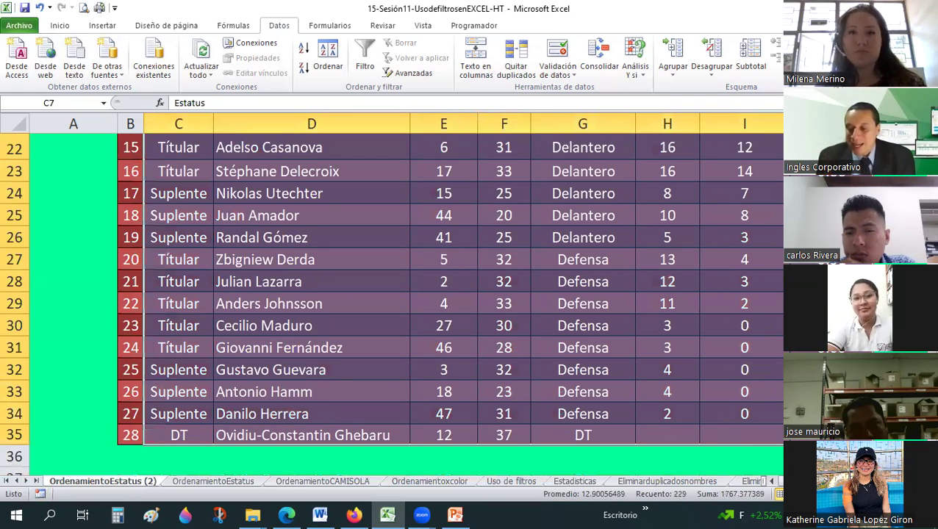
pyautogui.scroll(6, 537, 337)
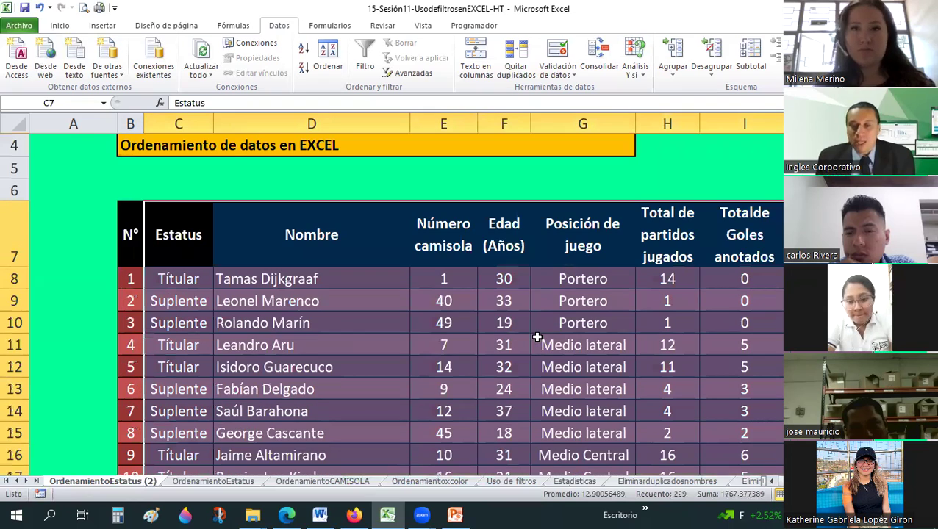
# Show the Inicio tab and close the custom sort dialog unsorted with Esc.
pyautogui.click(60, 25)
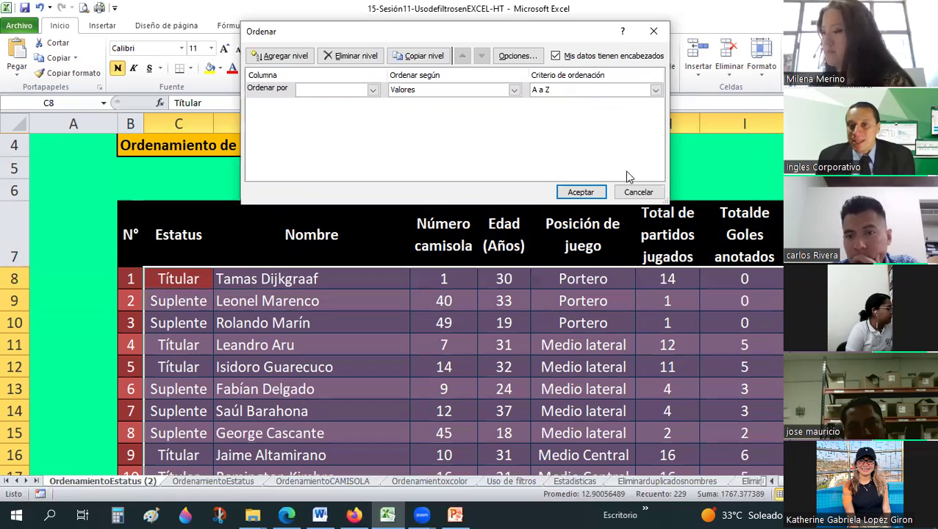
pyautogui.press('Escape')
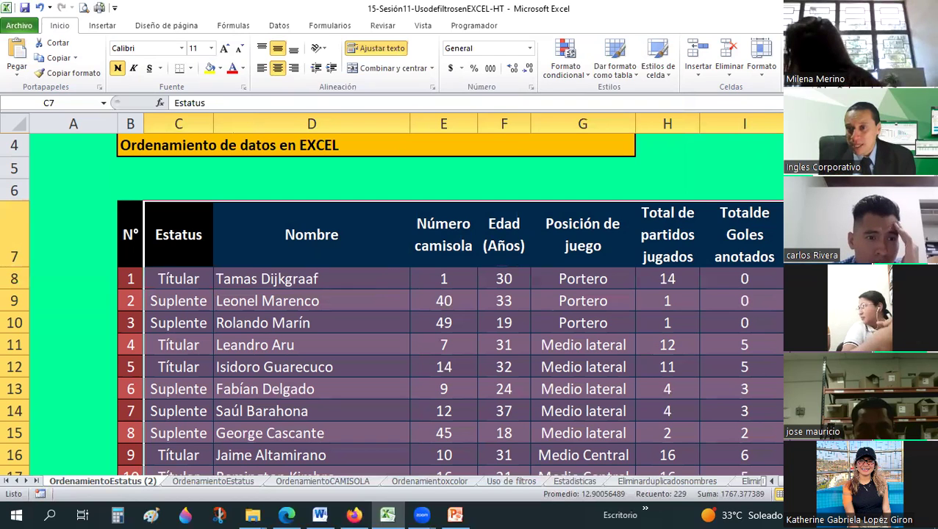
# After a cancelled first try, reopen the Ordenar dialog from header cell C7 with Alt+D+O.
pyautogui.click(830, 125)
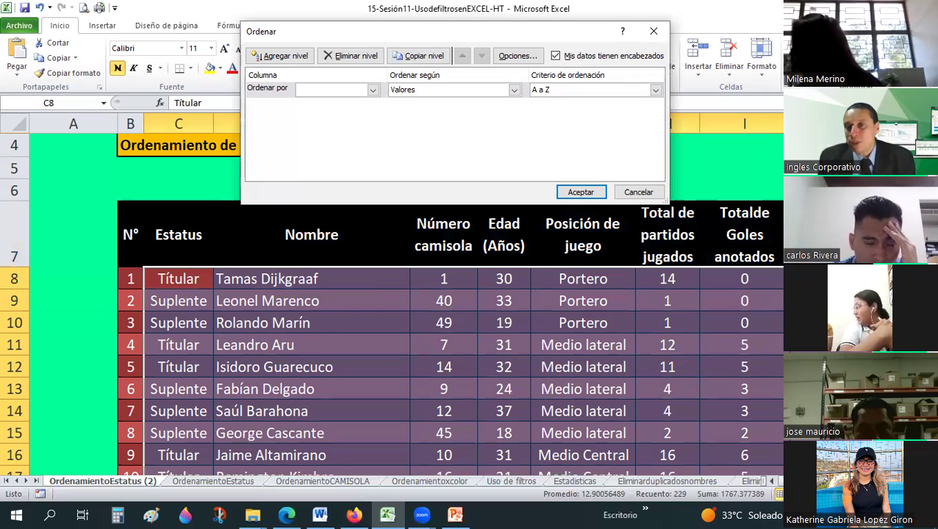
pyautogui.moveTo(558, 31); pyautogui.dragTo(549, 10)
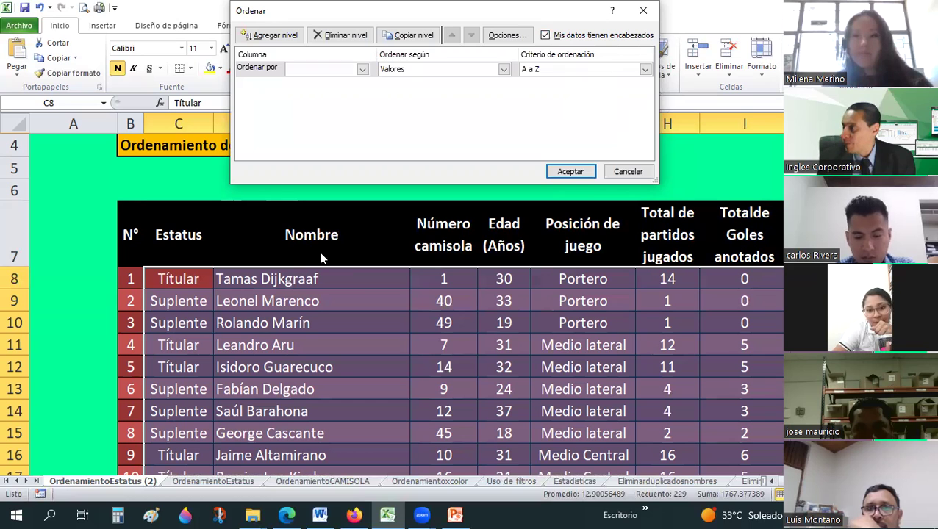
pyautogui.click(640, 173)
pyautogui.click(168, 222)
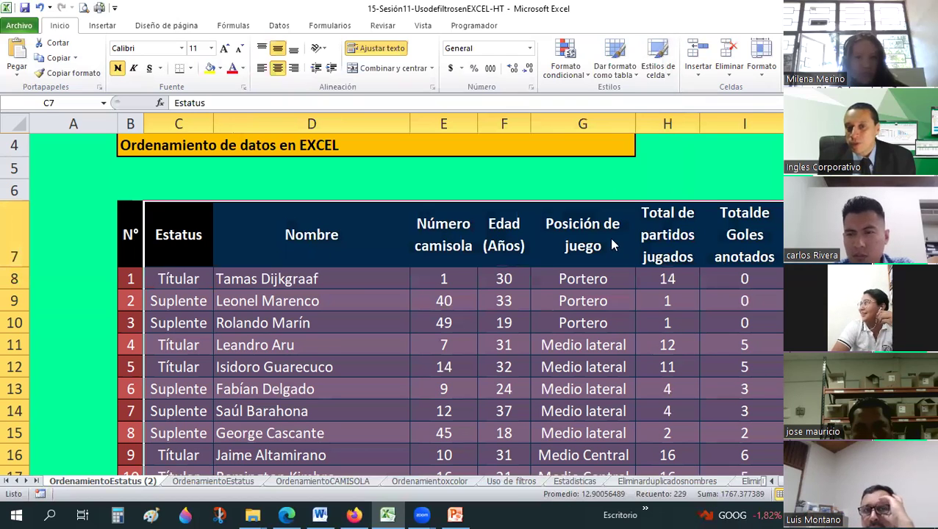
pyautogui.hotkey('alt', 'd', 'o')
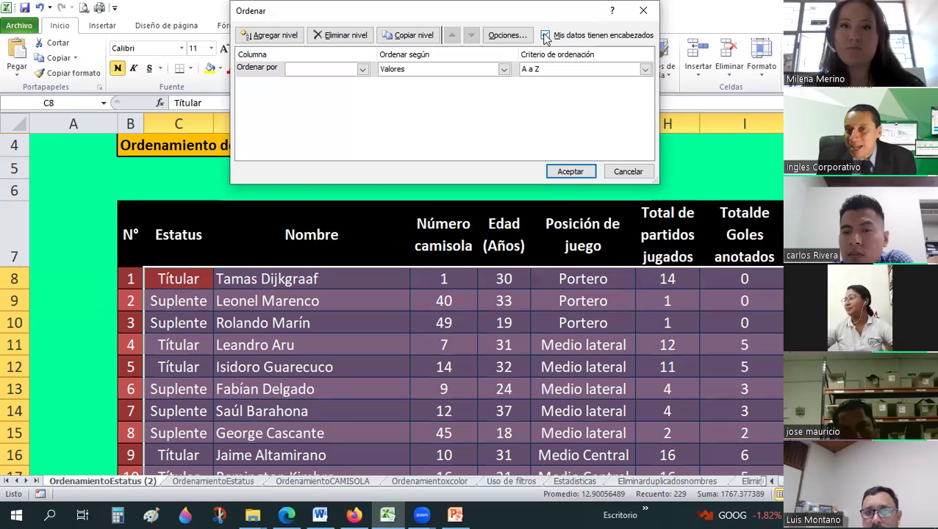
pyautogui.click(544, 35)
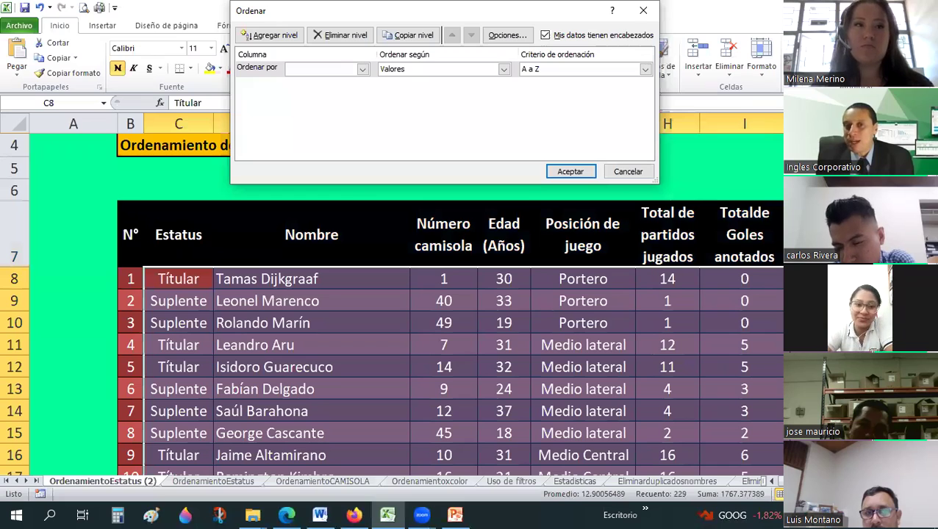
pyautogui.click(342, 70)
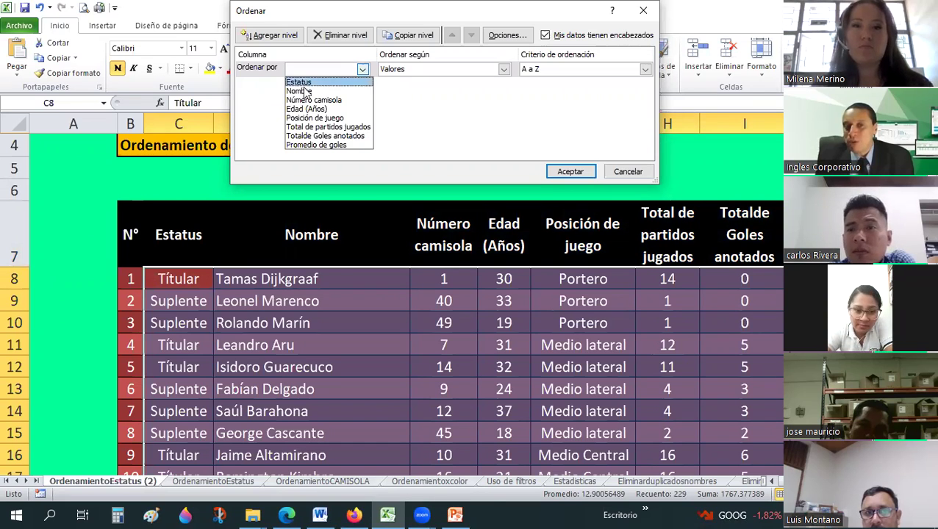
pyautogui.click(545, 35)
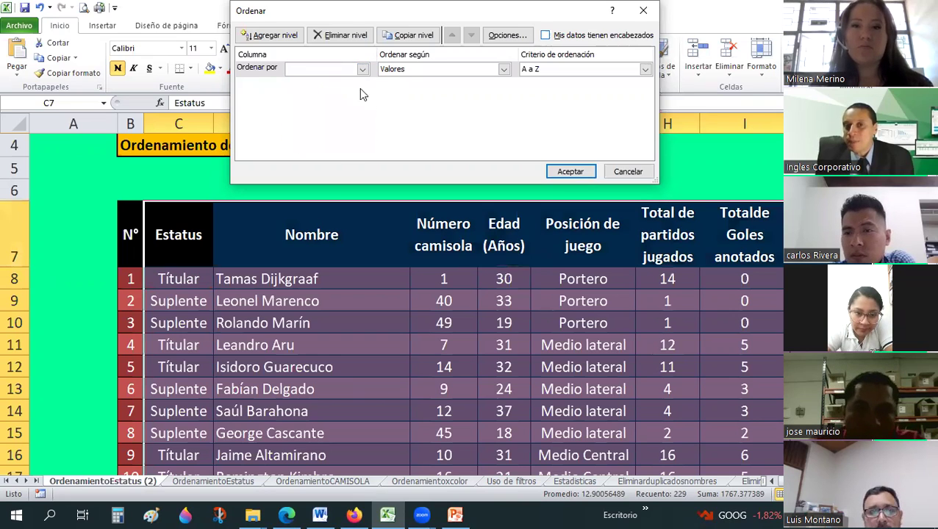
pyautogui.click(362, 69)
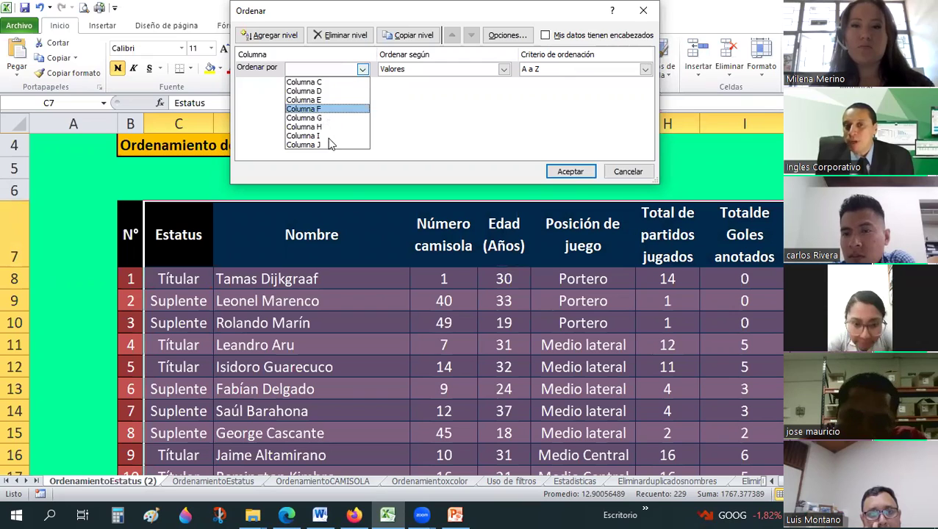
pyautogui.press('Down')
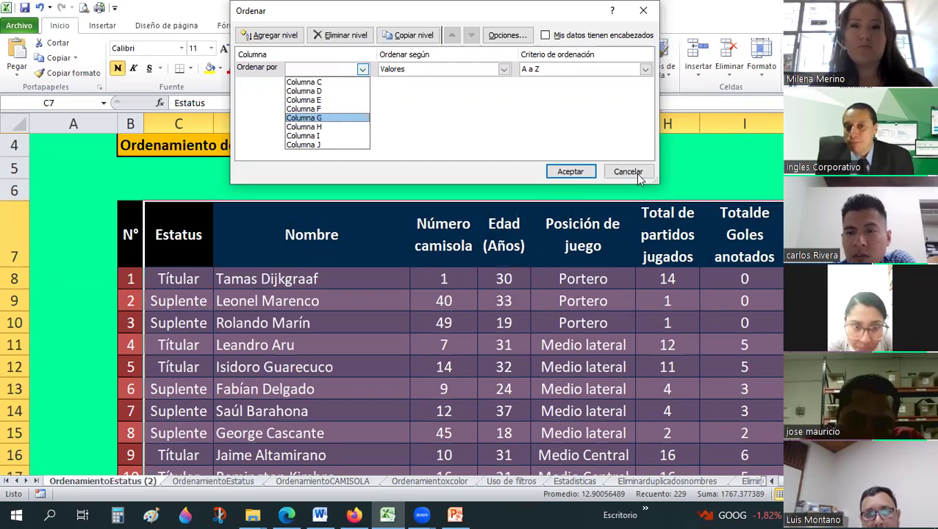
pyautogui.click(628, 171)
pyautogui.click(628, 171)
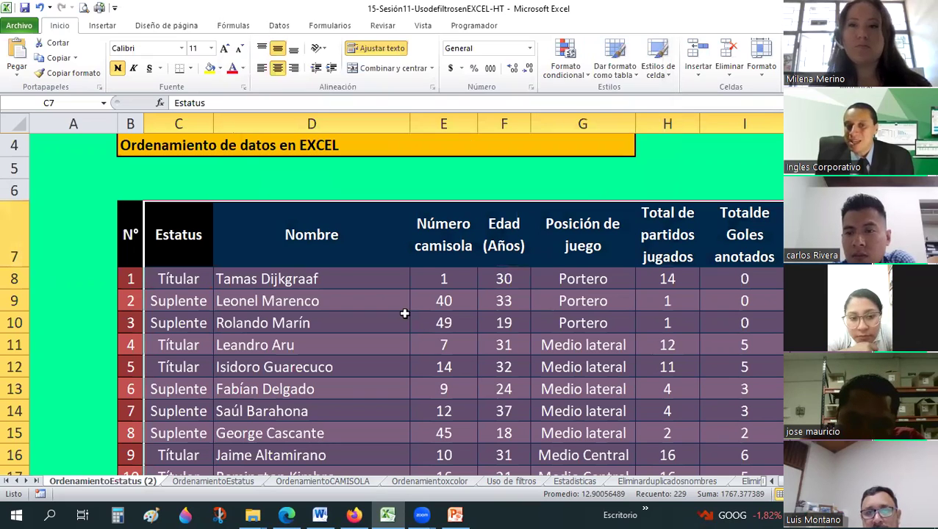
pyautogui.scroll(-1, 206, 215)
pyautogui.moveTo(184, 210)
pyautogui.mouseDown()
pyautogui.moveTo(474, 261)
pyautogui.moveTo(779, 470)
pyautogui.mouseUp()
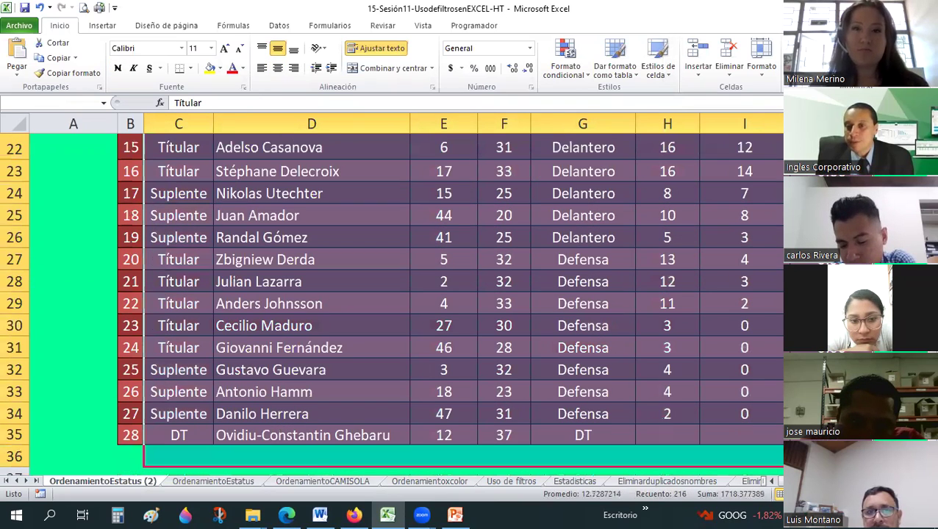
pyautogui.moveTo(771, 255); pyautogui.dragTo(771, 255)
pyautogui.scroll(7, 771, 254)
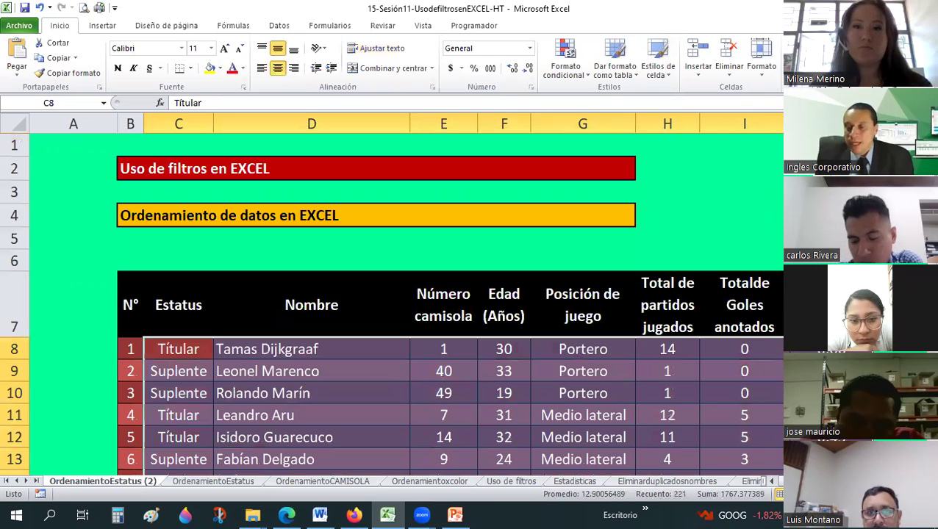
pyautogui.hotkey('alt', 'd')
pyautogui.press('o')
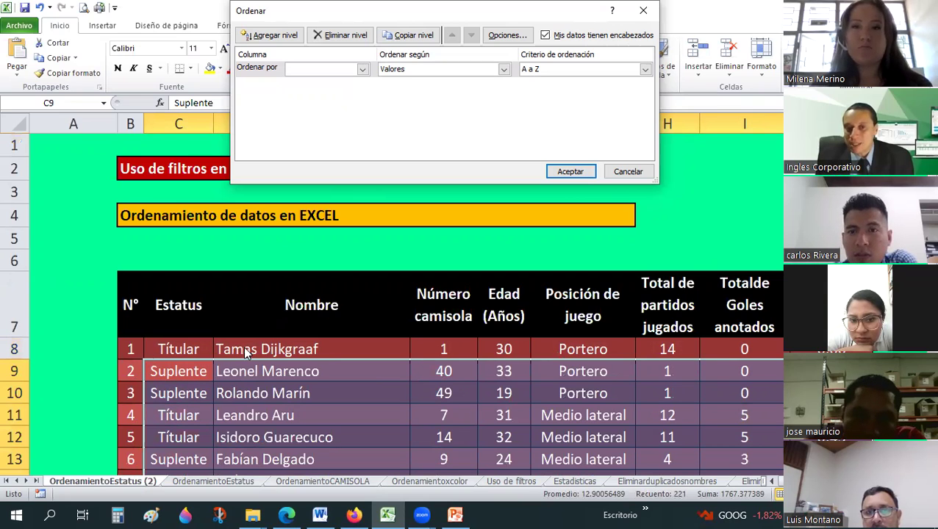
pyautogui.click(362, 70)
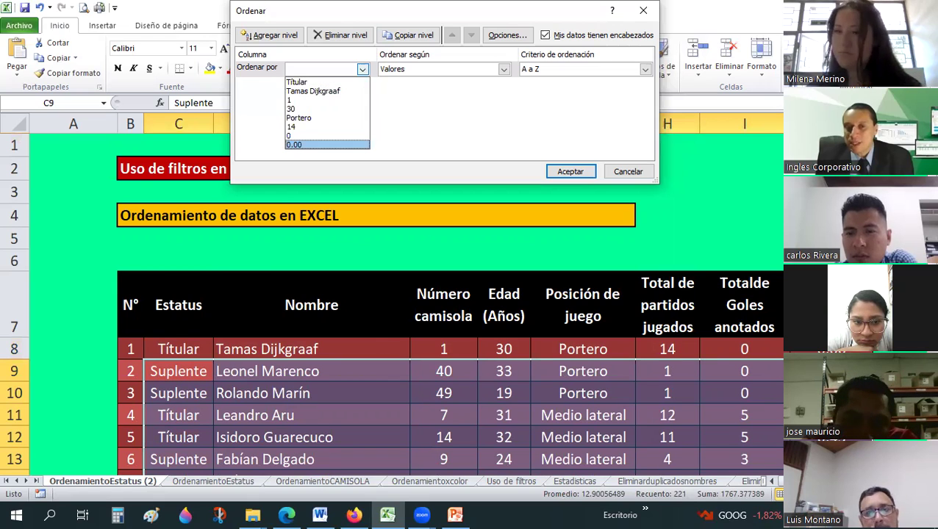
pyautogui.click(371, 68)
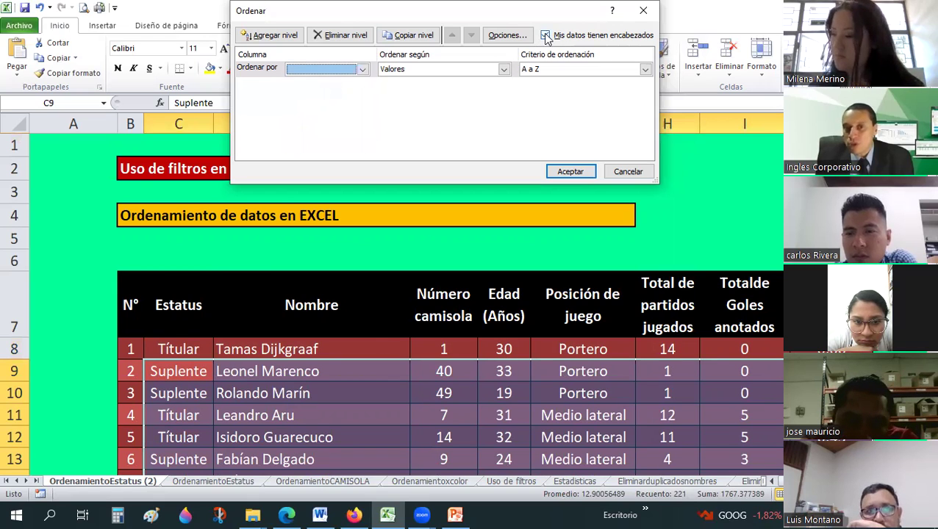
pyautogui.click(362, 68)
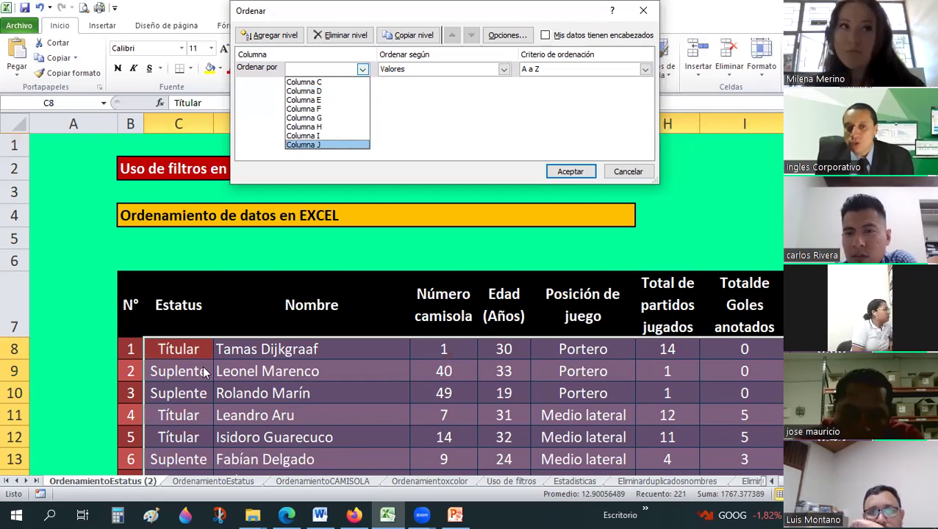
pyautogui.click(444, 348)
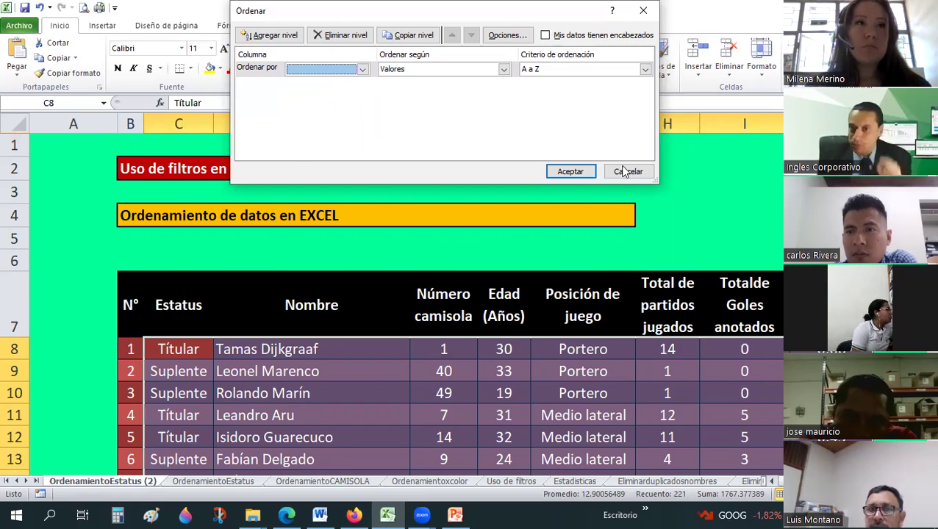
# Cancel the Ordenar dialog and select the header row plus the first six players.
pyautogui.click(199, 367)
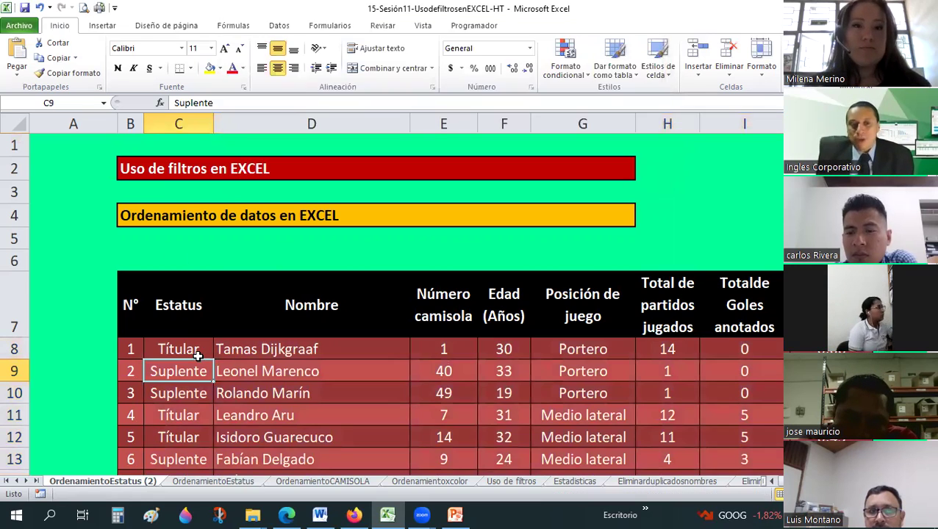
pyautogui.scroll(-1, 171, 232)
pyautogui.moveTo(177, 234)
pyautogui.mouseDown()
pyautogui.moveTo(779, 389)
pyautogui.moveTo(779, 436)
pyautogui.mouseUp()
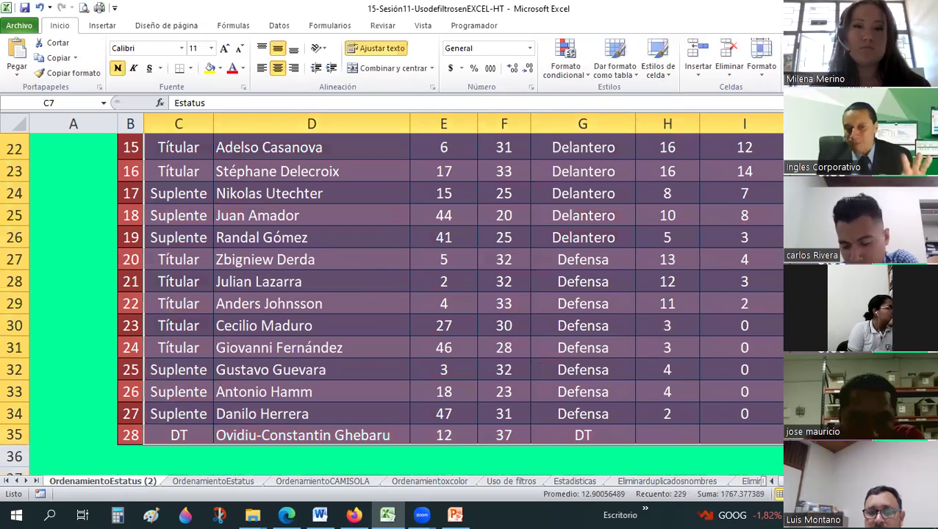
pyautogui.scroll(5, 529, 297)
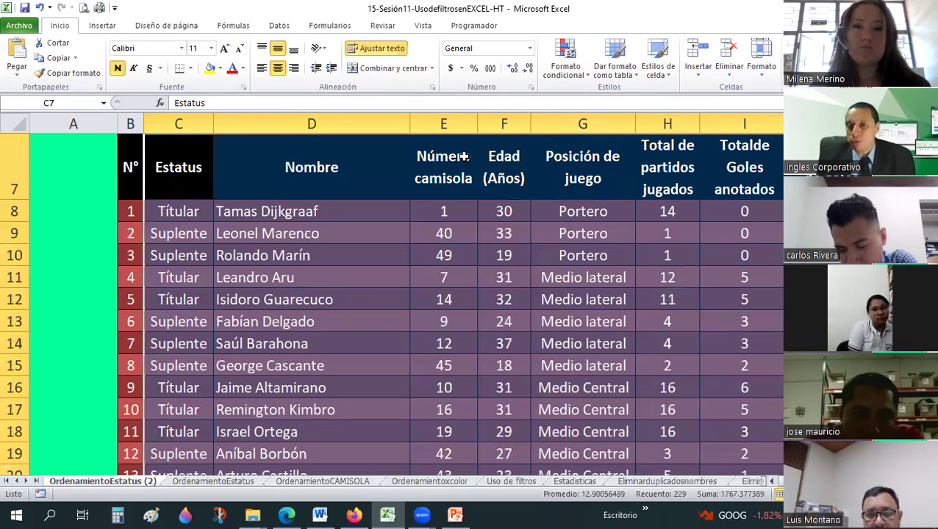
# Scroll up and down through the player table, confirming it remains in N° order.
pyautogui.scroll(-2, 384, 271)
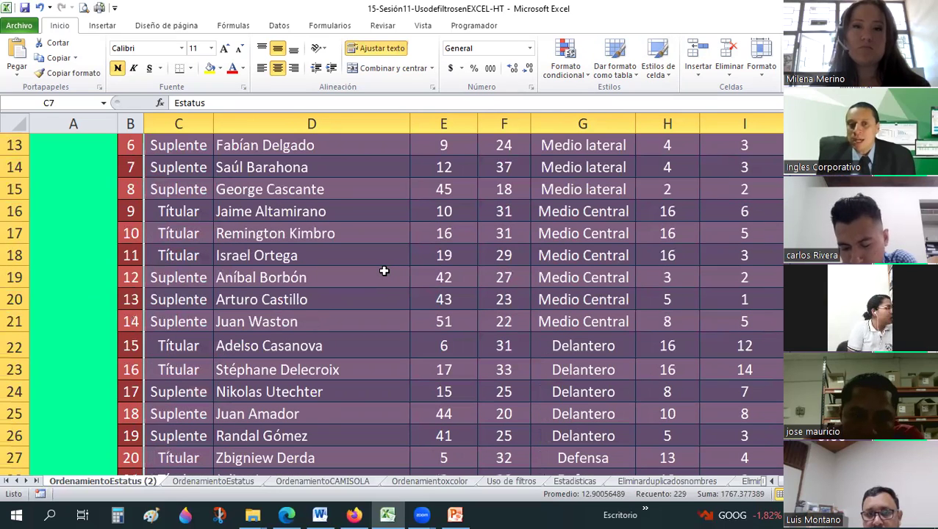
pyautogui.scroll(2, 384, 271)
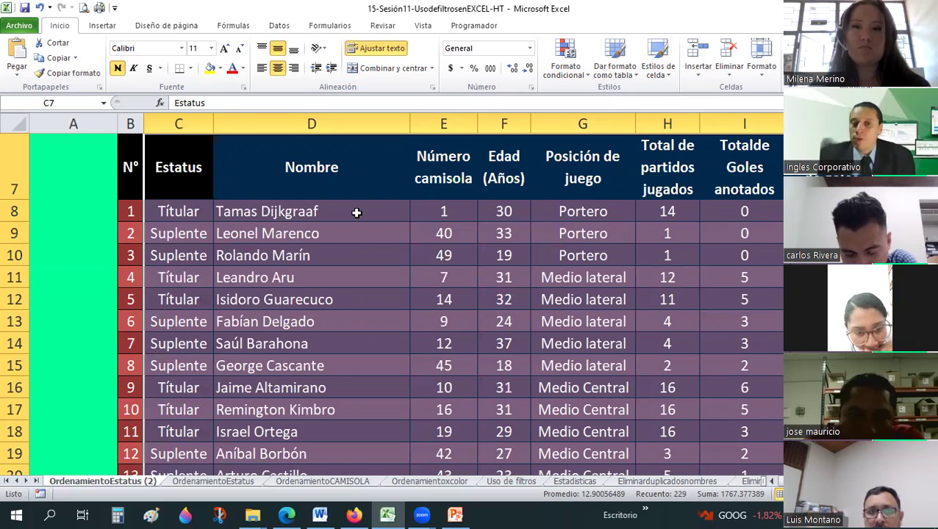
pyautogui.scroll(-1, 356, 213)
pyautogui.scroll(-4, 356, 212)
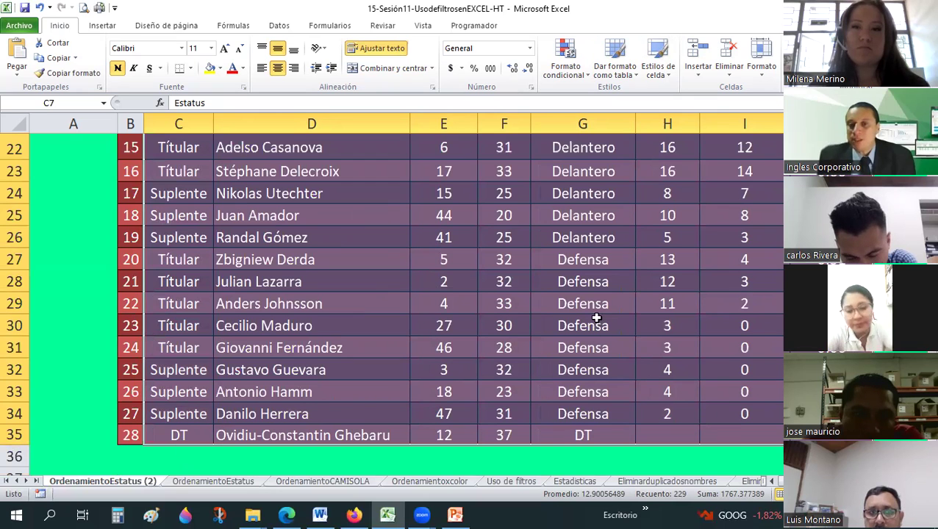
pyautogui.scroll(6, 596, 317)
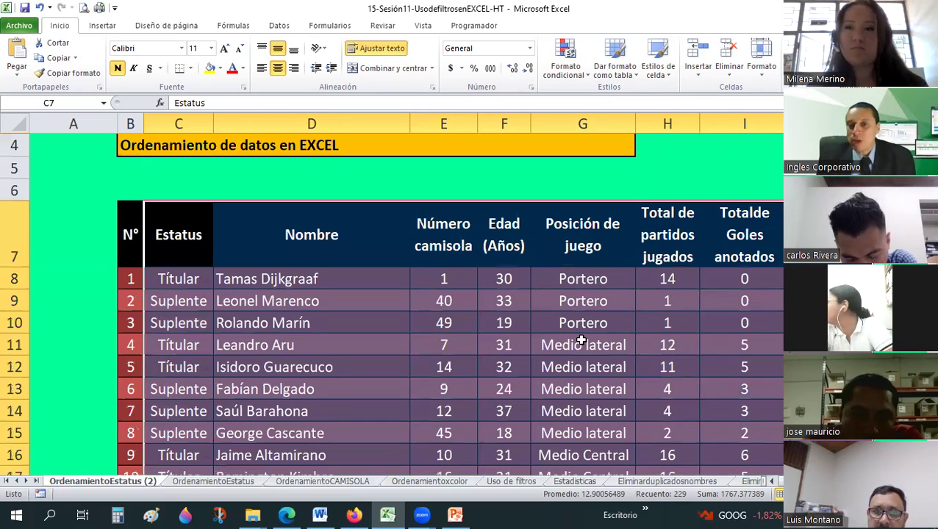
pyautogui.scroll(-1, 477, 180)
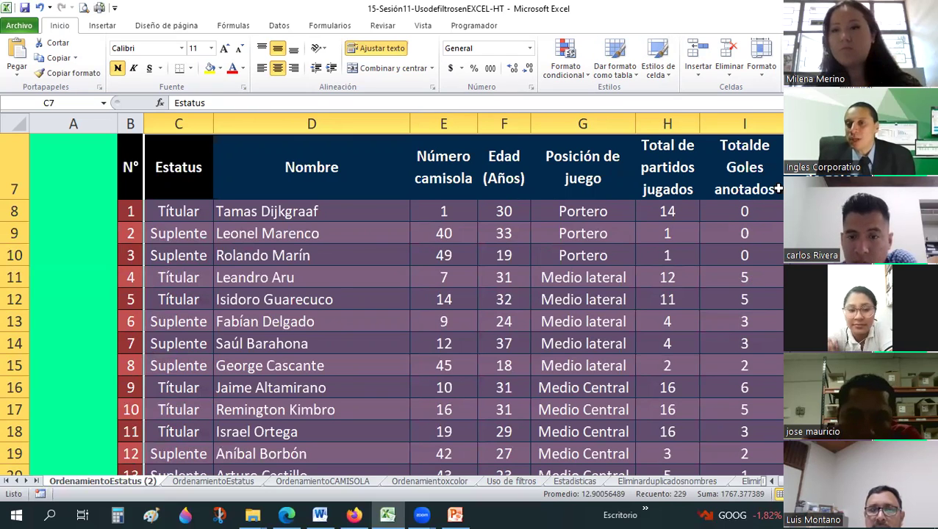
pyautogui.scroll(-2, 696, 239)
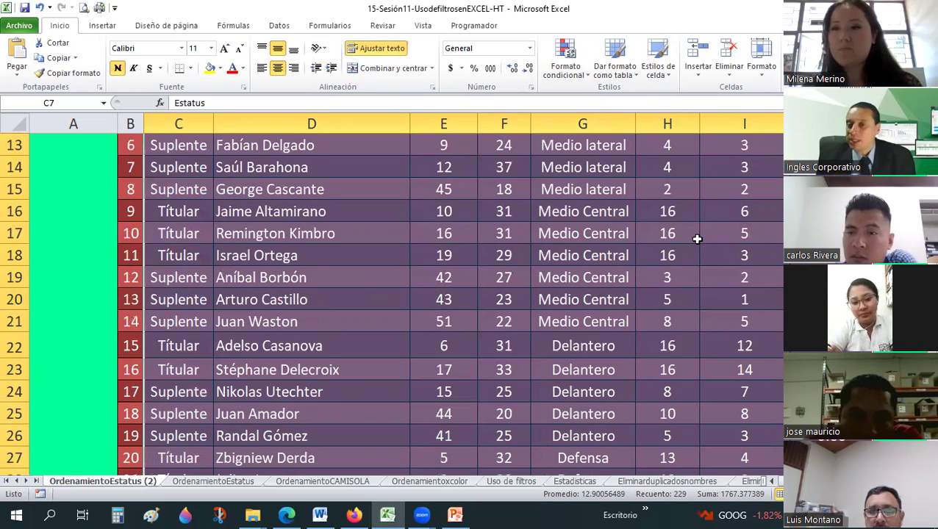
pyautogui.scroll(2, 653, 297)
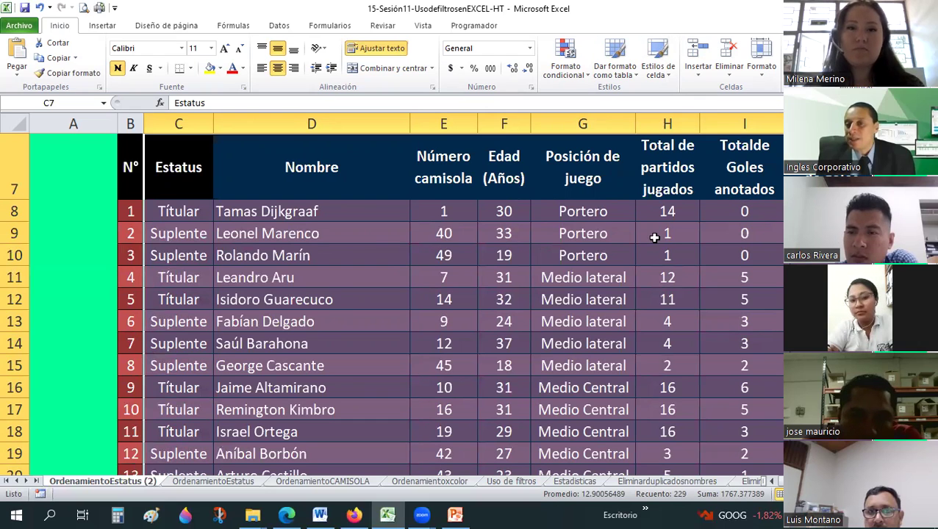
pyautogui.scroll(-1, 441, 294)
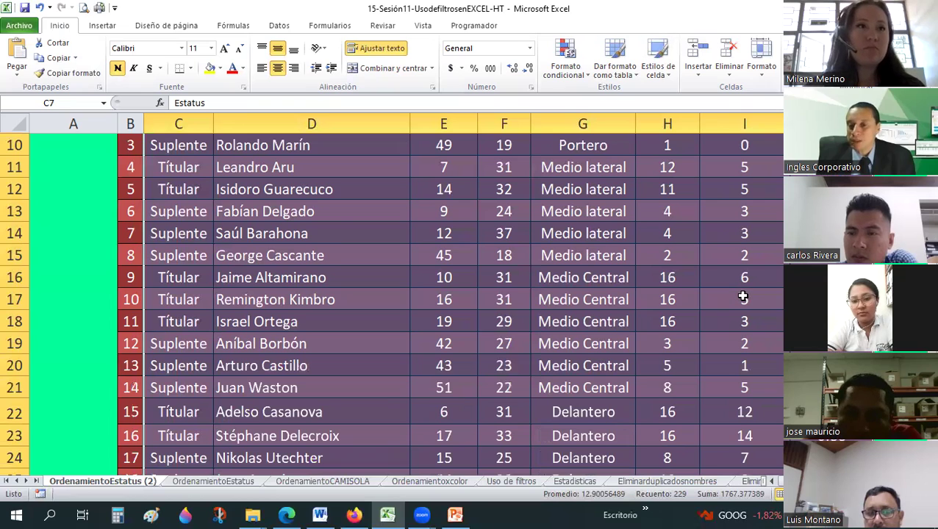
pyautogui.scroll(1, 743, 296)
pyautogui.scroll(2, 743, 295)
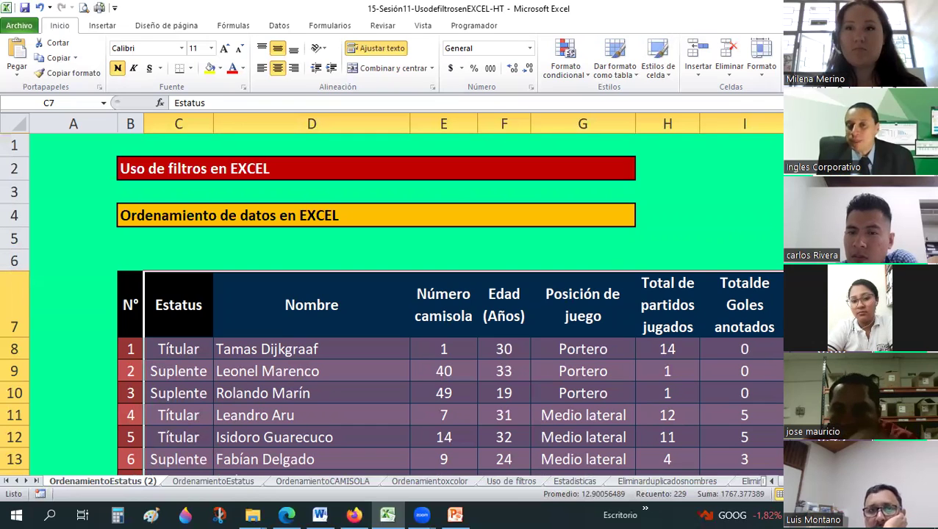
pyautogui.hotkey('alt', 'd', 's')
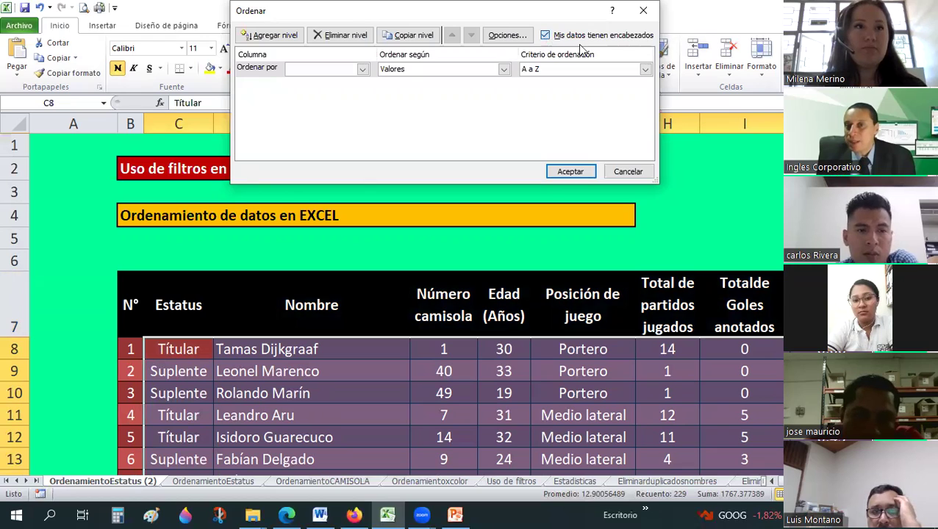
pyautogui.click(575, 37)
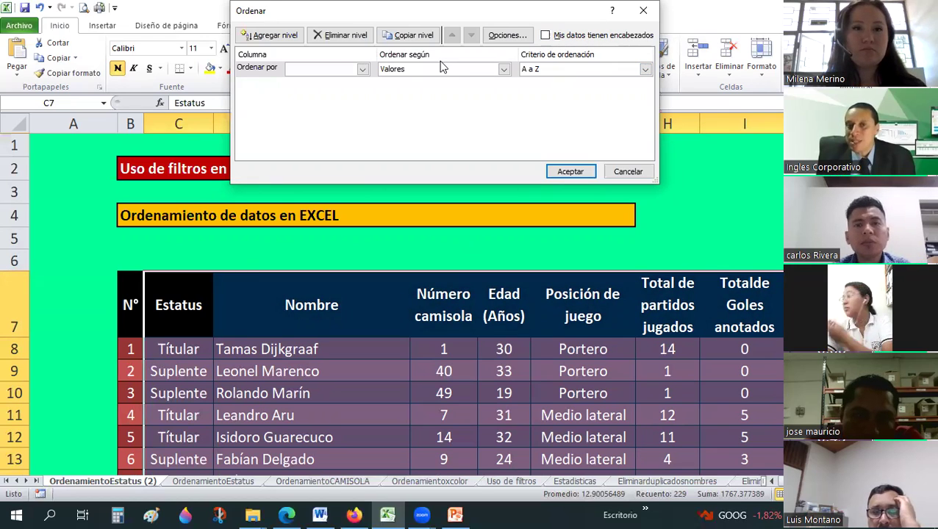
pyautogui.click(361, 69)
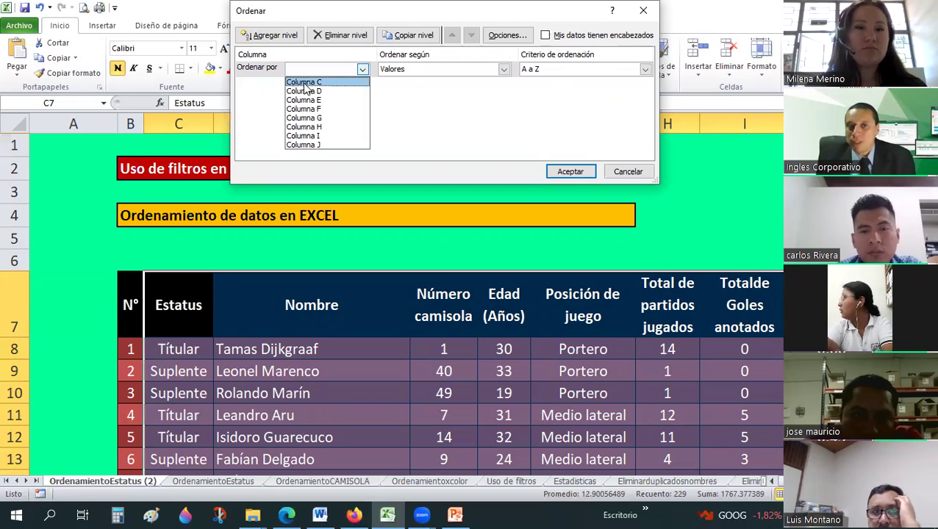
pyautogui.press('Return')
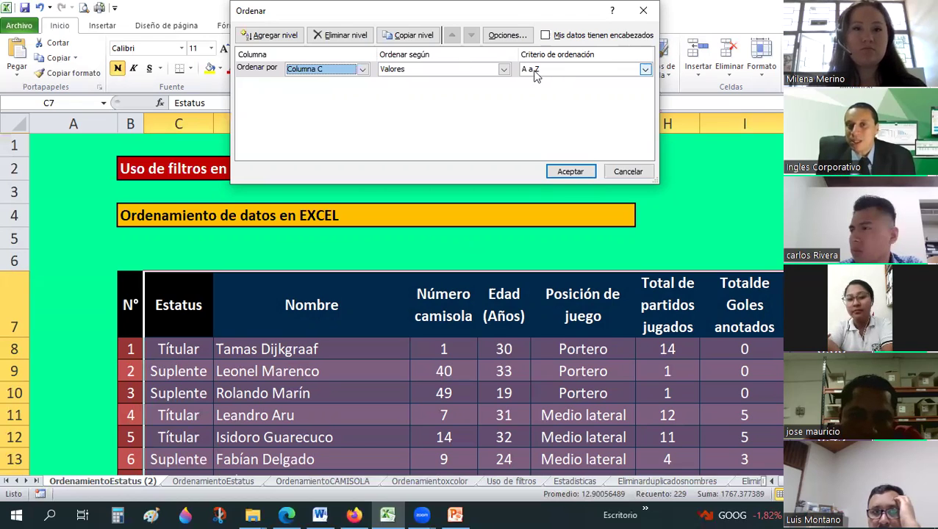
pyautogui.click(577, 178)
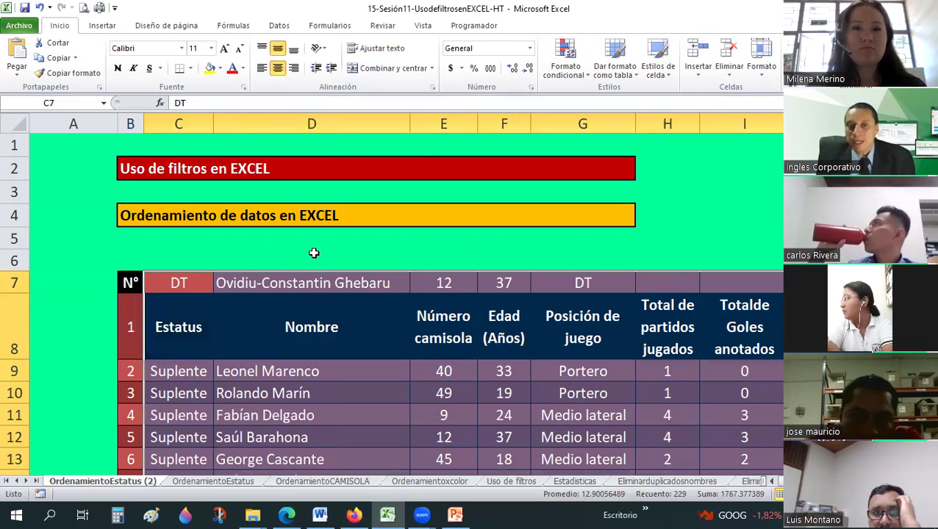
pyautogui.scroll(-1, 180, 251)
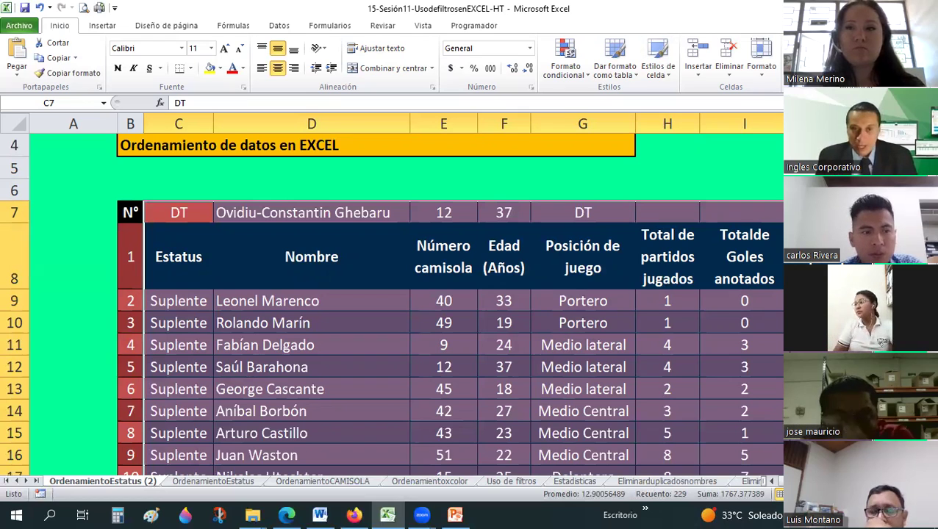
pyautogui.hotkey('ctrl', 'z')
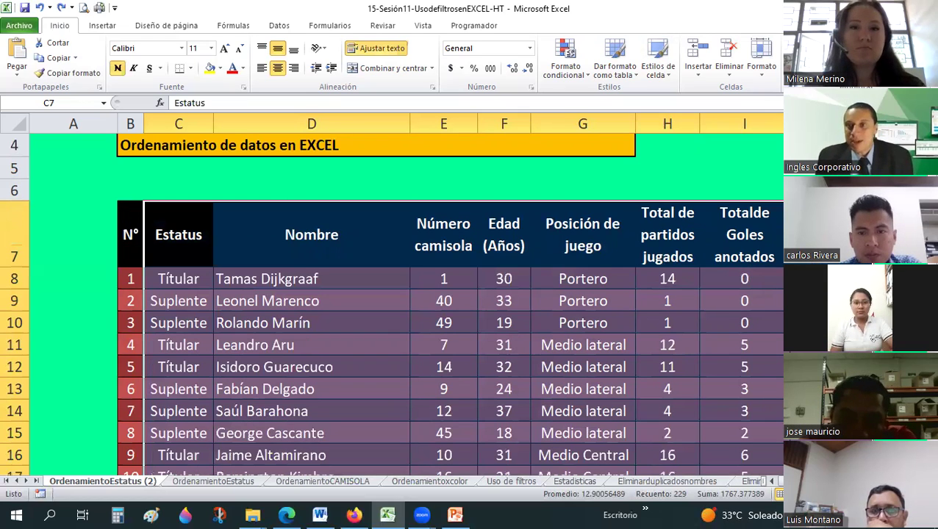
# Sort by Número camisola, De menor a mayor, with 'Mis datos tienen encabezados' checked.
pyautogui.hotkey('alt', 'd')
pyautogui.press('s')
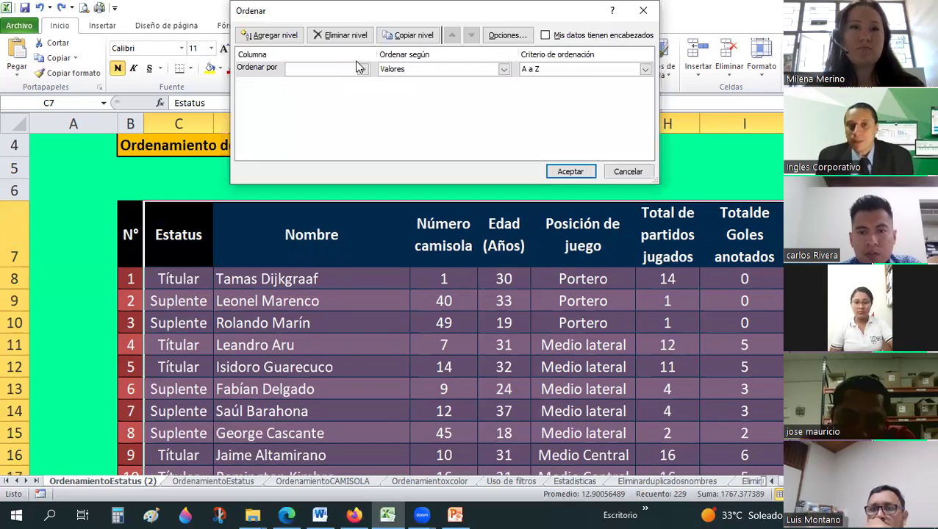
pyautogui.click(361, 69)
pyautogui.click(545, 37)
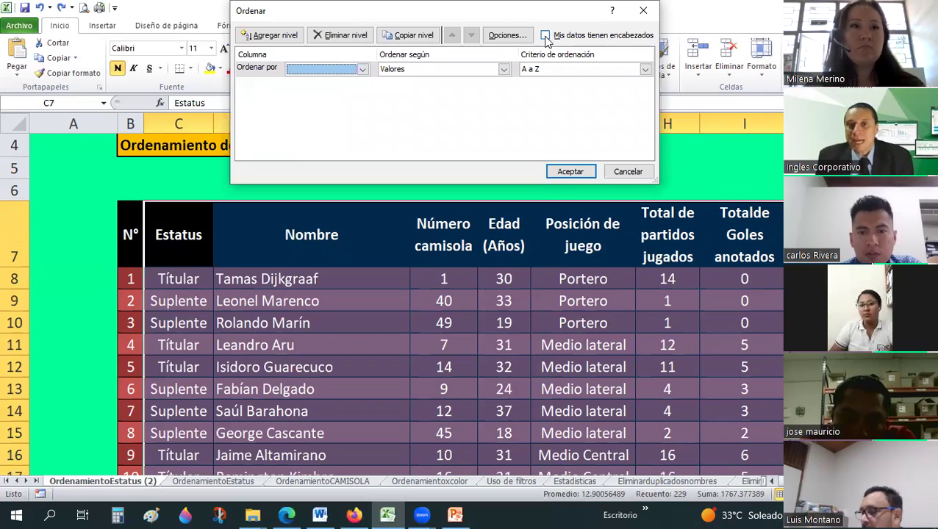
pyautogui.click(544, 35)
pyautogui.click(363, 70)
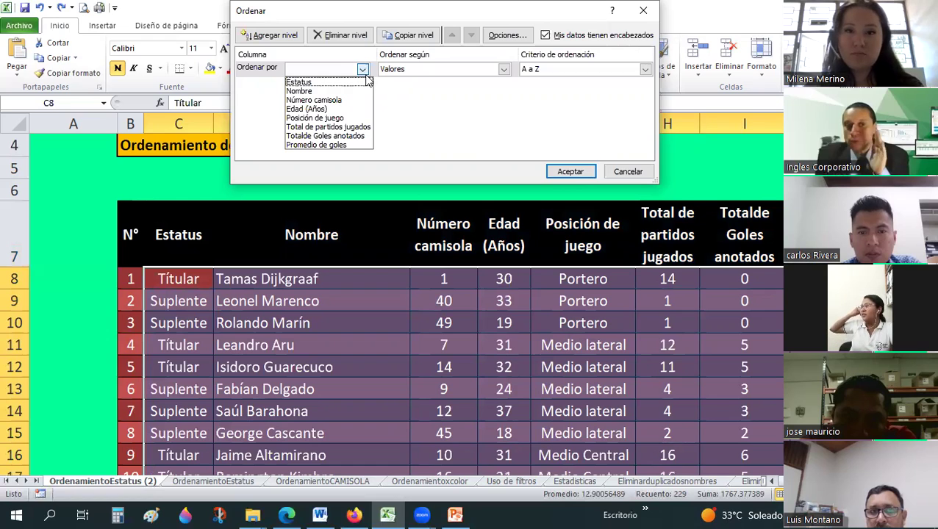
pyautogui.click(346, 101)
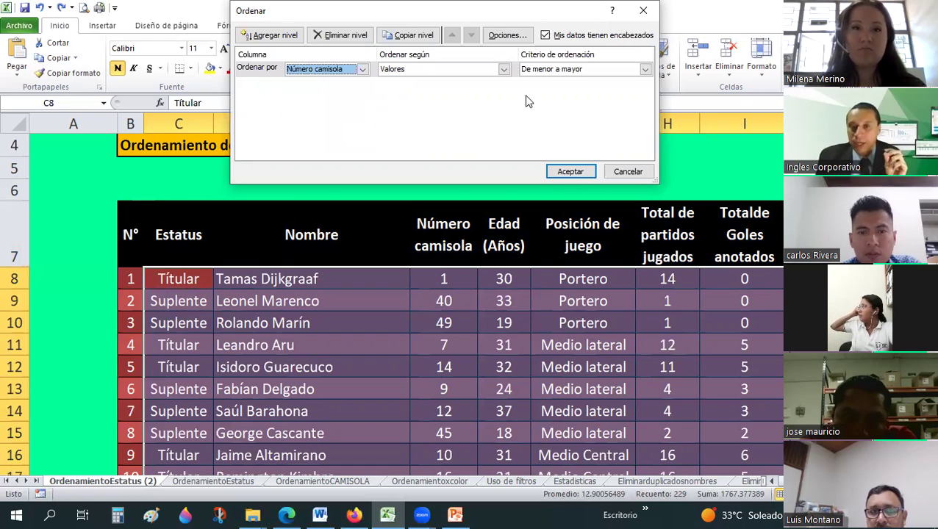
pyautogui.click(556, 174)
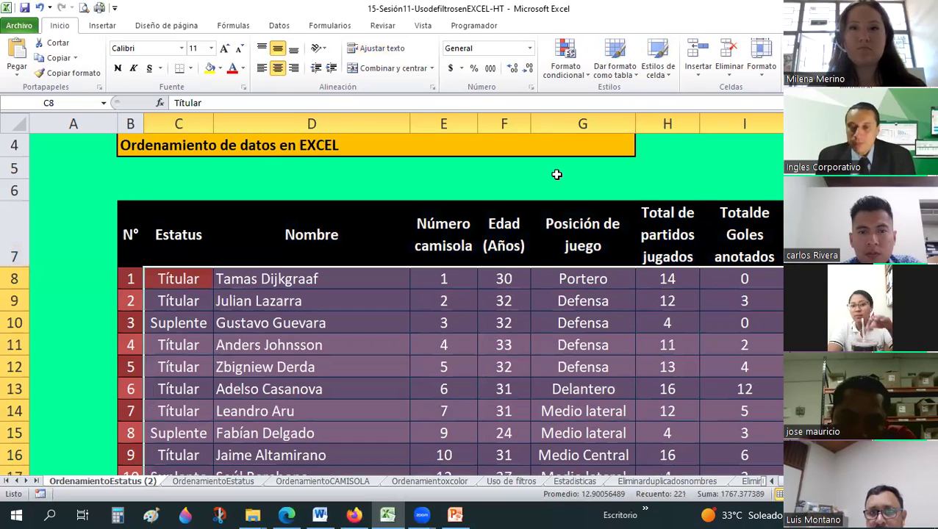
pyautogui.click(557, 175)
pyautogui.scroll(-1, 456, 212)
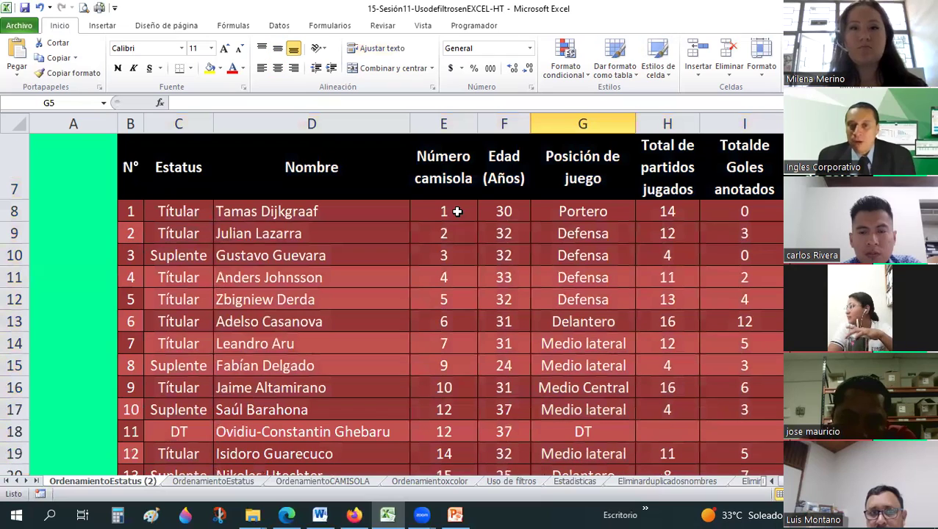
pyautogui.moveTo(443, 211); pyautogui.dragTo(442, 360)
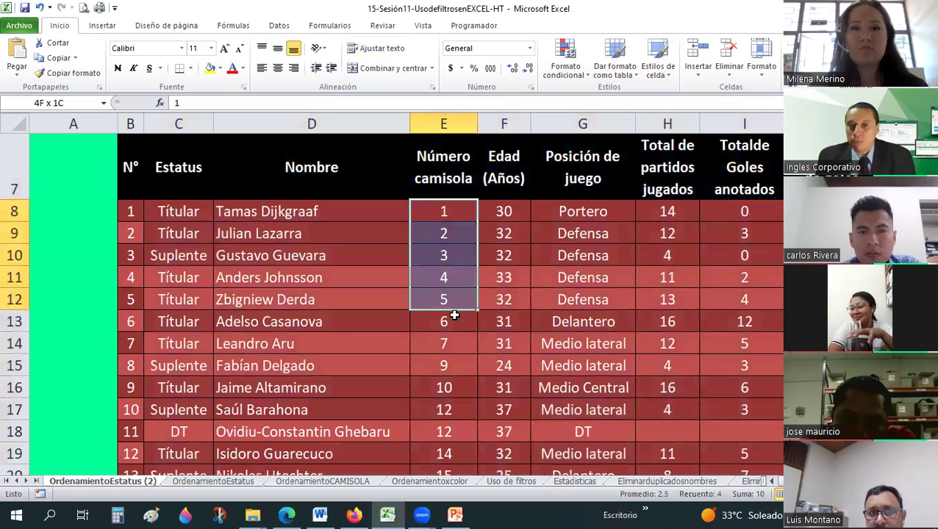
pyautogui.click(441, 357)
pyautogui.scroll(-2, 443, 235)
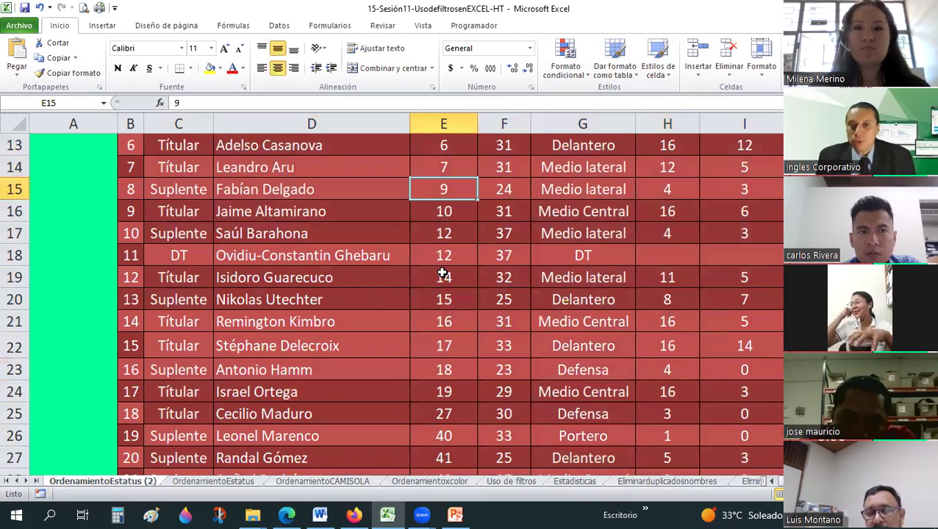
pyautogui.scroll(-1, 443, 274)
pyautogui.scroll(-2, 441, 278)
pyautogui.click(442, 280)
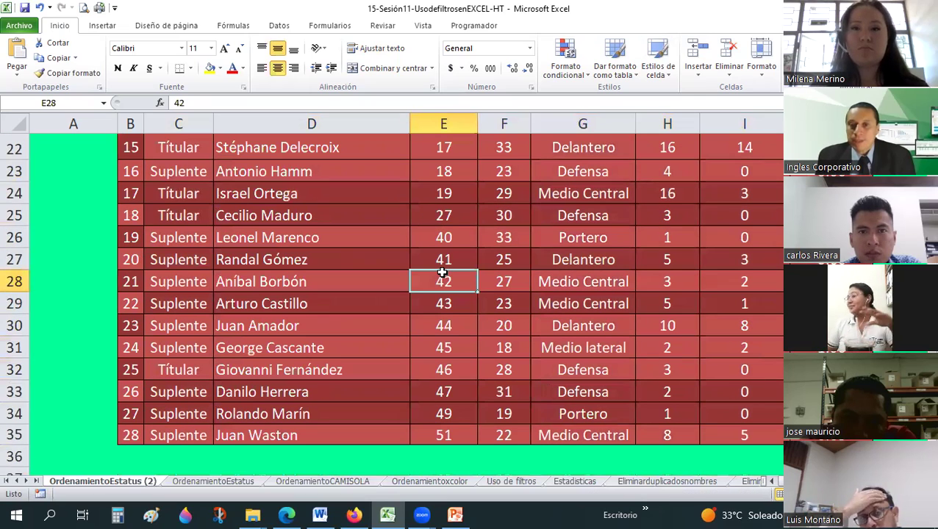
pyautogui.scroll(-2, 441, 294)
pyautogui.click(441, 294)
pyautogui.scroll(1, 337, 261)
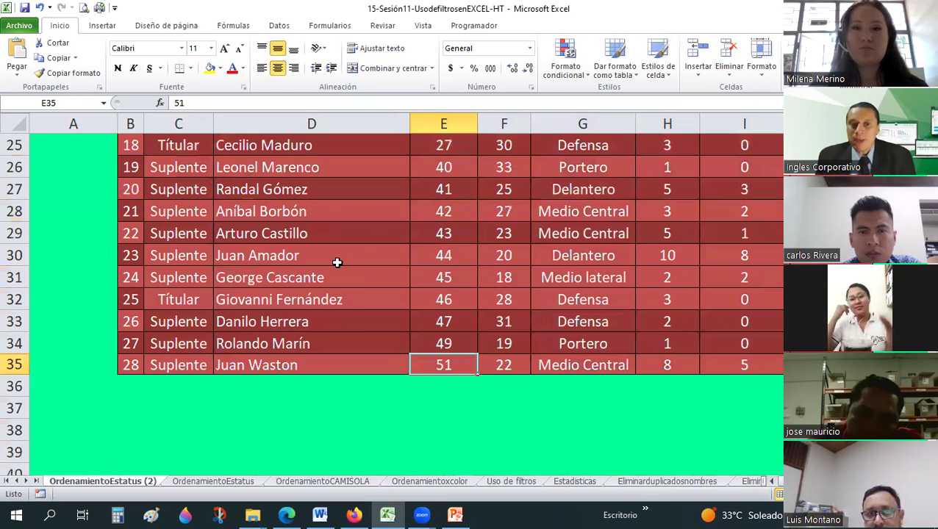
pyautogui.scroll(7, 336, 261)
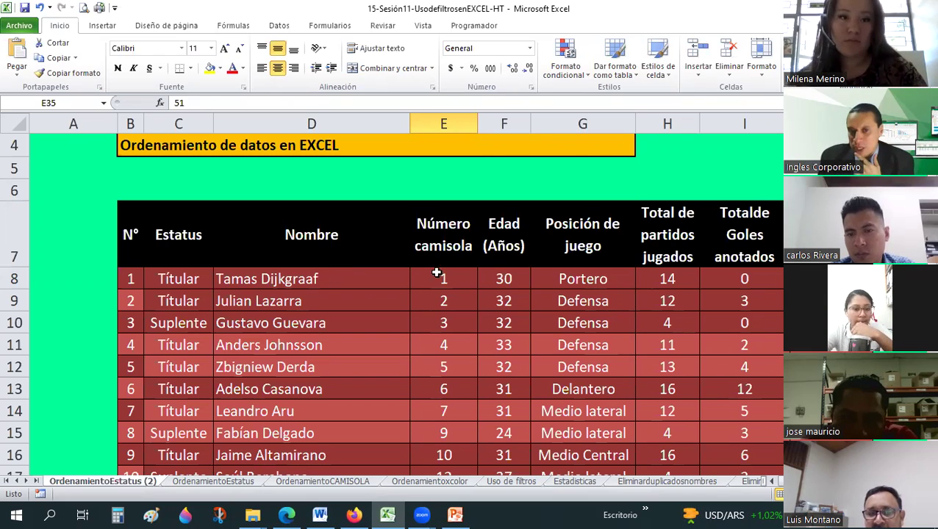
pyautogui.moveTo(438, 274); pyautogui.dragTo(428, 396)
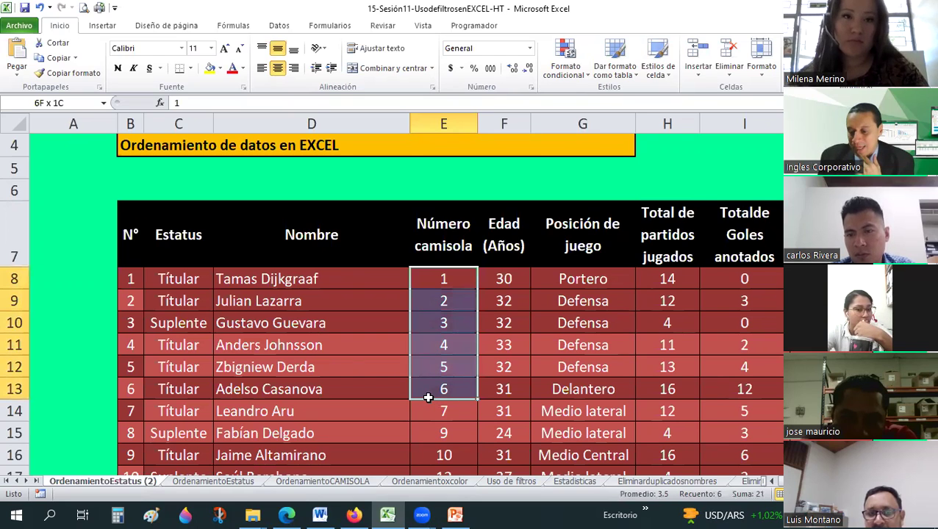
pyautogui.click(585, 279)
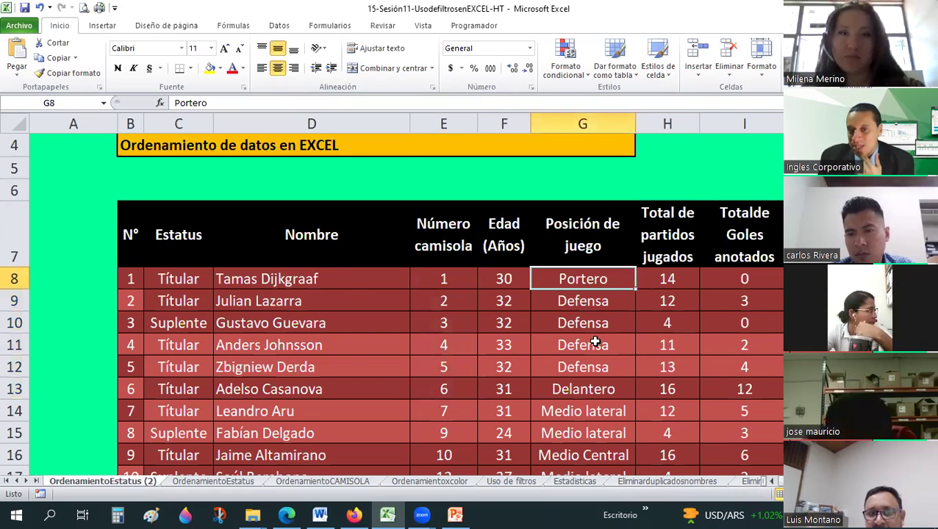
pyautogui.click(589, 371)
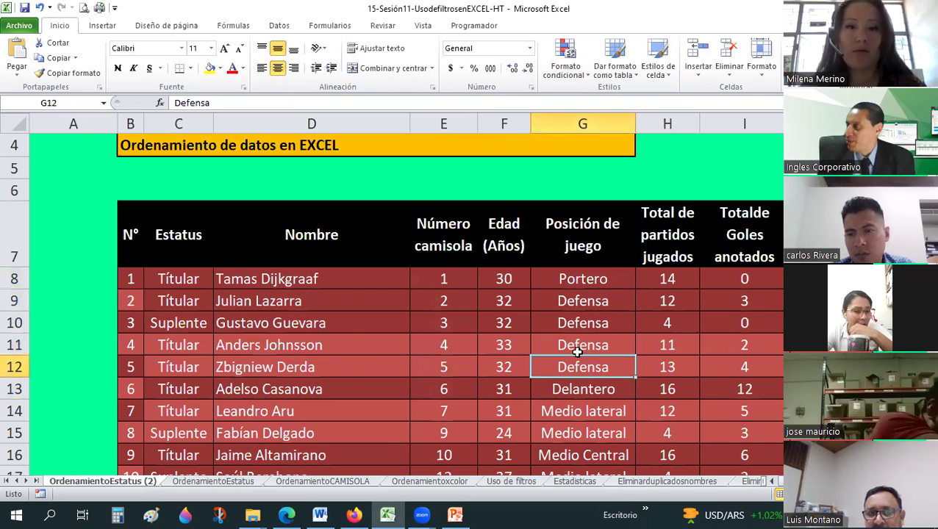
pyautogui.scroll(-1, 577, 352)
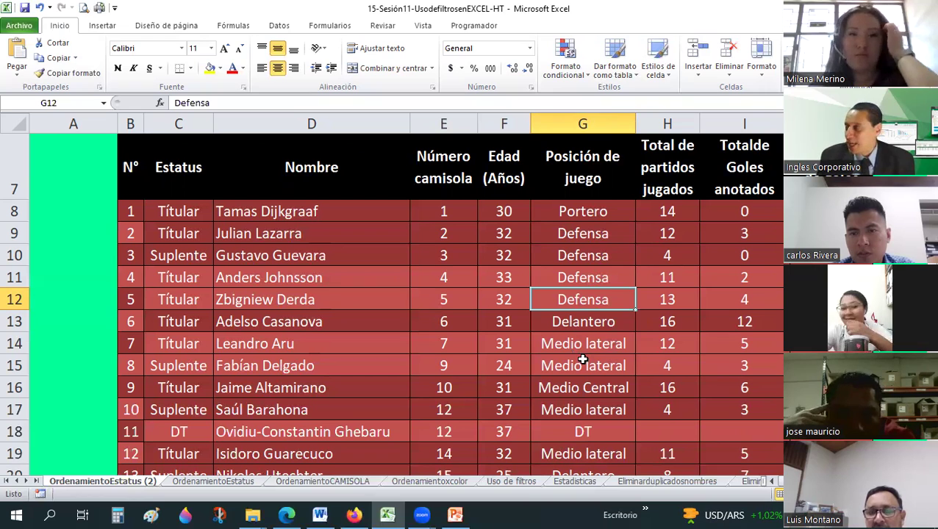
# Compare the Estatus column with the original OrdenamientoEstatus sheet, then return to OrdenamientoEstatus (2).
pyautogui.hotkey('ctrl', 'Home')
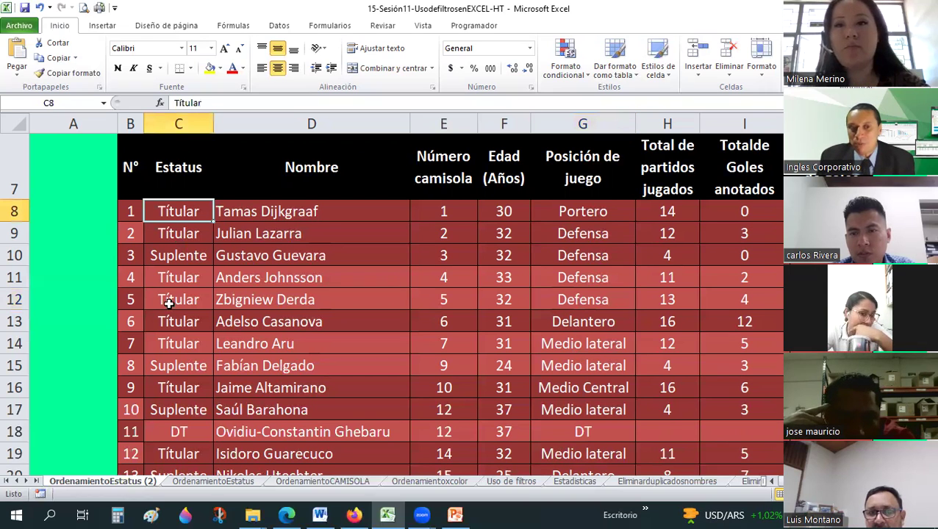
pyautogui.press('Down')
pyautogui.hotkey('shift', 'Down')
pyautogui.hotkey('ctrl', 'pagedown')
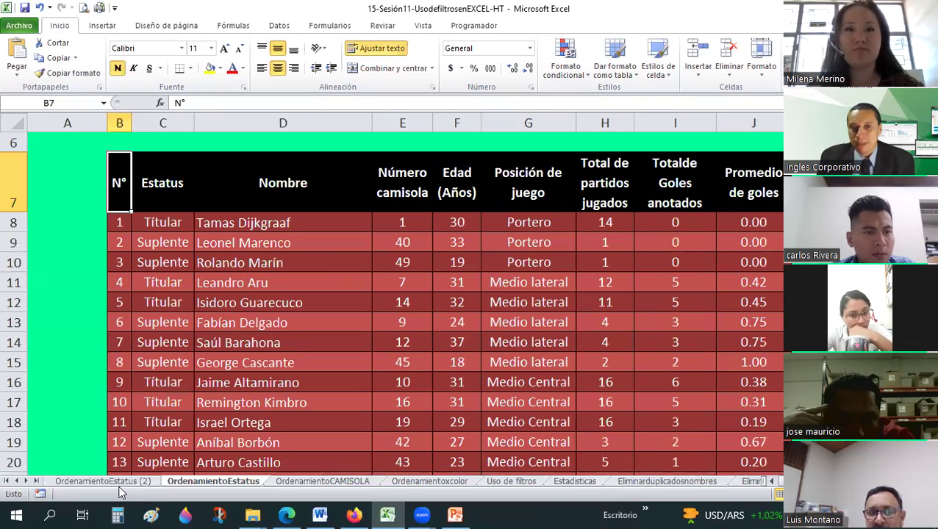
pyautogui.hotkey('ctrl', 'pageup')
pyautogui.click(228, 293)
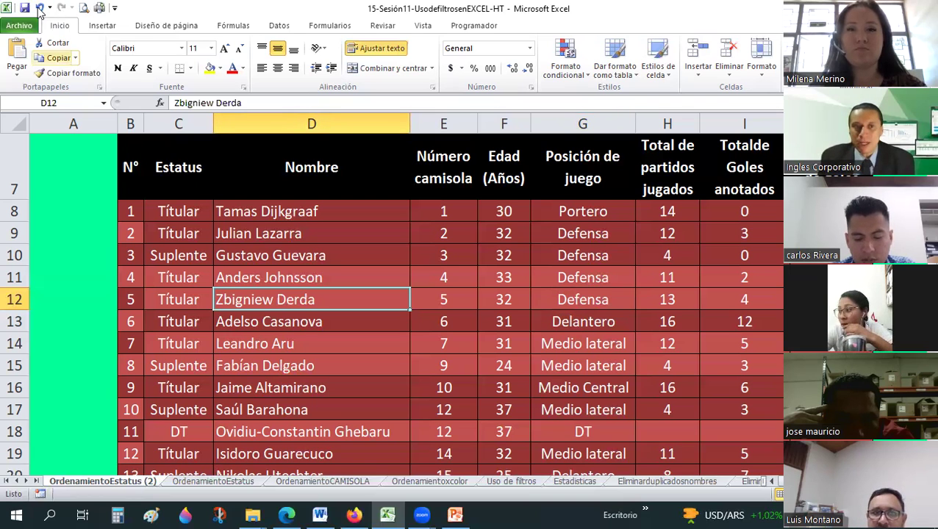
# Undo the jersey-number sort and bring up the Ordenar dialog.
pyautogui.hotkey('ctrl', 'z')
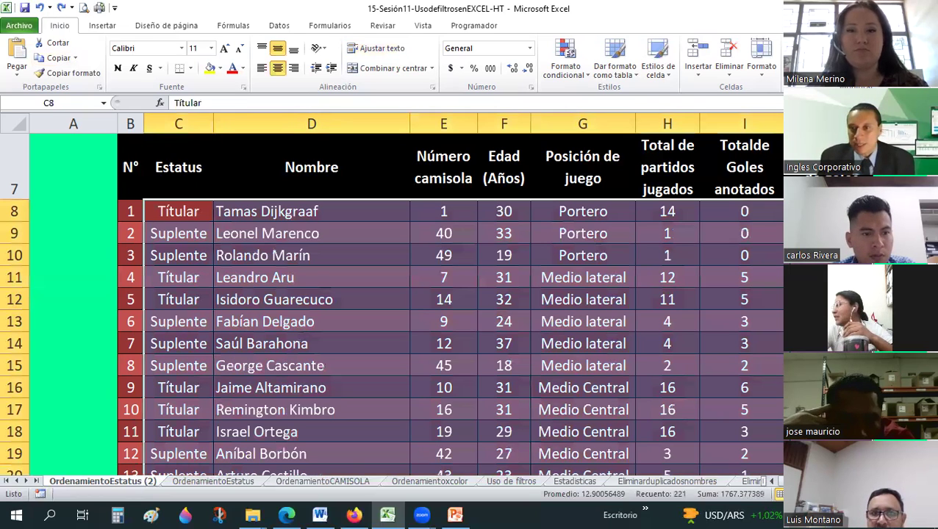
pyautogui.hotkey('alt', 'd')
pyautogui.press('o')
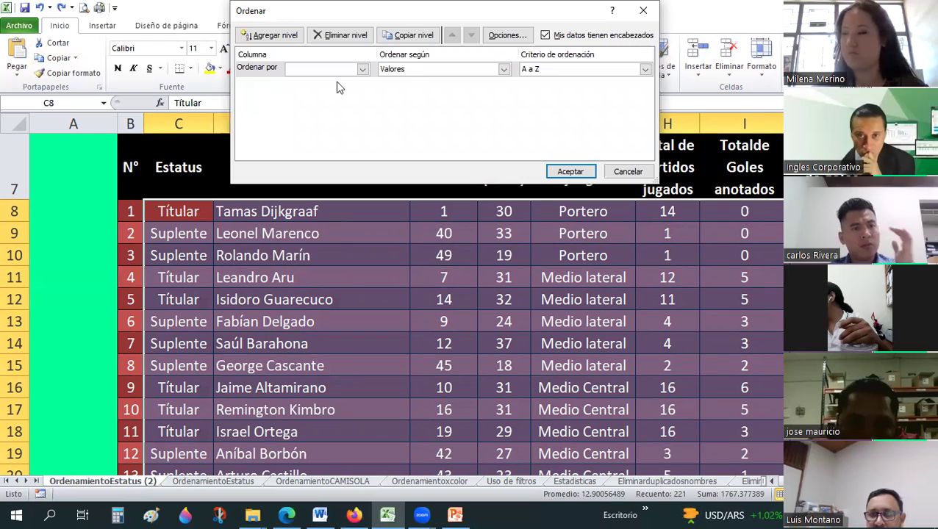
# Set sort levels Nombre (A a Z) then Número camisola (De menor a mayor) and apply.
pyautogui.click(363, 69)
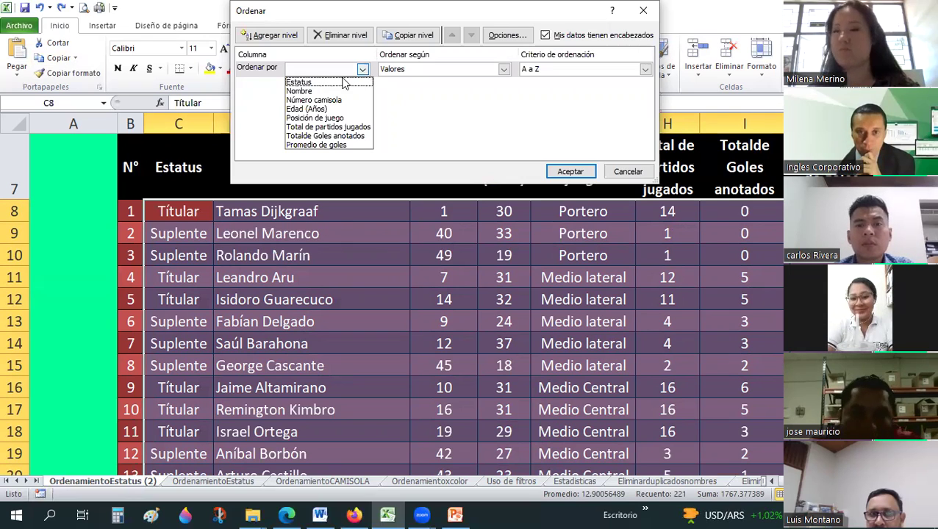
pyautogui.click(326, 48)
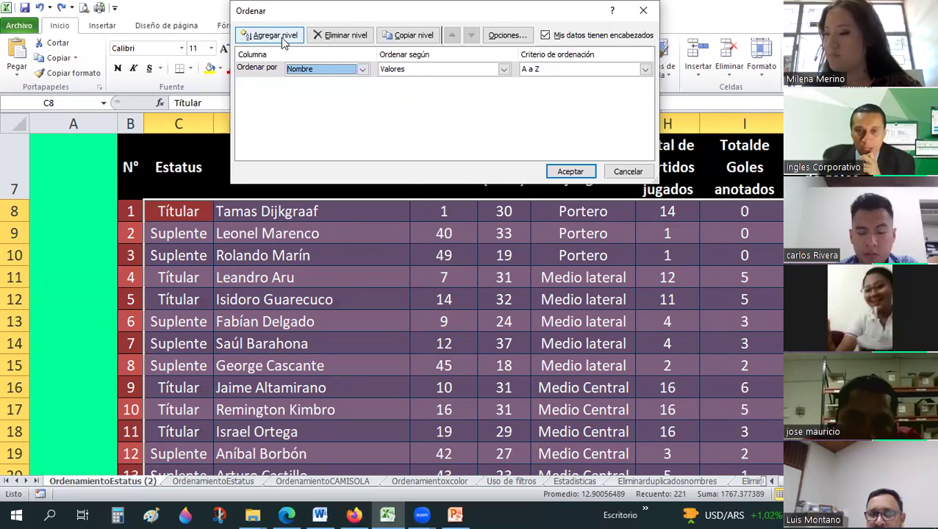
pyautogui.click(281, 42)
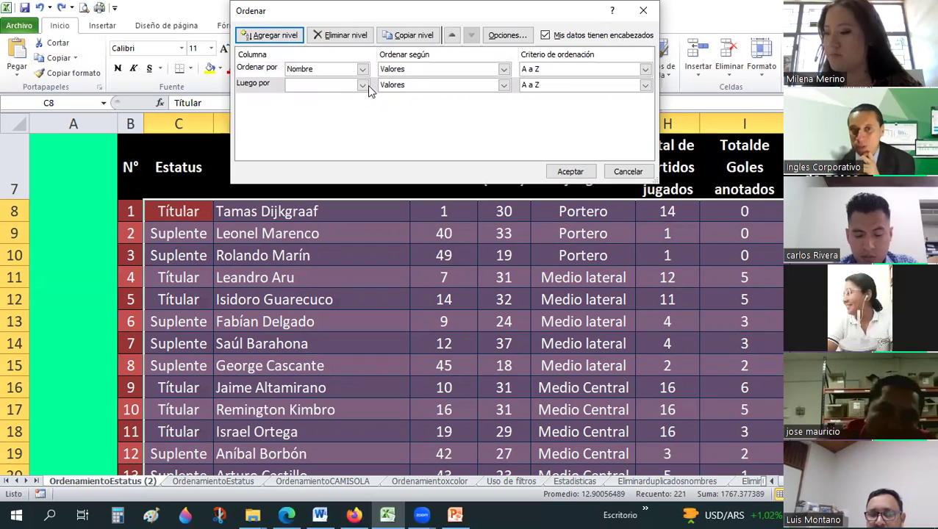
pyautogui.click(362, 85)
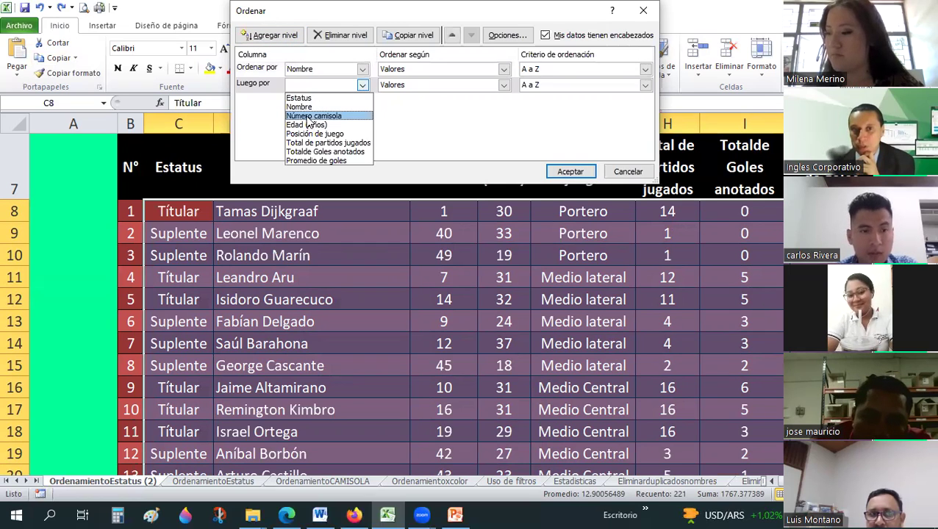
pyautogui.click(306, 116)
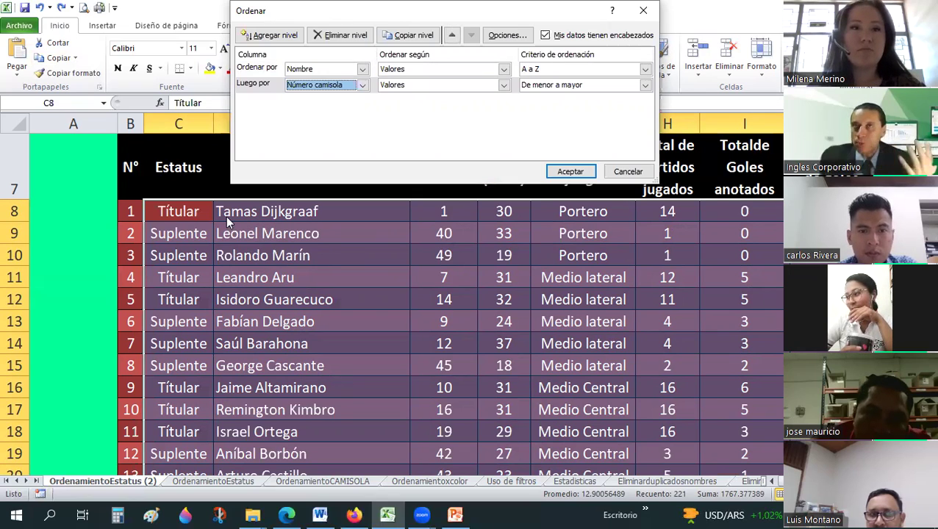
pyautogui.click(581, 172)
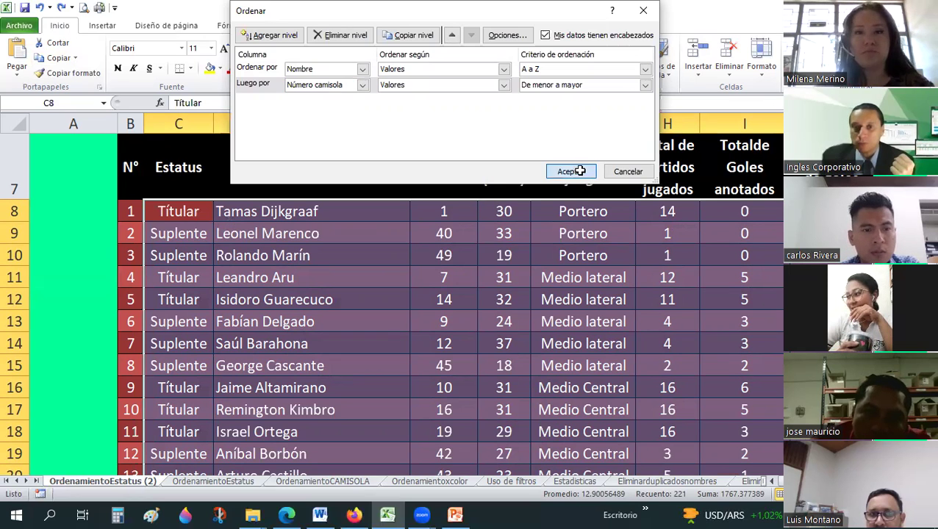
pyautogui.click(252, 213)
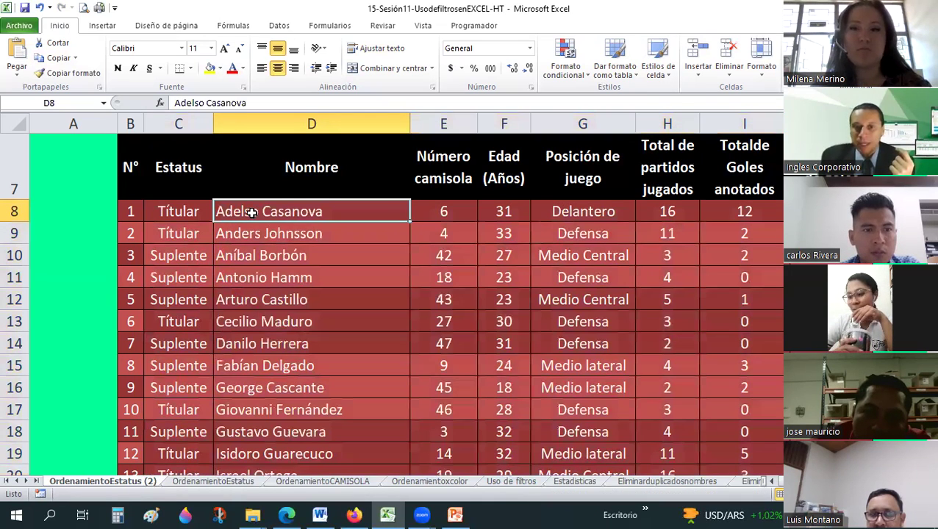
pyautogui.moveTo(246, 234); pyautogui.dragTo(239, 278)
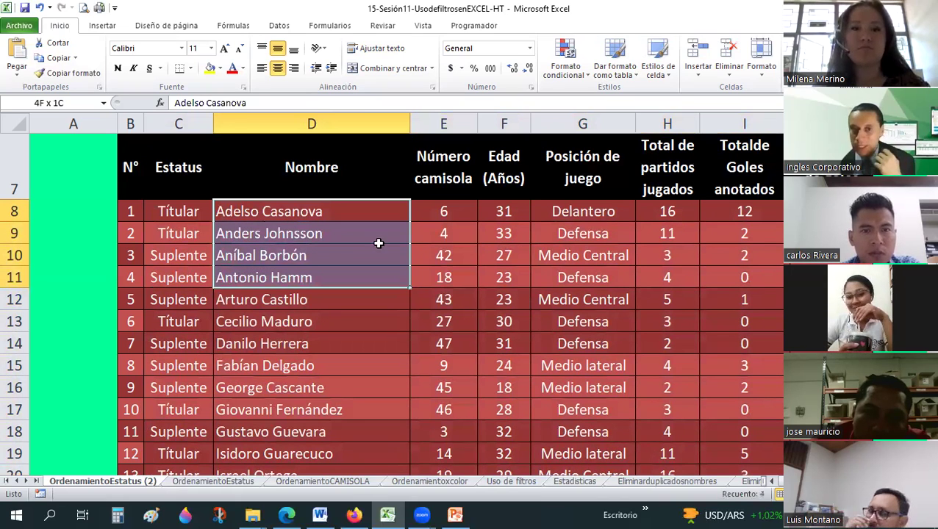
pyautogui.keyDown('shift'); pyautogui.click(241, 299); pyautogui.keyUp('shift')
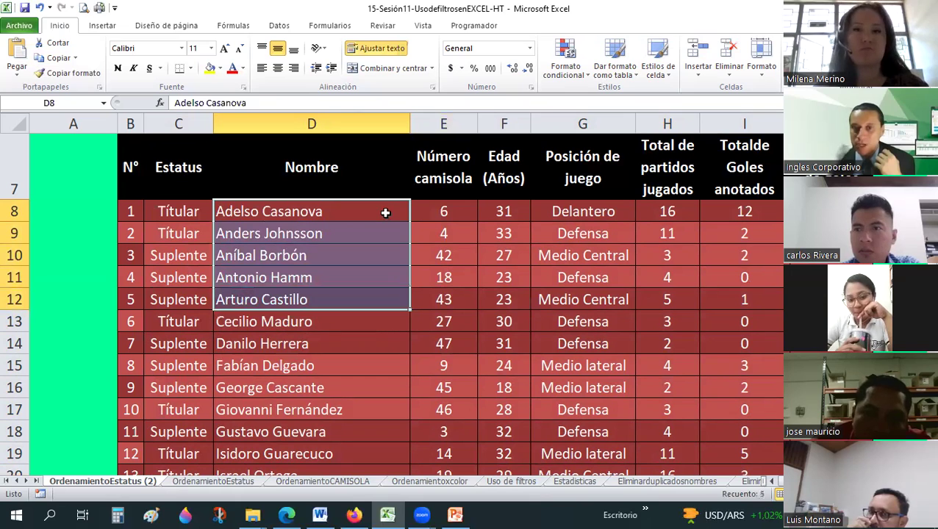
pyautogui.moveTo(461, 213); pyautogui.dragTo(462, 295)
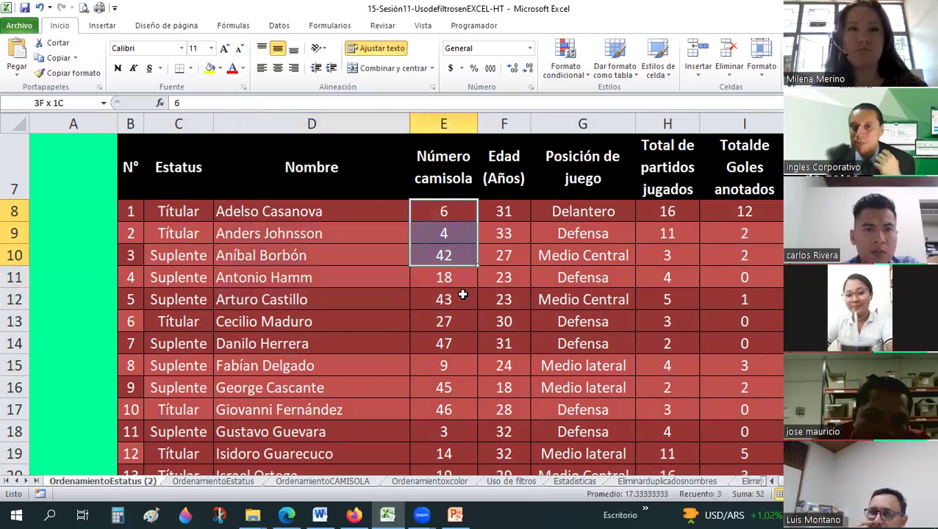
pyautogui.click(450, 211)
pyautogui.click(450, 277)
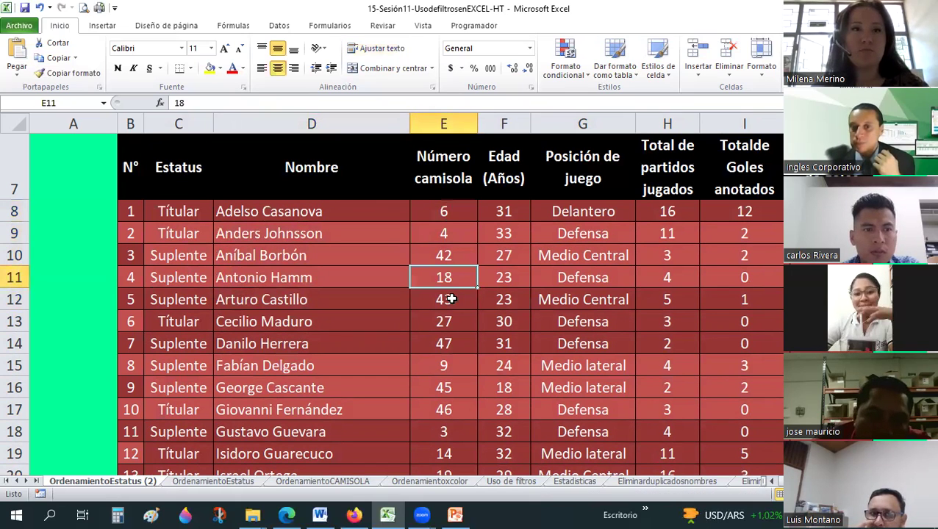
pyautogui.press('Down')
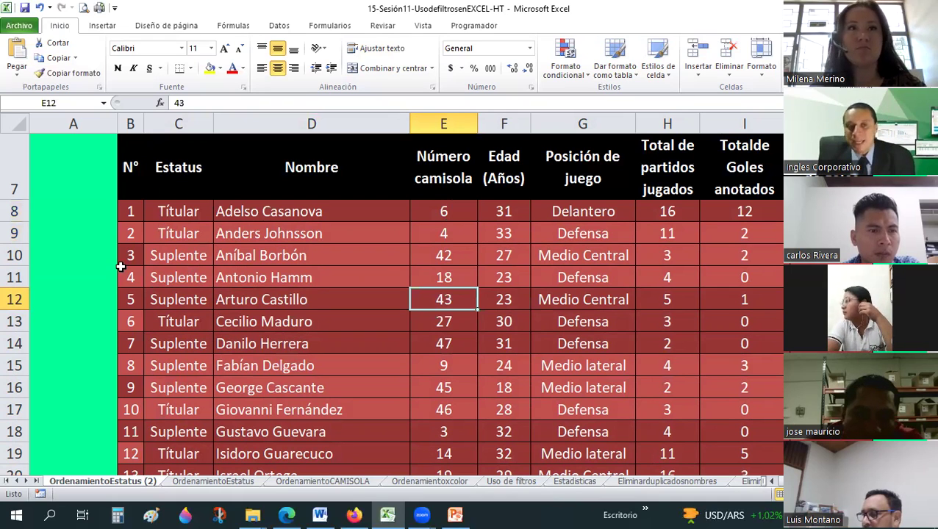
pyautogui.click(133, 234)
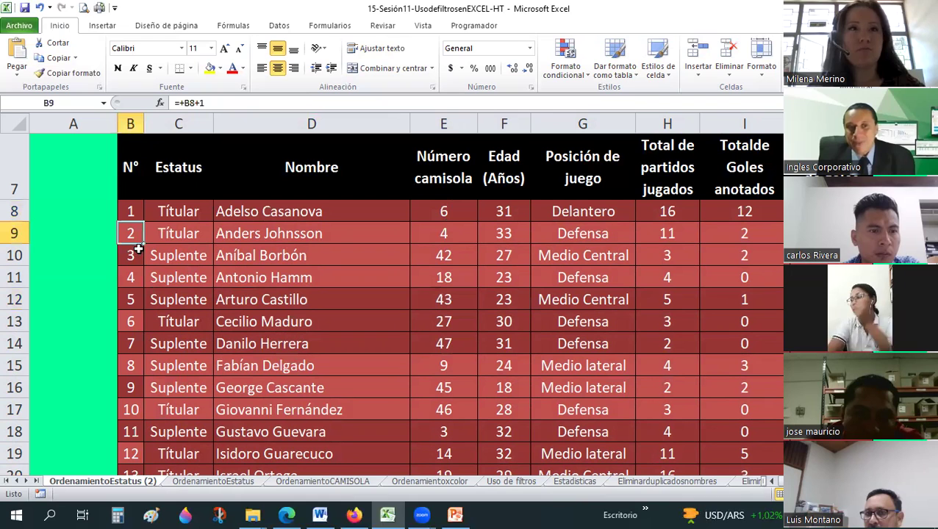
pyautogui.press('Down')
pyautogui.press('Down')
pyautogui.press('Down')
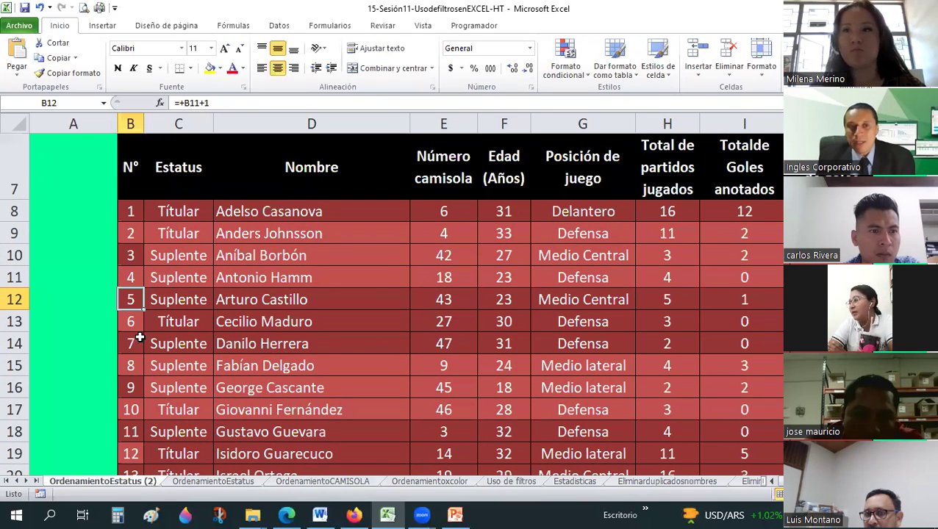
pyautogui.press('Down')
pyautogui.press('Down')
pyautogui.moveTo(124, 197); pyautogui.dragTo(74, 299)
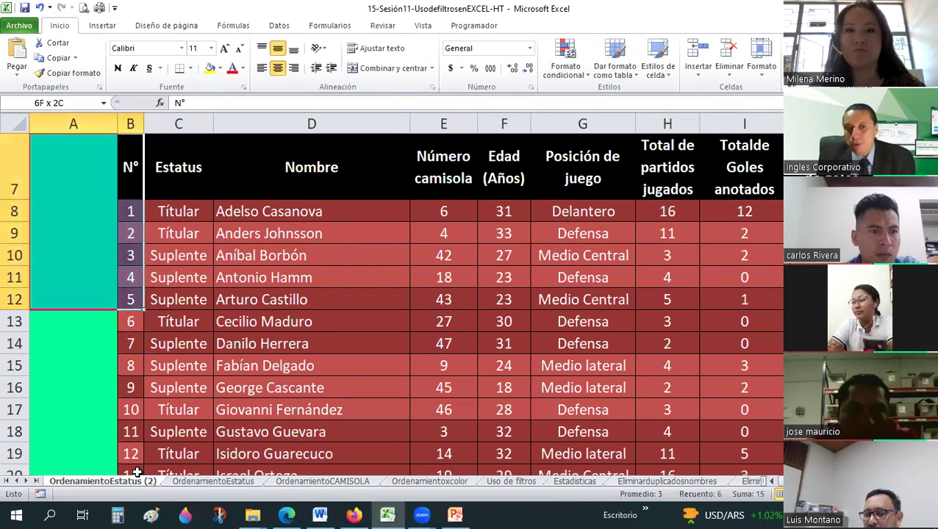
pyautogui.moveTo(130, 486); pyautogui.dragTo(129, 463)
# Undo the earlier name sort on the player table.
pyautogui.scroll(7, 123, 279)
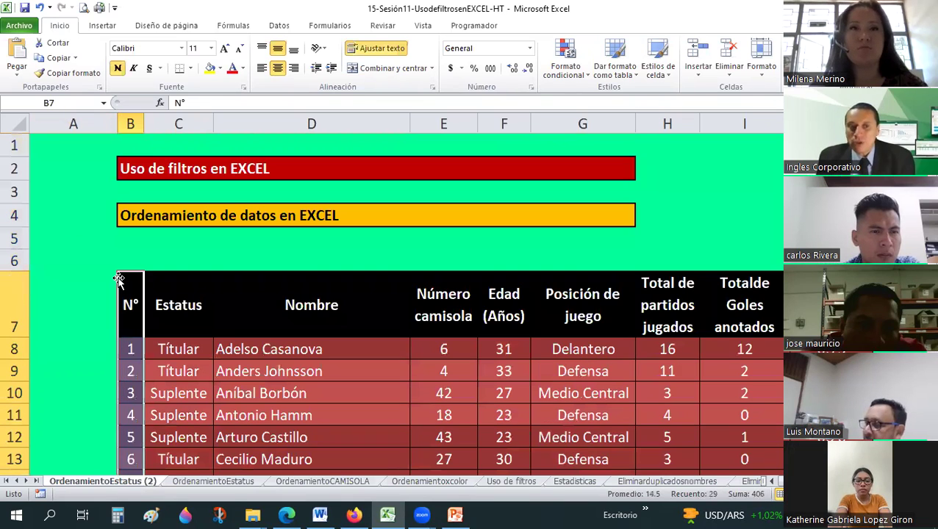
pyautogui.scroll(-1, 124, 279)
pyautogui.click(123, 279)
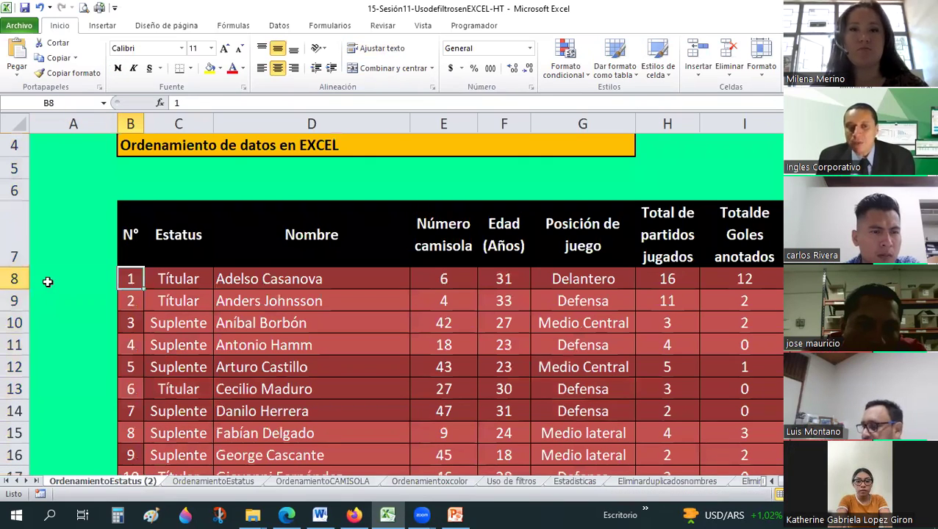
pyautogui.click(38, 9)
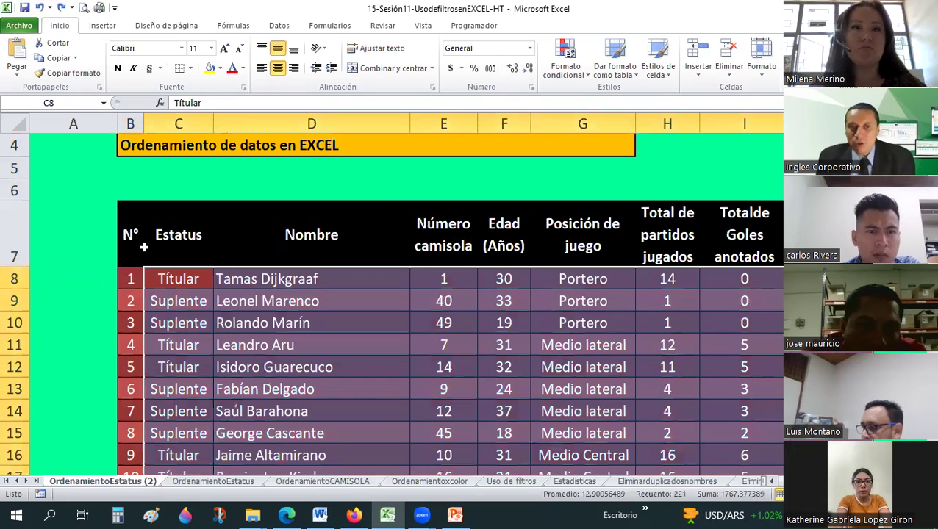
# Select the player table and sort it by Nombre, treating the first row as headers.
pyautogui.moveTo(130, 242)
pyautogui.mouseDown()
pyautogui.moveTo(131, 470)
pyautogui.moveTo(130, 435)
pyautogui.mouseUp()
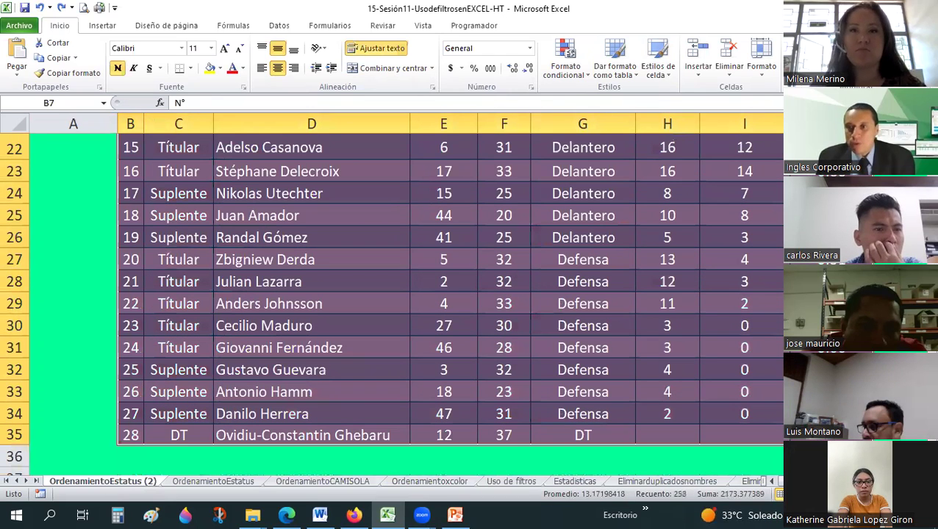
pyautogui.press('Return')
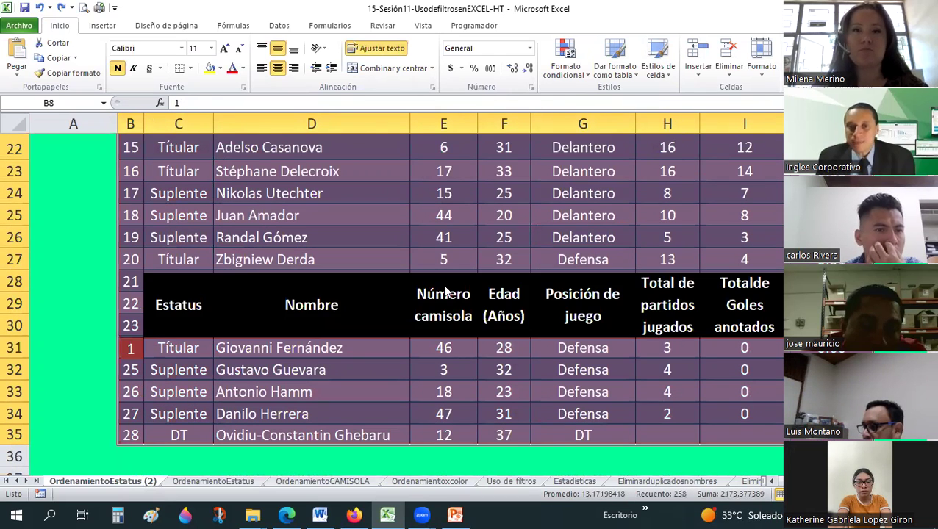
pyautogui.hotkey('alt', 'd')
pyautogui.press('s')
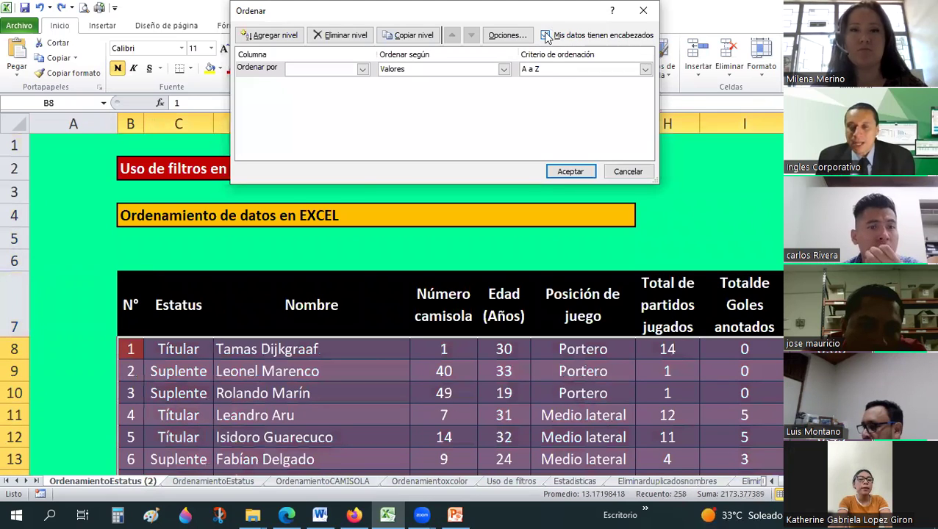
pyautogui.click(545, 35)
pyautogui.click(361, 69)
pyautogui.click(323, 99)
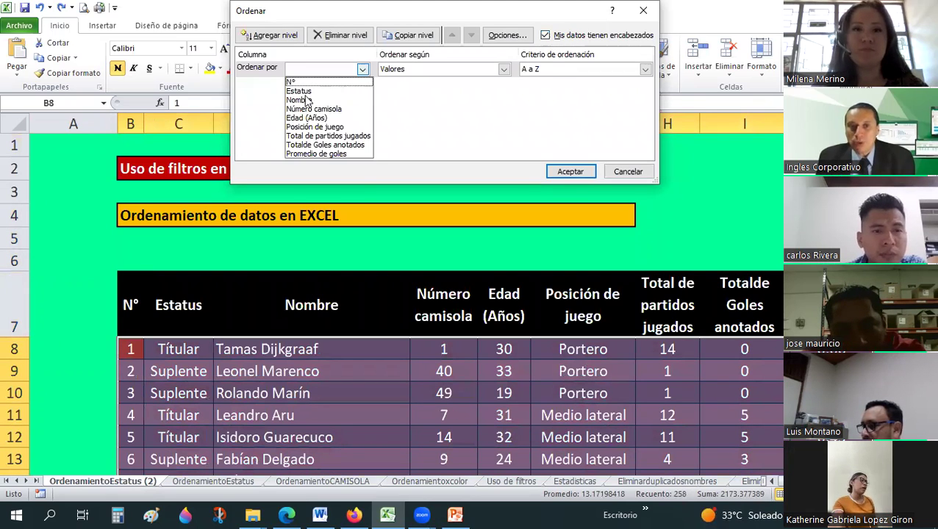
pyautogui.click(570, 172)
# Check the sorted names and the jersey numbers 6, 42, 18, 43 in E8 to E12.
pyautogui.scroll(-2, 255, 331)
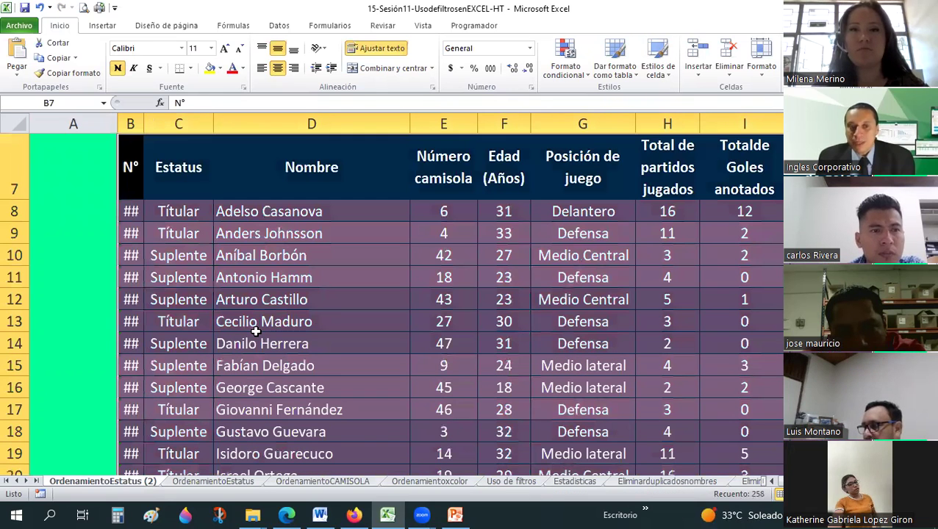
pyautogui.click(257, 234)
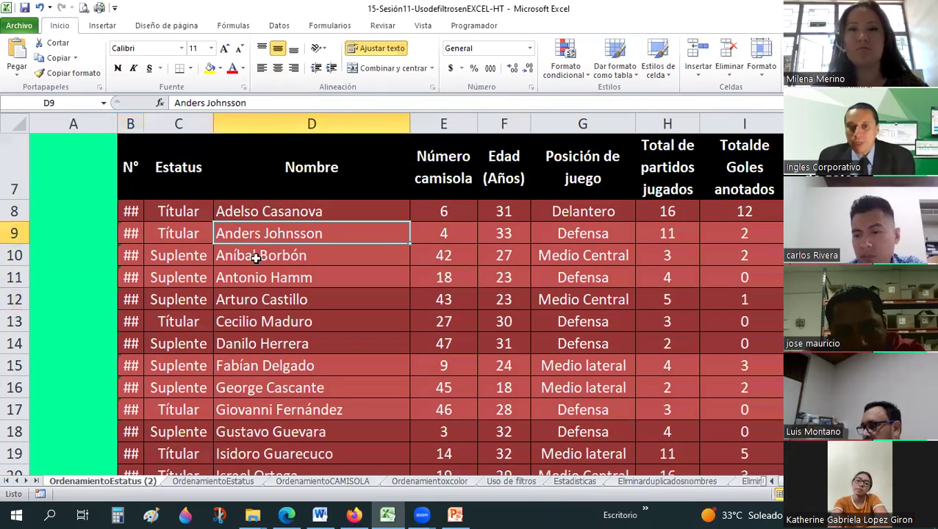
pyautogui.click(250, 283)
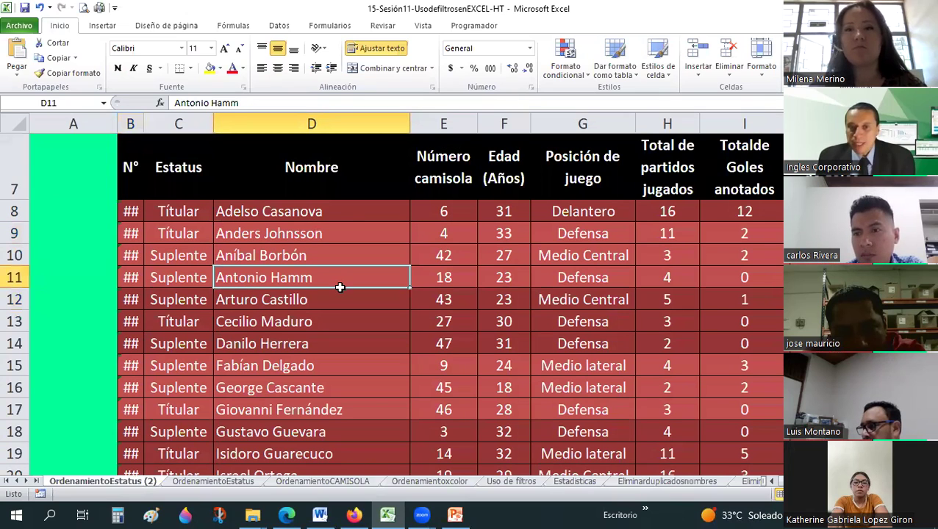
pyautogui.press('Down')
pyautogui.moveTo(441, 213); pyautogui.dragTo(432, 297)
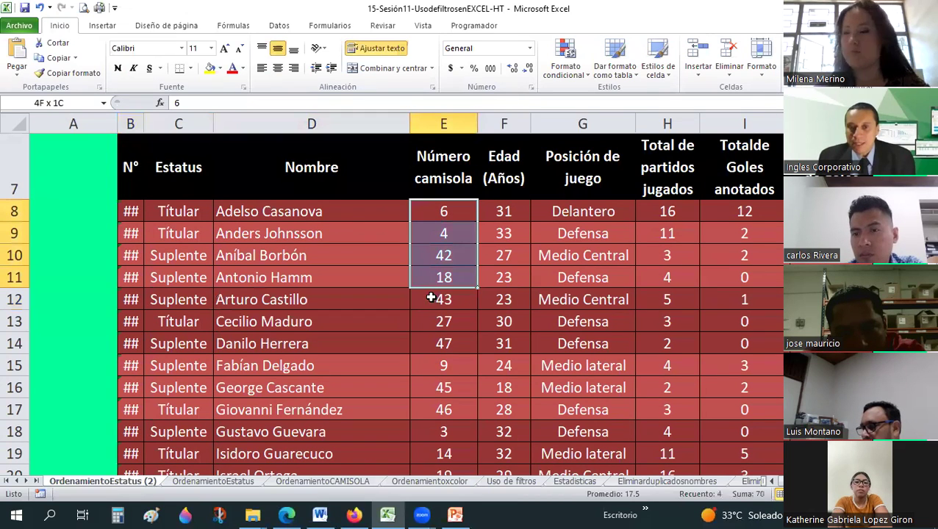
pyautogui.moveTo(426, 215); pyautogui.dragTo(424, 211)
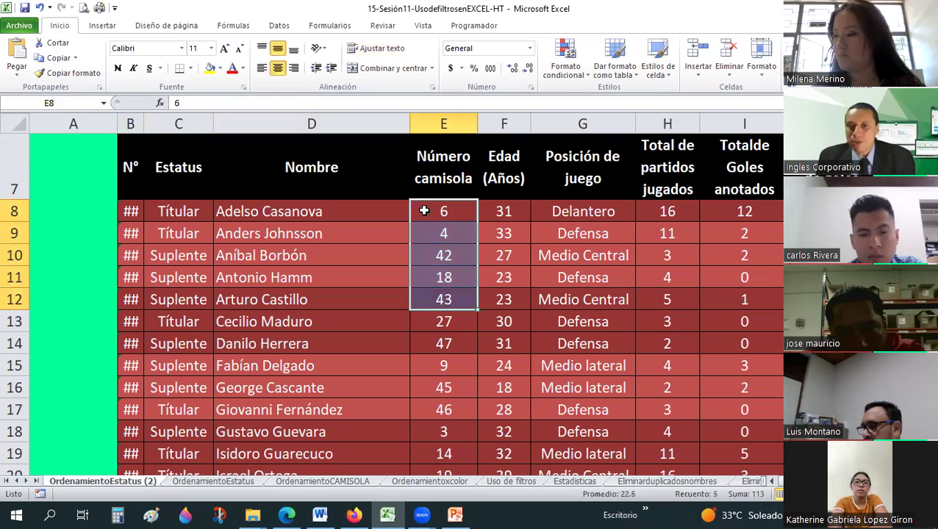
pyautogui.click(428, 219)
pyautogui.press('Down')
pyautogui.press('Down')
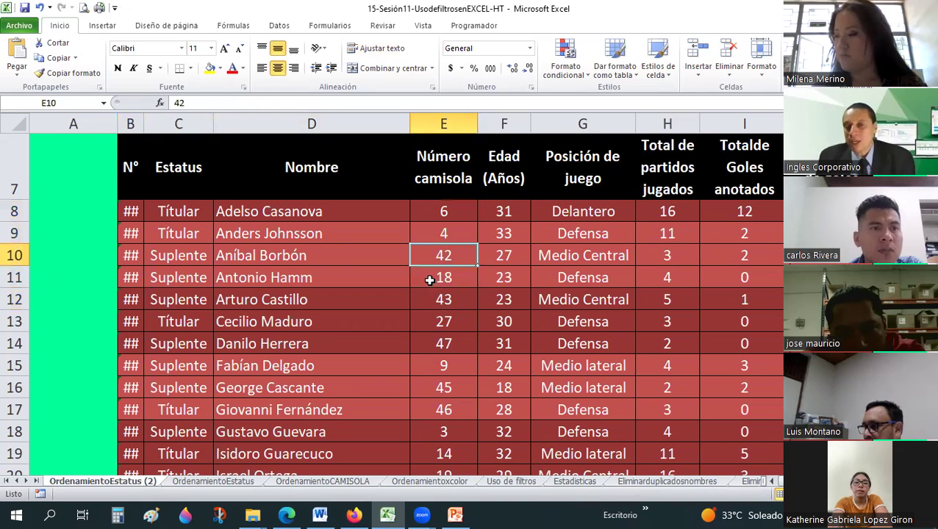
pyautogui.press('Down')
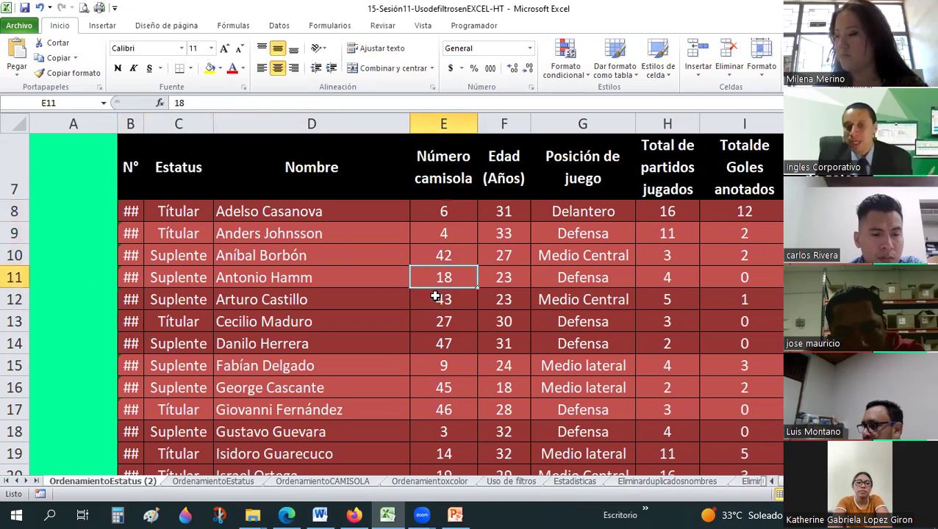
pyautogui.press('Down')
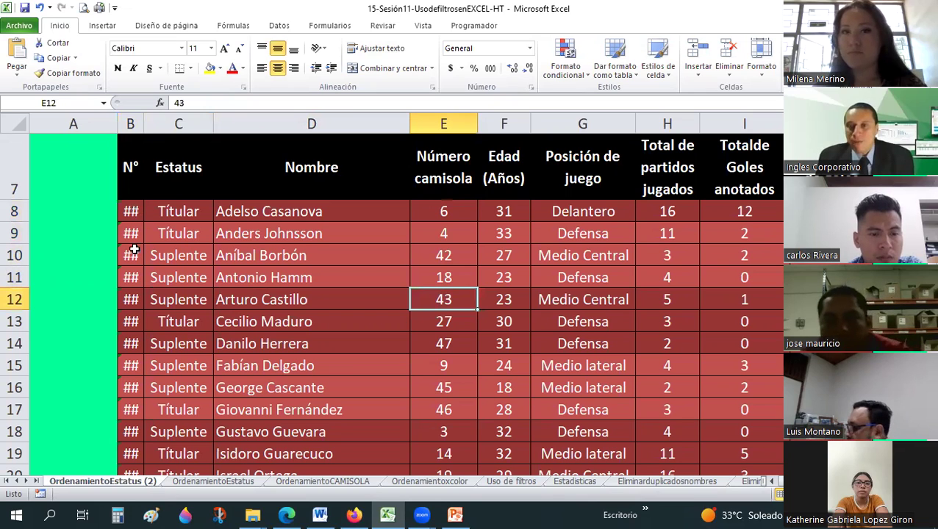
# Inspect the broken ## N° cells B10 to B14, then undo the Nombre sort.
pyautogui.click(131, 253)
pyautogui.moveTo(131, 277); pyautogui.dragTo(131, 299)
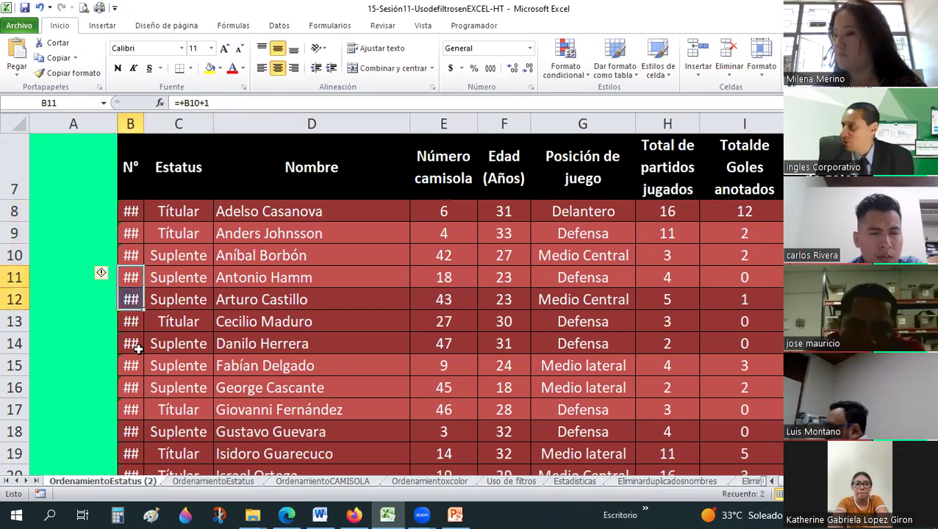
pyautogui.click(136, 345)
pyautogui.scroll(-2, 118, 343)
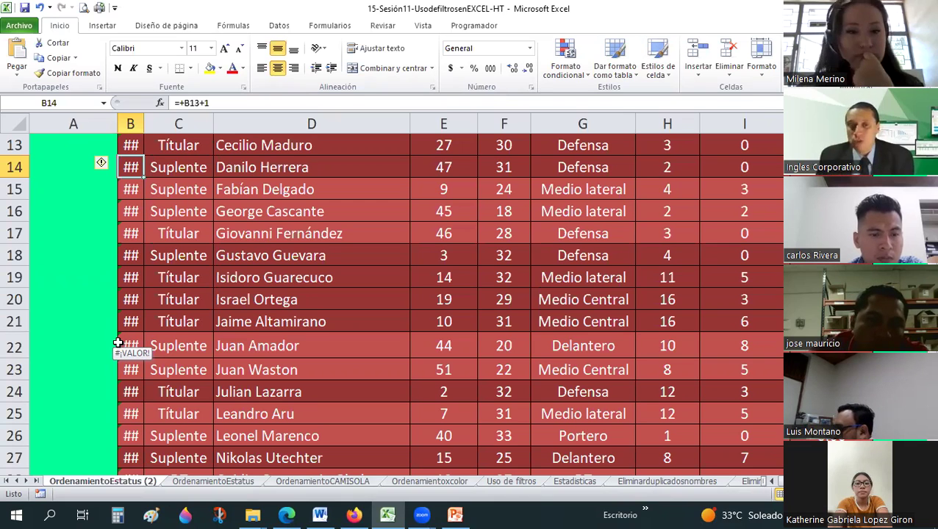
pyautogui.scroll(1, 220, 251)
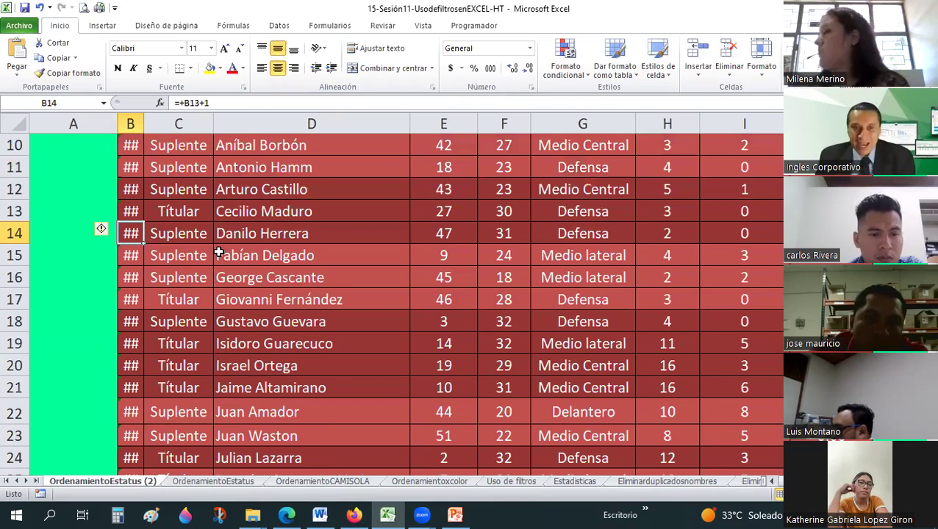
pyautogui.hotkey('ctrl', 'z')
# Copy the player table and bring up the paste options.
pyautogui.scroll(3, 147, 221)
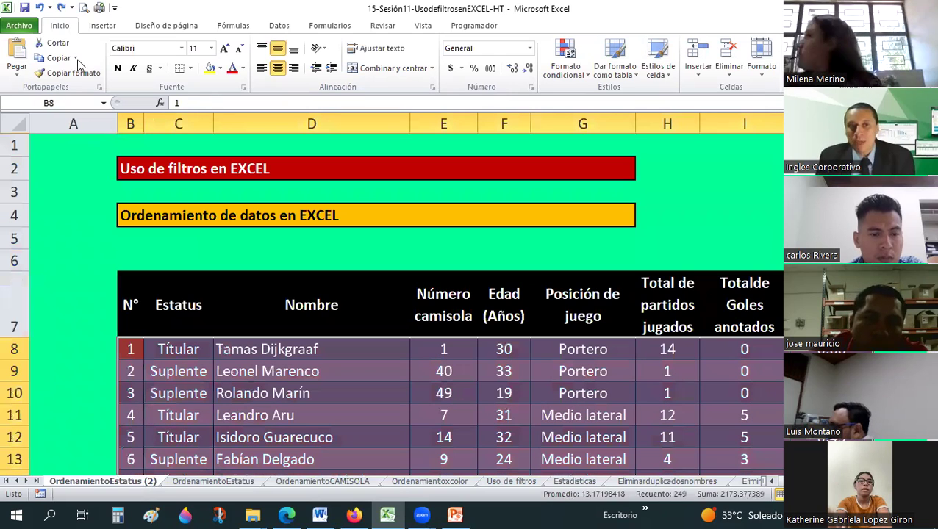
pyautogui.click(59, 58)
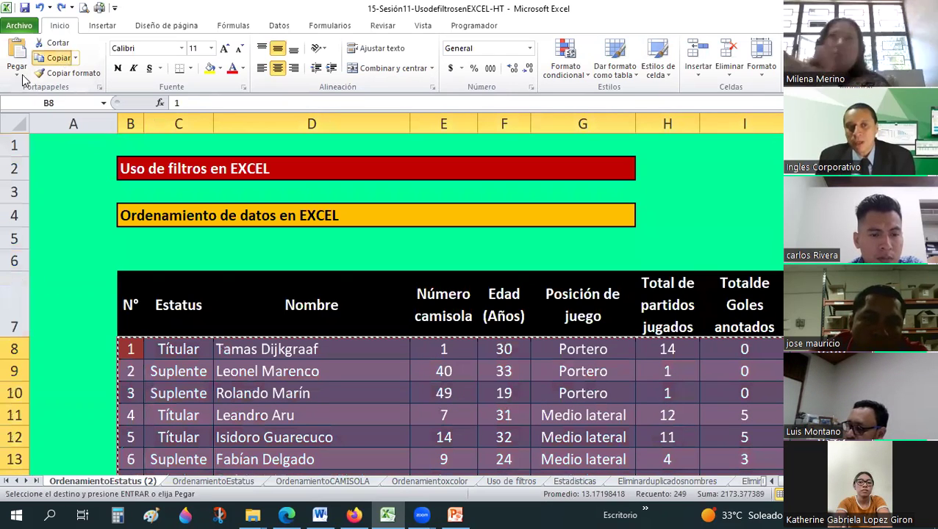
pyautogui.click(17, 71)
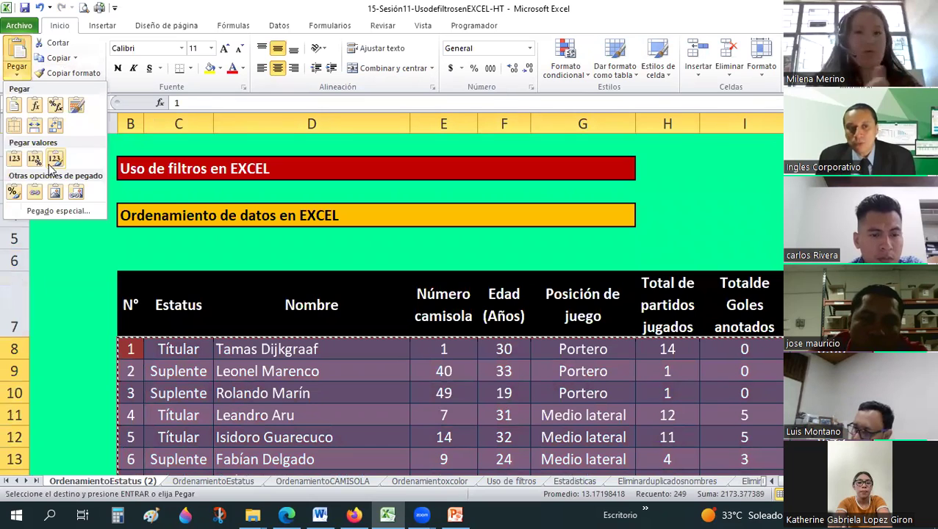
# Review the N° column and select the whole data block from row 8, then deselect.
pyautogui.scroll(-1, 261, 304)
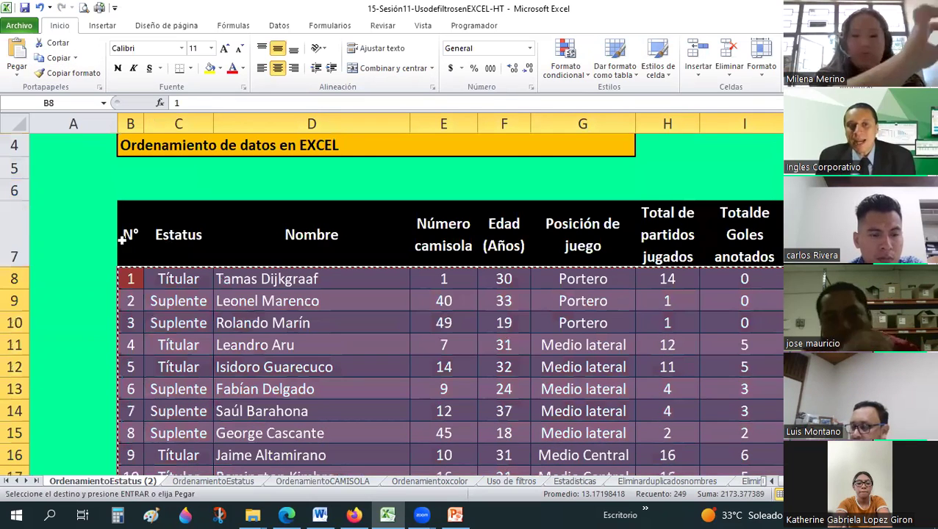
pyautogui.click(140, 300)
pyautogui.scroll(-1, 147, 297)
pyautogui.click(130, 343)
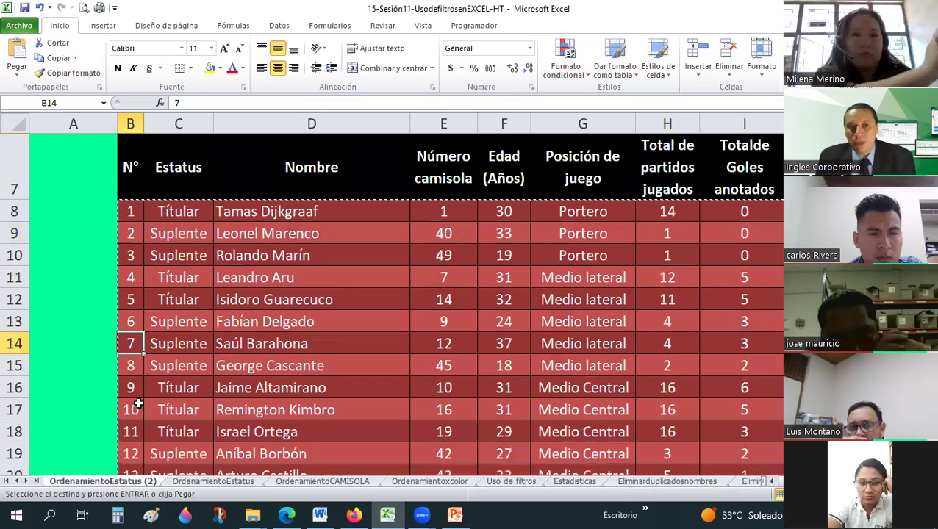
pyautogui.press('Down')
pyautogui.press('Down')
pyautogui.press('Down')
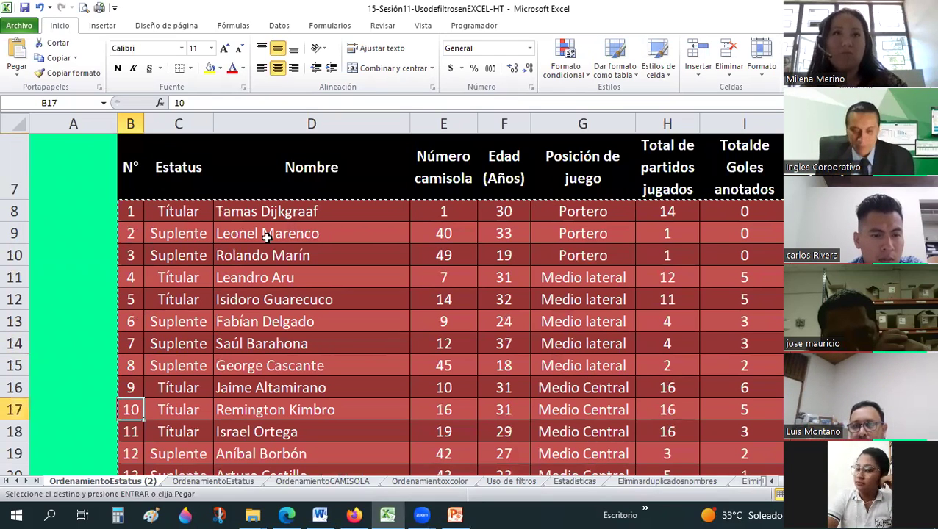
pyautogui.hotkey('ctrl', 'Home')
pyautogui.hotkey('ctrl', 'shift', 'End')
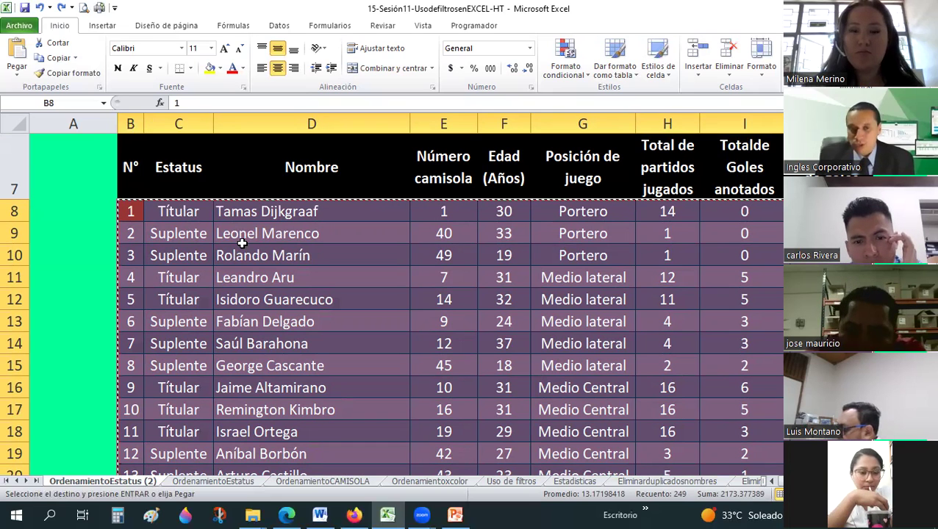
pyautogui.click(228, 252)
# Select the table from the Estatus header in C7 across all player data.
pyautogui.scroll(3, 188, 218)
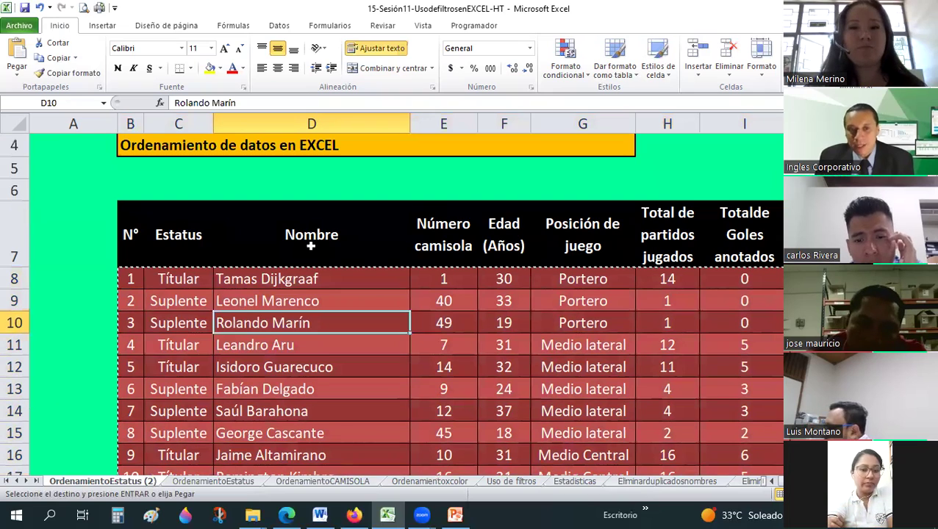
pyautogui.click(205, 240)
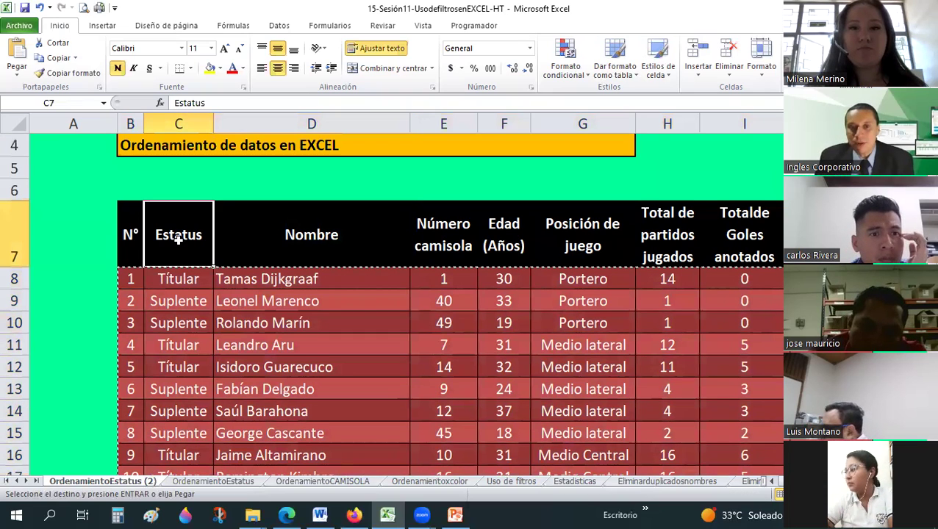
pyautogui.moveTo(178, 234); pyautogui.dragTo(394, 254)
pyautogui.moveTo(178, 279); pyautogui.dragTo(744, 436)
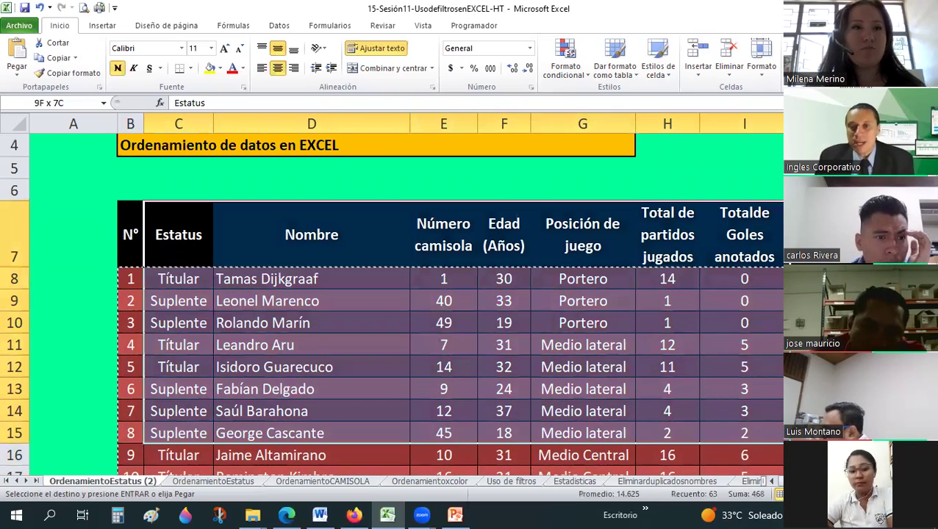
pyautogui.scroll(-1, 450, 294)
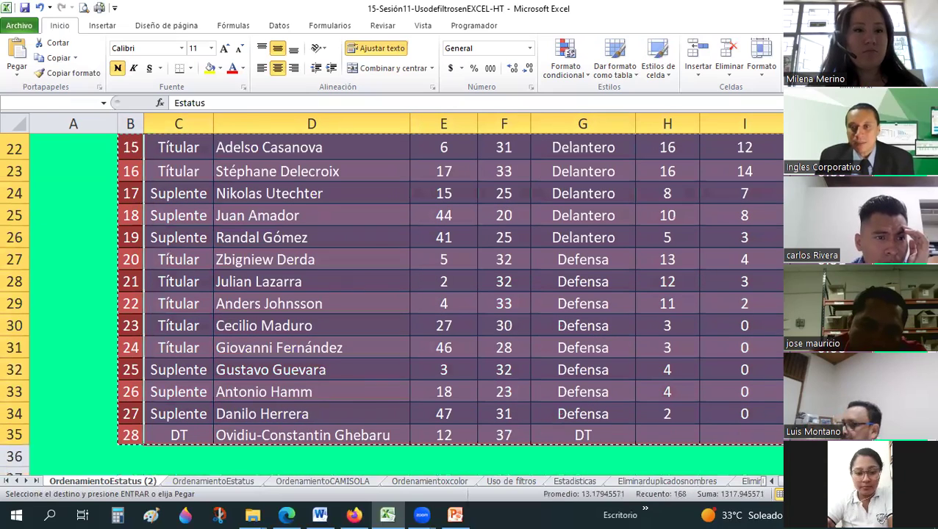
pyautogui.scroll(3, 449, 301)
# Sort the table by Nombre, adding Número camisola as a second level.
pyautogui.scroll(2, 450, 301)
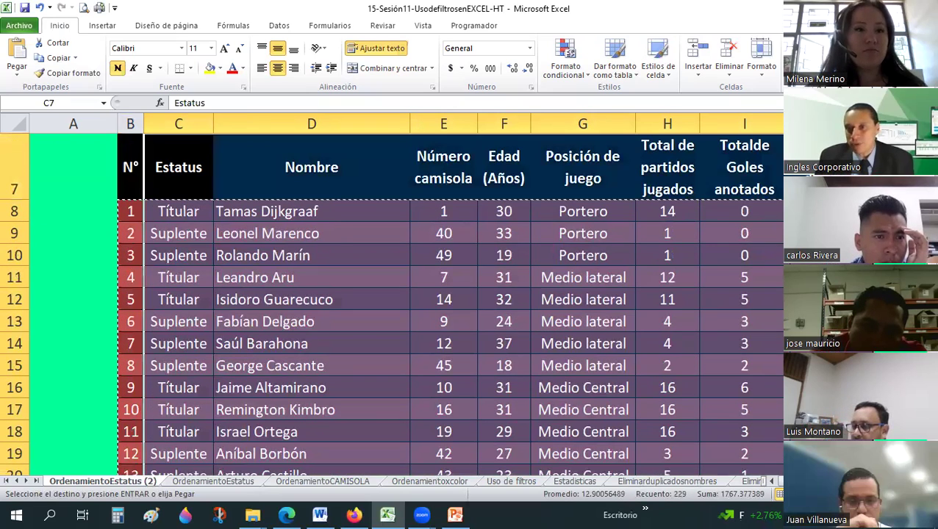
pyautogui.click(178, 211)
pyautogui.hotkey('alt', 'd', 's')
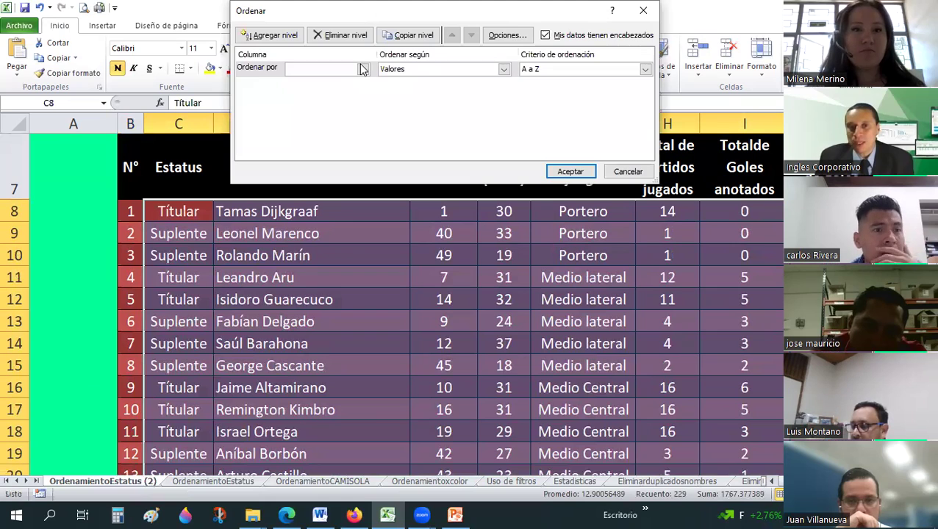
pyautogui.click(363, 68)
pyautogui.click(319, 90)
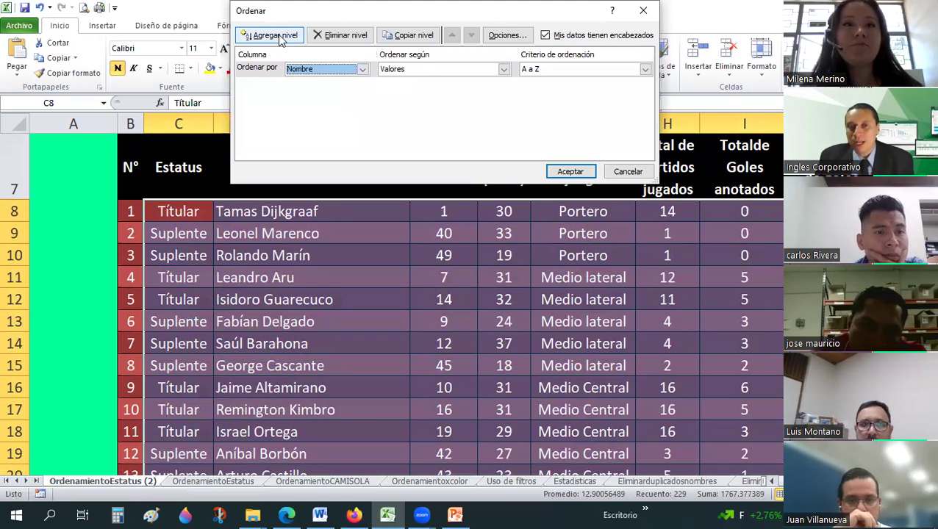
pyautogui.hotkey('alt', 'a')
pyautogui.click(323, 84)
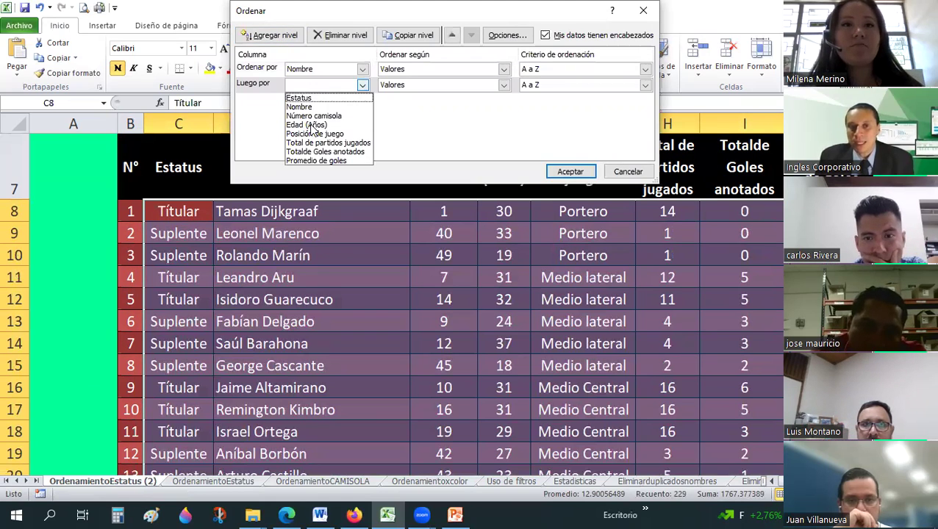
pyautogui.click(580, 171)
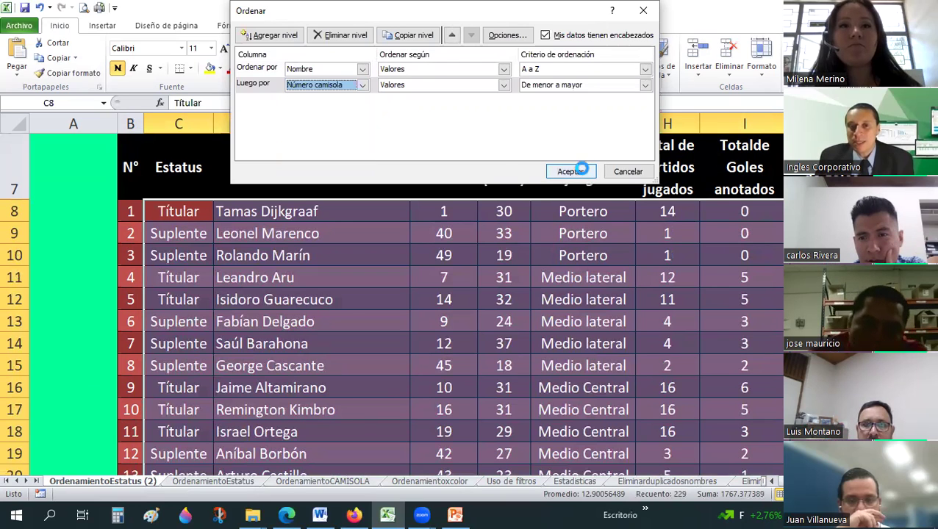
pyautogui.press('Return')
# Deselect and scroll through the sorted rows to the player name in row 27.
pyautogui.click(399, 243)
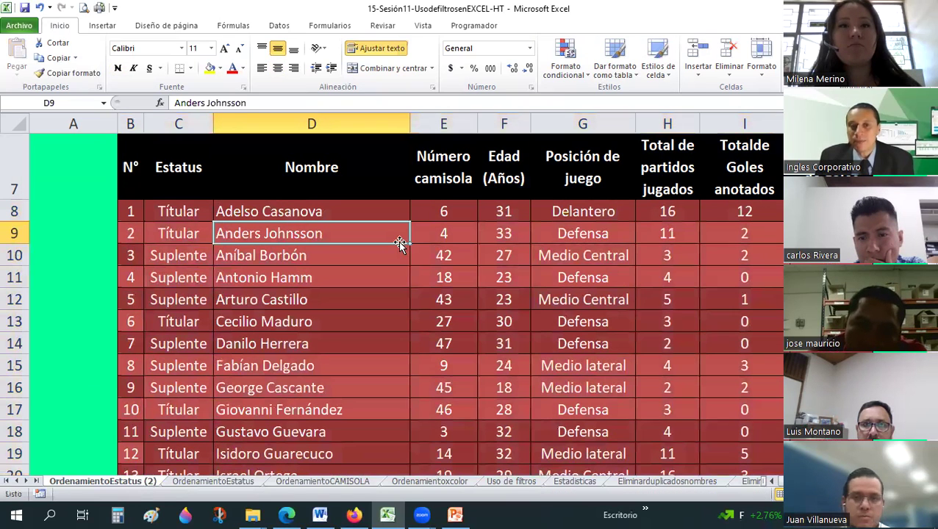
pyautogui.scroll(-3, 391, 243)
pyautogui.scroll(-1, 391, 243)
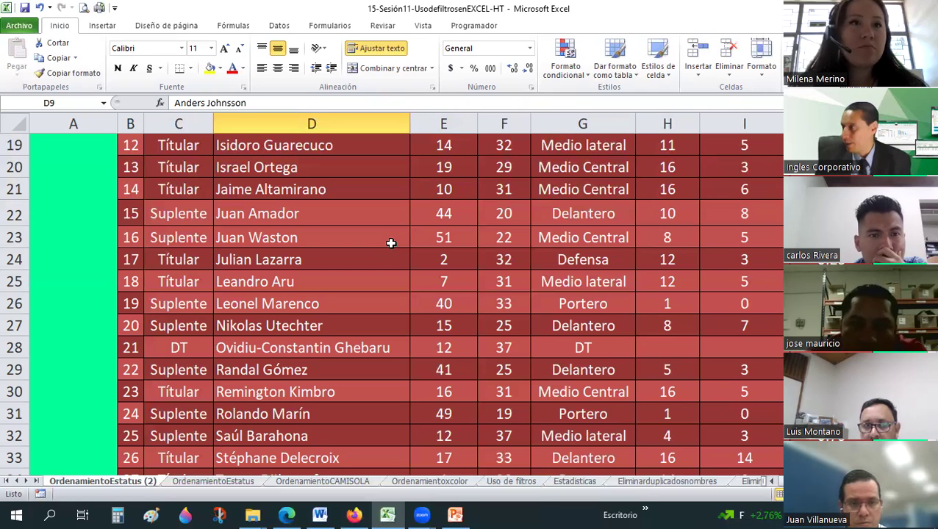
pyautogui.click(394, 317)
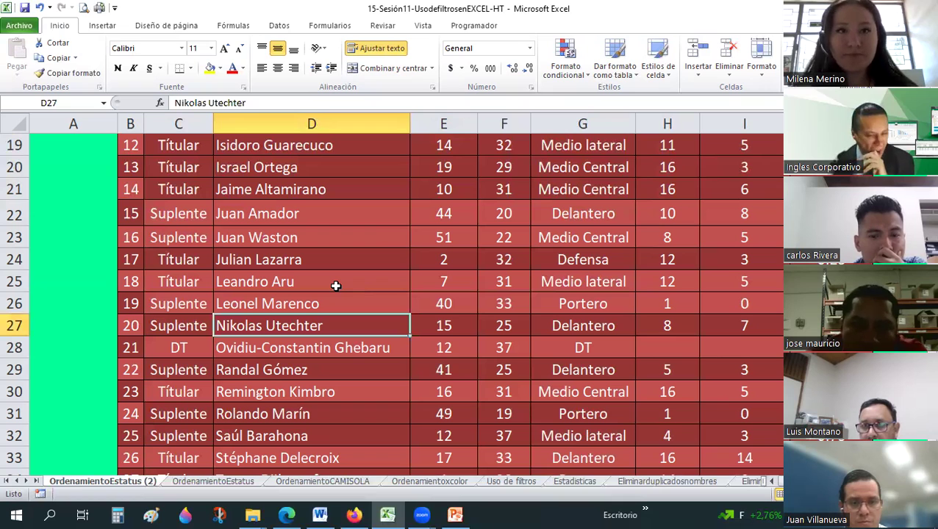
# View the OrdenamientoCAMISOLA sheet, then return to the OrdenamientoEstatus sheet.
pyautogui.click(321, 482)
pyautogui.scroll(2, 335, 321)
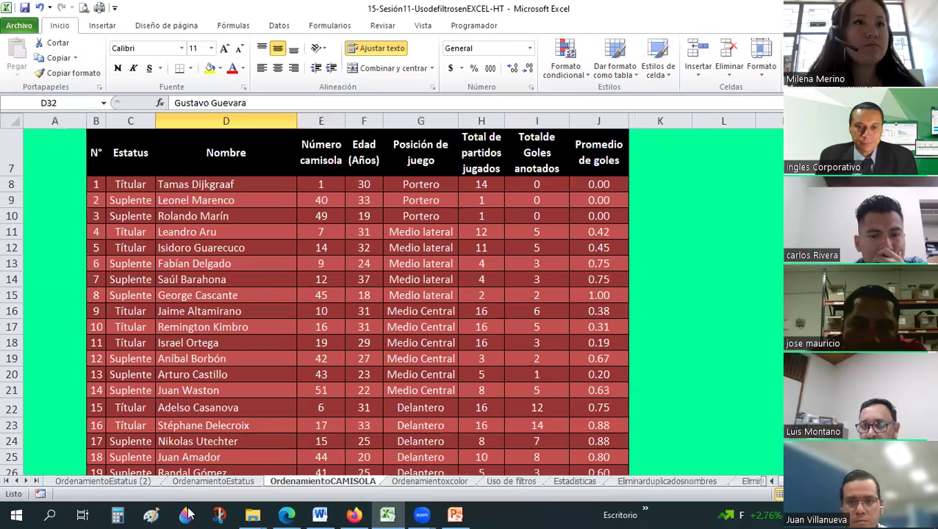
pyautogui.click(221, 483)
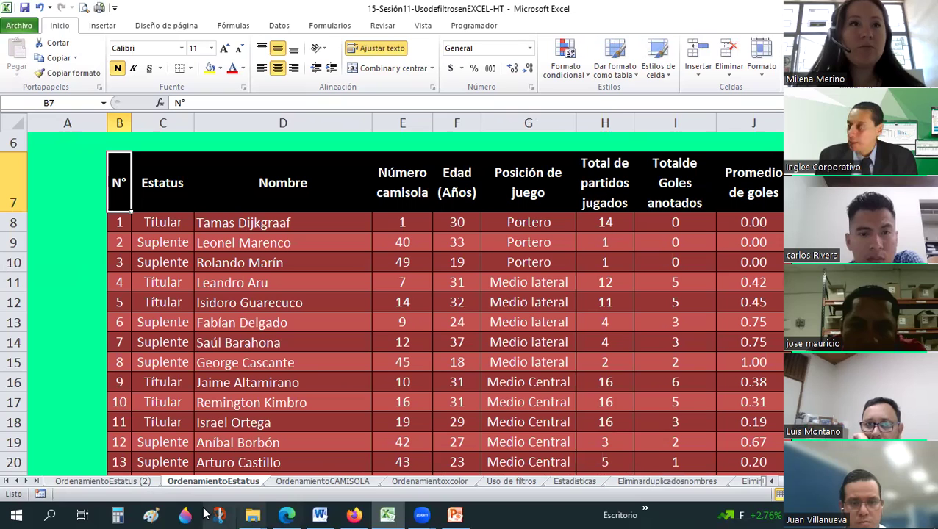
# Switch to the FCO CONTROL ASISTENCIA spreadsheet in Firefox and scroll to column BE.
pyautogui.moveTo(349, 513)
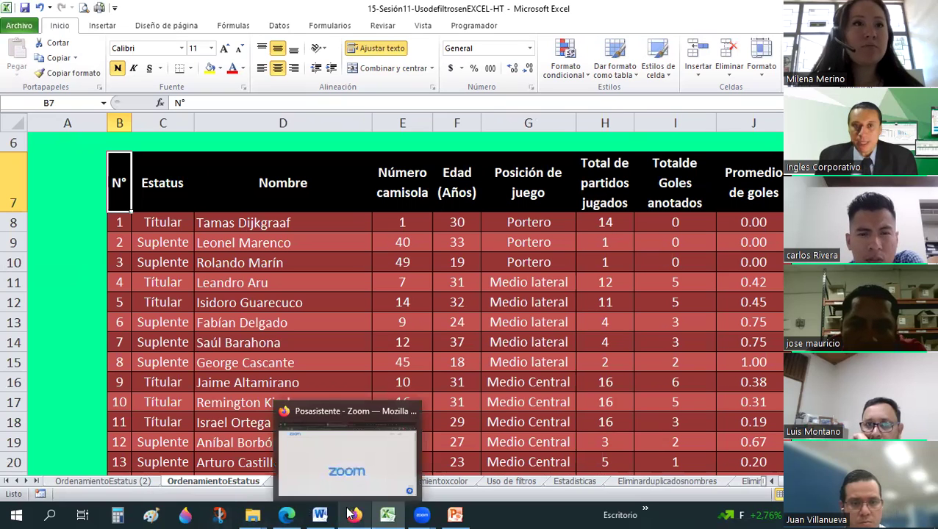
pyautogui.click(346, 460)
pyautogui.click(103, 15)
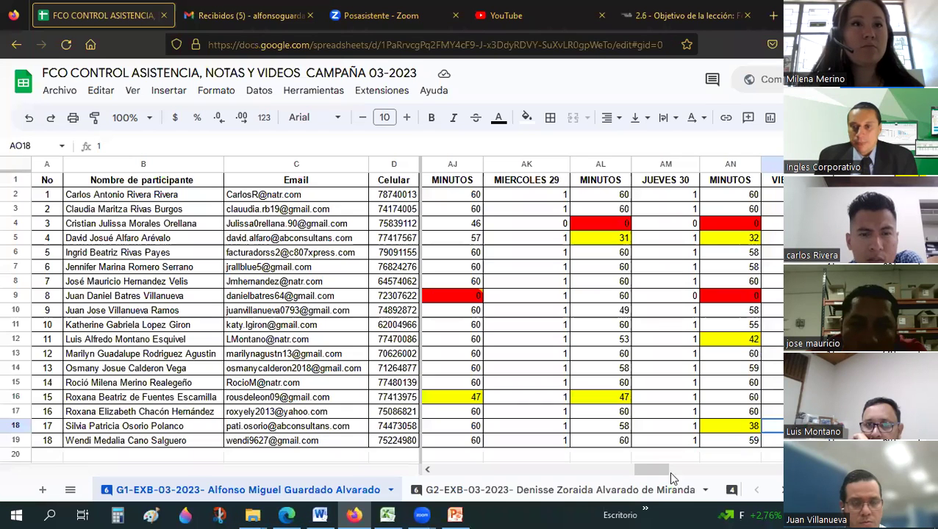
pyautogui.moveTo(664, 475)
pyautogui.mouseDown()
pyautogui.moveTo(779, 485)
pyautogui.moveTo(761, 481)
pyautogui.mouseUp()
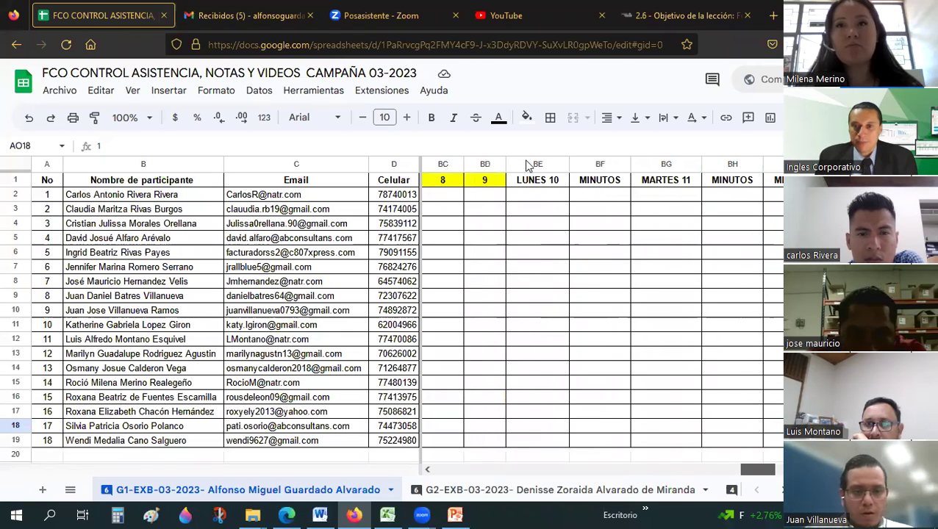
# Enter LUNES 10 marks 1, 1, 0, 1, 1 for participants 1 to 5.
pyautogui.click(531, 197)
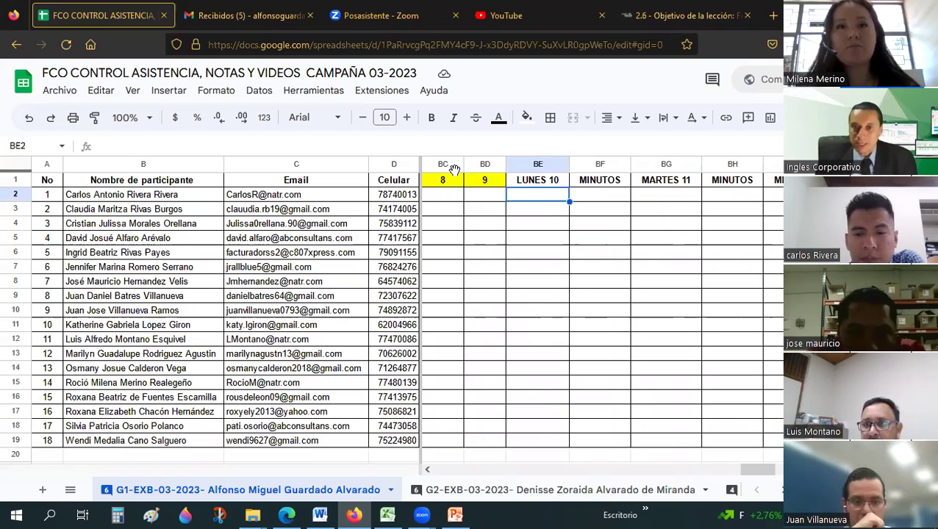
pyautogui.write('1')
pyautogui.press('Return')
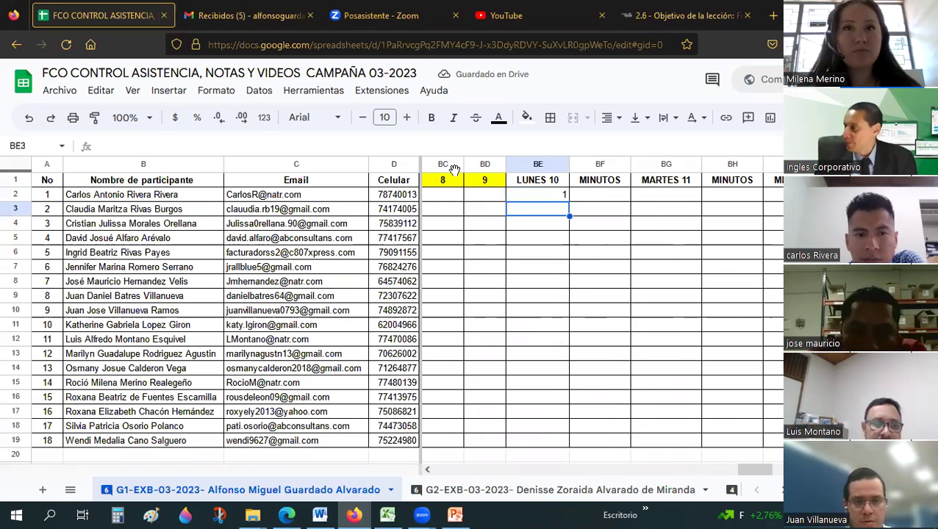
pyautogui.write('1')
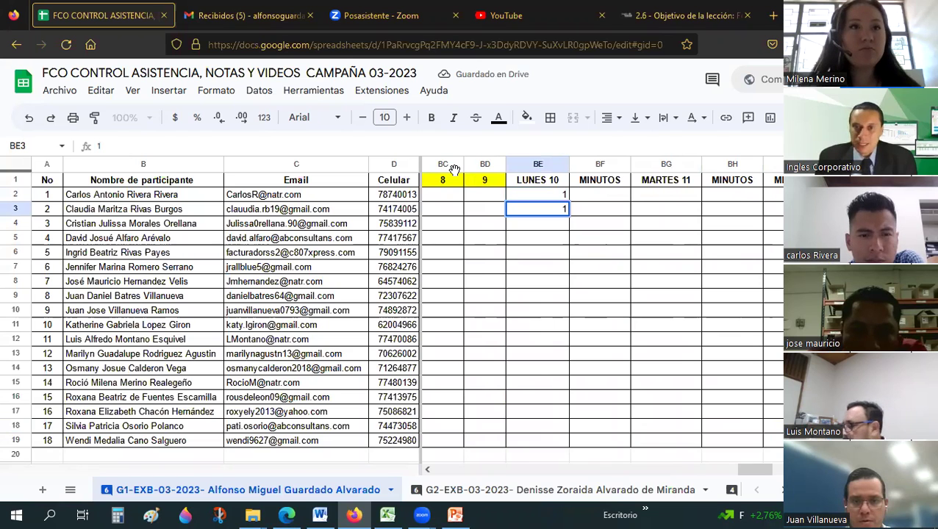
pyautogui.press('Return')
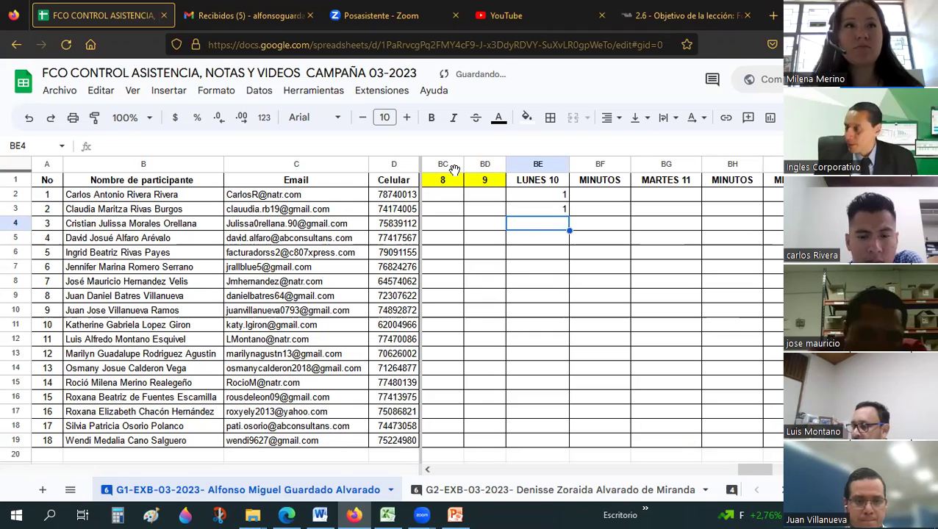
pyautogui.write('0')
pyautogui.press('Return')
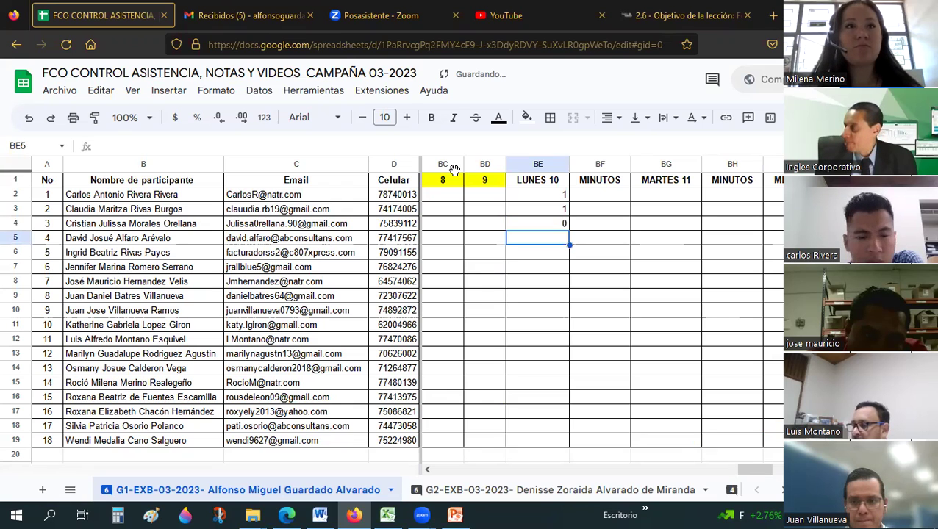
pyautogui.write('1')
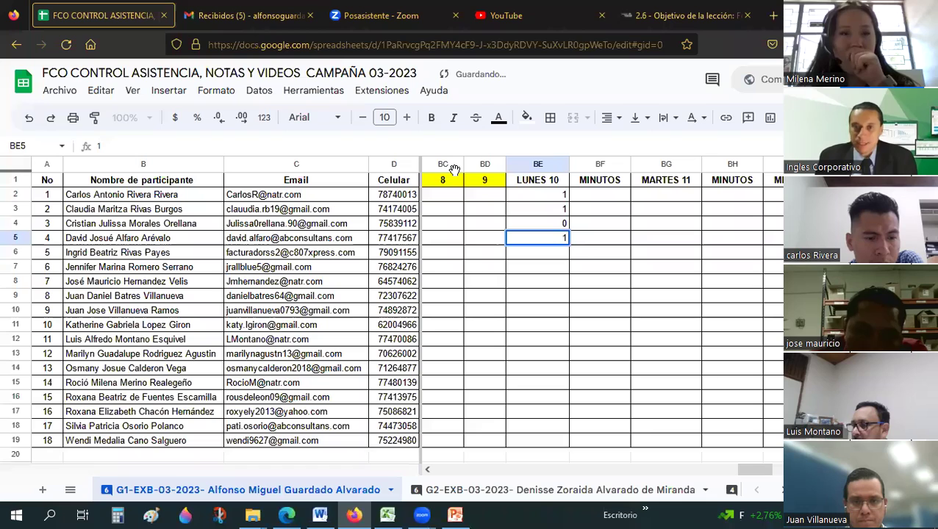
pyautogui.press('Return')
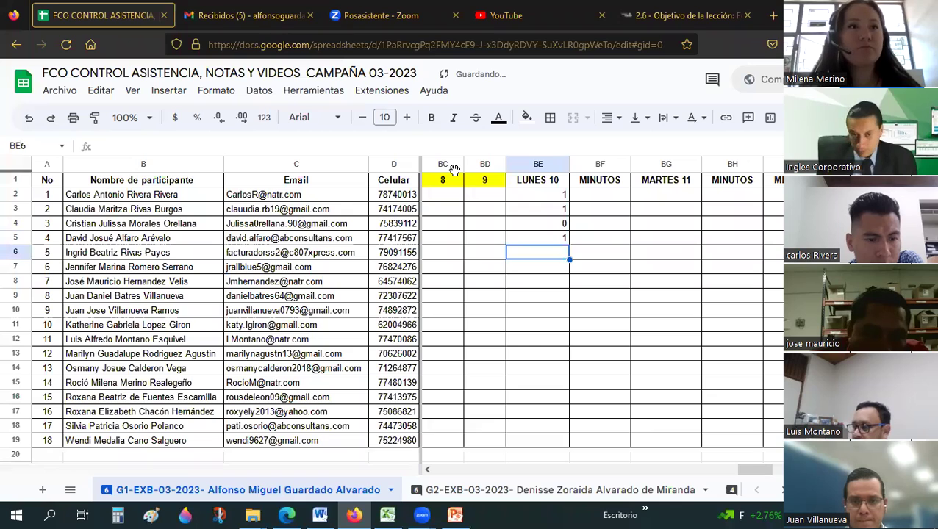
pyautogui.write('1')
pyautogui.press('Return')
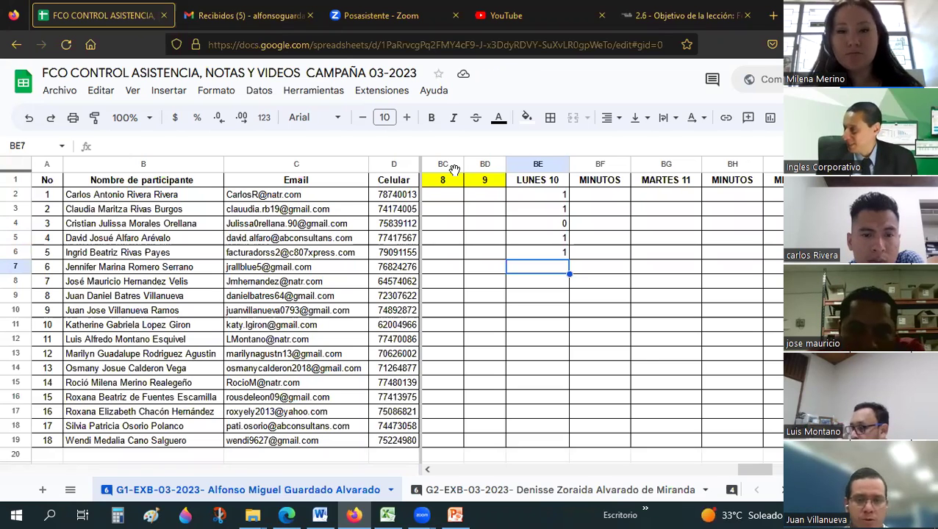
# Enter 0 for participant 6, then 1, 0, 1 in BE8 to BE10.
pyautogui.write('0')
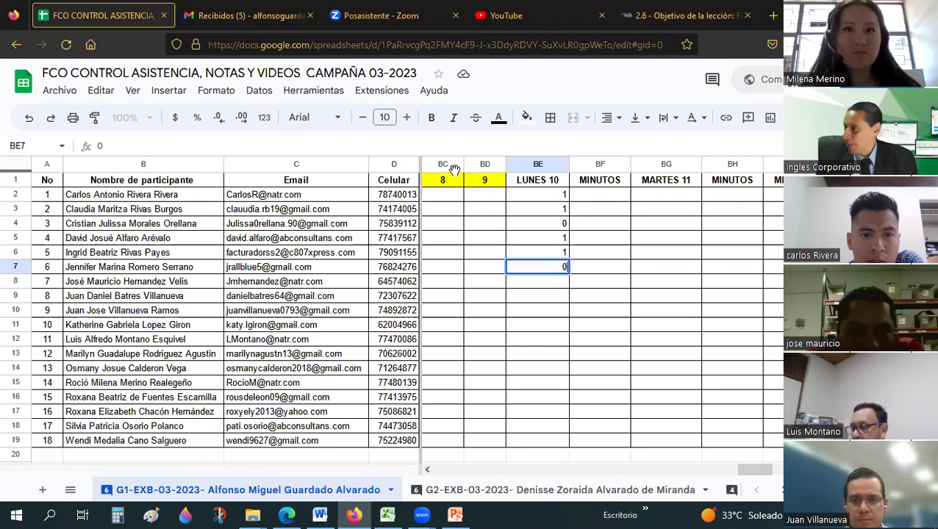
pyautogui.press('Return')
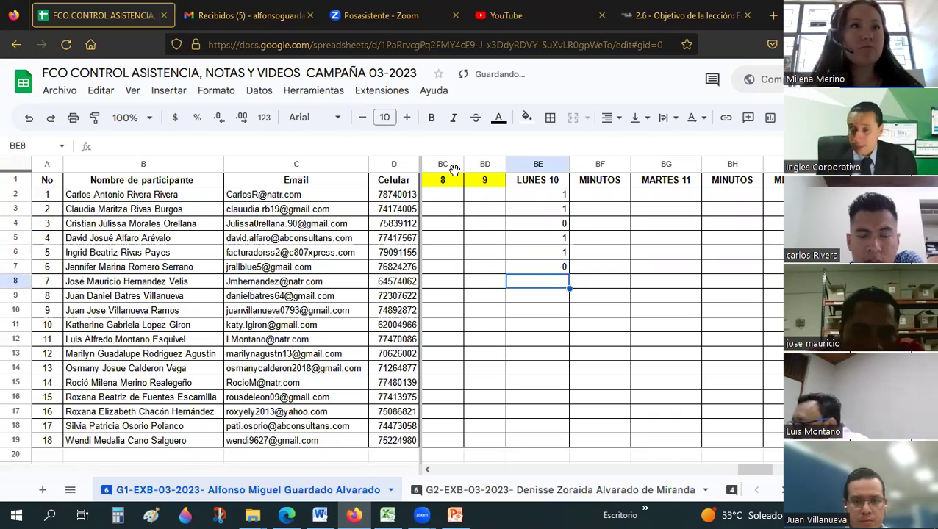
pyautogui.press('Up')
pyautogui.press('Up')
pyautogui.press('Down')
pyautogui.press('Down')
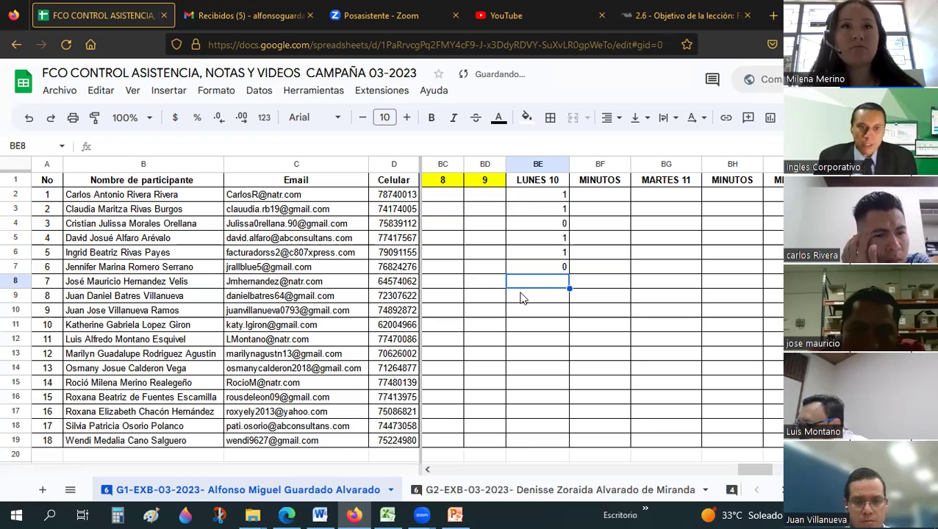
pyautogui.write('1')
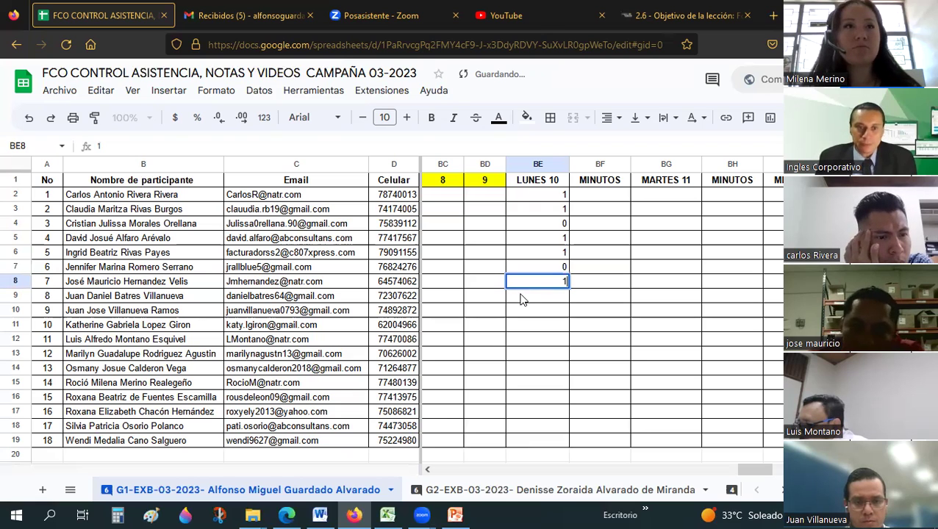
pyautogui.press('Return')
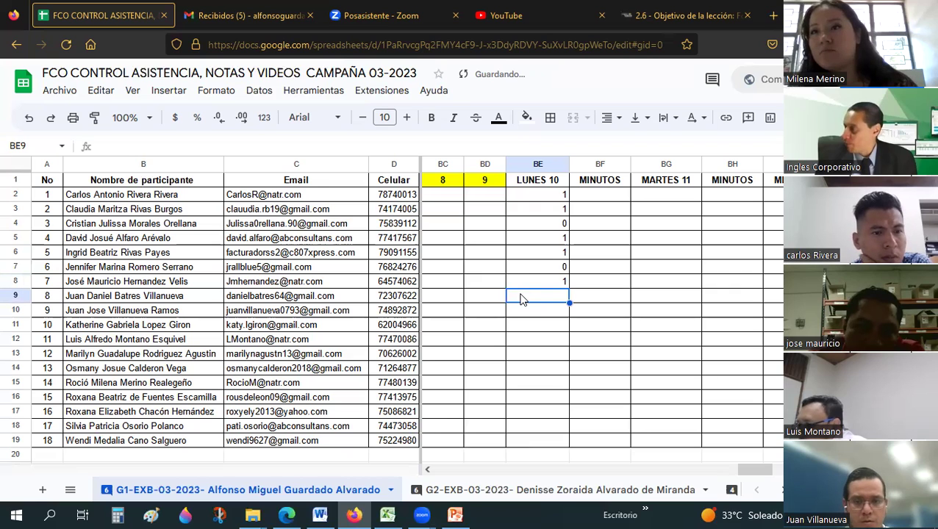
pyautogui.write('0')
pyautogui.press('Return')
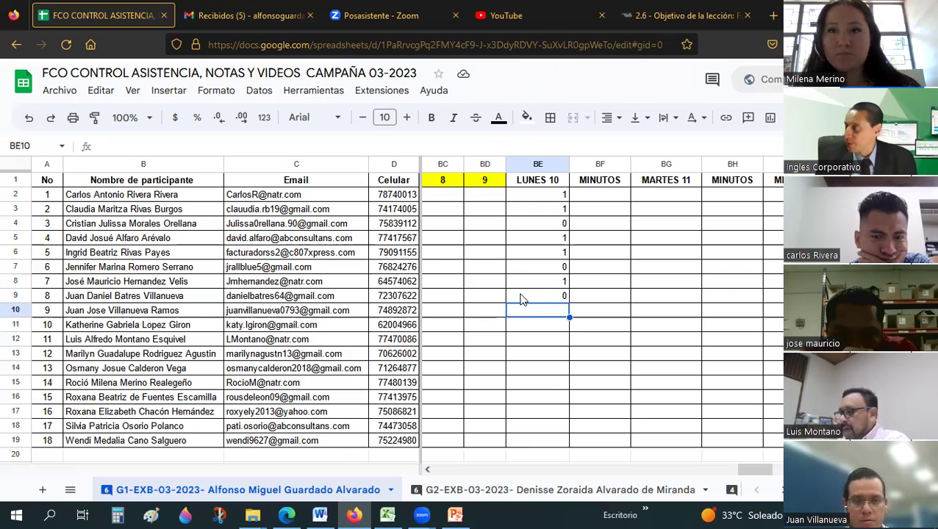
pyautogui.write('1')
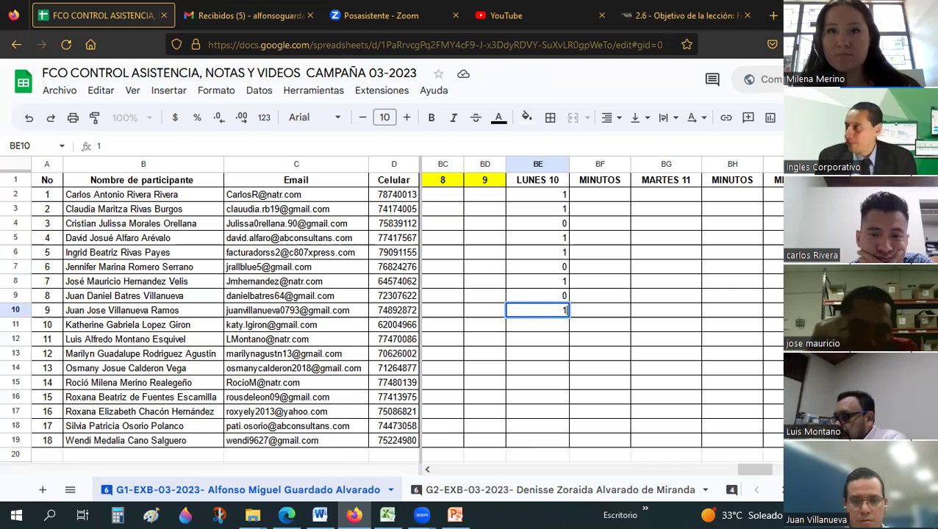
pyautogui.press('Return')
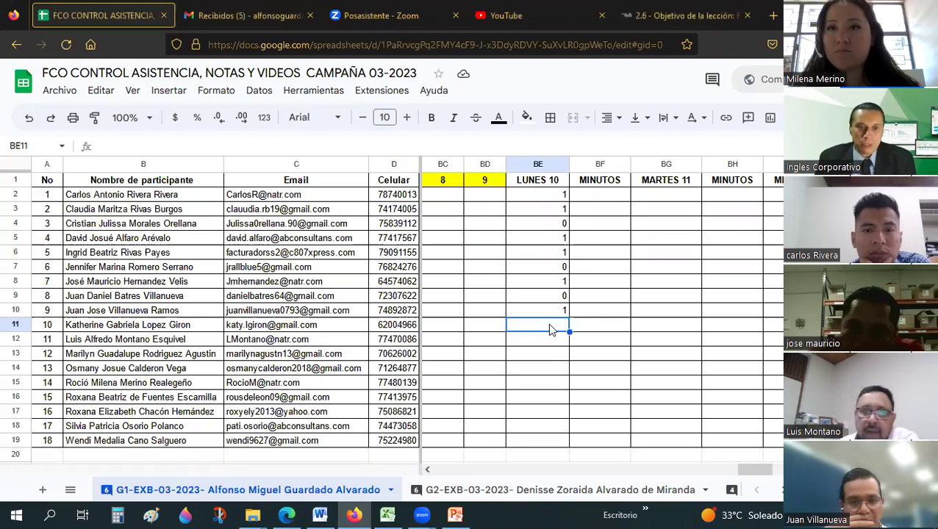
# Enter 1 in BE11–BE15, 0 in BE16, and 1 in BE17–BE19.
pyautogui.write('1')
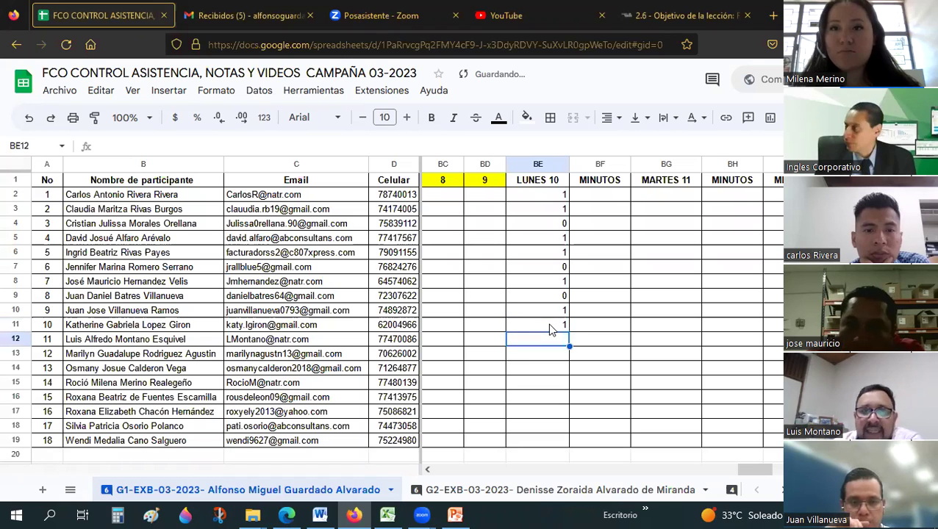
pyautogui.press('Return')
pyautogui.write('1')
pyautogui.press('Return')
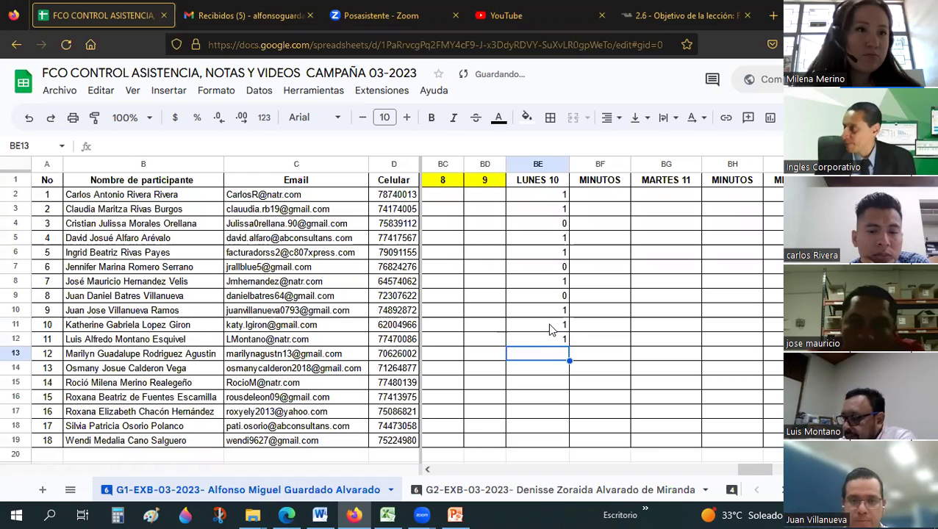
pyautogui.write('1')
pyautogui.press('Return')
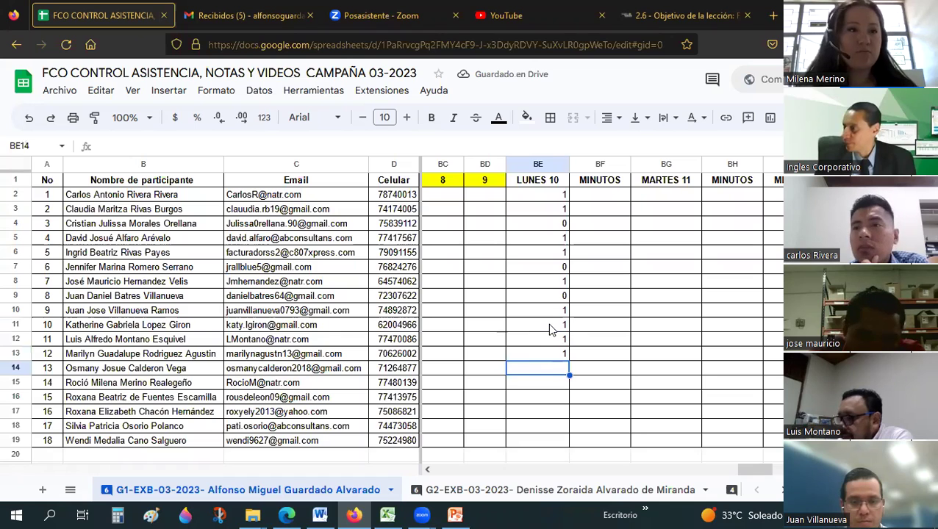
pyautogui.write('1')
pyautogui.press('Return')
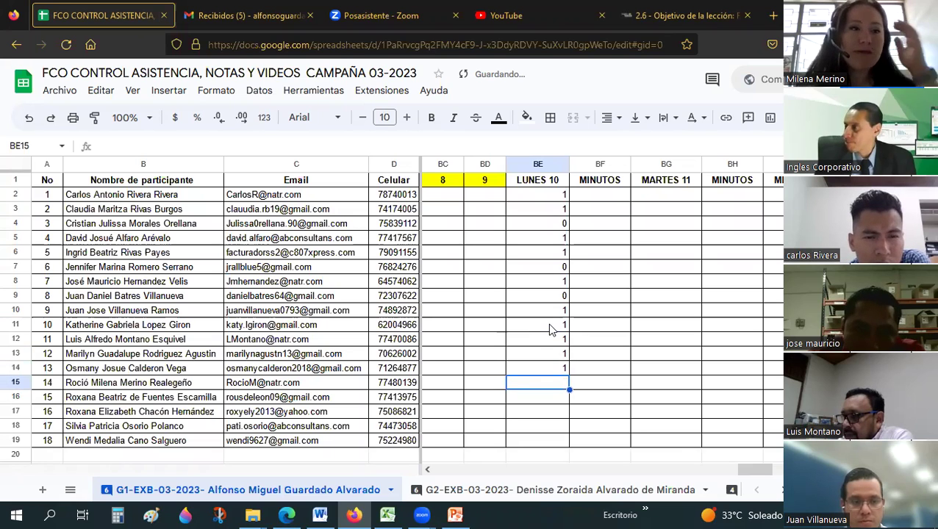
pyautogui.write('1')
pyautogui.press('Return')
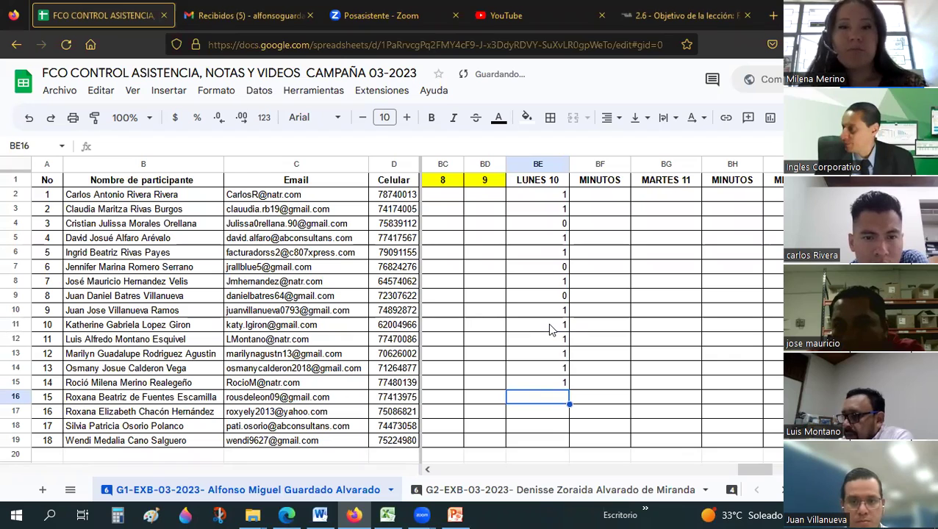
pyautogui.write('0')
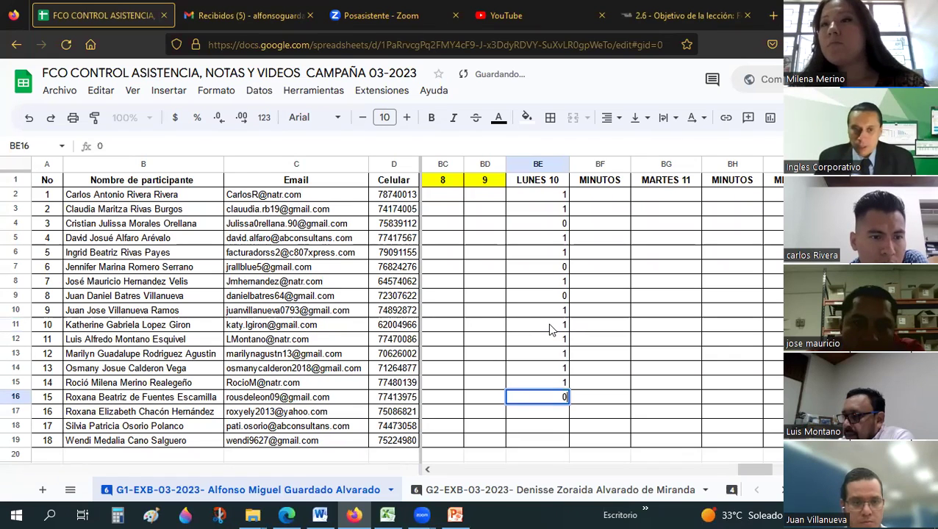
pyautogui.press('Return')
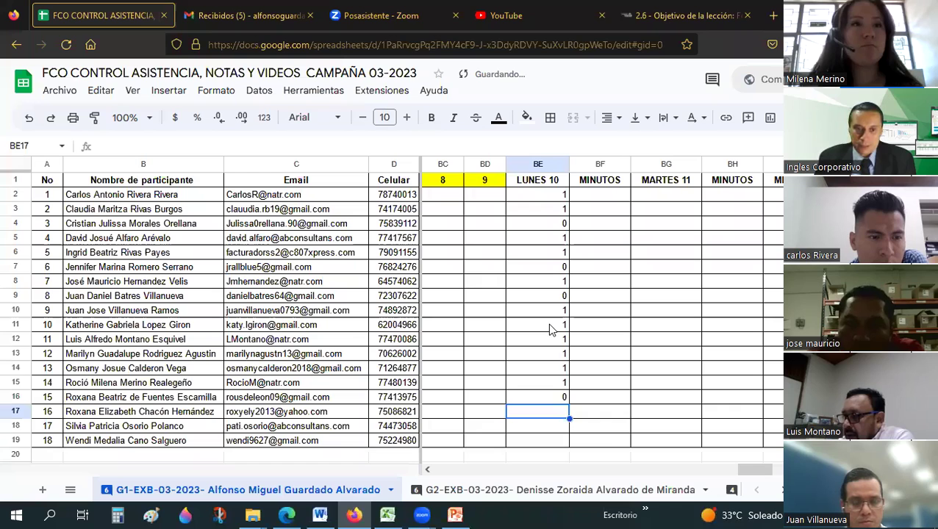
pyautogui.write('1')
pyautogui.press('Return')
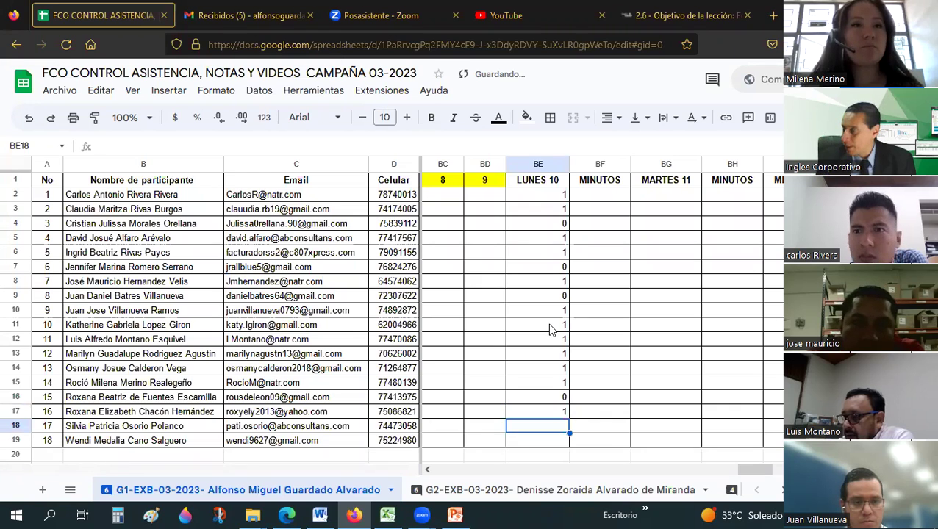
pyautogui.write('1')
pyautogui.press('Return')
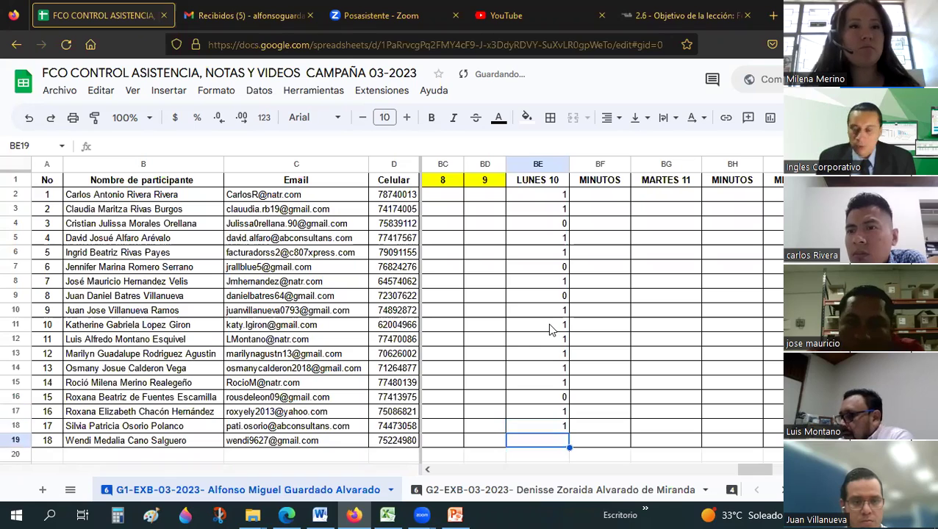
pyautogui.write('1')
pyautogui.press('Return')
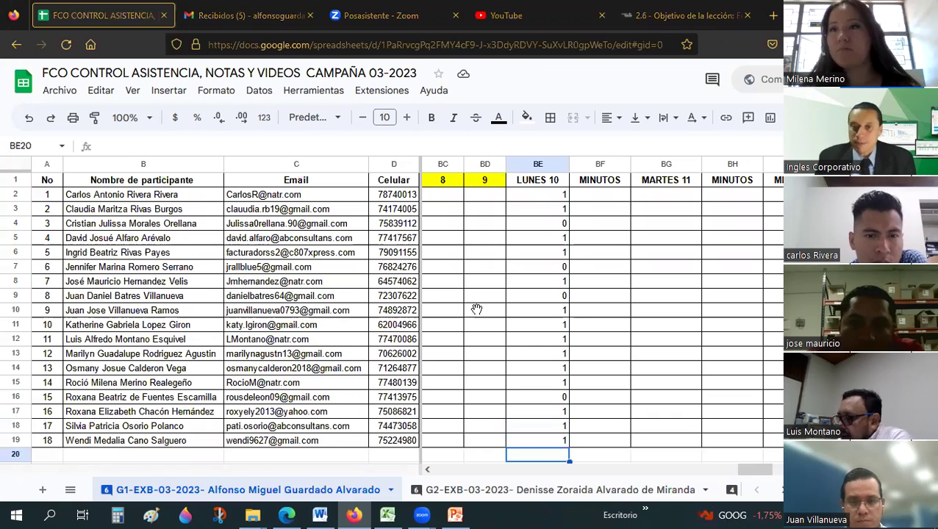
# Return to Excel's OrdenamientoEstatus (2) sheet and check the first players' names and shirt numbers.
pyautogui.click(555, 295)
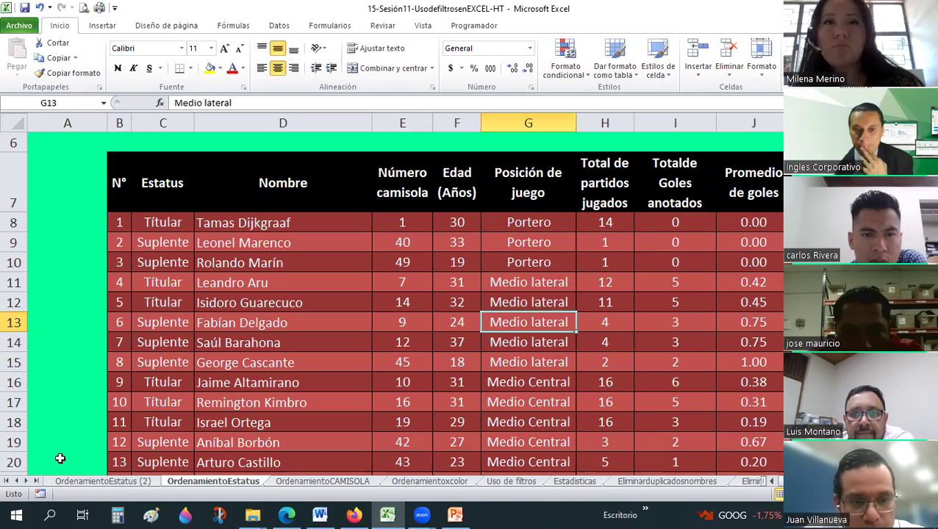
pyautogui.hotkey('ctrl', 'pageup')
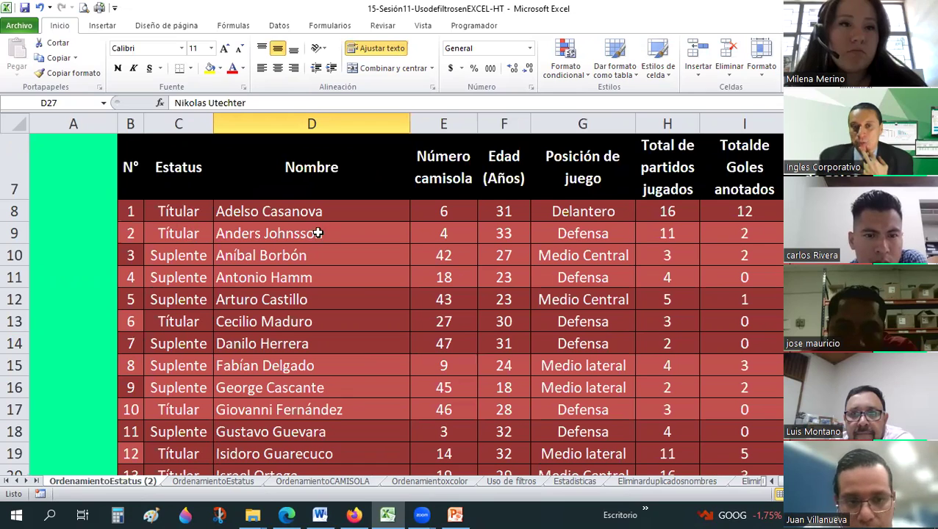
pyautogui.moveTo(173, 211)
pyautogui.mouseDown()
pyautogui.moveTo(420, 286)
pyautogui.moveTo(441, 301)
pyautogui.mouseUp()
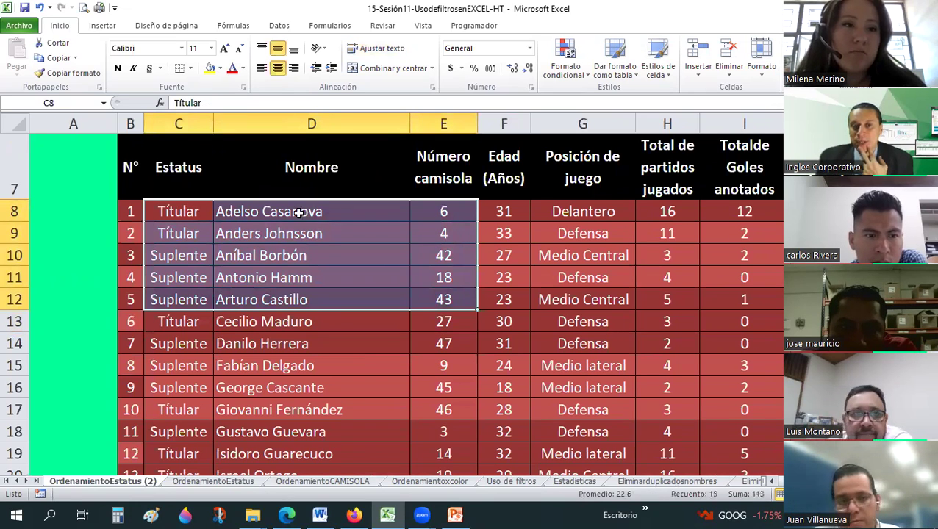
pyautogui.click(400, 211)
pyautogui.click(353, 235)
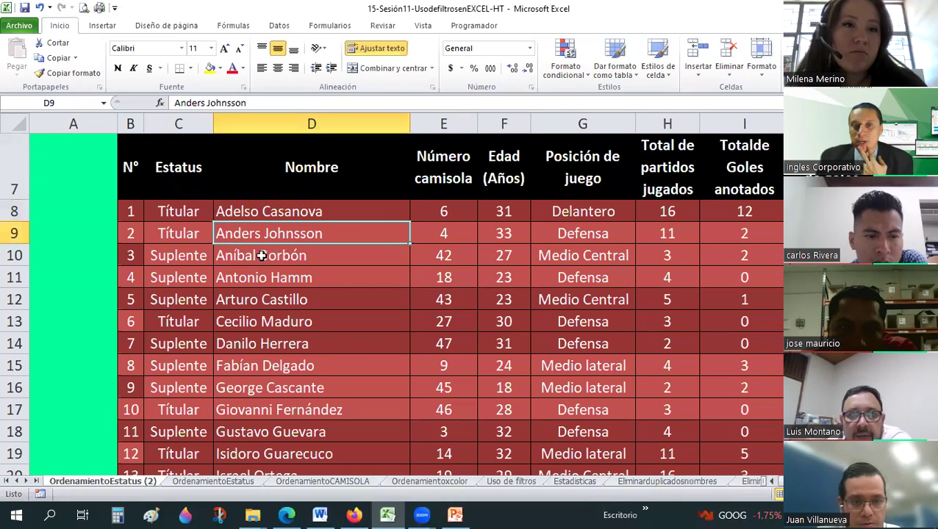
pyautogui.click(294, 257)
pyautogui.press('Down')
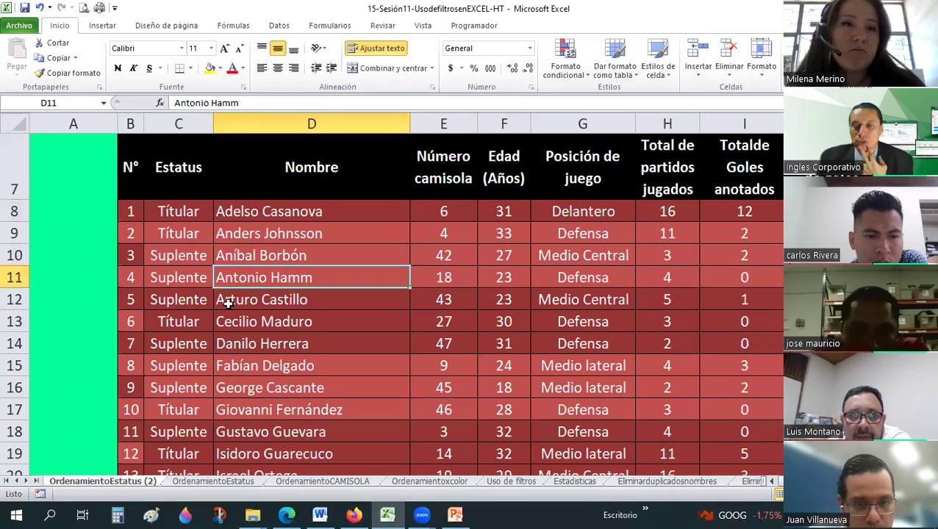
pyautogui.press('Right')
# Select the whole player table and bring up the Ordenar dialog.
pyautogui.moveTo(178, 167)
pyautogui.mouseDown()
pyautogui.moveTo(744, 446)
pyautogui.moveTo(744, 438)
pyautogui.moveTo(744, 458)
pyautogui.mouseUp()
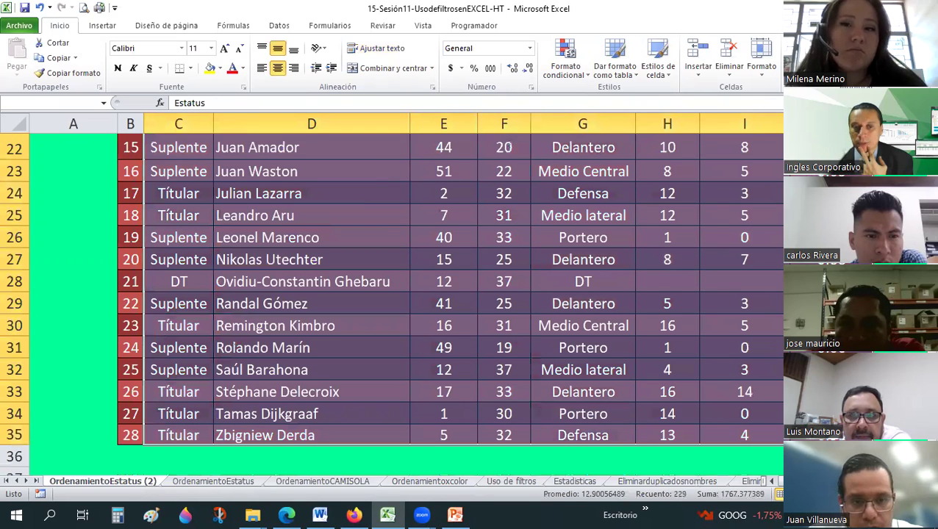
pyautogui.scroll(6, 421, 296)
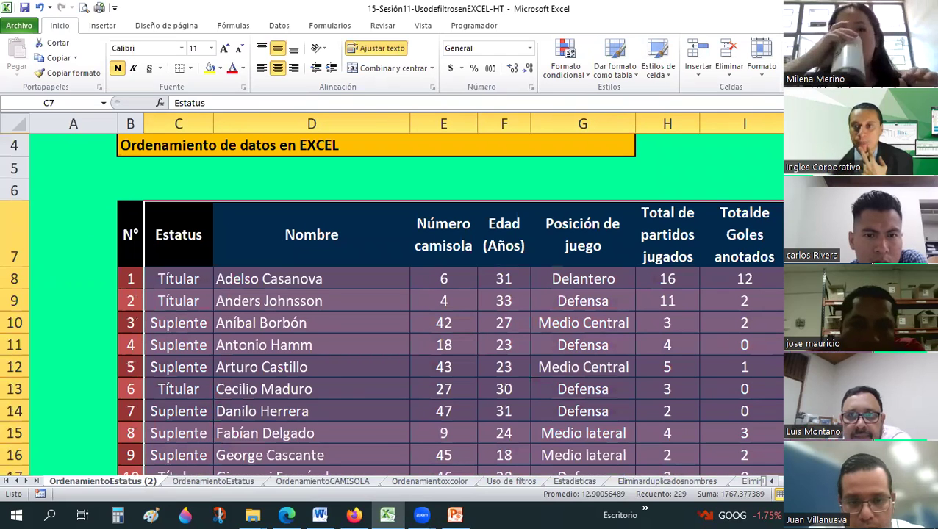
pyautogui.hotkey('alt', 'd')
pyautogui.press('s')
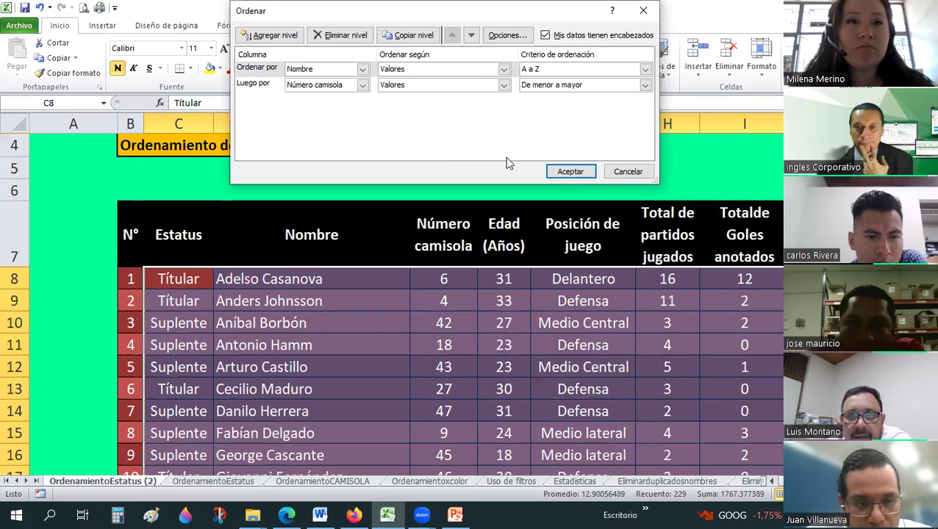
# Apply the sort by Nombre A to Z, then Número camisola ascending, and scroll through the reordered players.
pyautogui.click(565, 170)
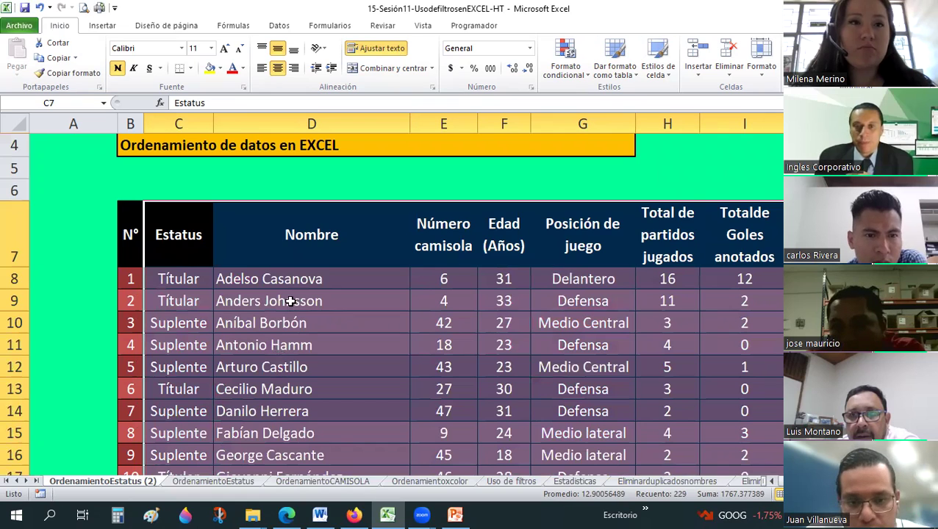
pyautogui.scroll(-1, 292, 300)
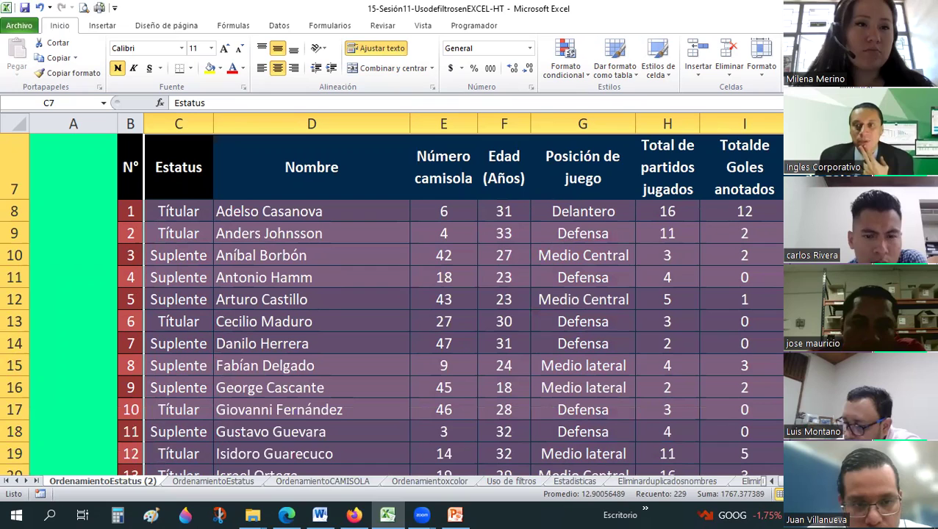
pyautogui.hotkey('alt', 'd')
pyautogui.press('o')
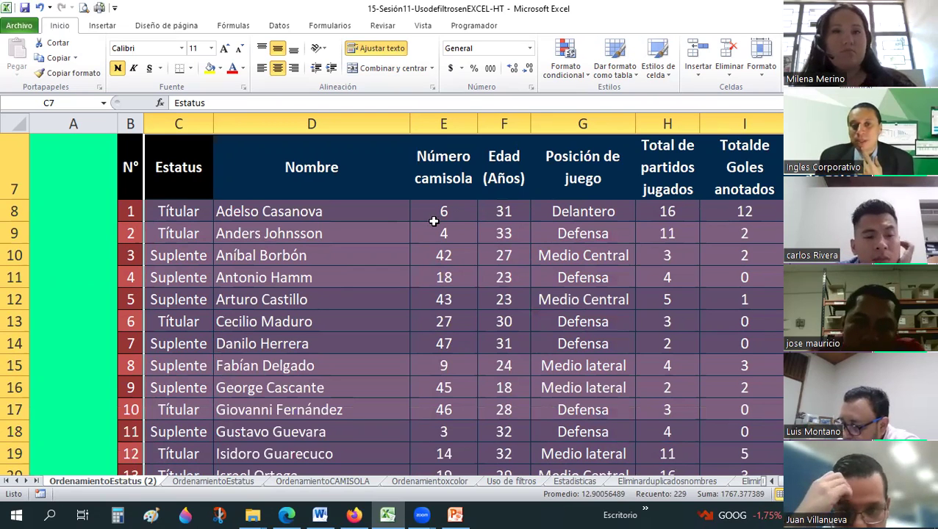
pyautogui.click(439, 211)
pyautogui.moveTo(443, 275); pyautogui.dragTo(450, 302)
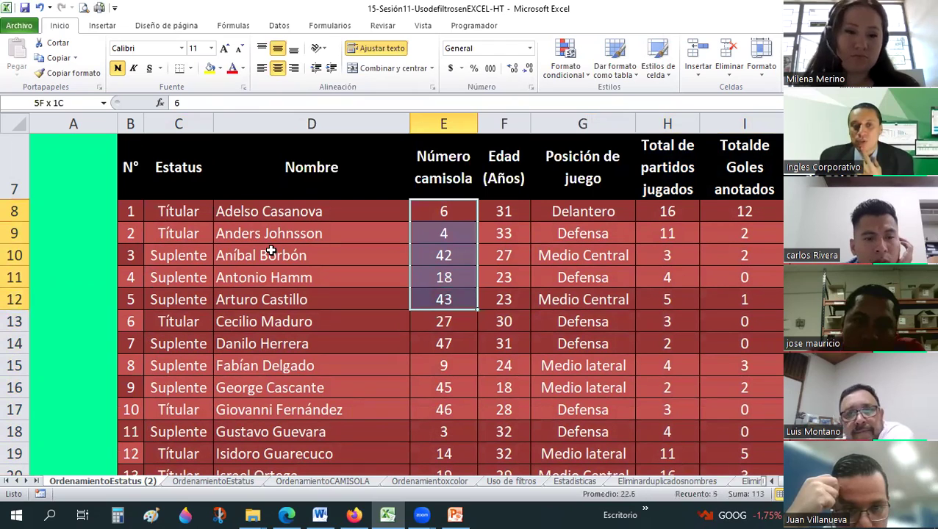
pyautogui.click(237, 213)
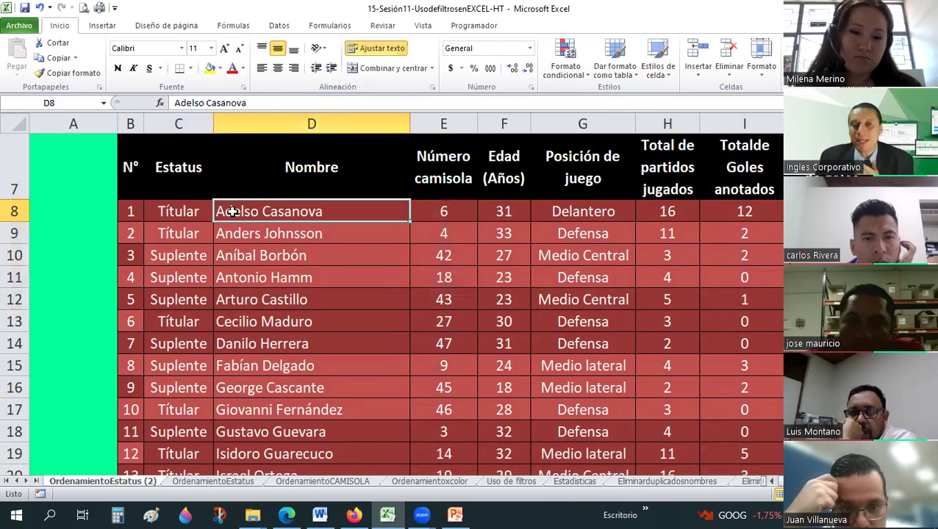
pyautogui.click(449, 216)
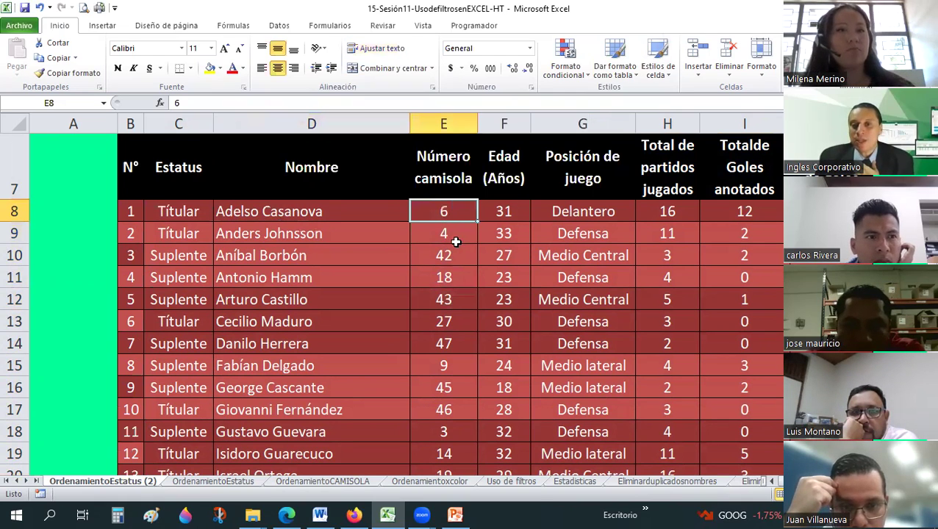
pyautogui.click(451, 235)
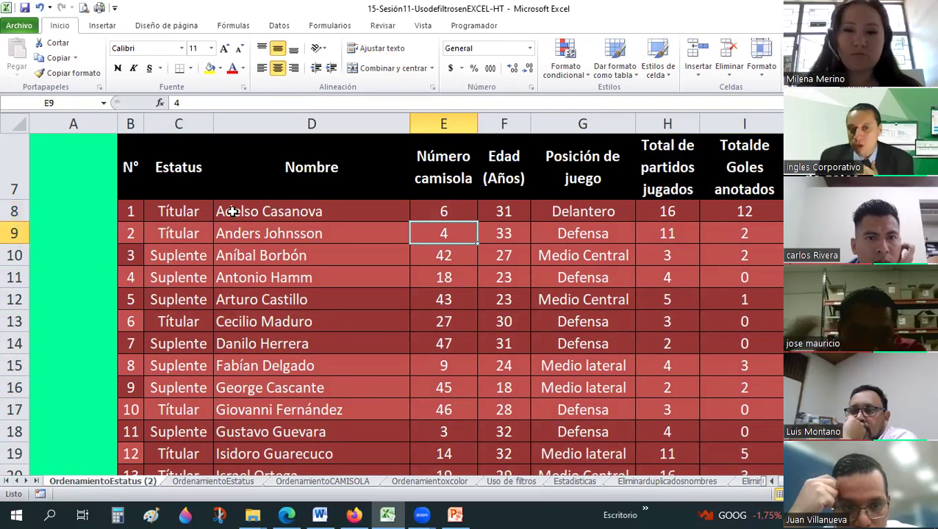
pyautogui.moveTo(232, 212); pyautogui.dragTo(248, 299)
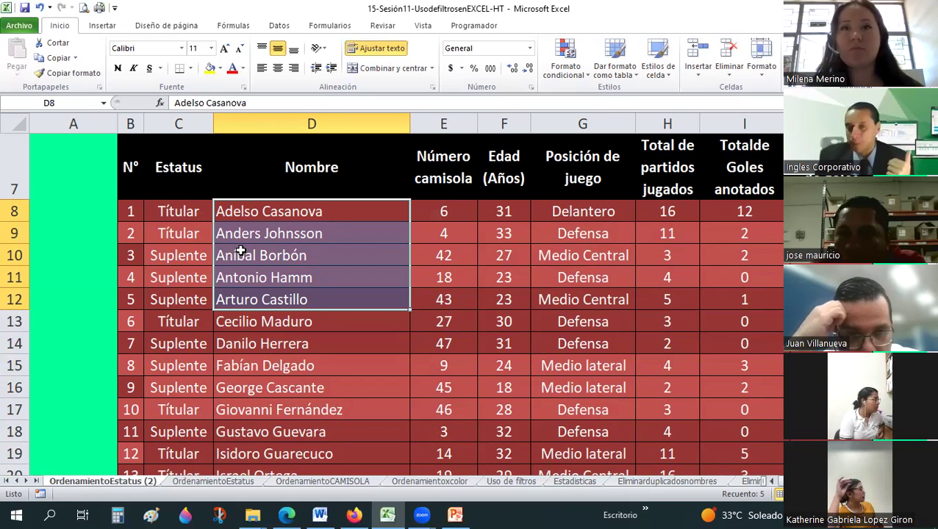
pyautogui.click(448, 259)
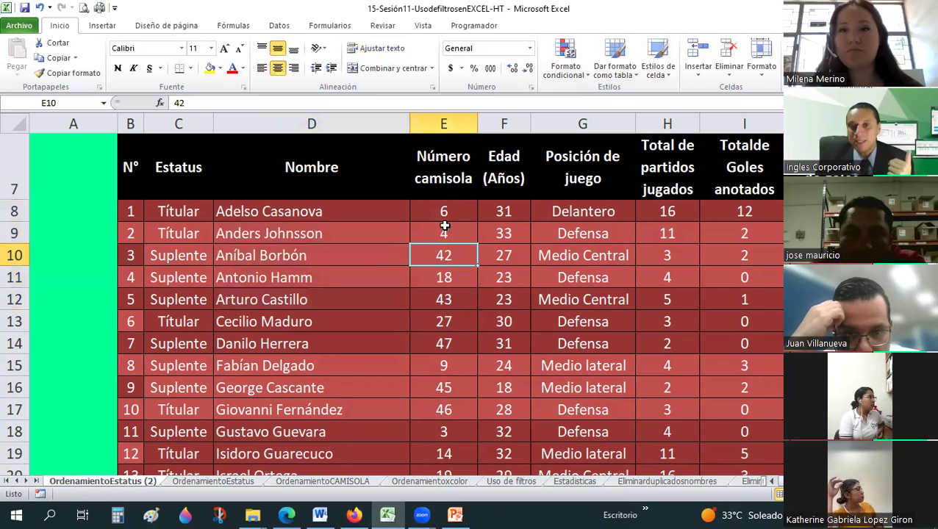
pyautogui.moveTo(441, 212); pyautogui.dragTo(445, 305)
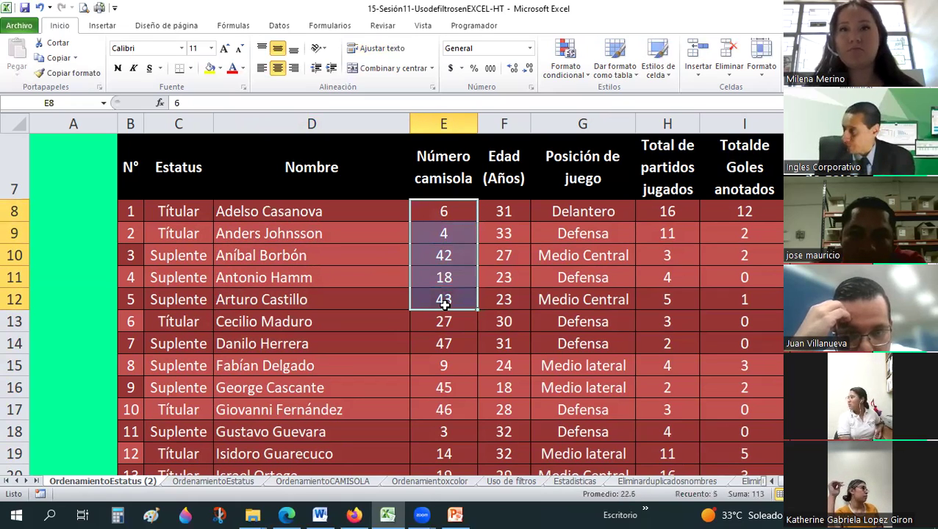
# Make a copy of the sheet as OrdenamientoEstatus (3) using Mover o copiar.
pyautogui.rightClick(109, 485)
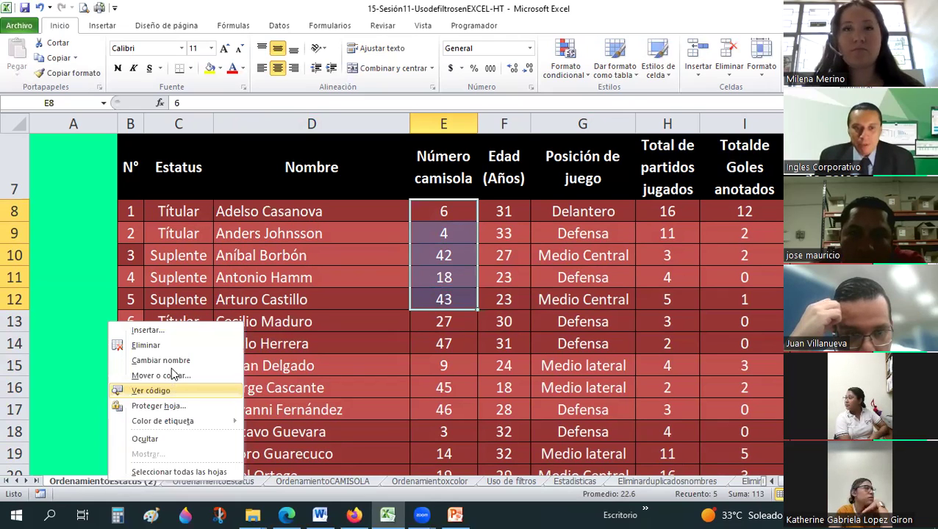
pyautogui.click(116, 375)
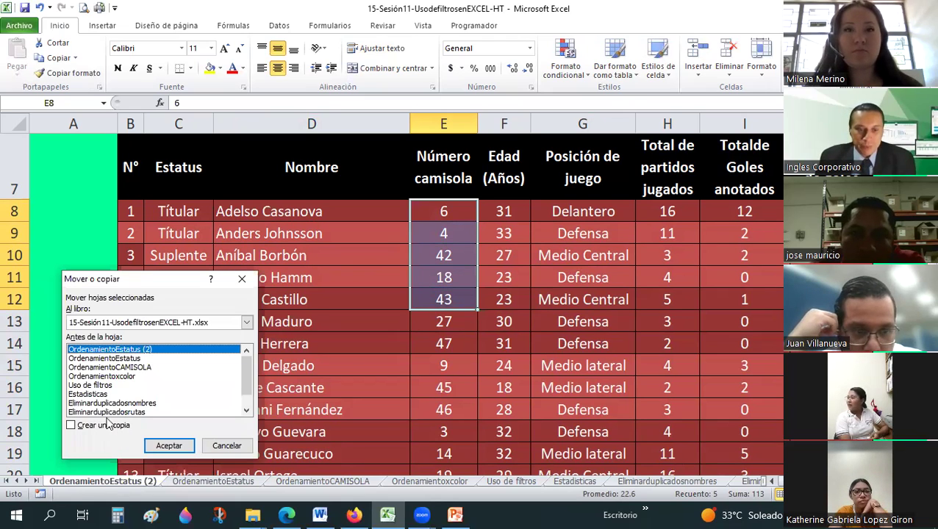
pyautogui.click(167, 445)
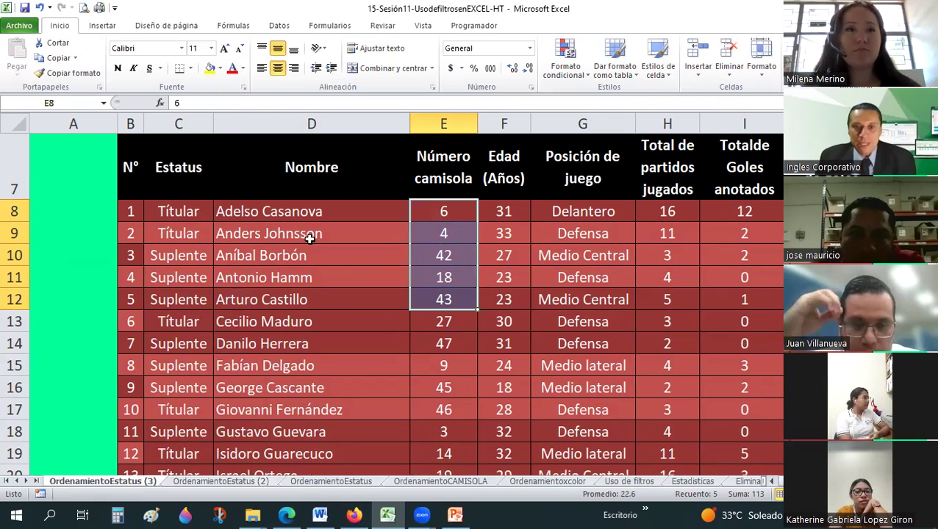
# Replace the Número camisola header in E7 with 'Sucursal'.
pyautogui.click(290, 209)
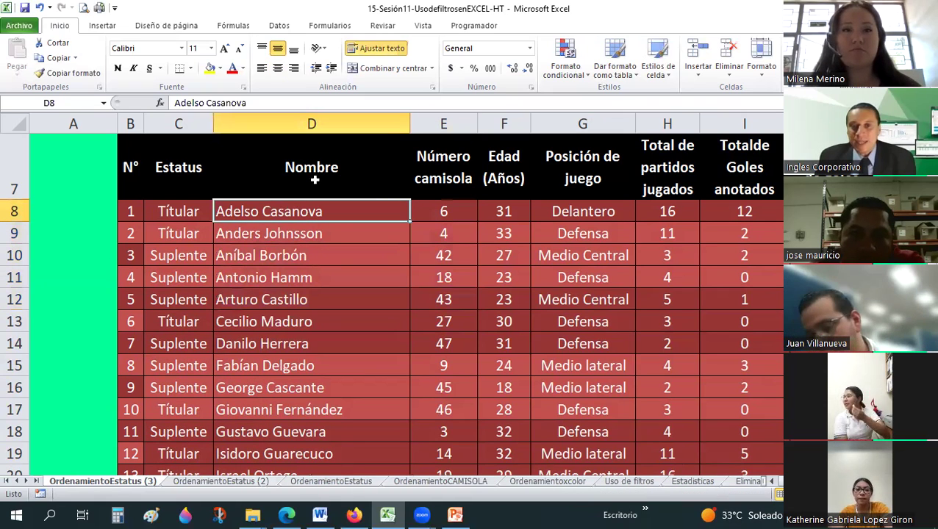
pyautogui.click(317, 171)
pyautogui.write('Suc')
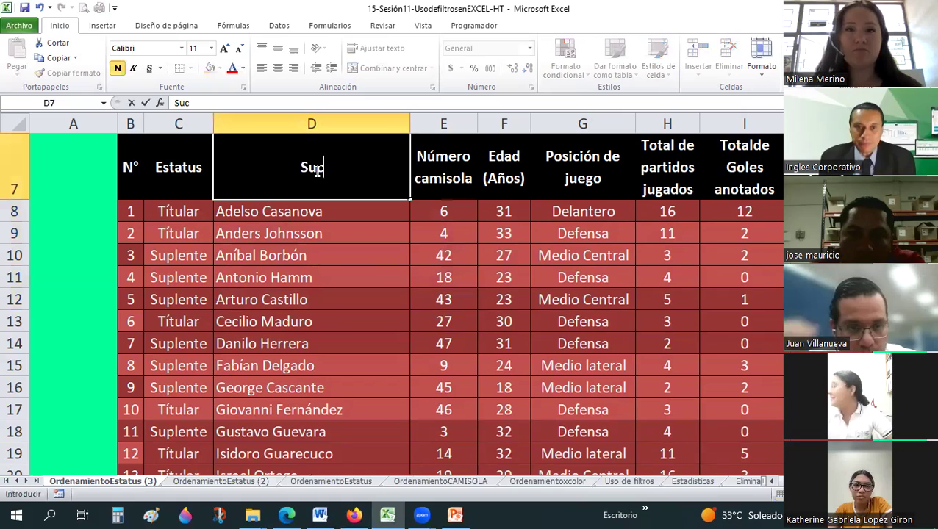
pyautogui.write('u')
pyautogui.press('Escape')
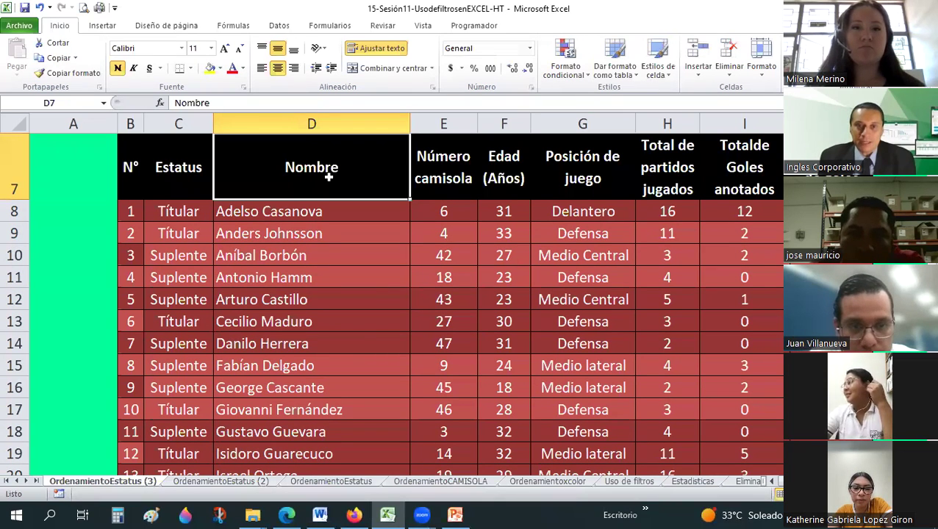
pyautogui.press('Right')
pyautogui.write('Sucur')
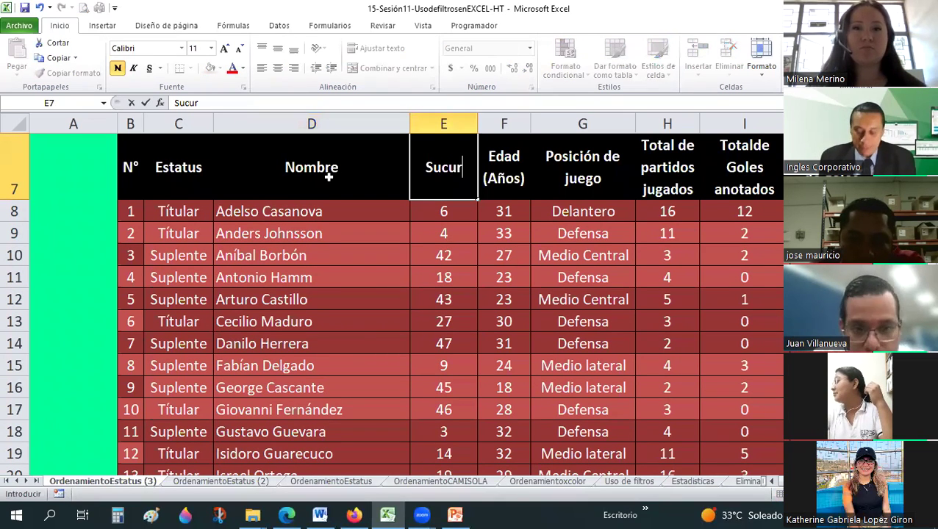
pyautogui.write('sal')
pyautogui.press('Return')
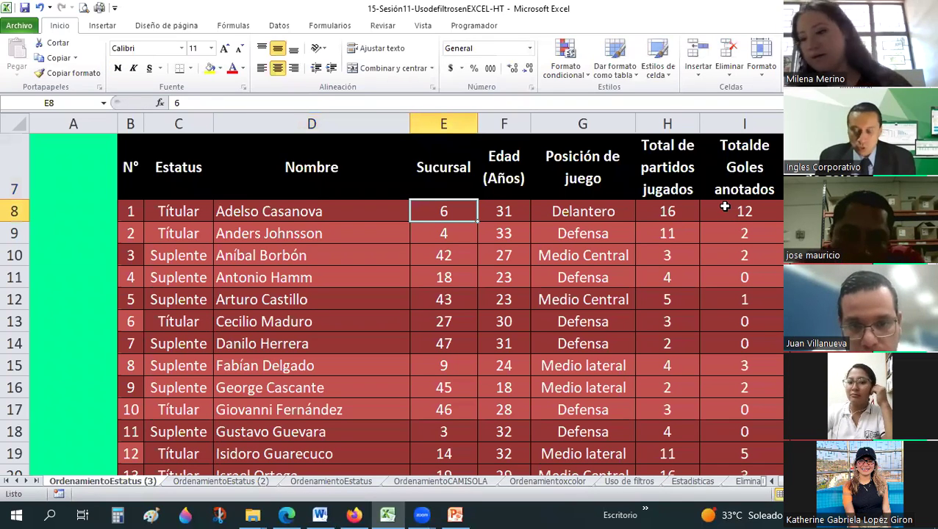
# Enter 'San Salvador' in E8 and autofit column E to its width.
pyautogui.write('San Sa')
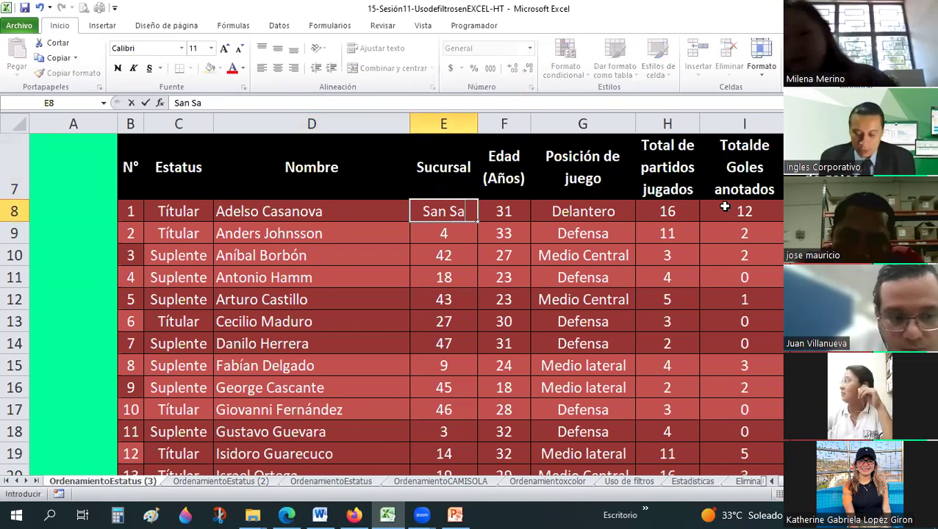
pyautogui.write('lvador')
pyautogui.press('Return')
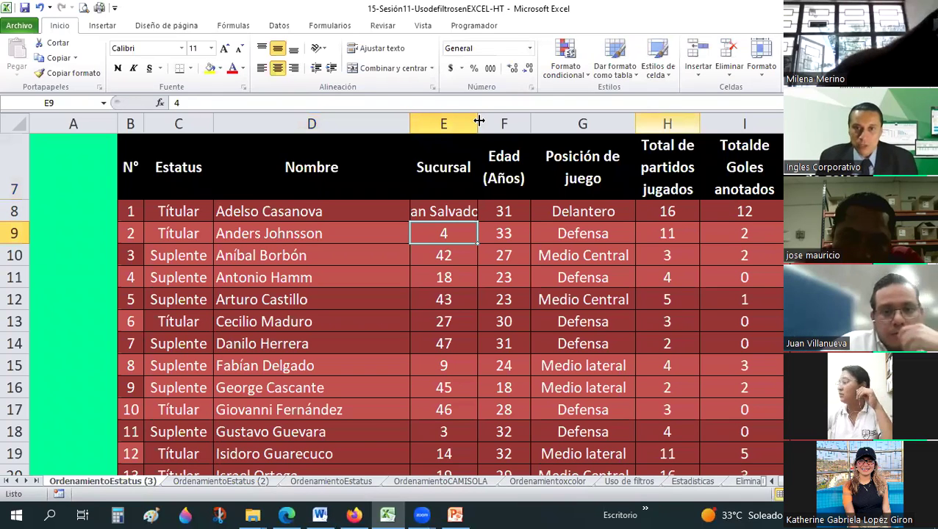
pyautogui.hotkey('alt', 'h')
pyautogui.press('o')
pyautogui.press('i')
# Copy San Salvador down into E9 through E12.
pyautogui.click(456, 208)
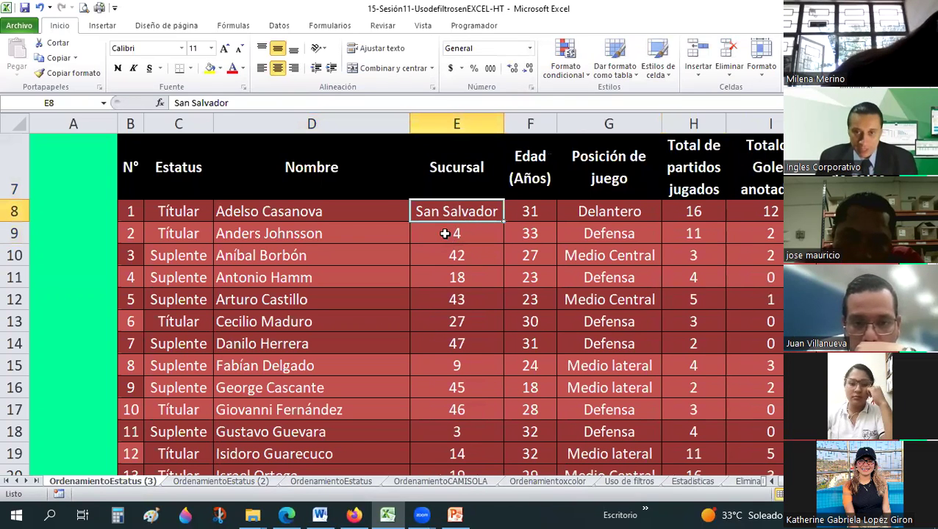
pyautogui.hotkey('ctrl', 'c')
pyautogui.click(440, 239)
pyautogui.moveTo(446, 295); pyautogui.dragTo(450, 332)
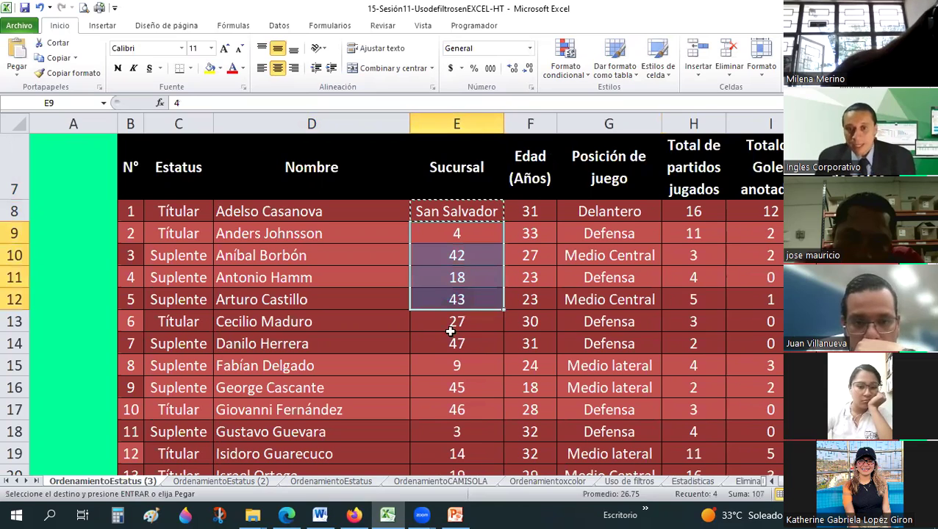
pyautogui.hotkey('ctrl', 'v')
pyautogui.click(445, 316)
pyautogui.press('Escape')
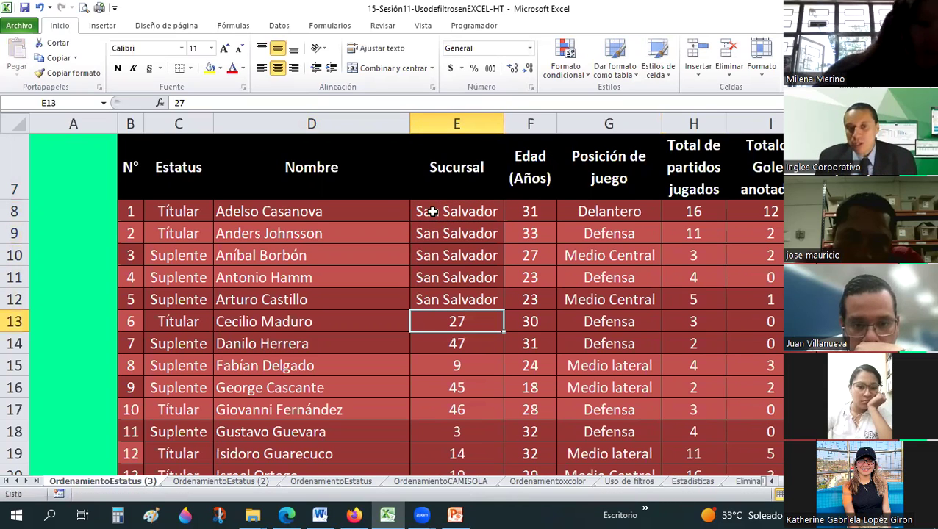
pyautogui.click(439, 233)
pyautogui.click(445, 297)
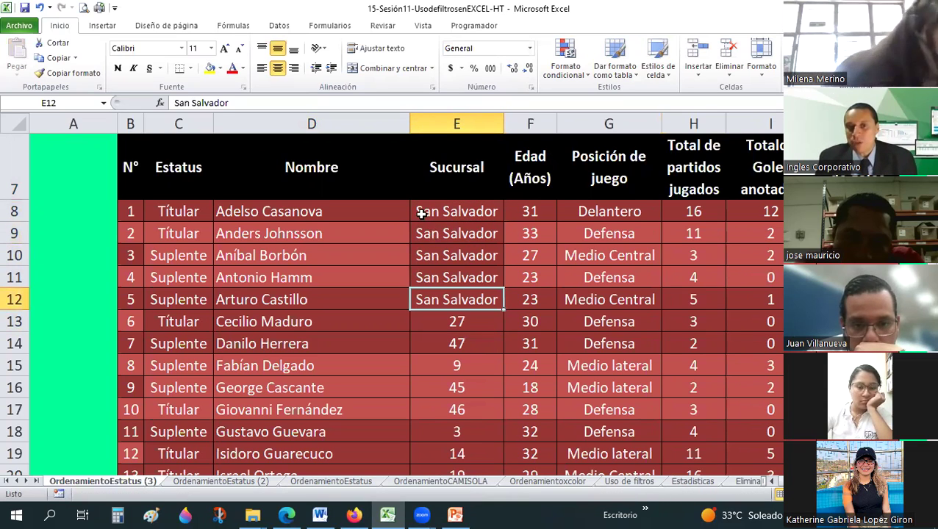
pyautogui.moveTo(421, 212); pyautogui.dragTo(427, 299)
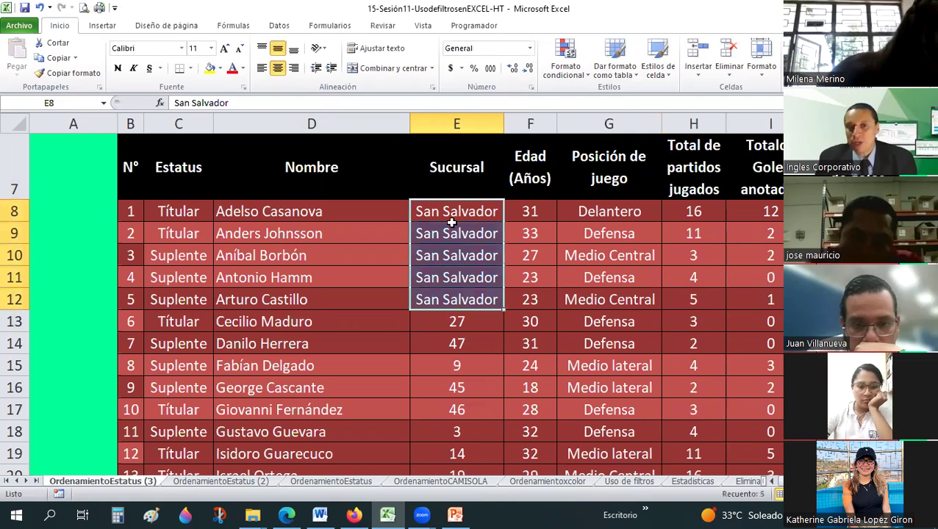
pyautogui.click(447, 210)
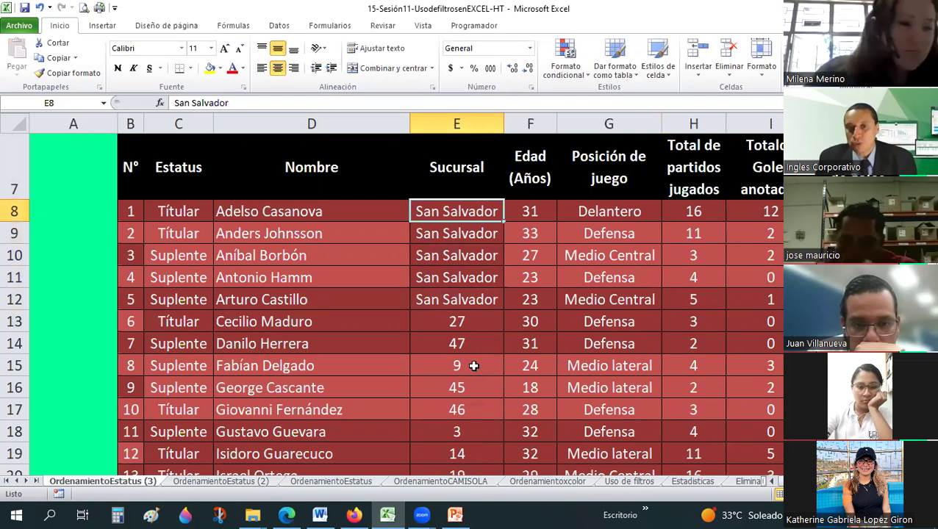
# Enter 'Santa Ana' in E13 and copy it into E14 through E17.
pyautogui.click(473, 323)
pyautogui.write('Santa Ana')
pyautogui.press('Return')
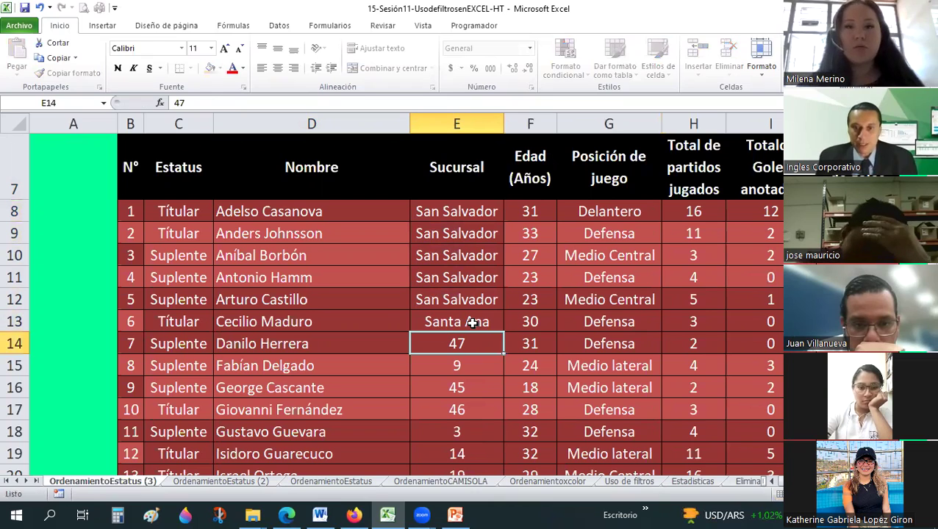
pyautogui.press('Up')
pyautogui.hotkey('ctrl', 'c')
pyautogui.moveTo(464, 409); pyautogui.dragTo(457, 343)
pyautogui.hotkey('ctrl', 'v')
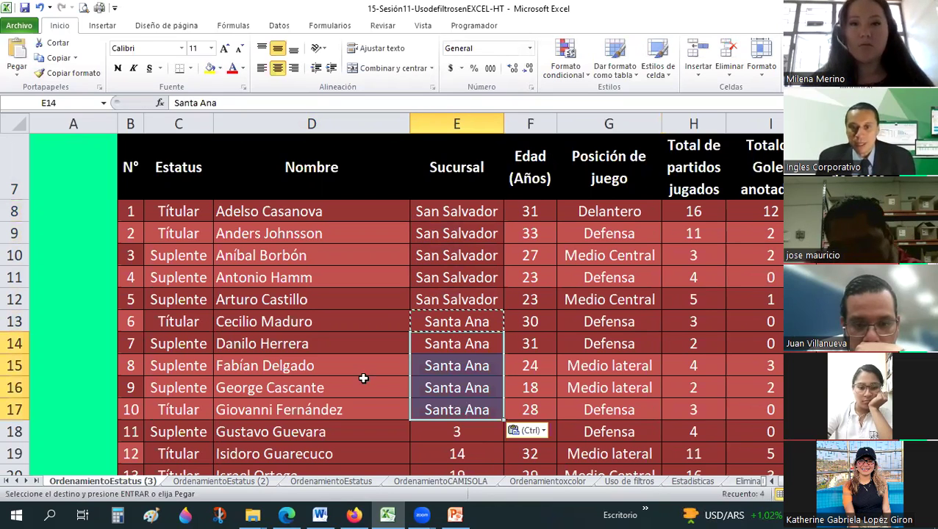
pyautogui.click(368, 387)
# Select C8:E17 and open Ordenar, listing the columns available to sort by.
pyautogui.moveTo(178, 211); pyautogui.dragTo(457, 409)
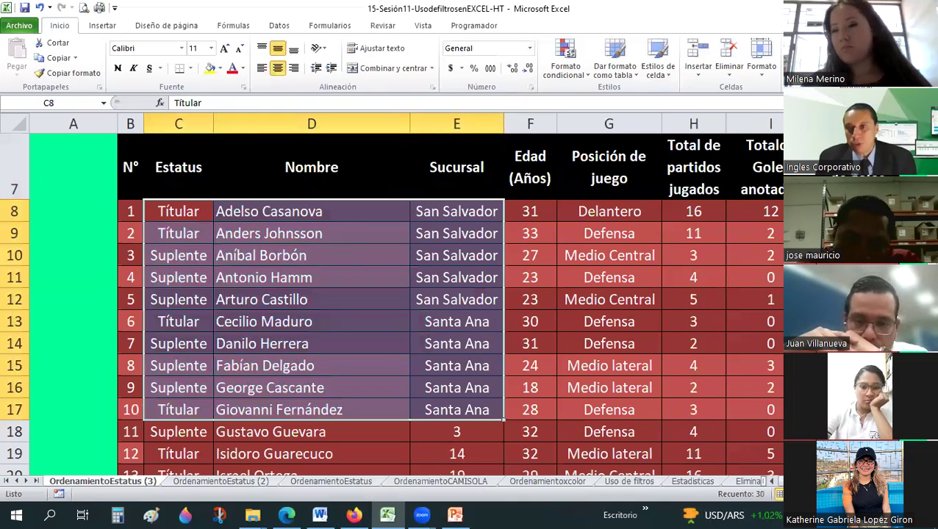
pyautogui.hotkey('alt', 'd', 's')
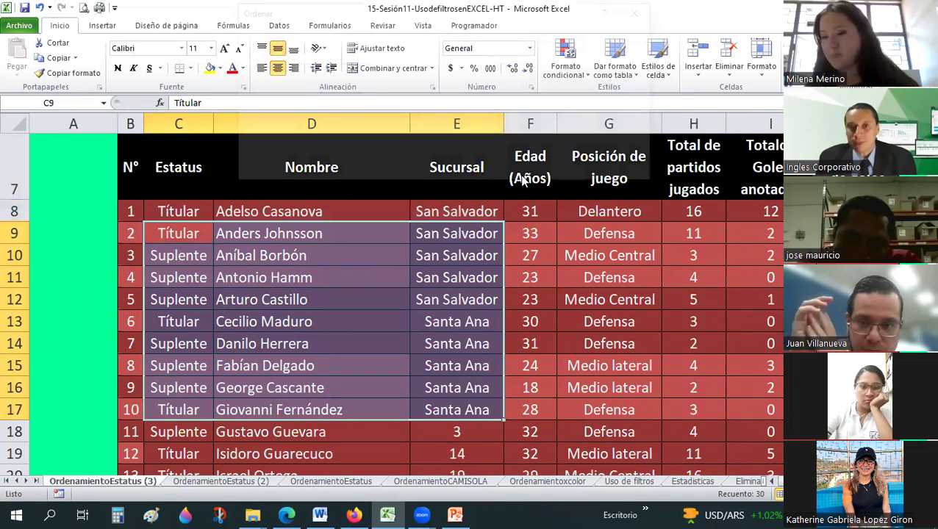
pyautogui.click(361, 67)
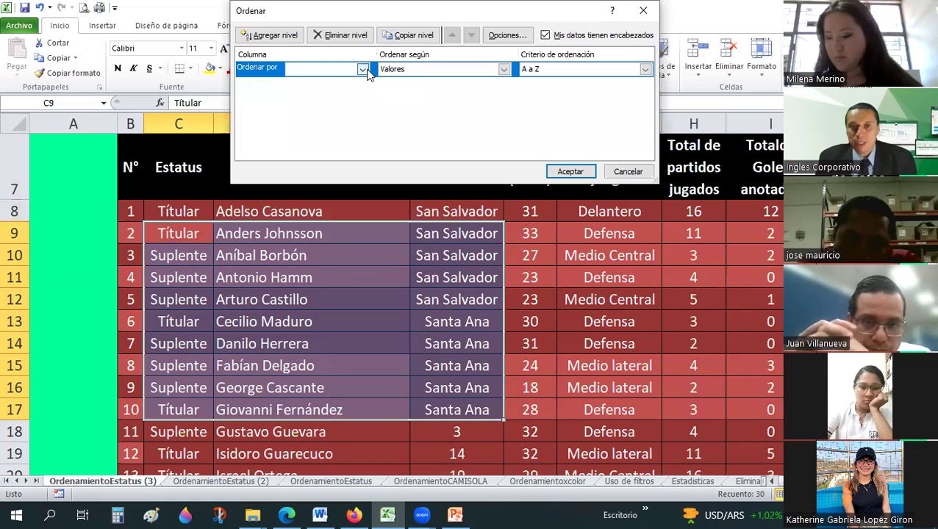
pyautogui.hotkey('alt', 'Down')
pyautogui.press('Down')
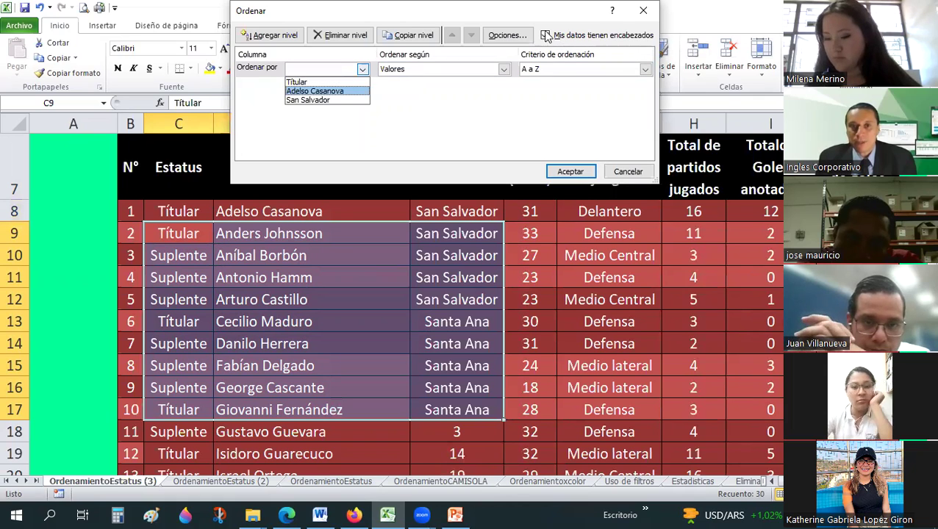
# Turn off Mis datos tienen encabezados and move the Ordenar dialog aside.
pyautogui.click(546, 35)
pyautogui.click(546, 35)
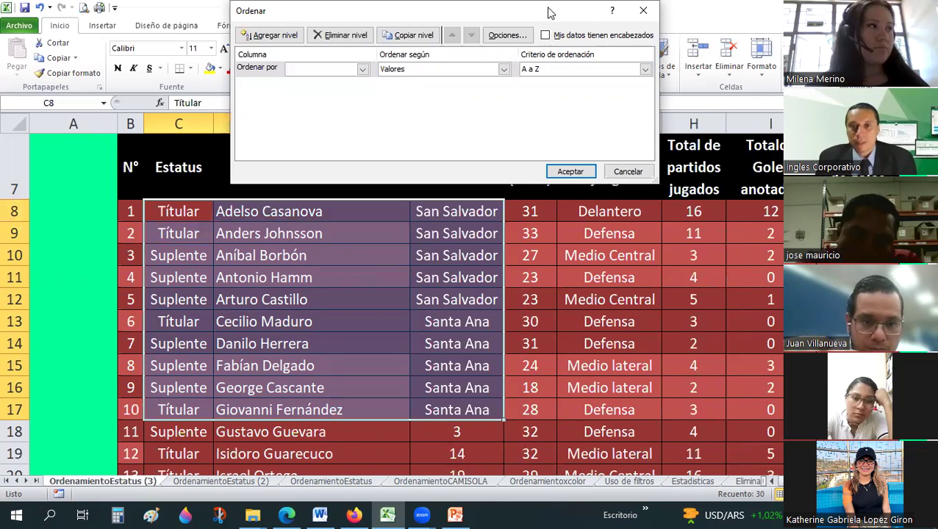
pyautogui.moveTo(549, 12); pyautogui.dragTo(797, 196)
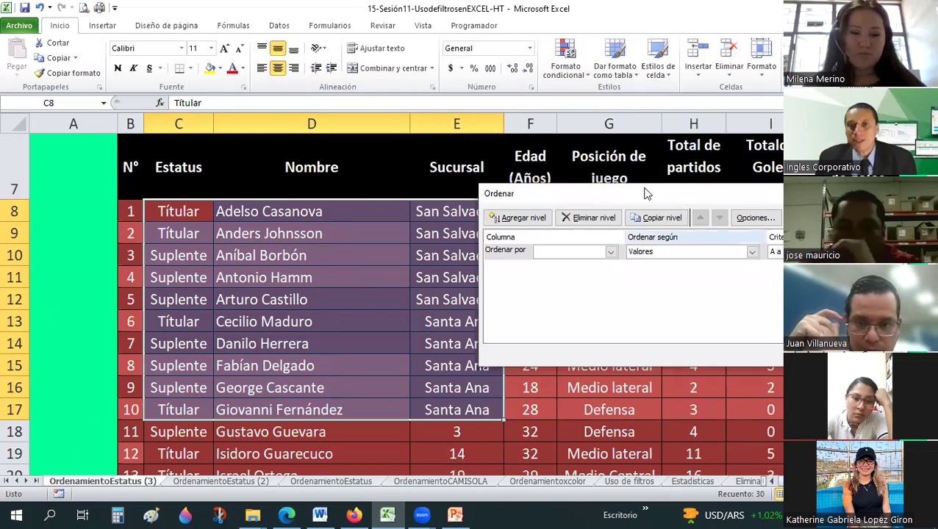
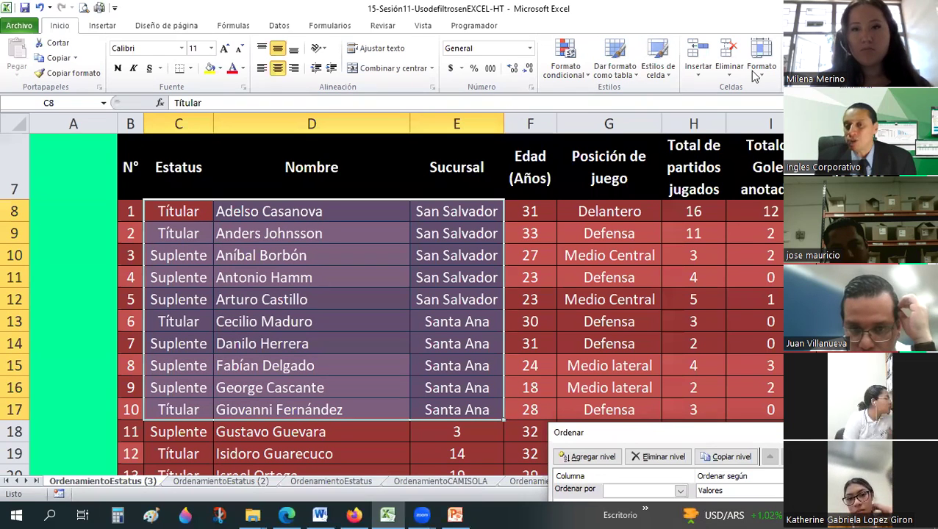
# Sort rows 8–17 by Sucursal (column E), then by Nombre (column D).
pyautogui.moveTo(754, 77); pyautogui.dragTo(750, 74)
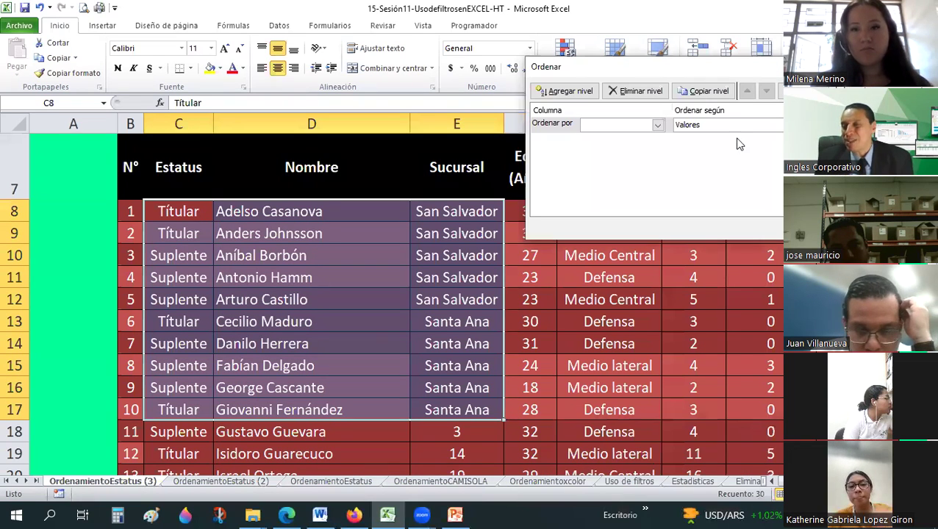
pyautogui.click(660, 123)
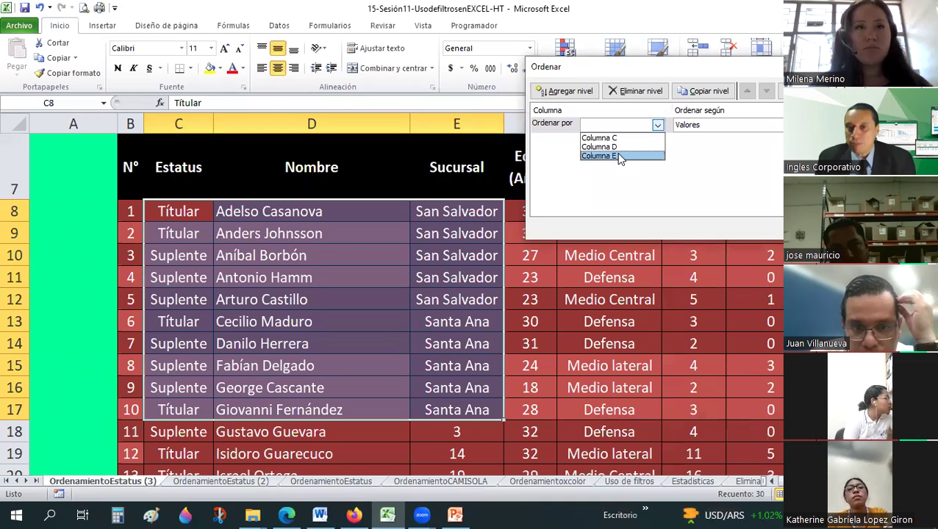
pyautogui.hotkey('alt', 'a')
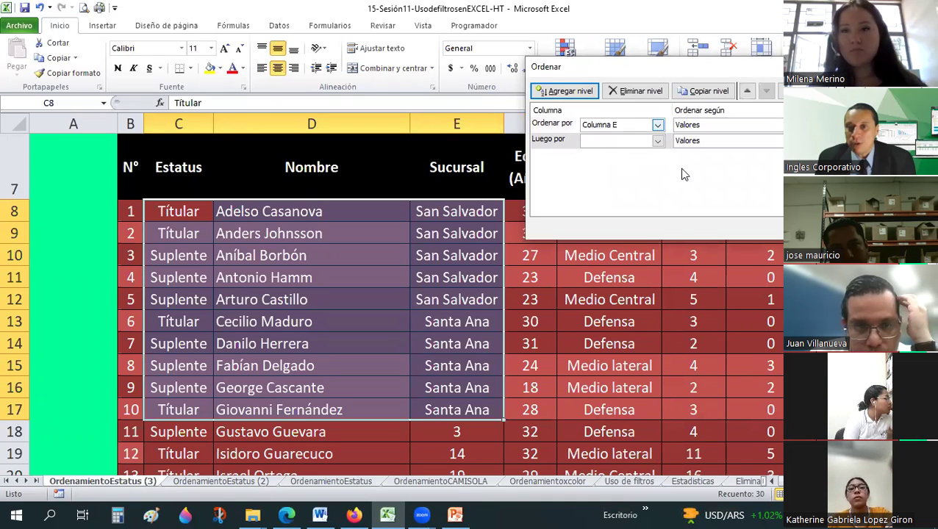
pyautogui.click(621, 140)
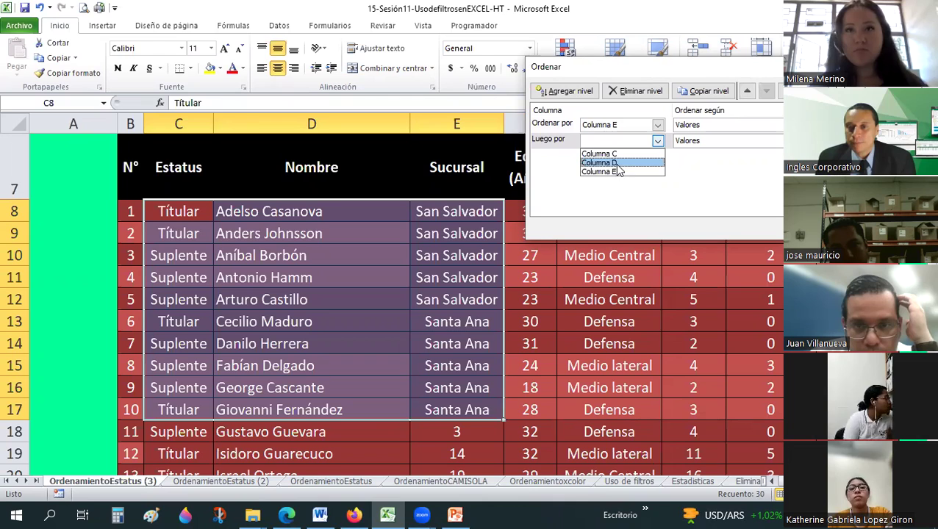
pyautogui.click(617, 161)
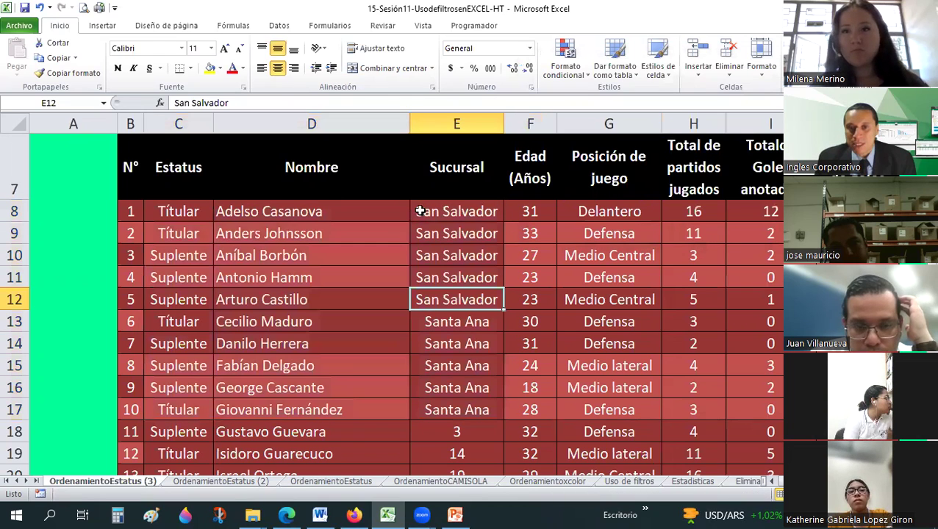
pyautogui.moveTo(421, 216); pyautogui.dragTo(456, 300)
pyautogui.moveTo(292, 211); pyautogui.dragTo(292, 299)
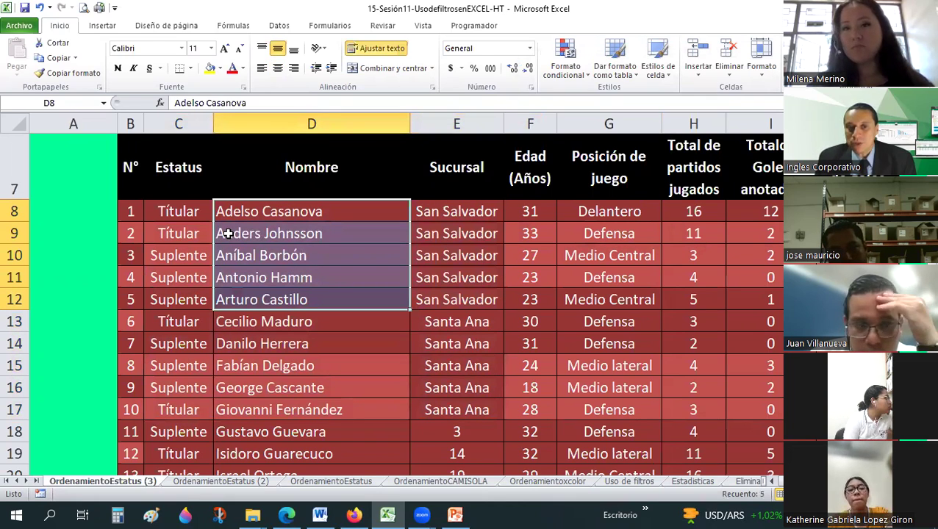
pyautogui.press('Down')
pyautogui.keyDown('shift'); pyautogui.click(230, 277); pyautogui.keyUp('shift')
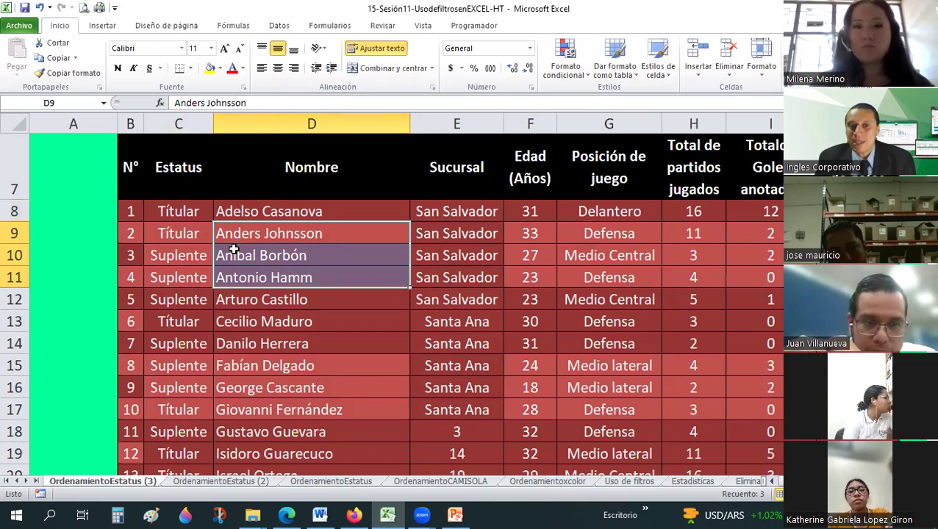
pyautogui.click(365, 338)
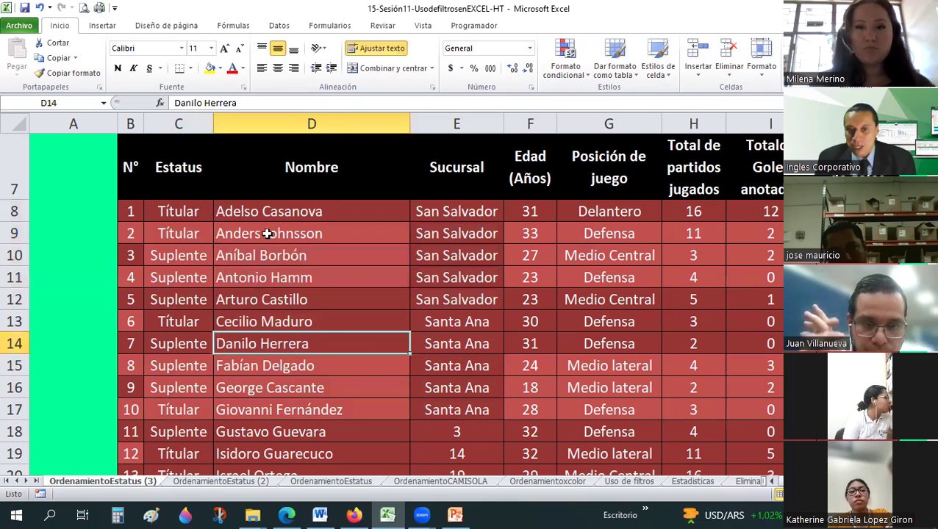
pyautogui.moveTo(178, 210)
pyautogui.mouseDown()
pyautogui.moveTo(459, 343)
pyautogui.moveTo(458, 406)
pyautogui.mouseUp()
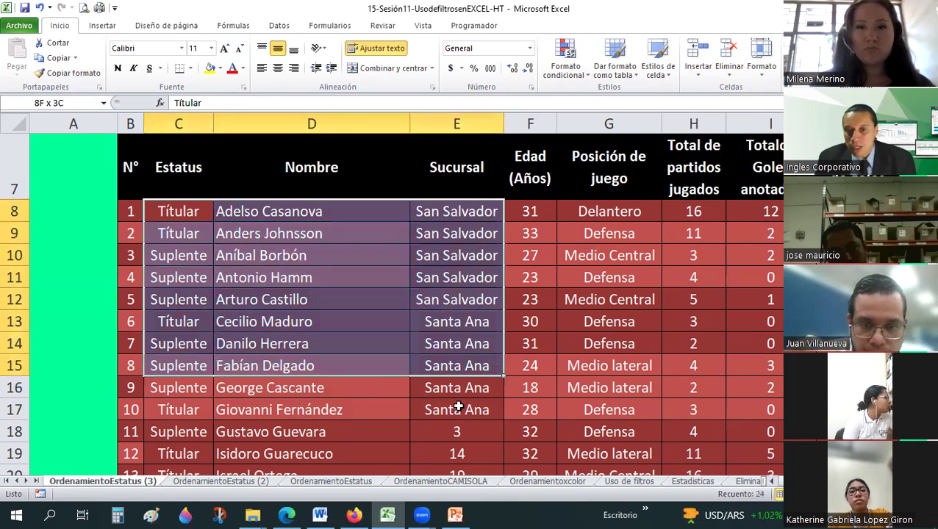
pyautogui.moveTo(507, 294); pyautogui.dragTo(456, 409)
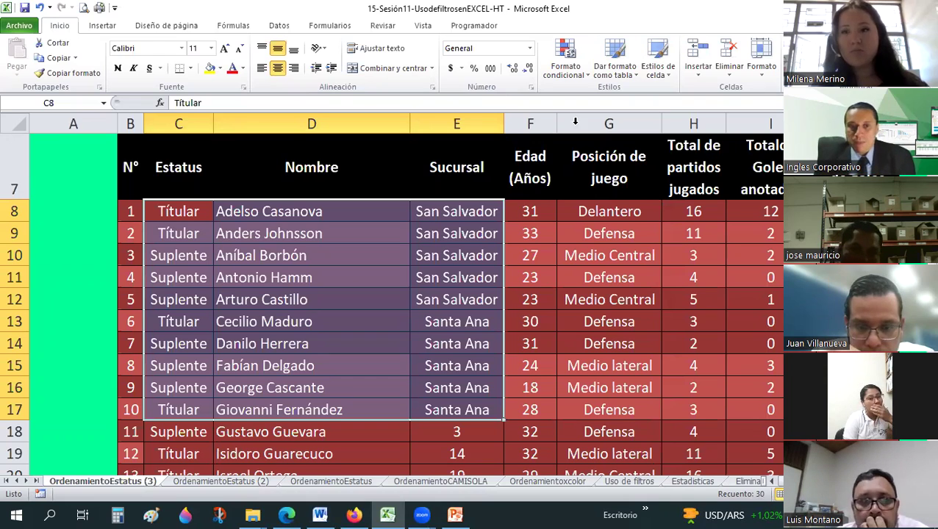
pyautogui.click(421, 292)
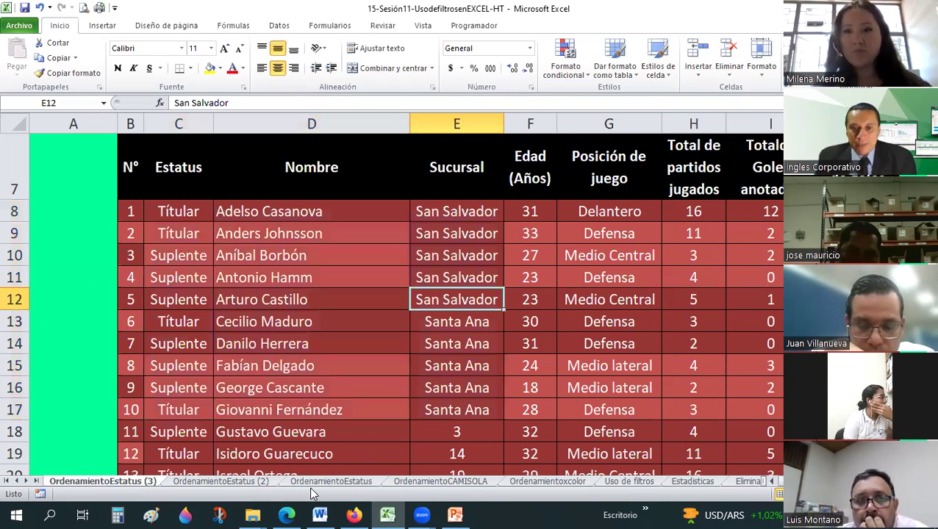
# Switch to the Ordenamientoxcolor sheet and scroll through its player table.
pyautogui.click(523, 481)
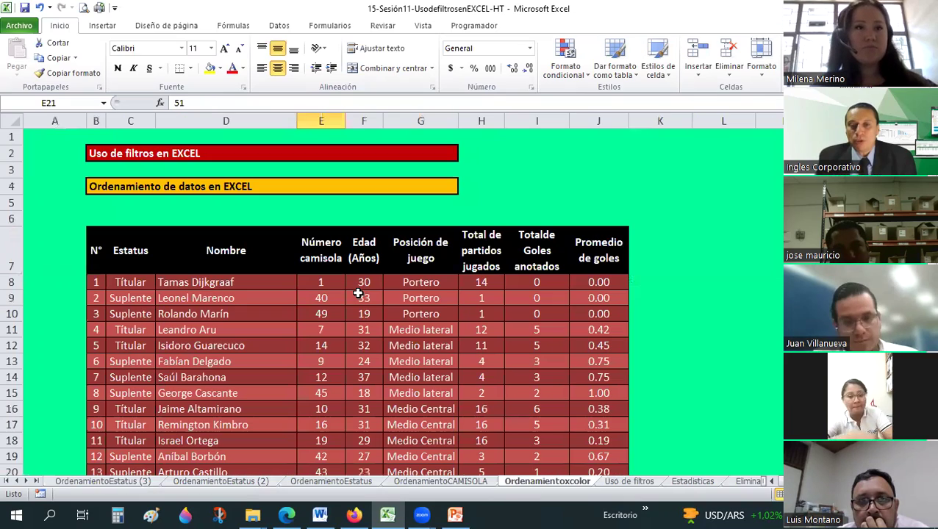
pyautogui.scroll(-1, 346, 298)
pyautogui.scroll(-2, 347, 296)
pyautogui.click(347, 296)
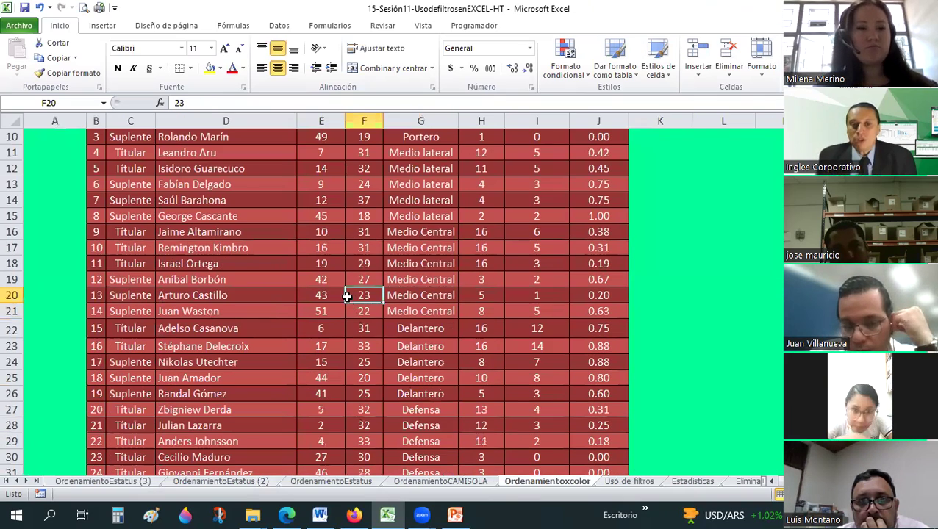
pyautogui.scroll(2, 347, 296)
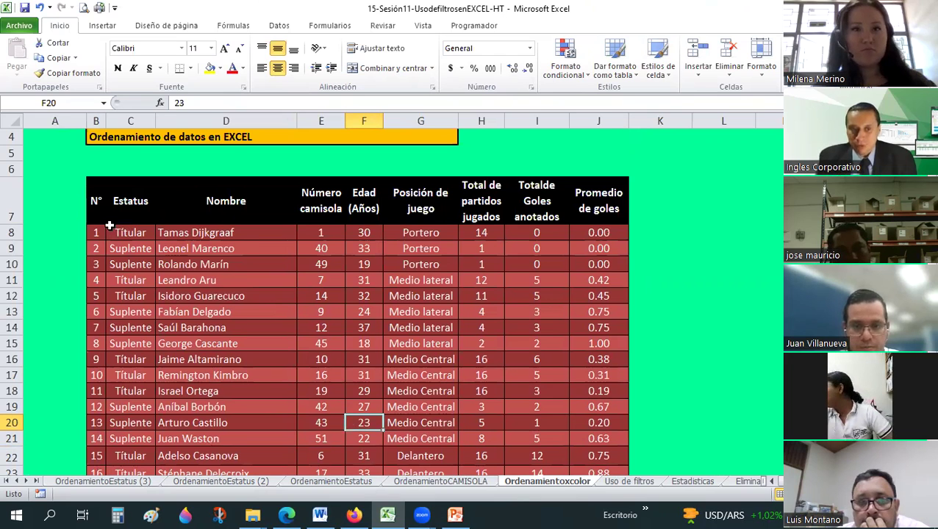
# Select the table's header row B7:J7.
pyautogui.moveTo(130, 200); pyautogui.dragTo(595, 443)
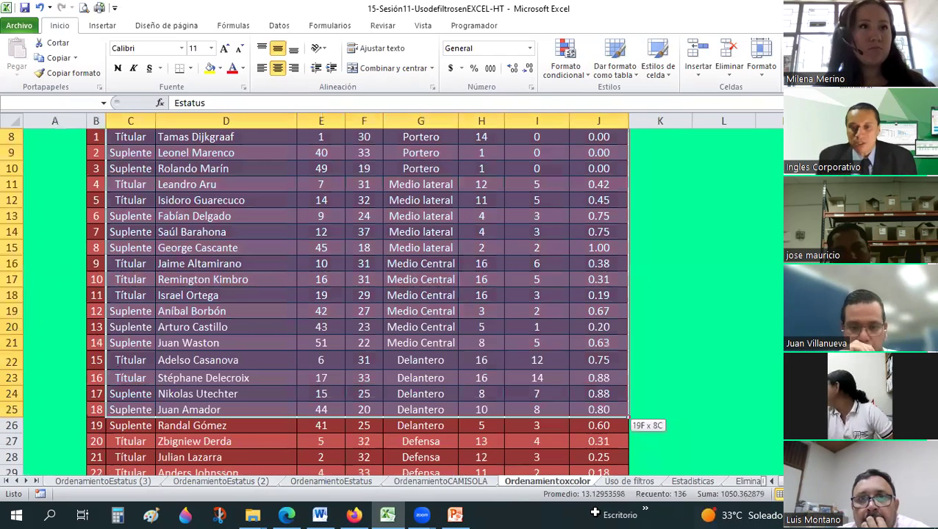
pyautogui.scroll(3, 462, 305)
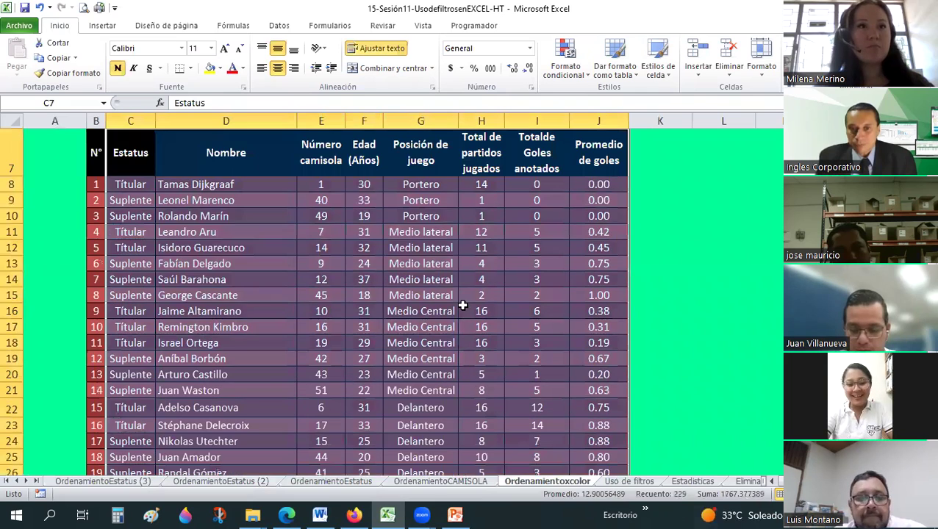
pyautogui.scroll(2, 416, 320)
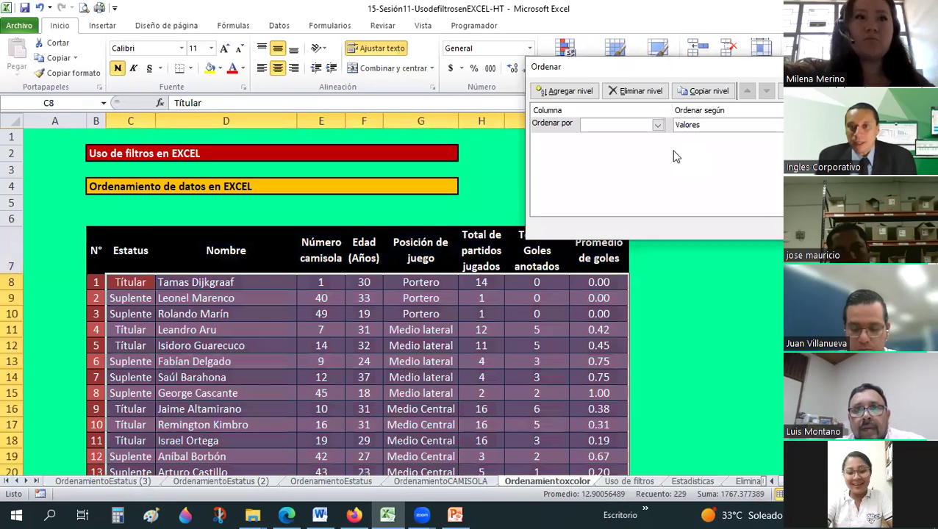
pyautogui.press('Escape')
pyautogui.press('Right')
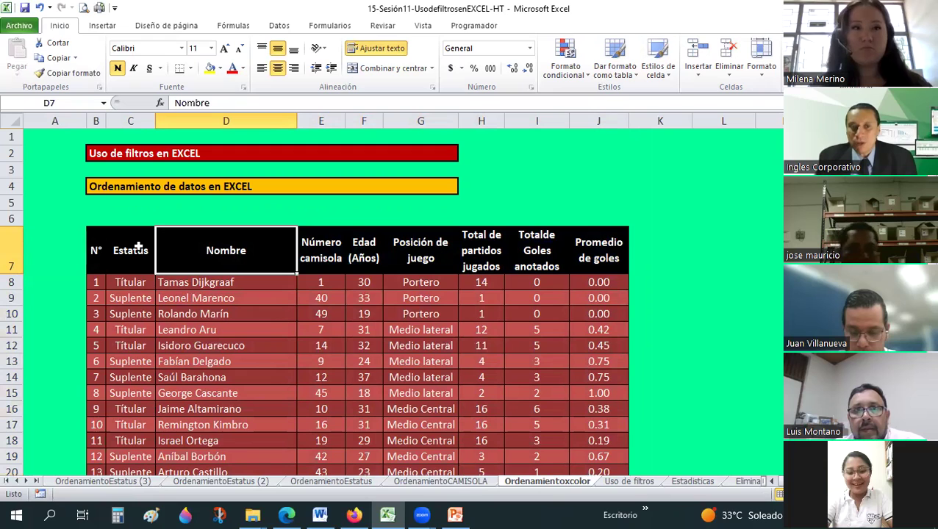
pyautogui.moveTo(96, 250); pyautogui.dragTo(615, 263)
pyautogui.moveTo(285, 63); pyautogui.dragTo(602, 254)
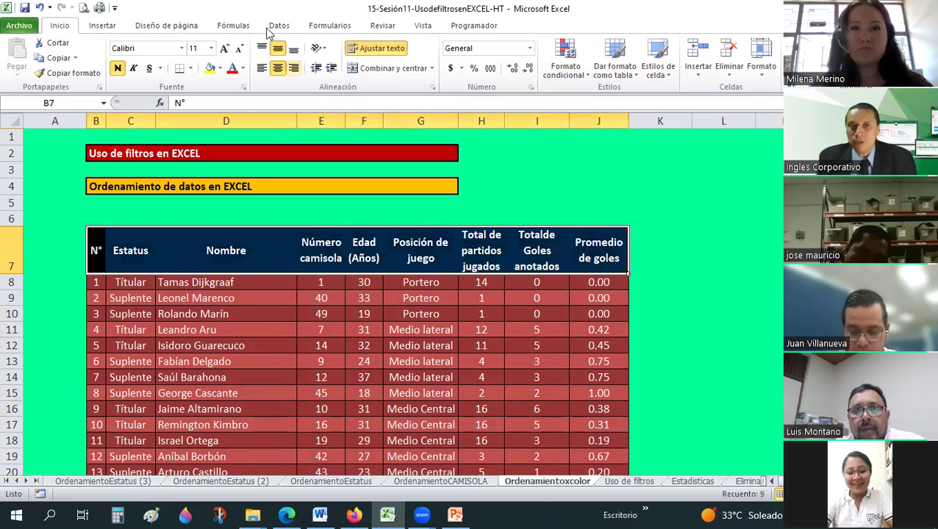
# Turn on Filtro for the table's header row from the Datos tab.
pyautogui.click(280, 26)
pyautogui.click(366, 57)
pyautogui.click(320, 361)
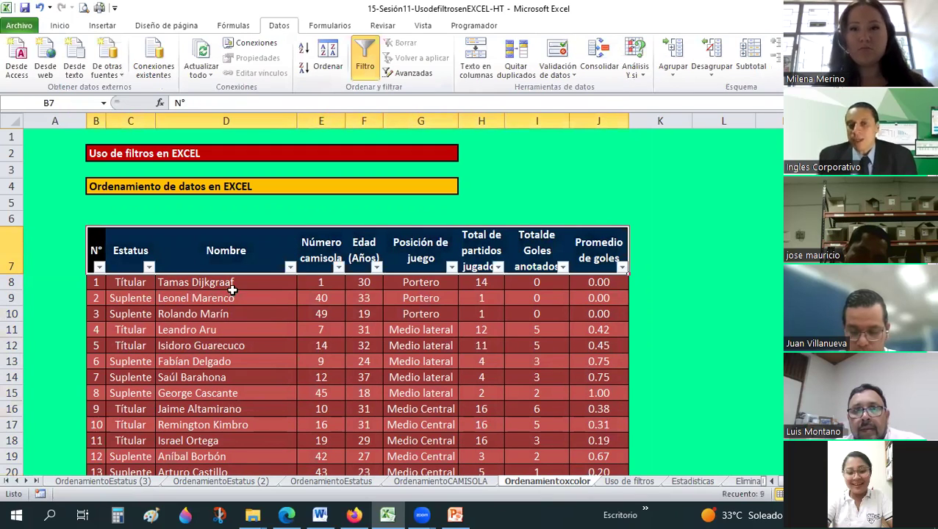
pyautogui.click(291, 268)
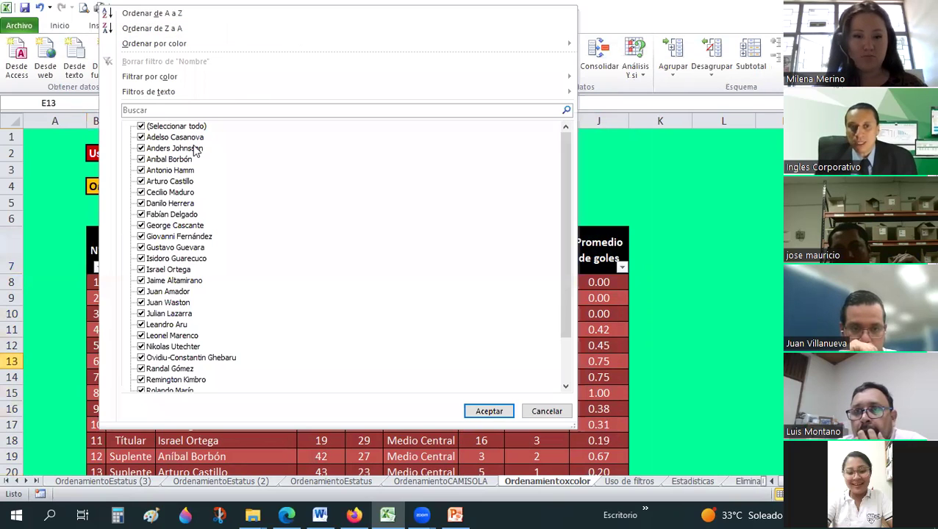
pyautogui.click(684, 316)
pyautogui.click(768, 329)
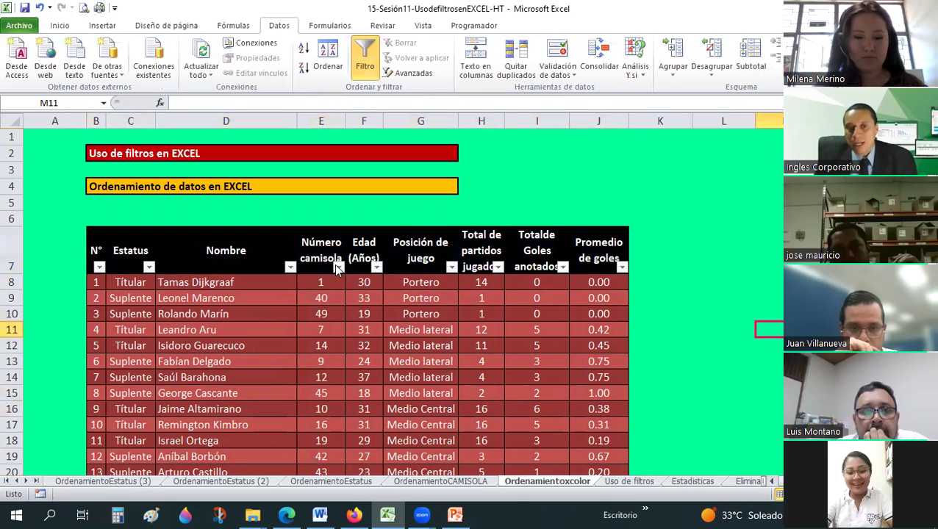
pyautogui.click(338, 269)
pyautogui.click(299, 255)
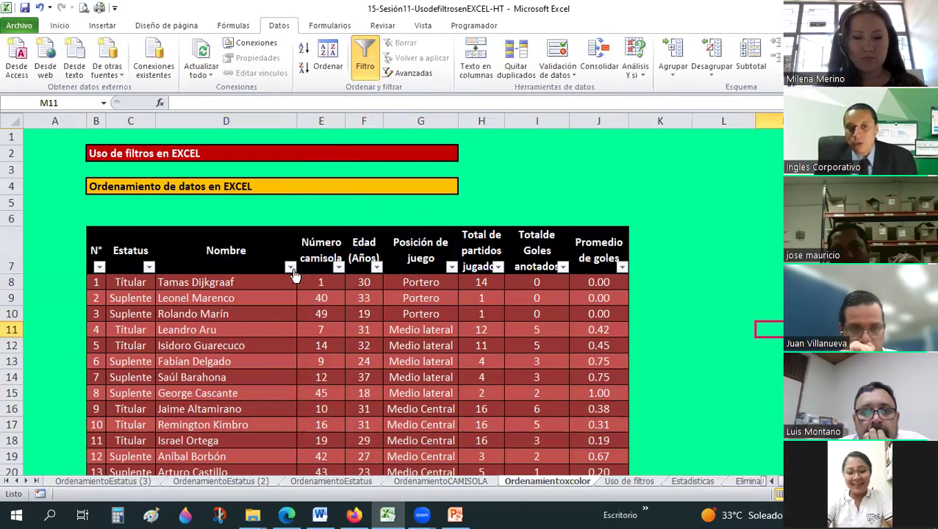
# Search the Nombre filter for a player's first name, leaving one record of 28.
pyautogui.click(289, 267)
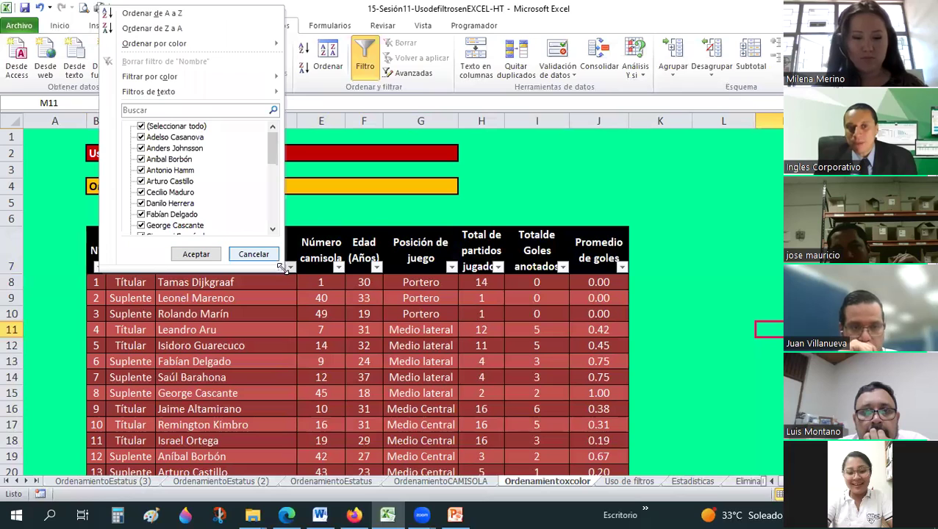
pyautogui.moveTo(405, 282); pyautogui.dragTo(766, 454)
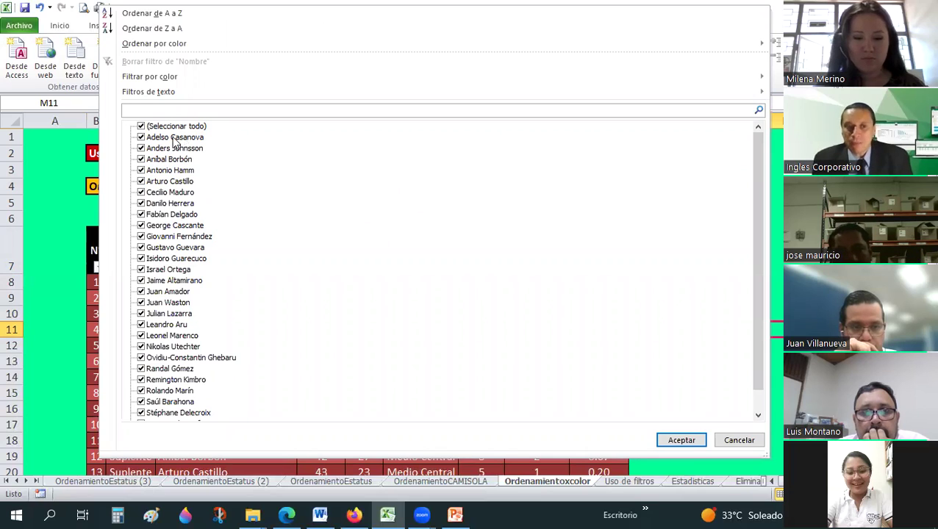
pyautogui.write('A')
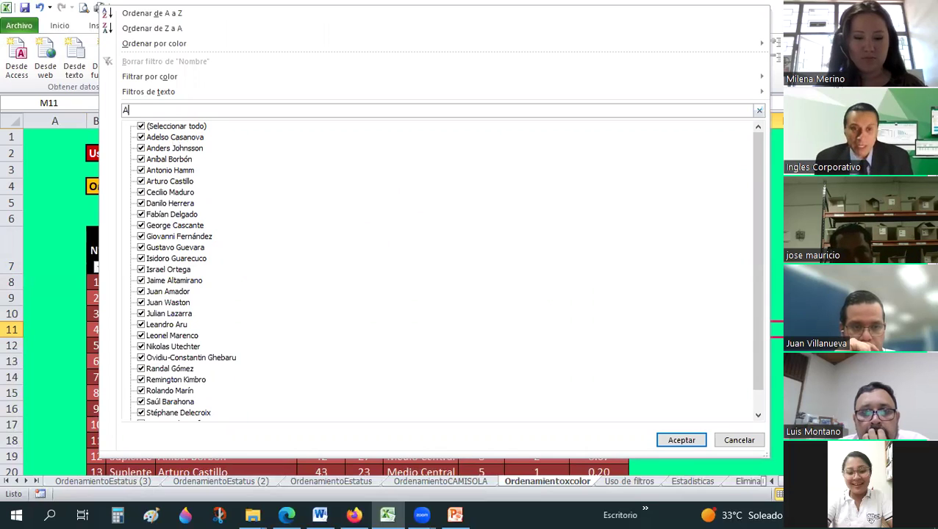
pyautogui.write('rturo')
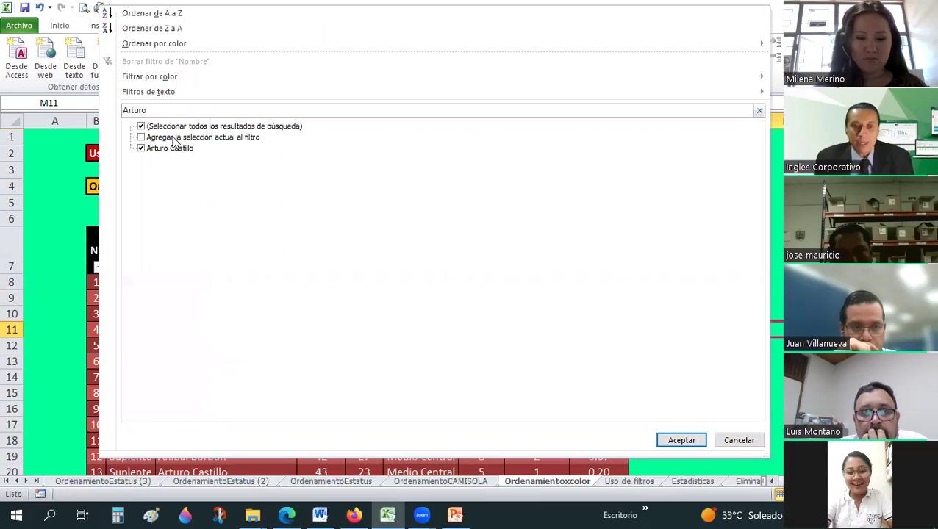
pyautogui.click(669, 439)
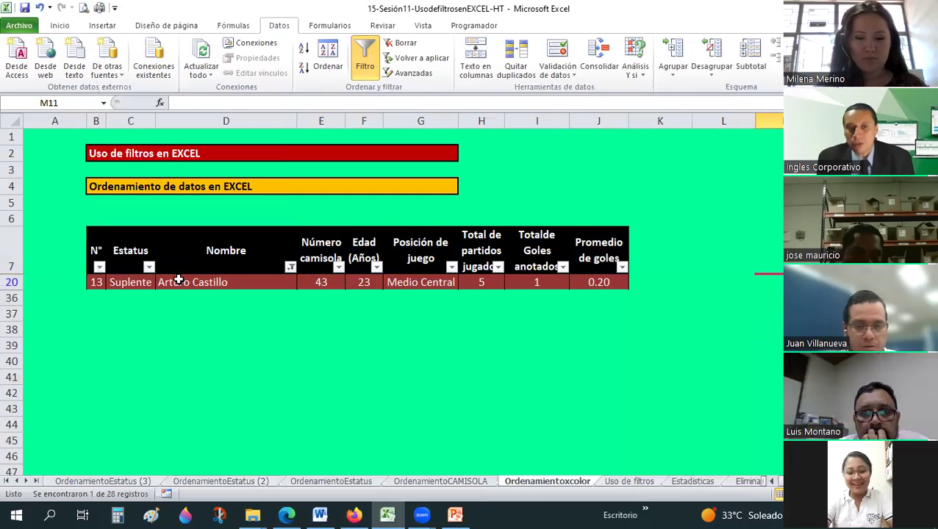
pyautogui.click(179, 280)
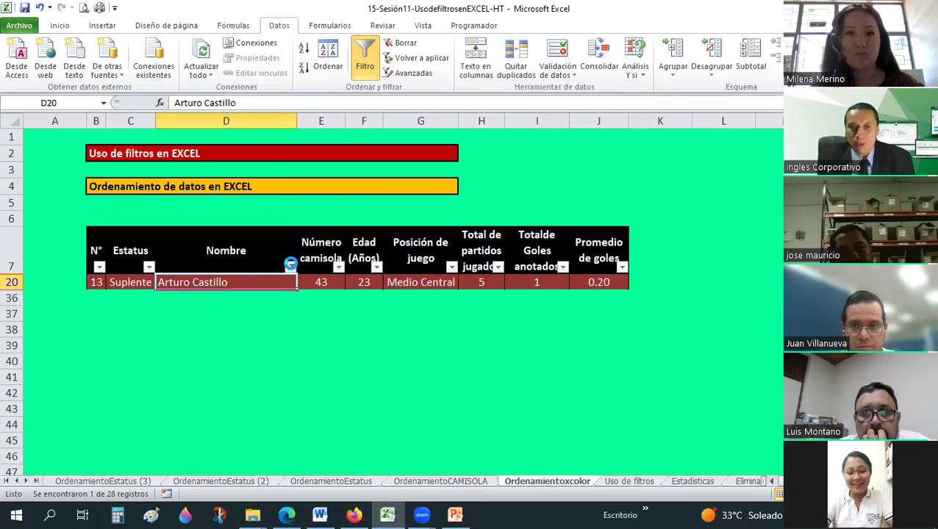
# Reset the Nombre filter and tick only one player, the Suplente wearing shirt 9, age 24.
pyautogui.click(290, 267)
pyautogui.click(145, 64)
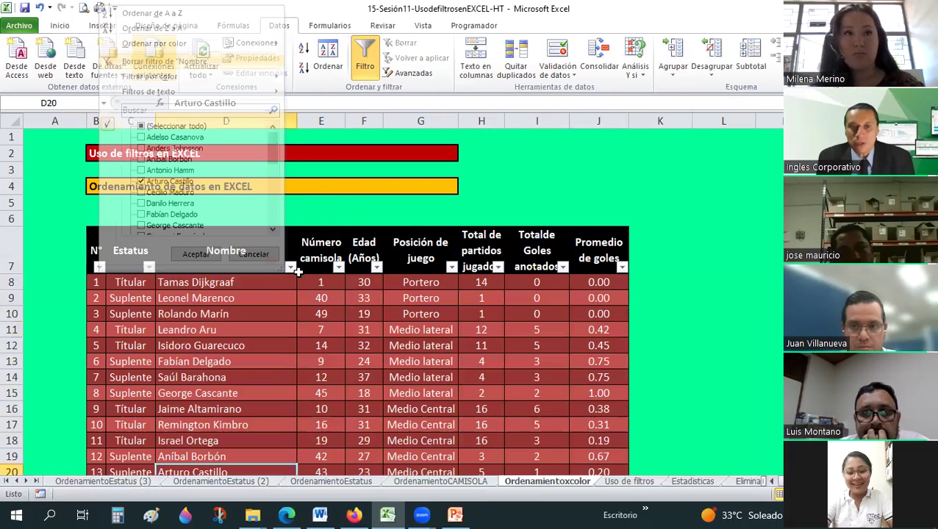
pyautogui.click(291, 267)
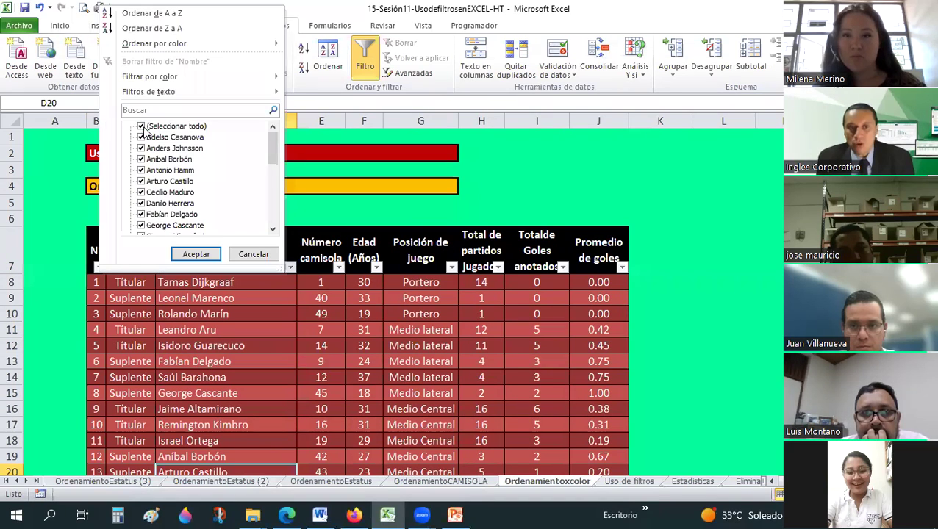
pyautogui.click(184, 126)
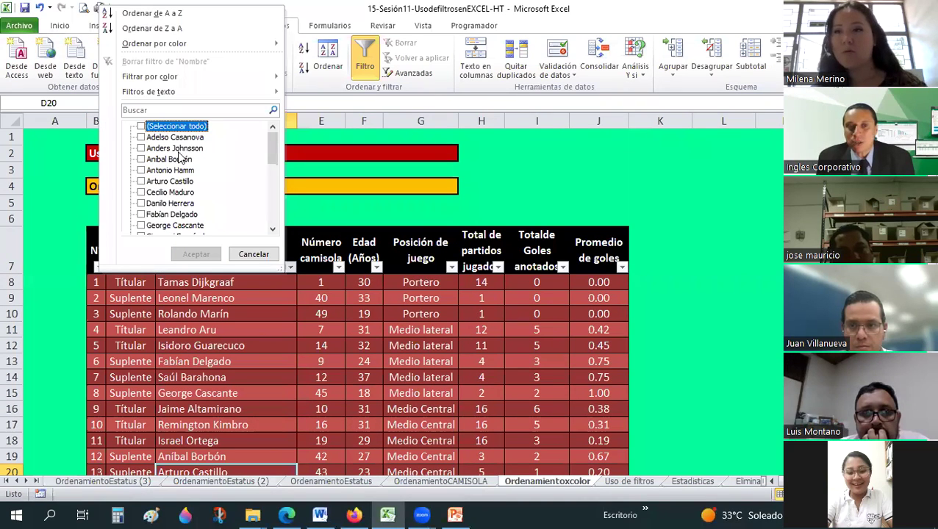
pyautogui.scroll(-2, 183, 165)
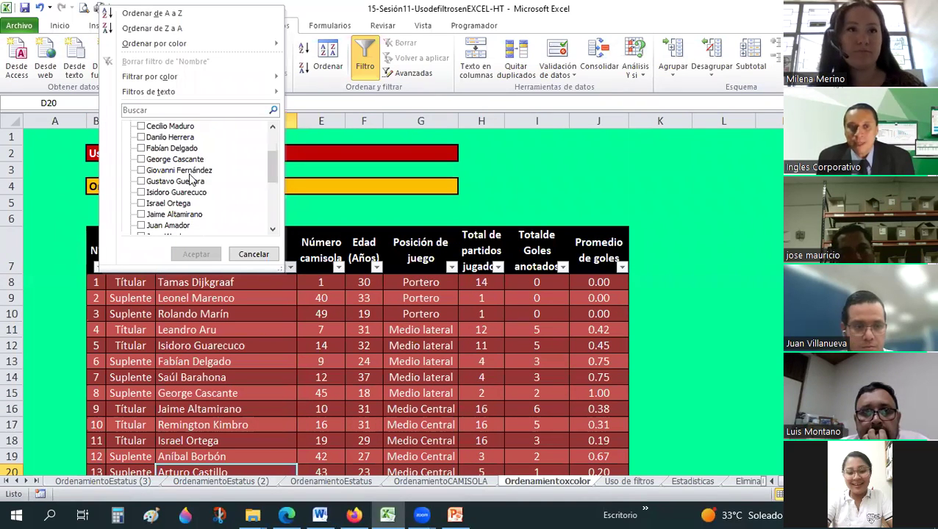
pyautogui.scroll(-1, 189, 181)
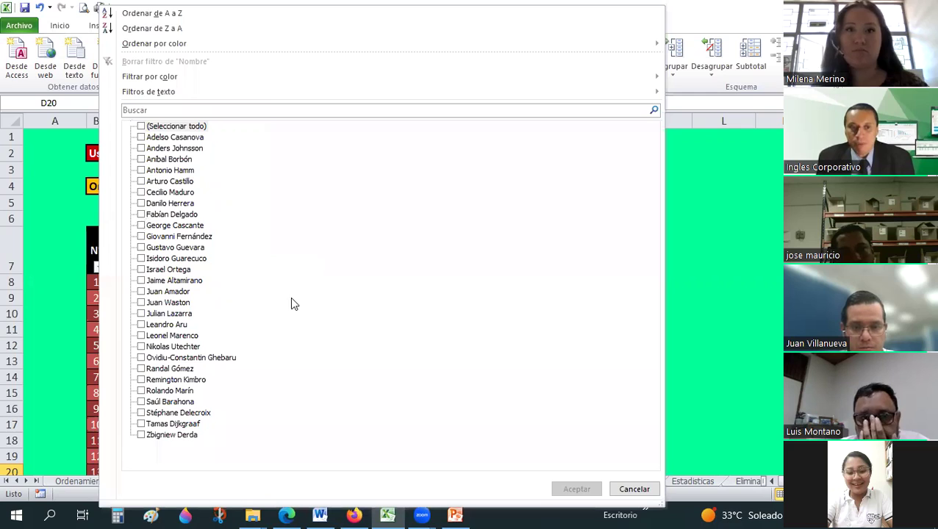
pyautogui.click(171, 213)
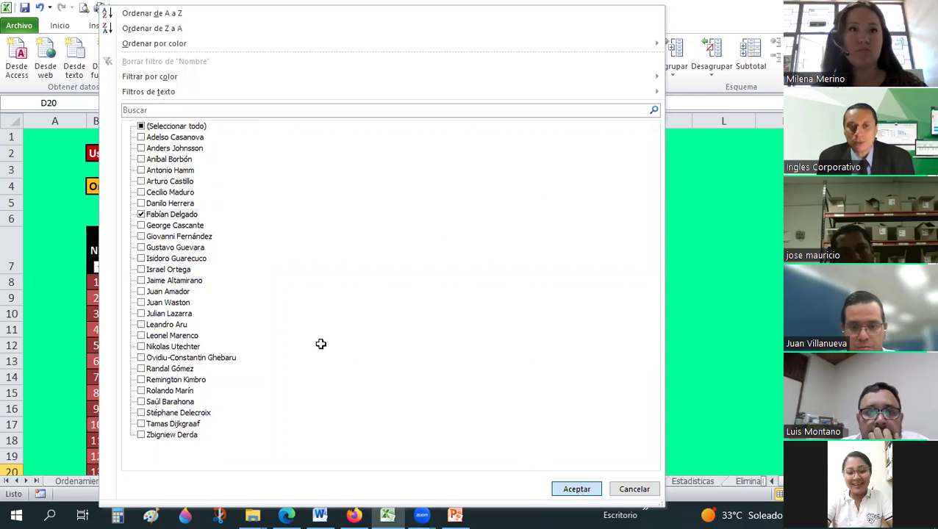
pyautogui.press('Return')
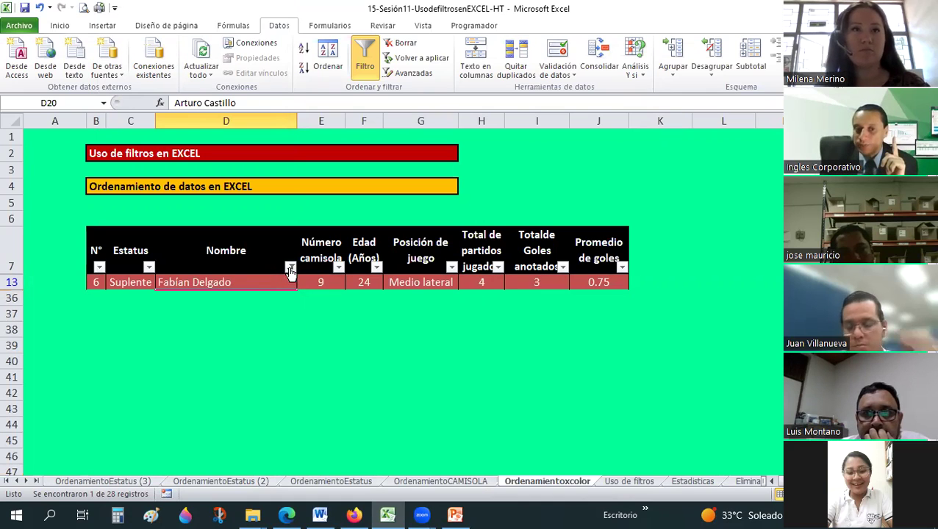
pyautogui.moveTo(289, 268)
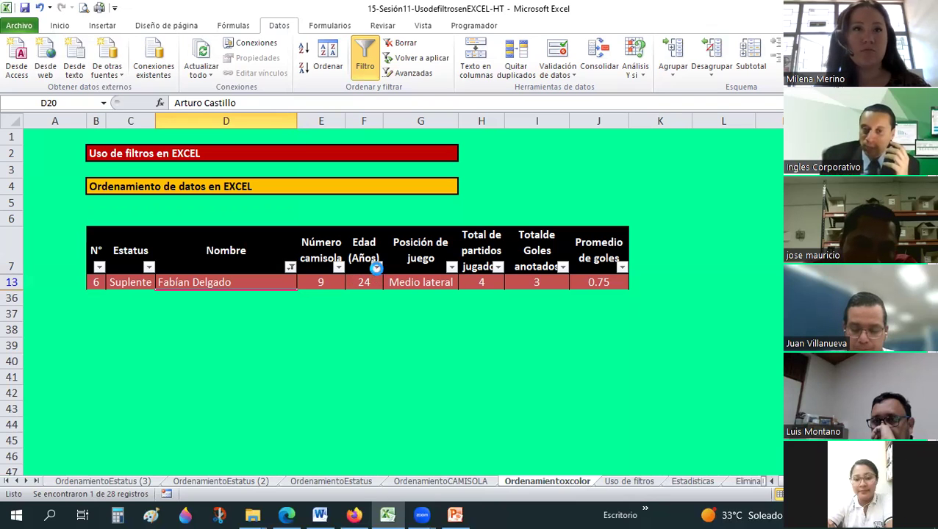
# Extend the Nombre filter to four chosen players.
pyautogui.click(376, 266)
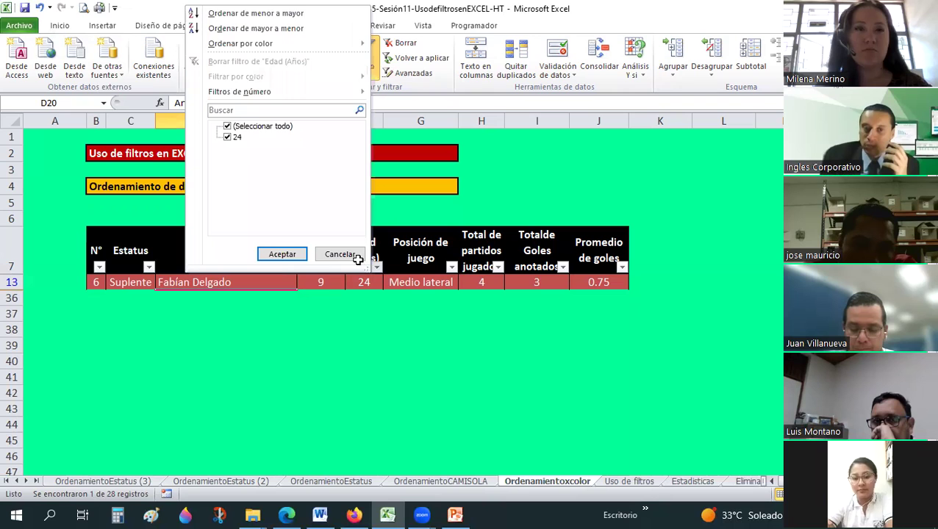
pyautogui.click(281, 275)
pyautogui.click(291, 267)
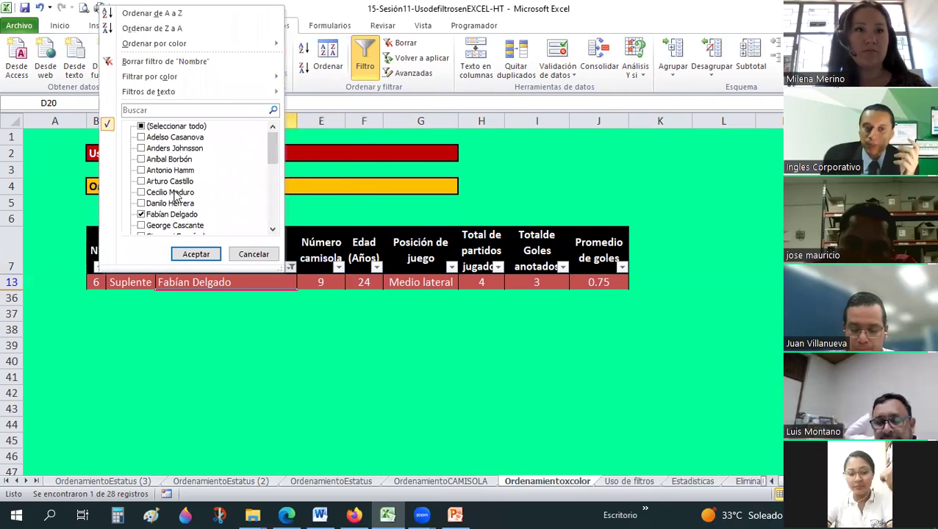
pyautogui.click(141, 159)
pyautogui.click(141, 180)
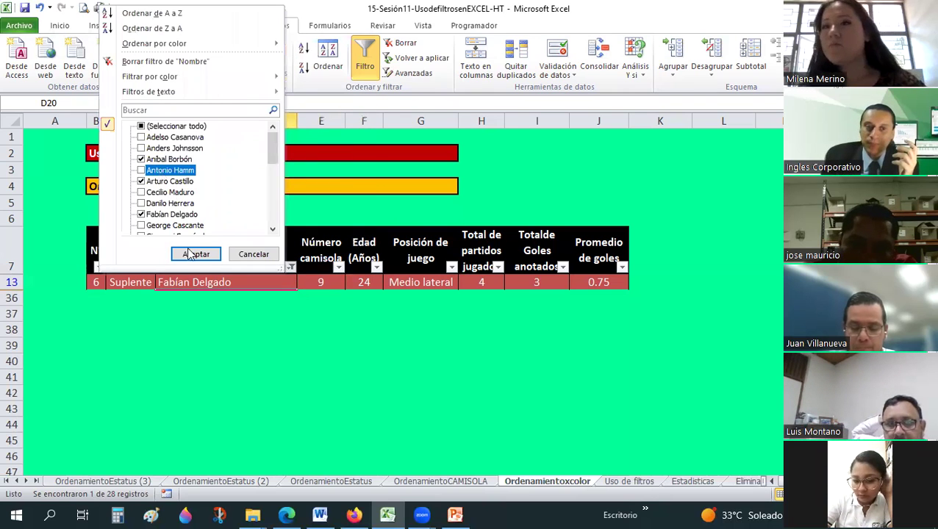
pyautogui.click(195, 255)
pyautogui.click(427, 360)
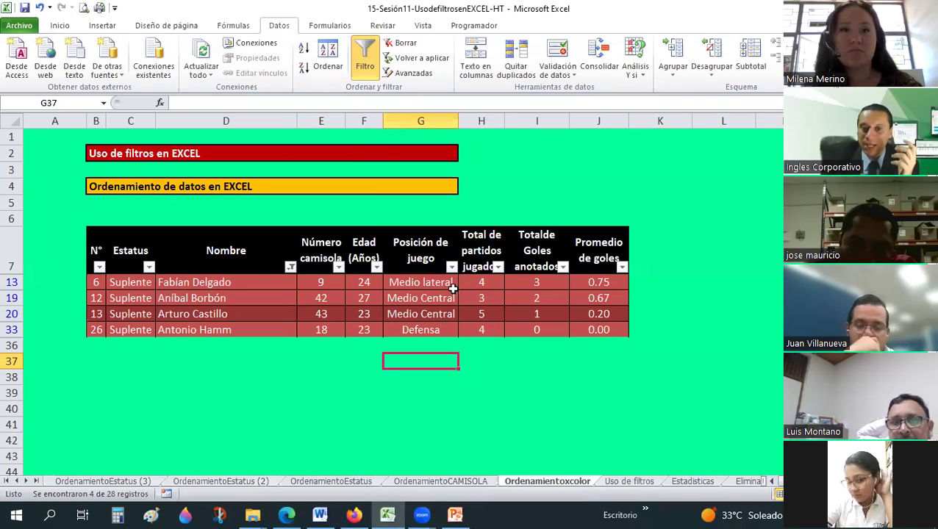
# Filter Posición de juego to Defensa only, leaving one Suplente row, shirt 18, age 23.
pyautogui.click(452, 266)
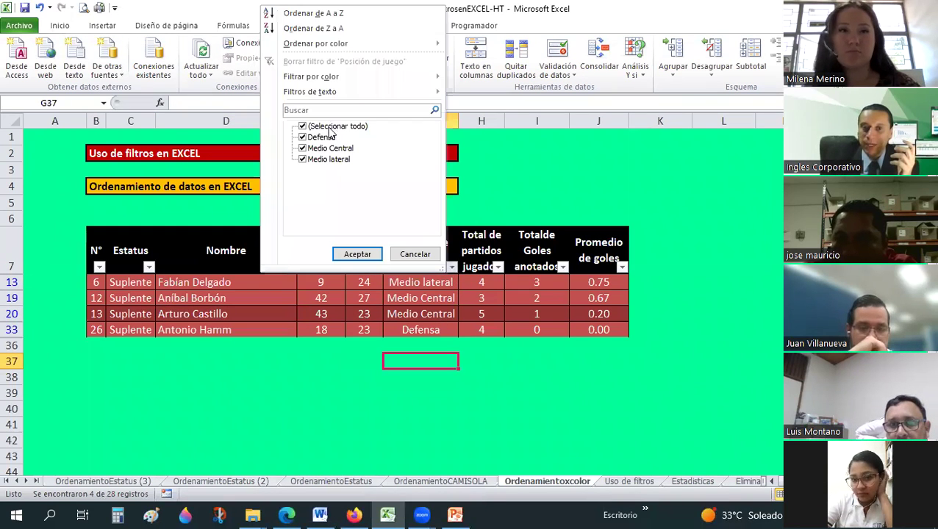
pyautogui.click(302, 127)
pyautogui.press('space')
pyautogui.press('Return')
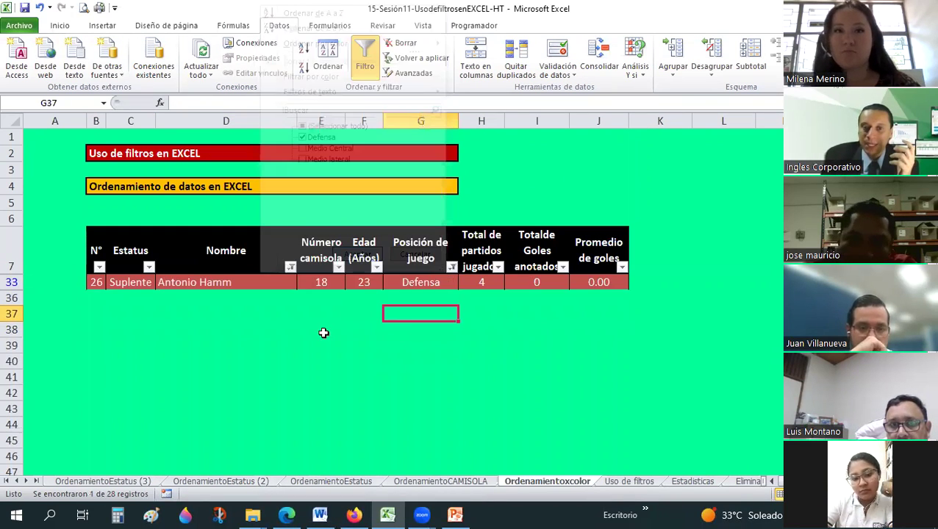
pyautogui.press('Down')
pyautogui.press('Left')
pyautogui.press('Left')
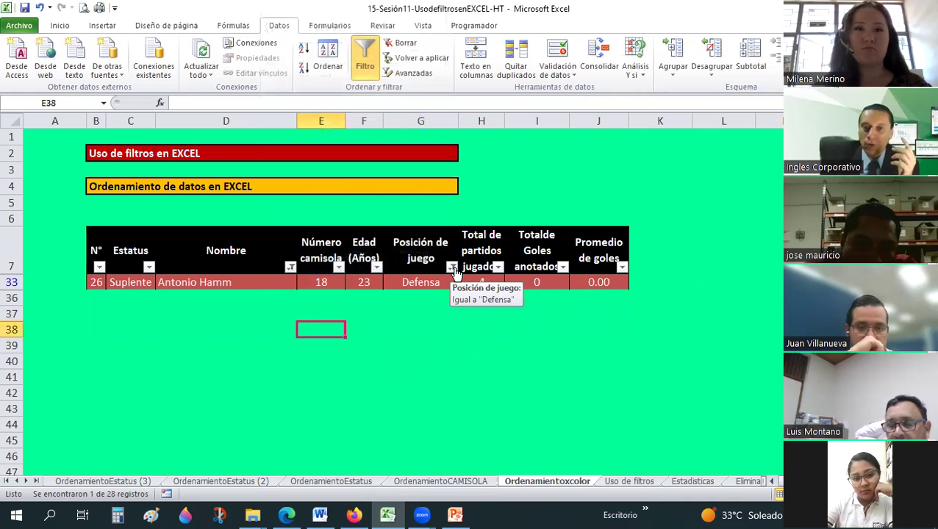
pyautogui.click(289, 267)
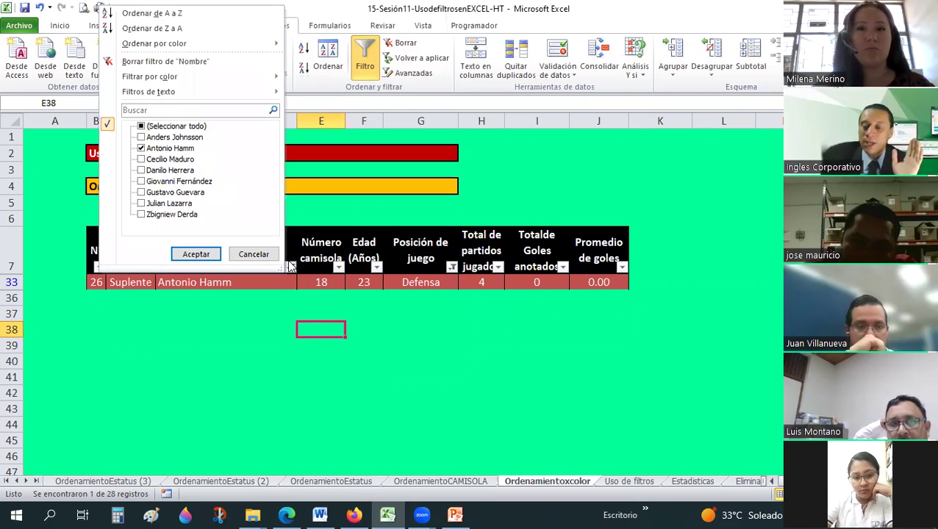
# Clear the Posición de juego filter, then the Nombre filter.
pyautogui.click(452, 267)
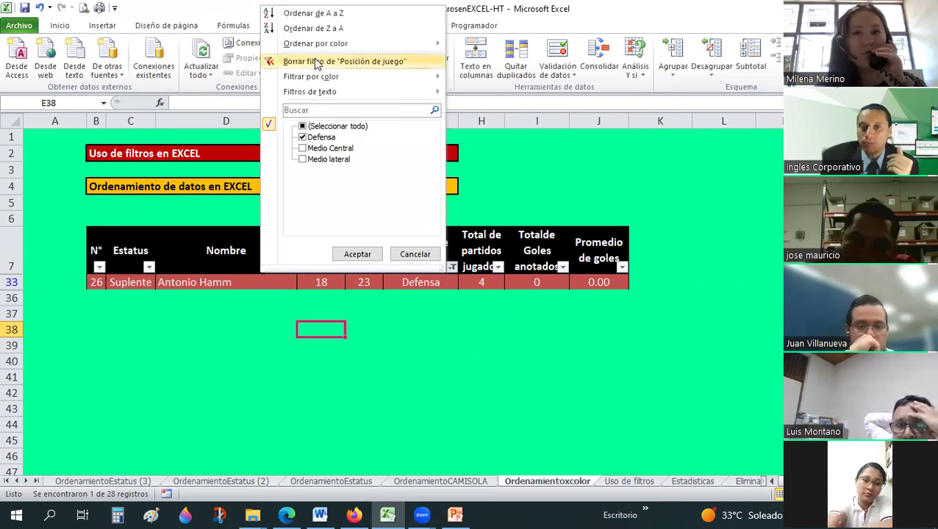
pyautogui.click(343, 61)
pyautogui.click(290, 267)
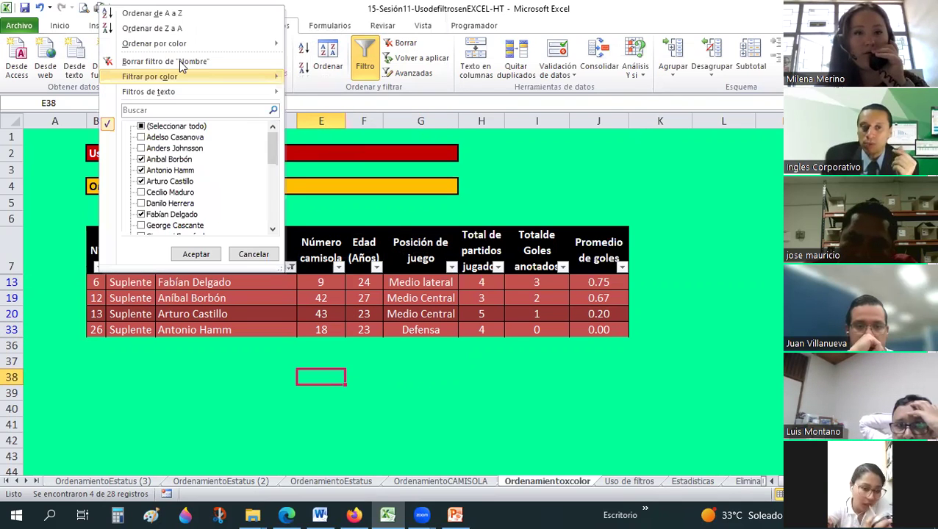
pyautogui.press('b')
pyautogui.click(349, 326)
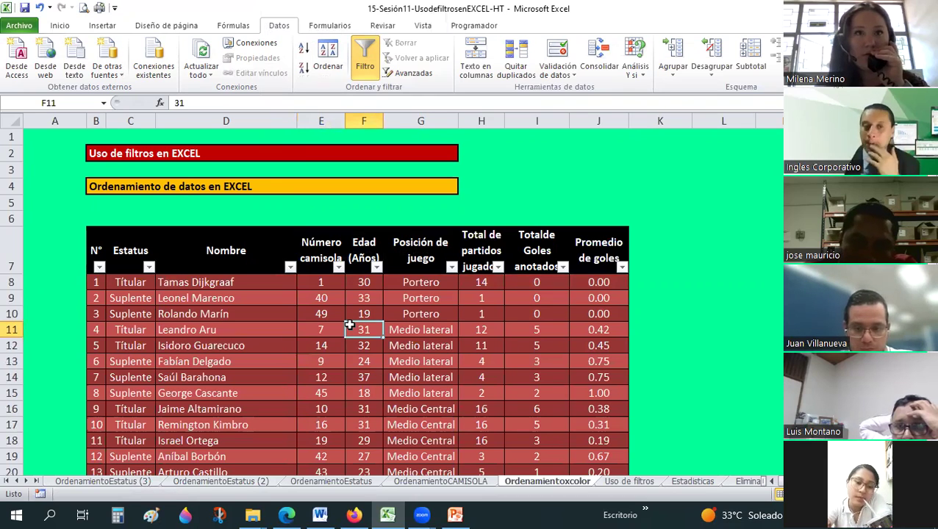
pyautogui.click(240, 282)
pyautogui.keyDown('ctrl'); pyautogui.click(249, 305); pyautogui.keyUp('ctrl')
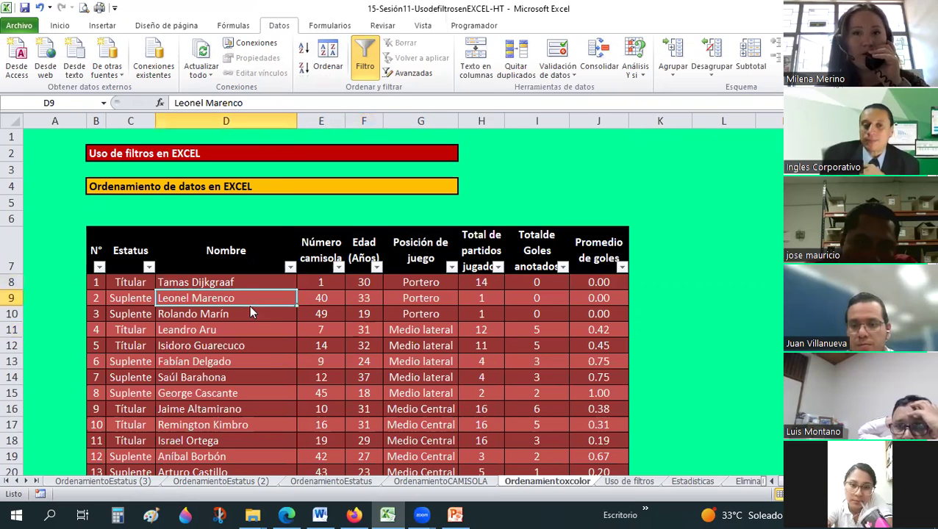
pyautogui.scroll(-4, 250, 305)
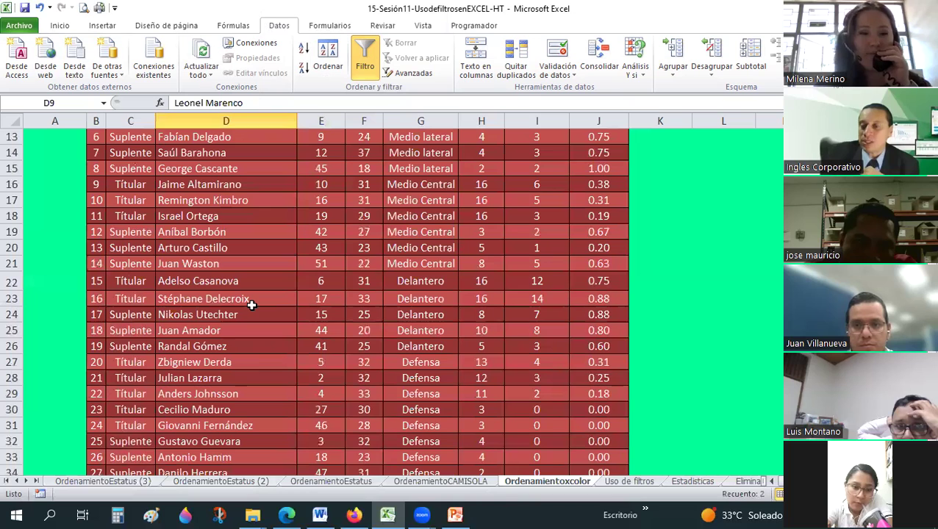
pyautogui.scroll(3, 251, 305)
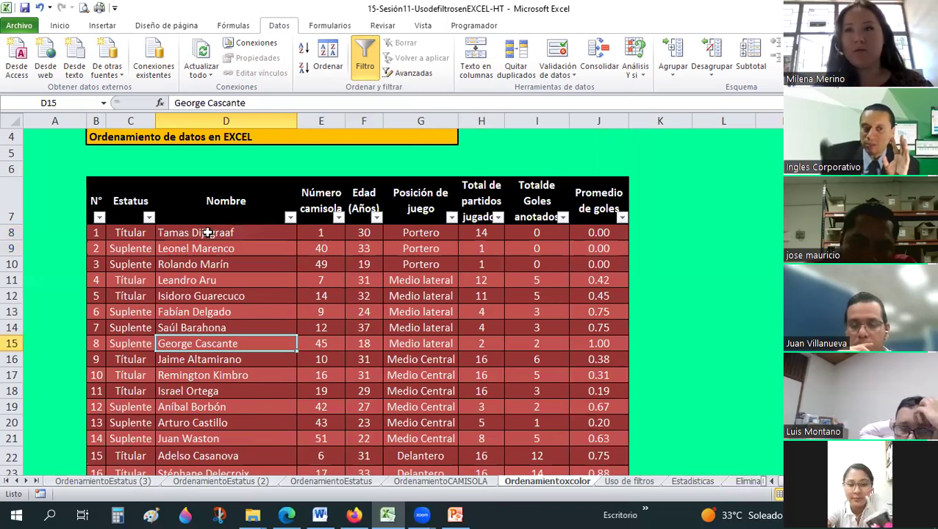
pyautogui.click(253, 233)
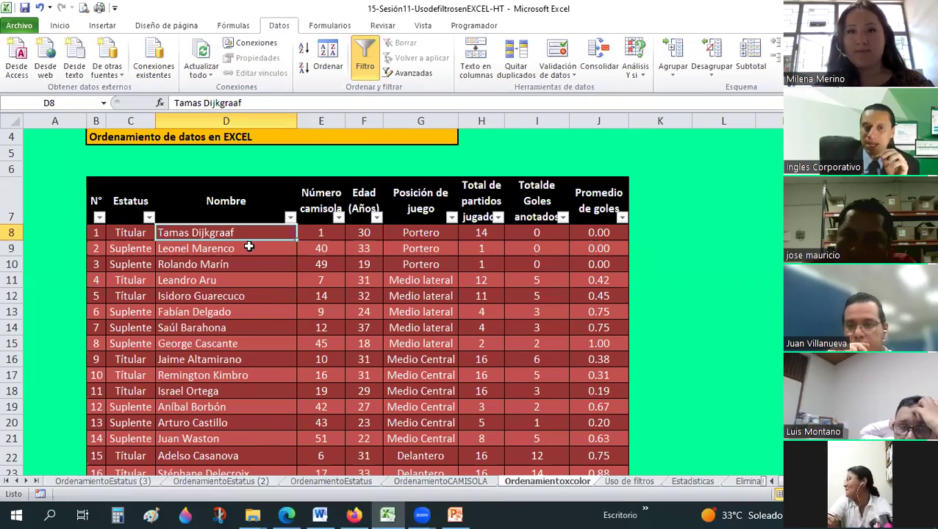
pyautogui.press('Down')
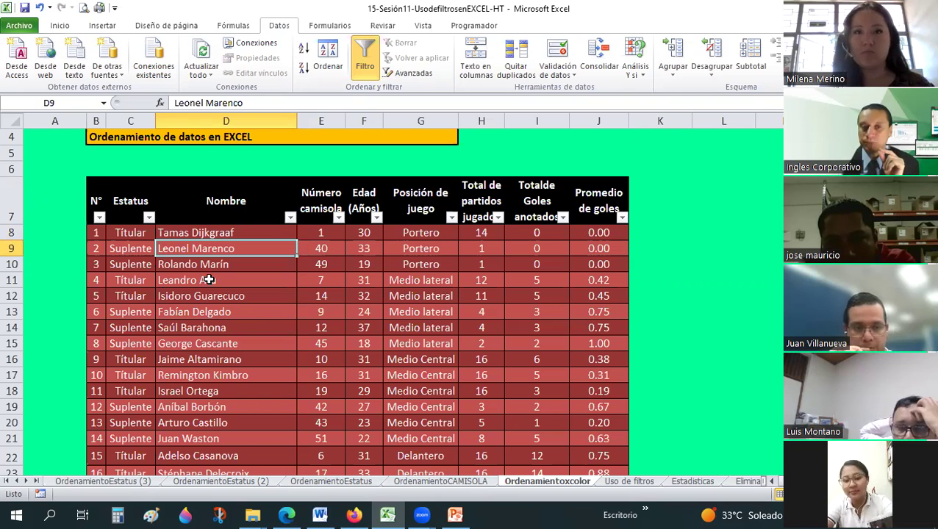
pyautogui.scroll(-1, 208, 280)
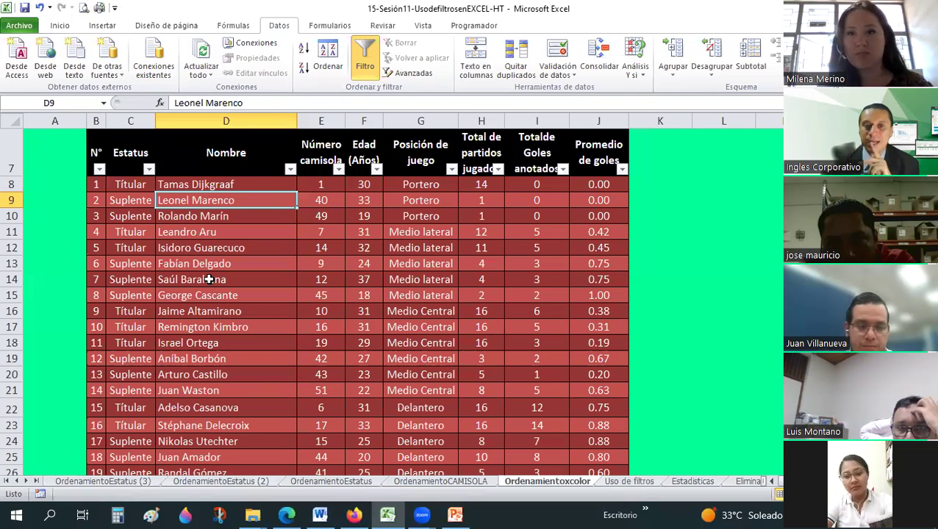
pyautogui.scroll(1, 208, 279)
pyautogui.scroll(-1, 209, 279)
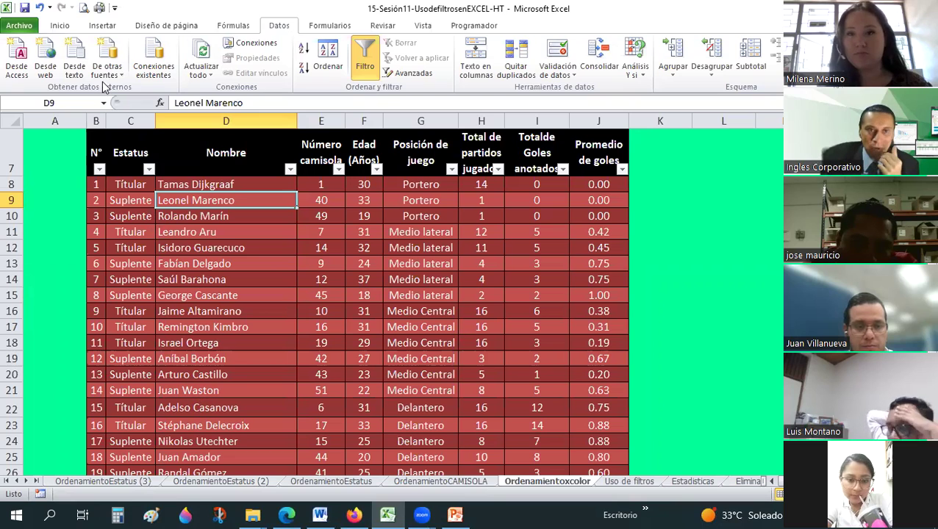
pyautogui.click(65, 28)
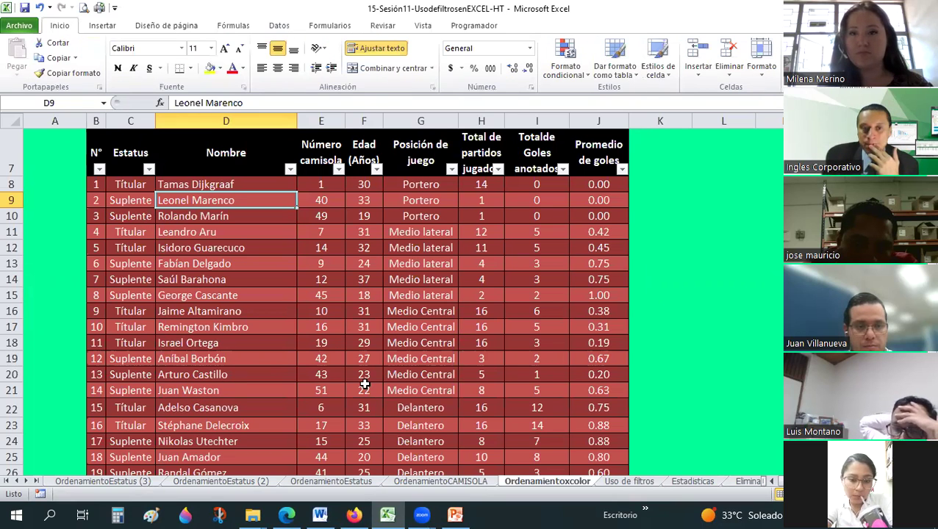
pyautogui.click(364, 216)
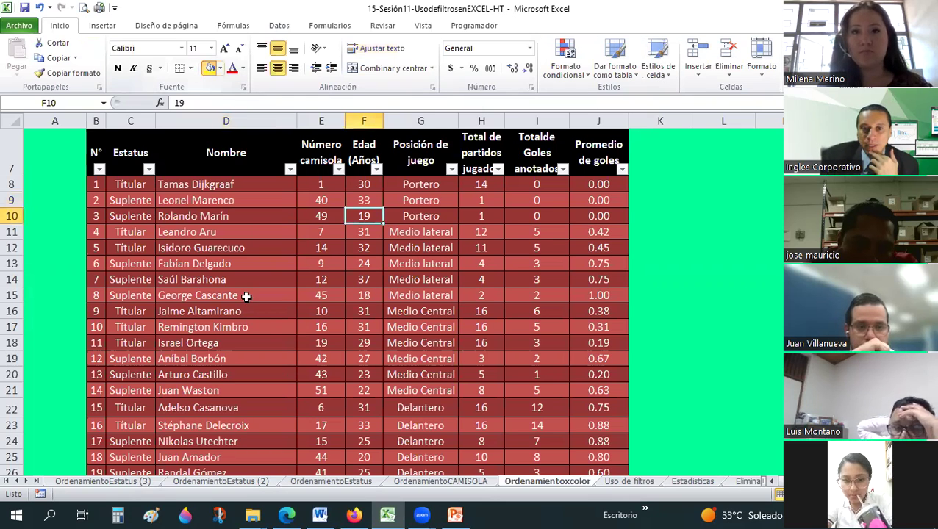
pyautogui.click(209, 67)
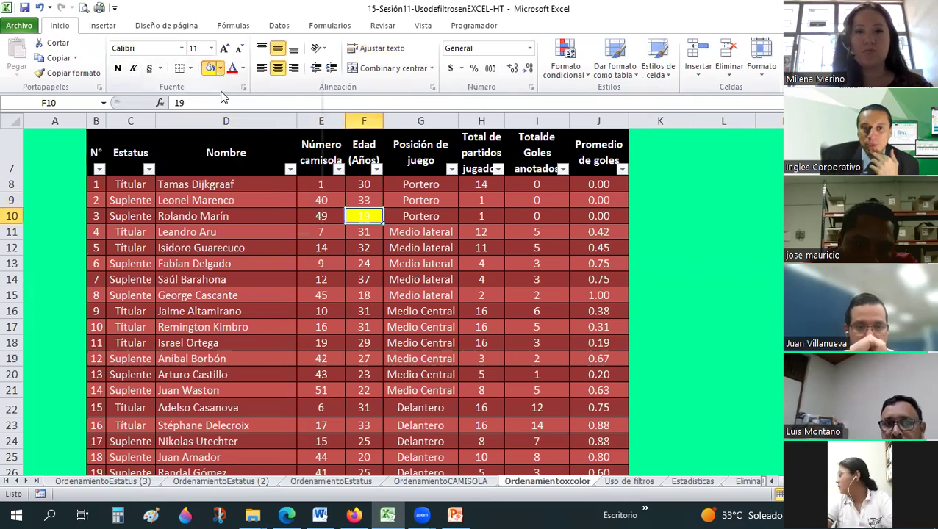
pyautogui.click(218, 67)
pyautogui.click(242, 205)
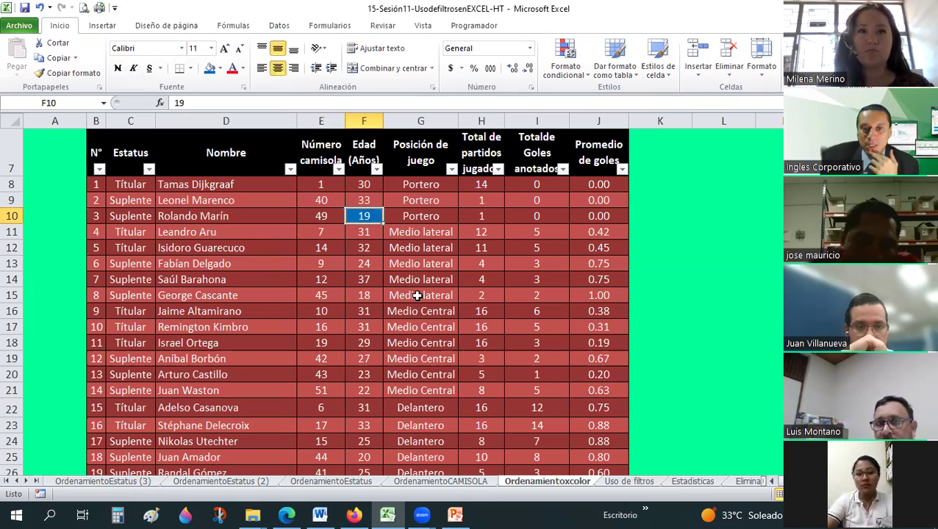
pyautogui.scroll(-1, 368, 209)
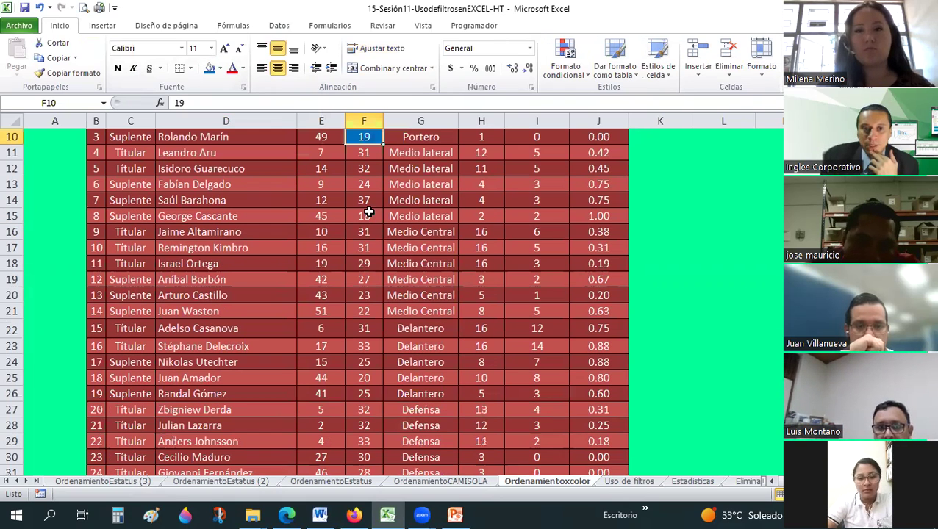
pyautogui.press('Down')
pyautogui.press('Down')
pyautogui.press('Down')
pyautogui.scroll(-1, 257, 290)
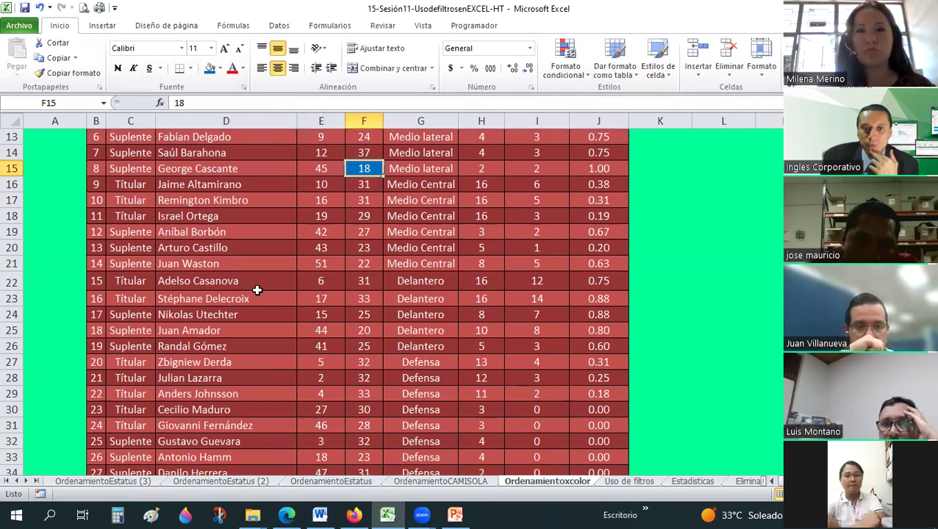
pyautogui.scroll(-1, 257, 291)
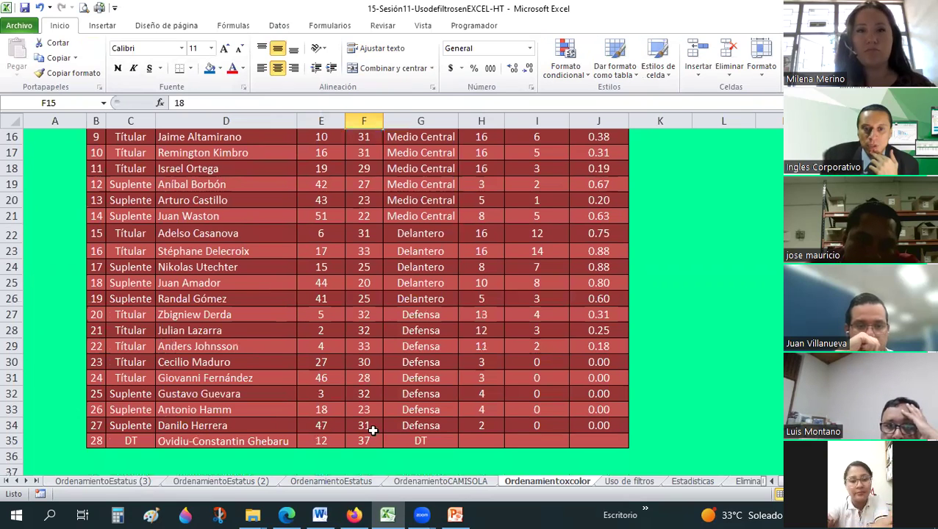
pyautogui.click(364, 283)
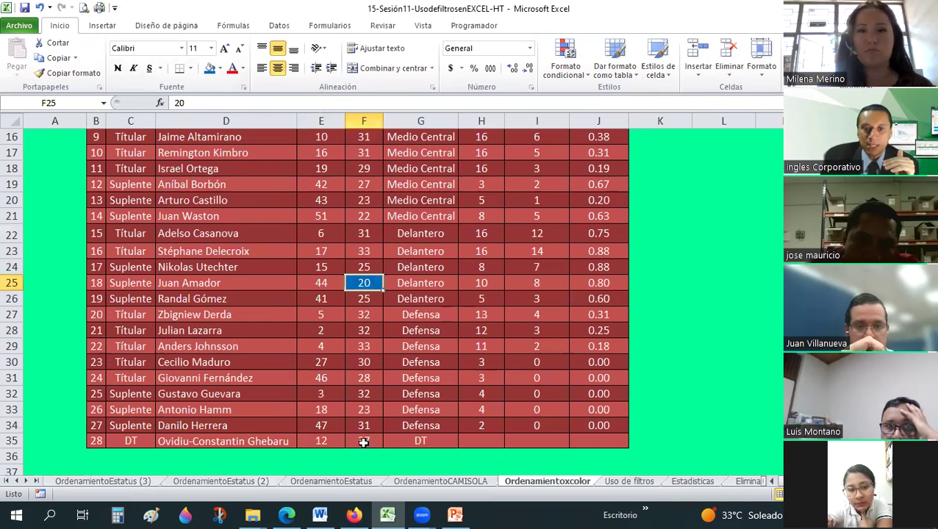
pyautogui.scroll(2, 410, 358)
pyautogui.scroll(1, 411, 358)
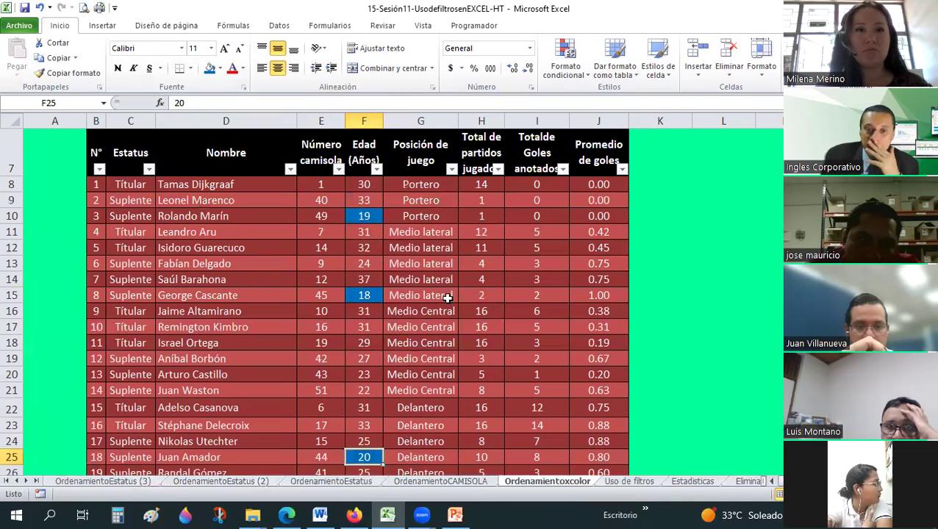
pyautogui.click(446, 295)
pyautogui.scroll(1, 453, 280)
pyautogui.click(449, 280)
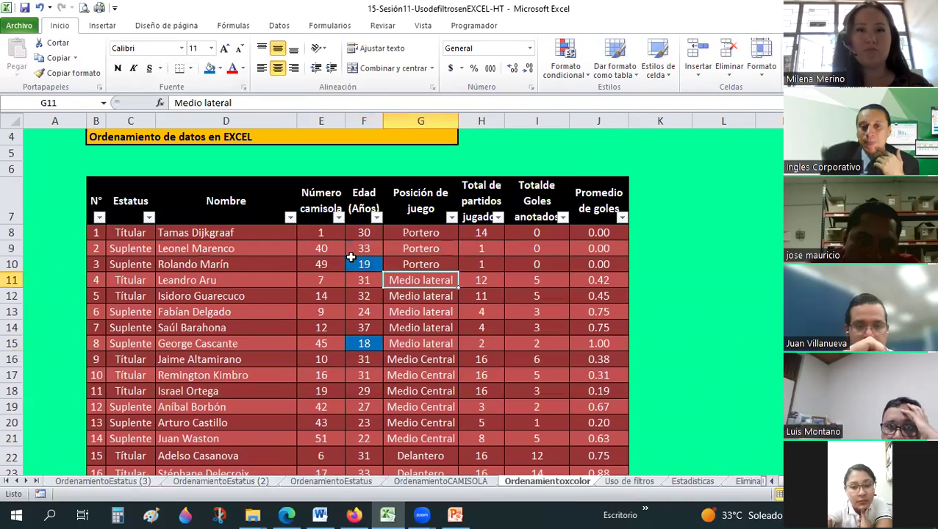
pyautogui.click(361, 267)
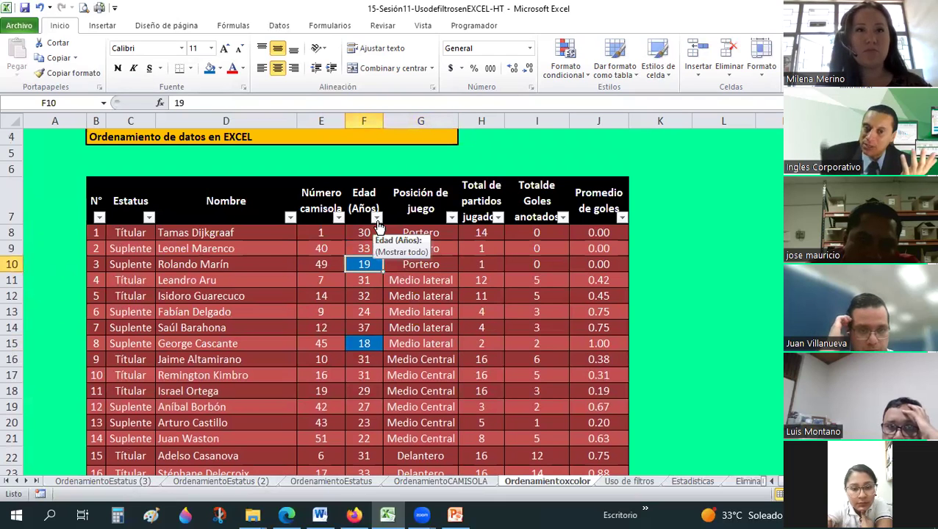
pyautogui.click(94, 263)
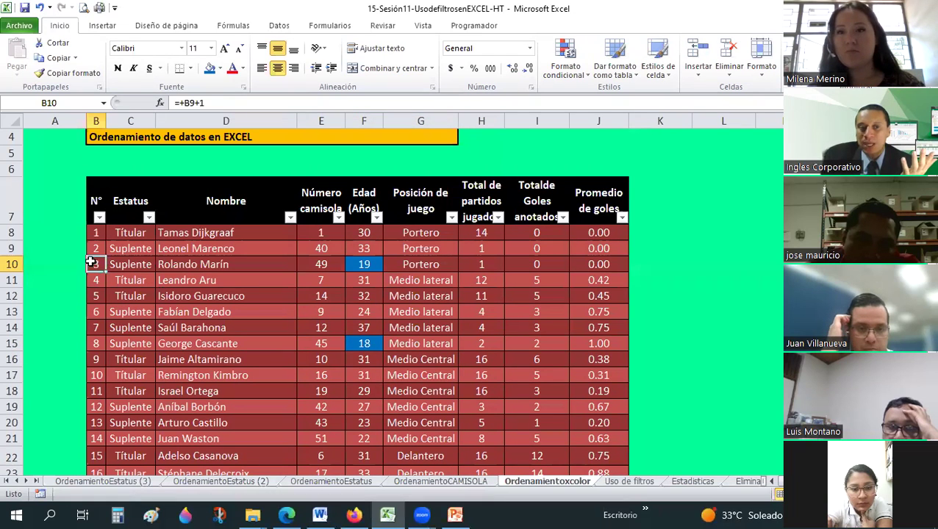
pyautogui.moveTo(93, 263); pyautogui.dragTo(580, 265)
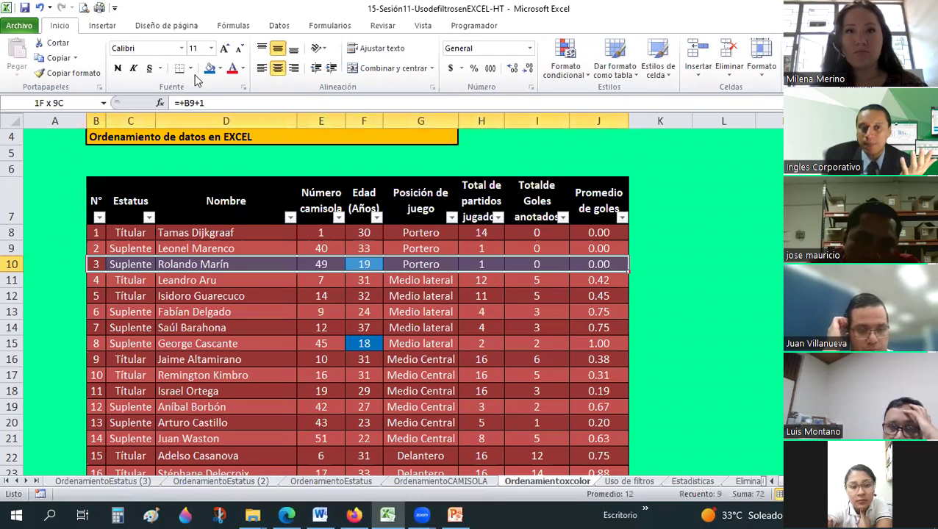
pyautogui.click(363, 328)
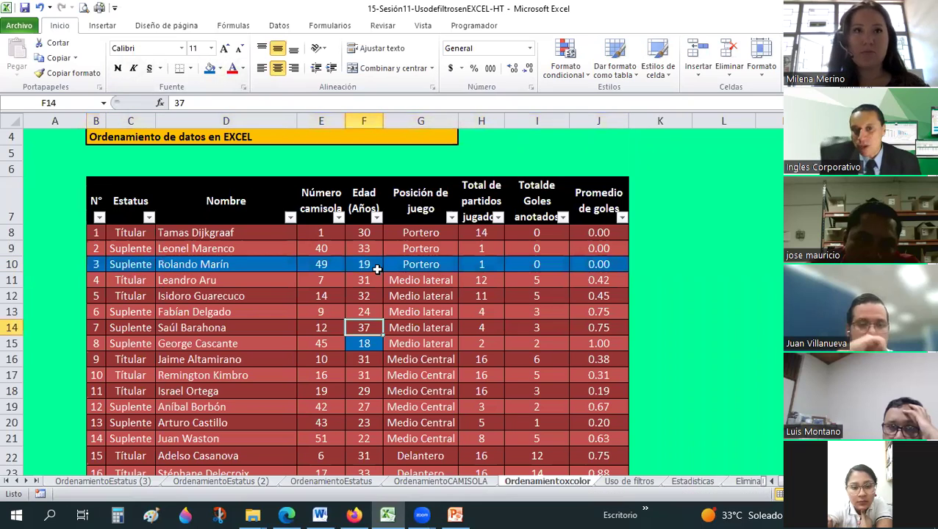
pyautogui.hotkey('ctrl', 'z')
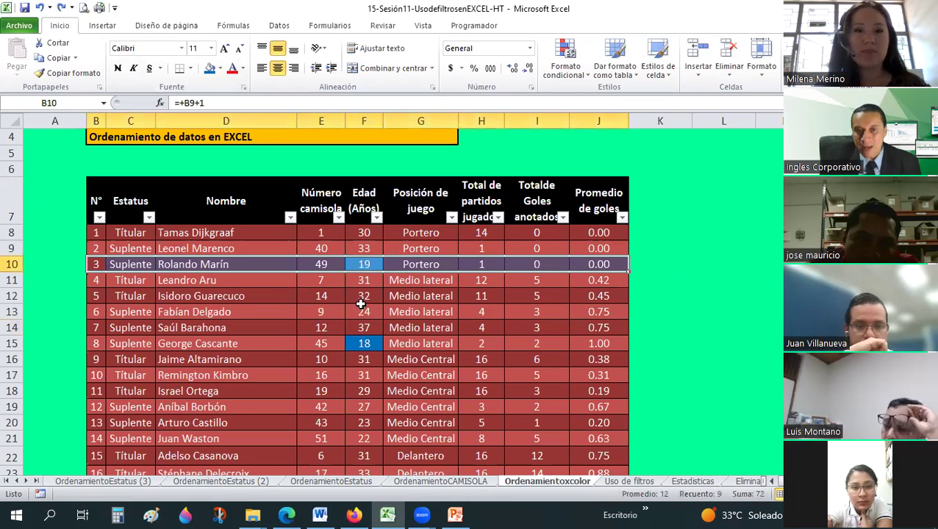
pyautogui.click(364, 312)
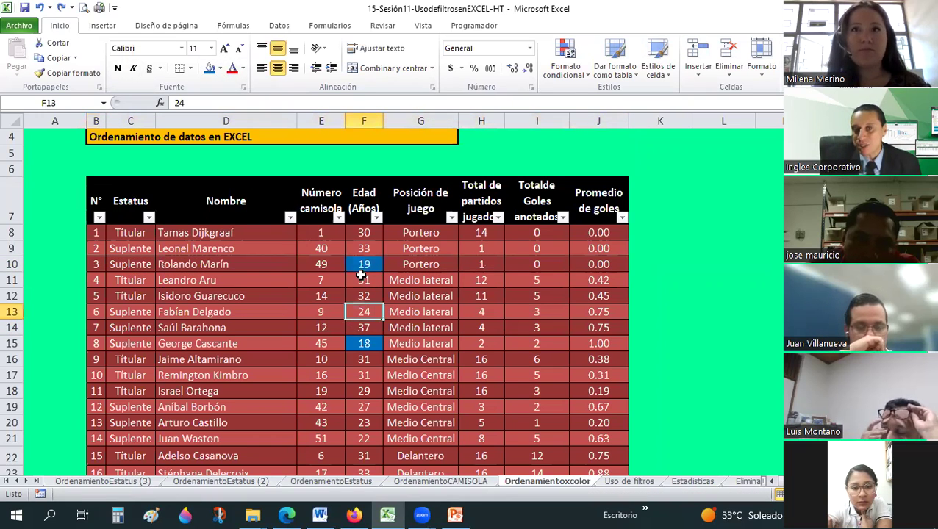
# Filter Edad (Años) by blue cell colour, leaving the ages 19, 18 and 20.
pyautogui.click(375, 219)
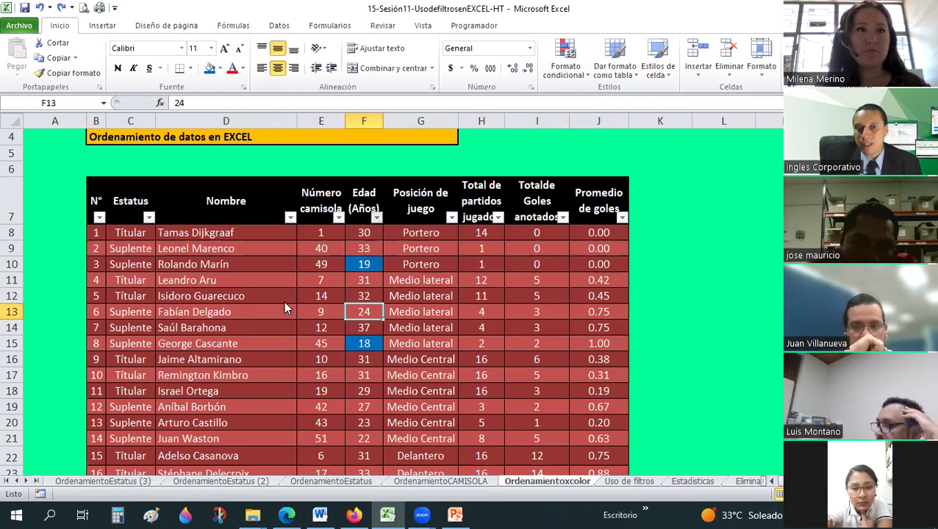
pyautogui.moveTo(353, 294)
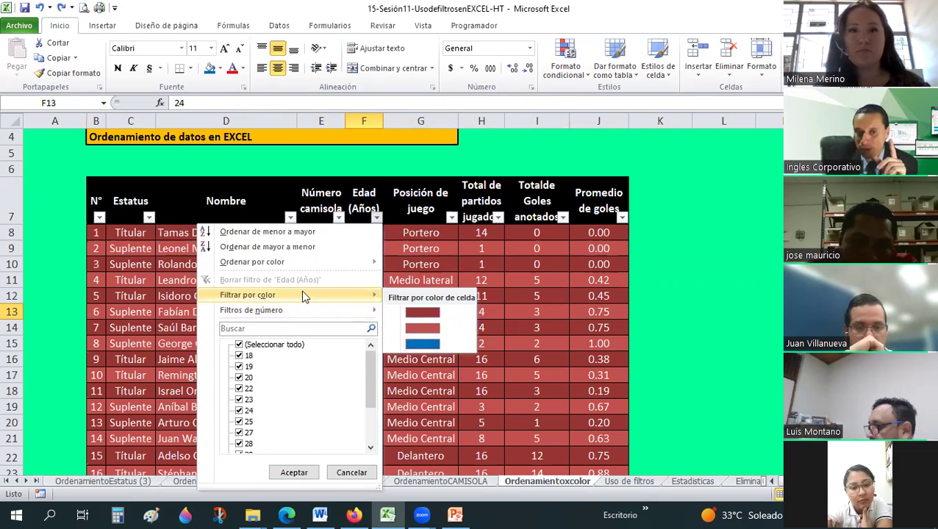
pyautogui.moveTo(274, 266)
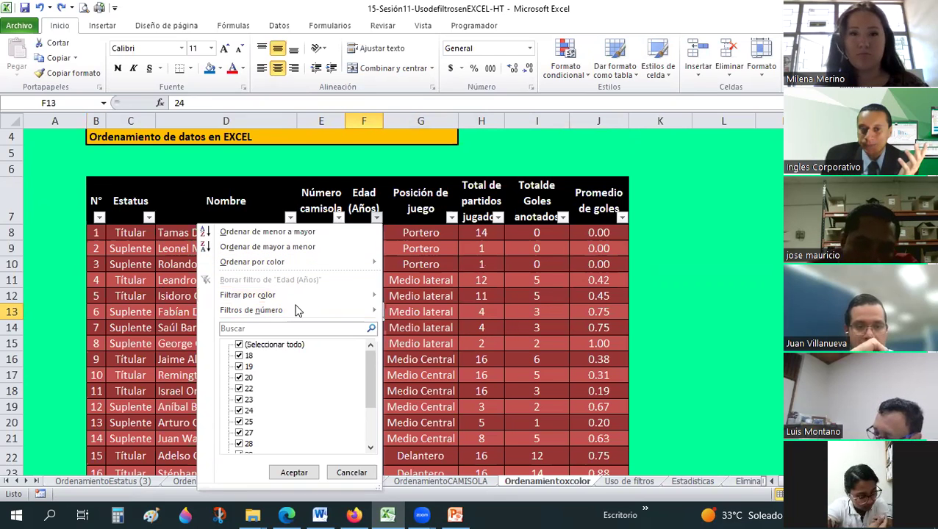
pyautogui.moveTo(323, 307)
pyautogui.moveTo(250, 295)
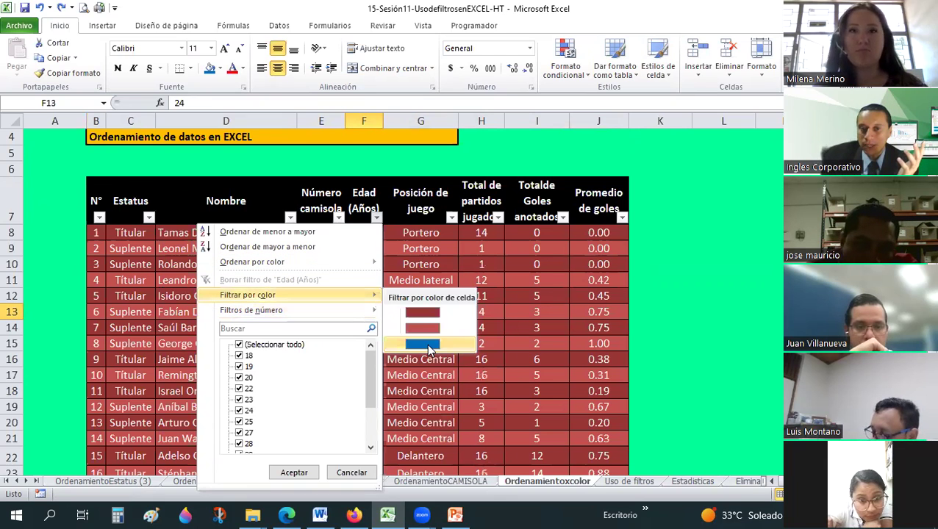
pyautogui.click(430, 340)
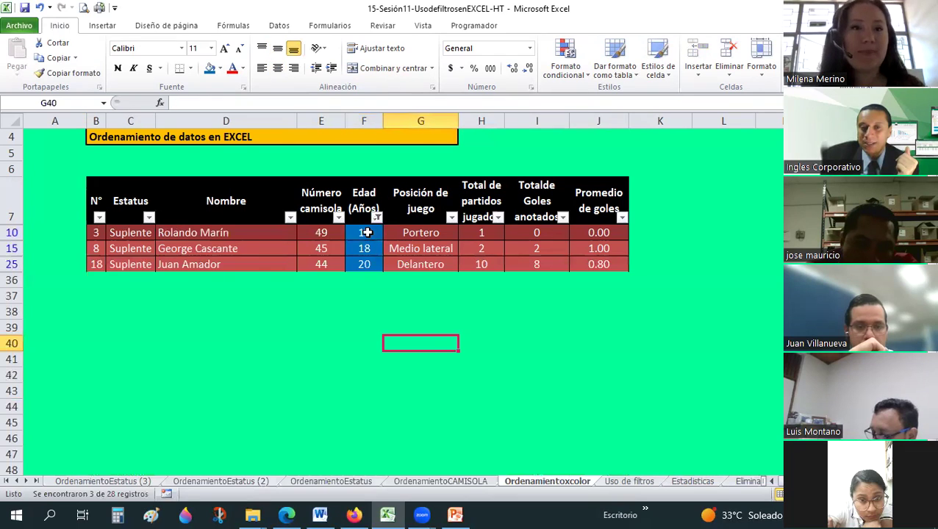
pyautogui.hotkey('shift', 'Return')
pyautogui.press('Return')
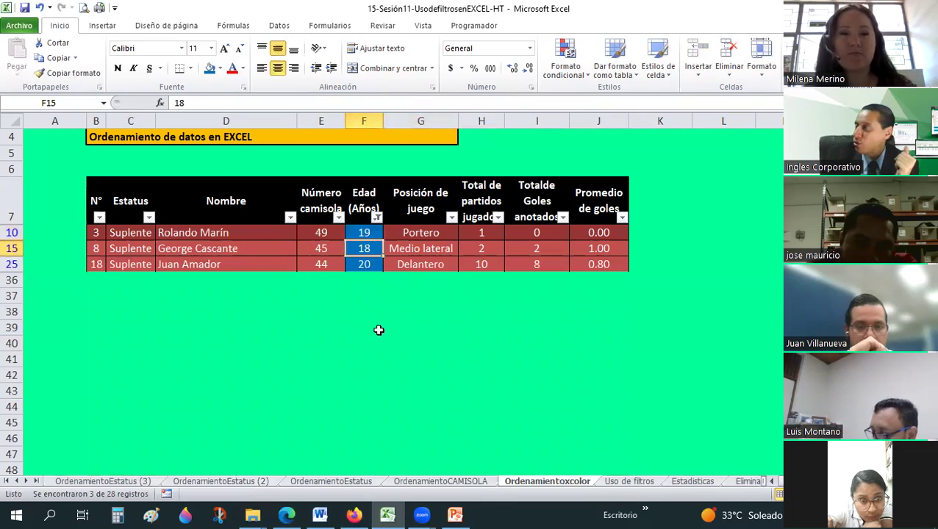
pyautogui.press('Return')
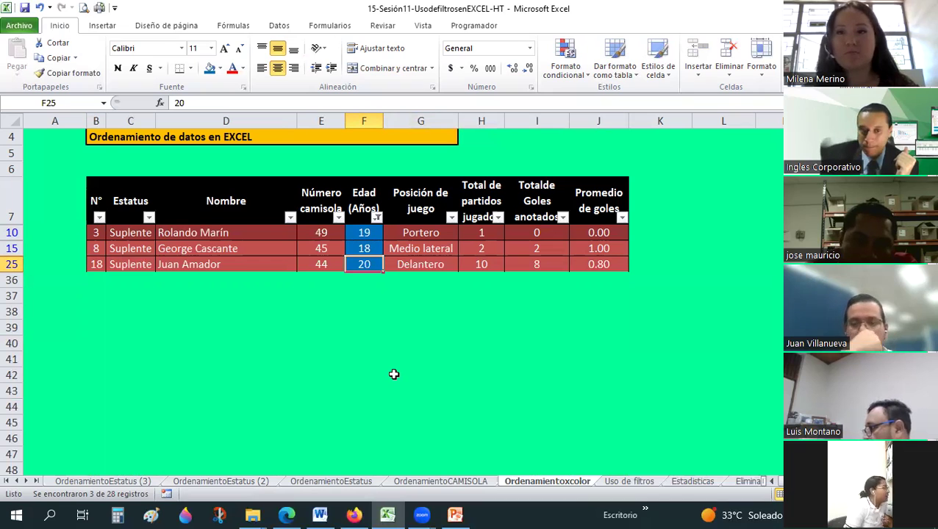
pyautogui.click(377, 219)
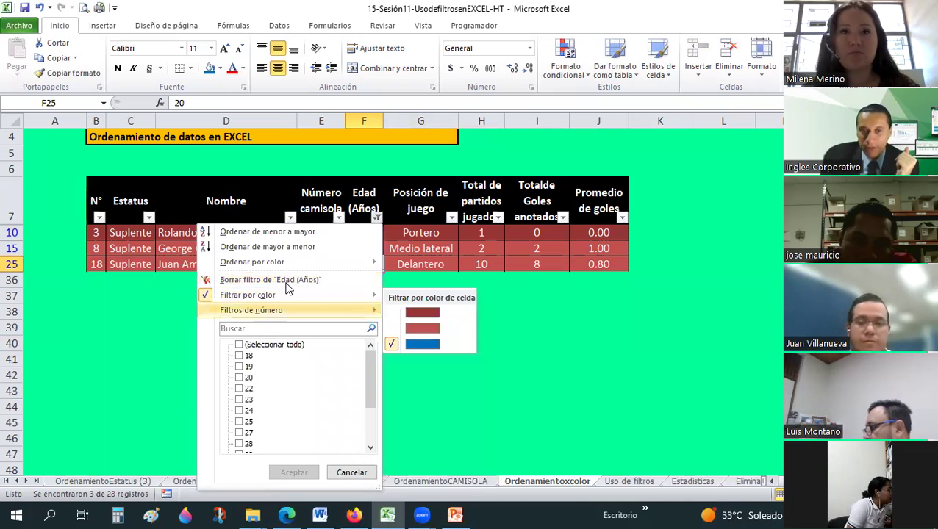
# Clear the Edad (Años) filter and undo the colour filter and blue and yellow fills on age 19.
pyautogui.click(287, 280)
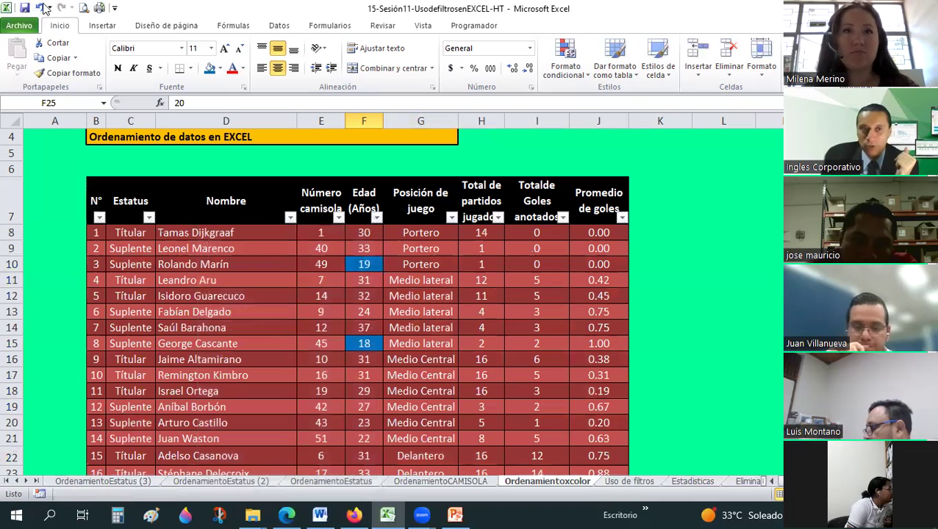
pyautogui.click(40, 7)
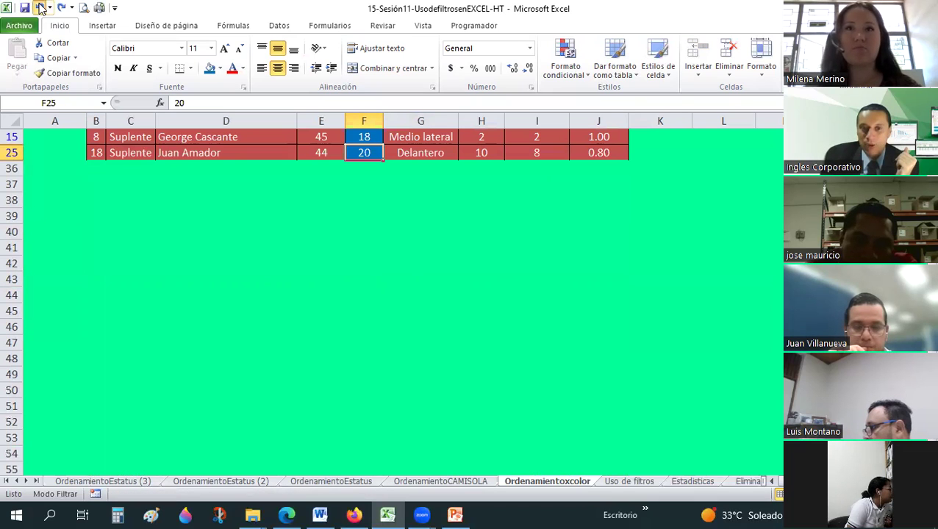
pyautogui.click(41, 7)
pyautogui.click(40, 8)
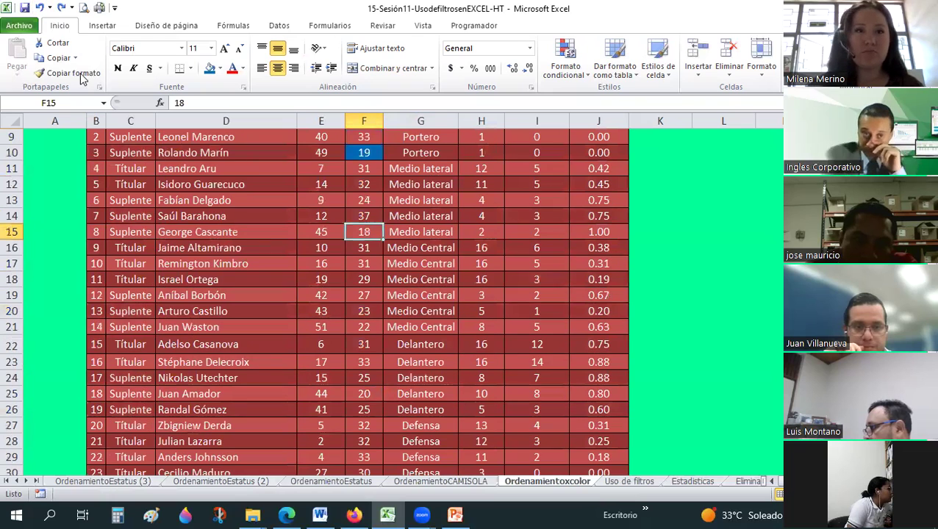
pyautogui.click(40, 7)
pyautogui.click(40, 8)
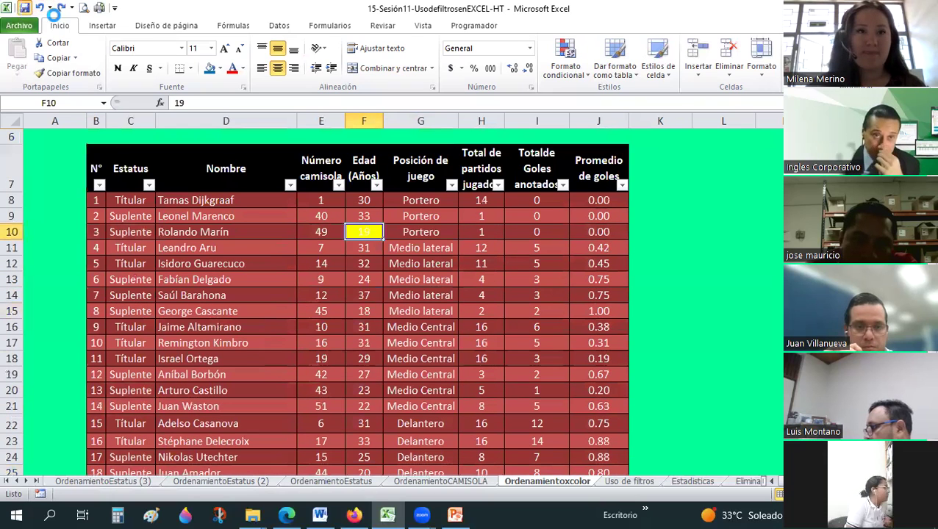
pyautogui.click(40, 7)
# Select the player table from the Estatus header down.
pyautogui.click(321, 311)
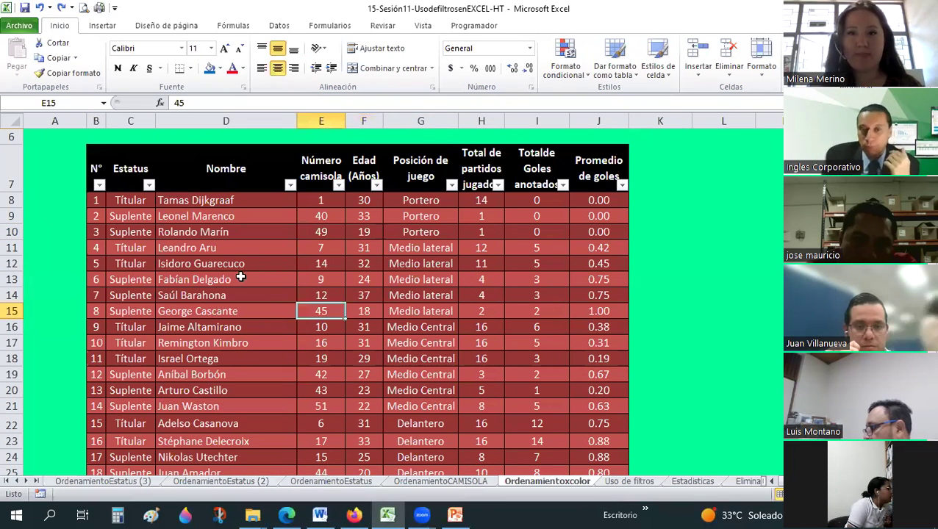
pyautogui.moveTo(131, 169); pyautogui.dragTo(243, 173)
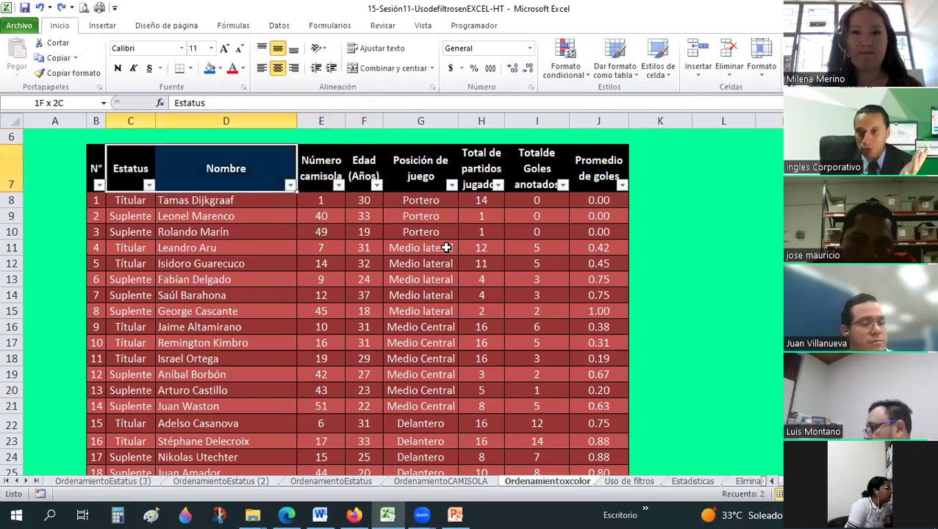
pyautogui.moveTo(586, 420); pyautogui.dragTo(603, 457)
pyautogui.scroll(4, 294, 262)
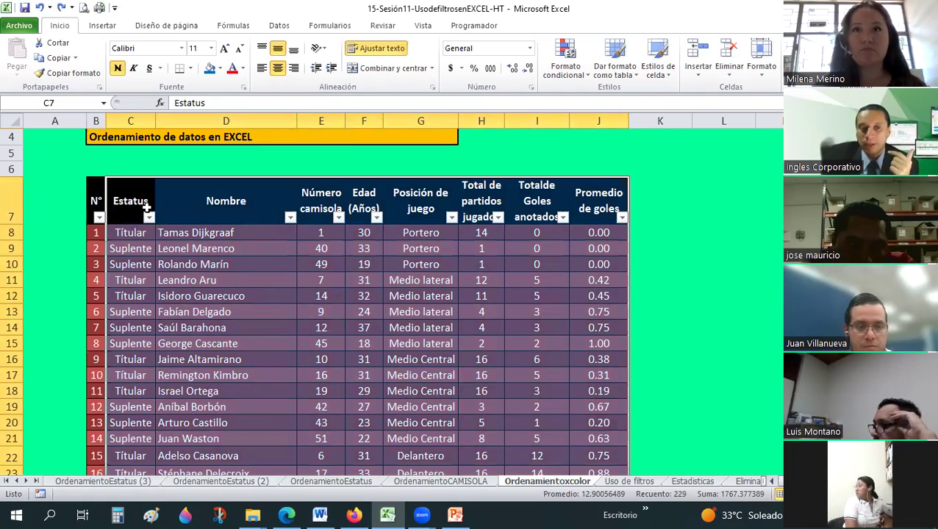
# Sort the table by Estatus cell colour with the dark red rows on top.
pyautogui.press('Down')
pyautogui.press('Down')
pyautogui.hotkey('alt', 'Down')
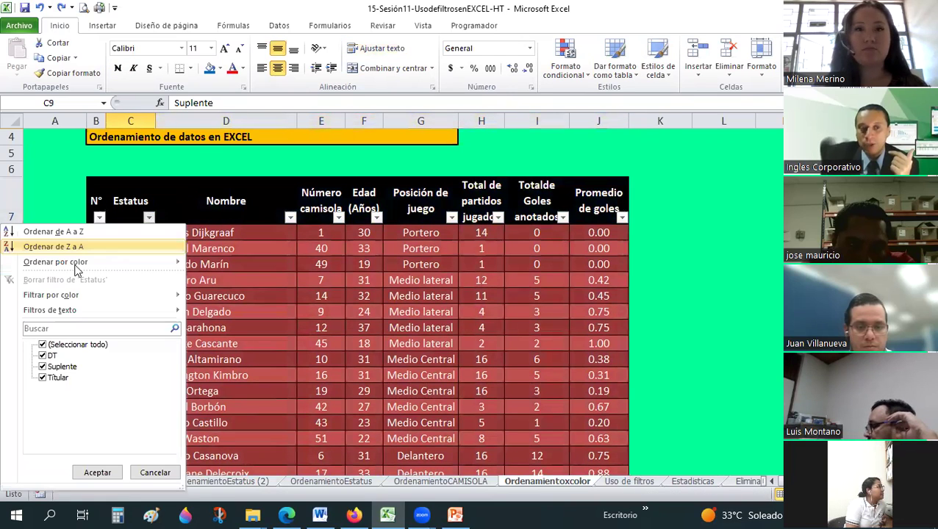
pyautogui.moveTo(109, 266)
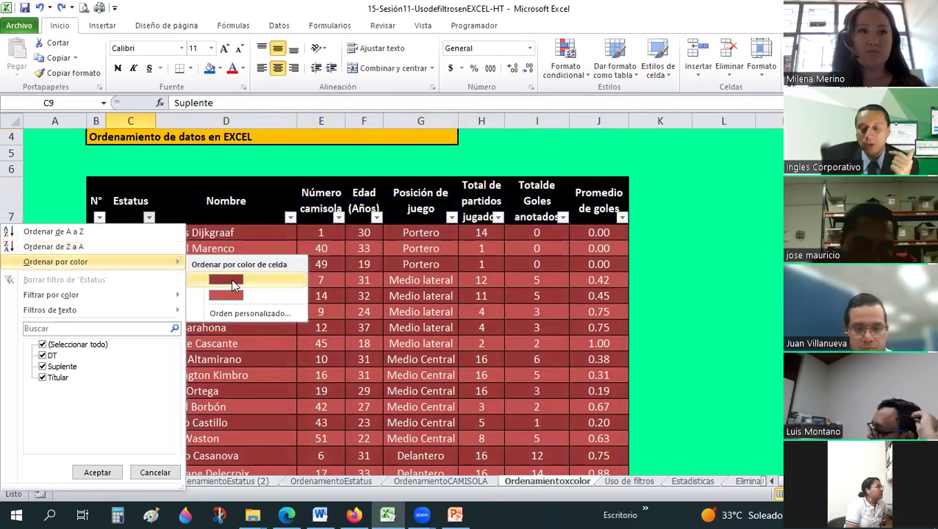
pyautogui.click(231, 279)
# Select the top sorted rows to review them, then clear the selection.
pyautogui.click(156, 216)
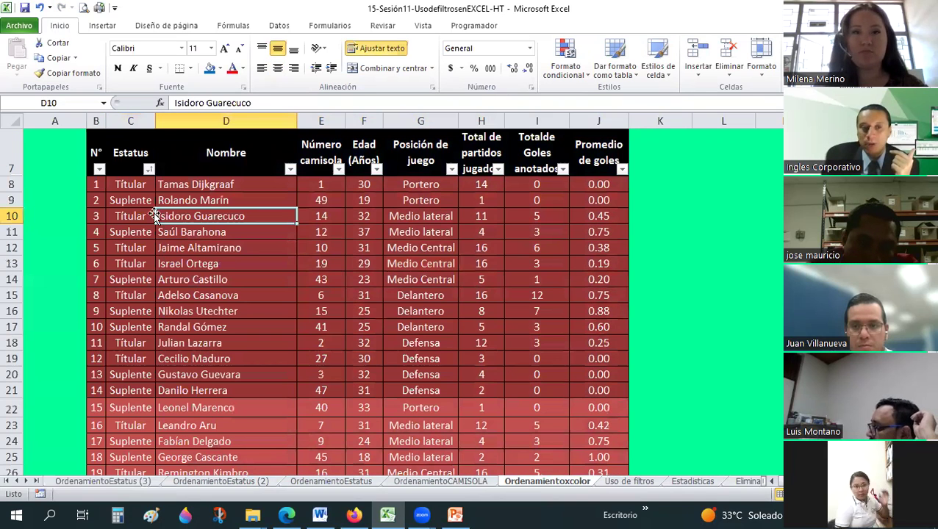
pyautogui.moveTo(140, 182); pyautogui.dragTo(371, 232)
pyautogui.moveTo(599, 369); pyautogui.dragTo(604, 440)
pyautogui.scroll(-3, 166, 244)
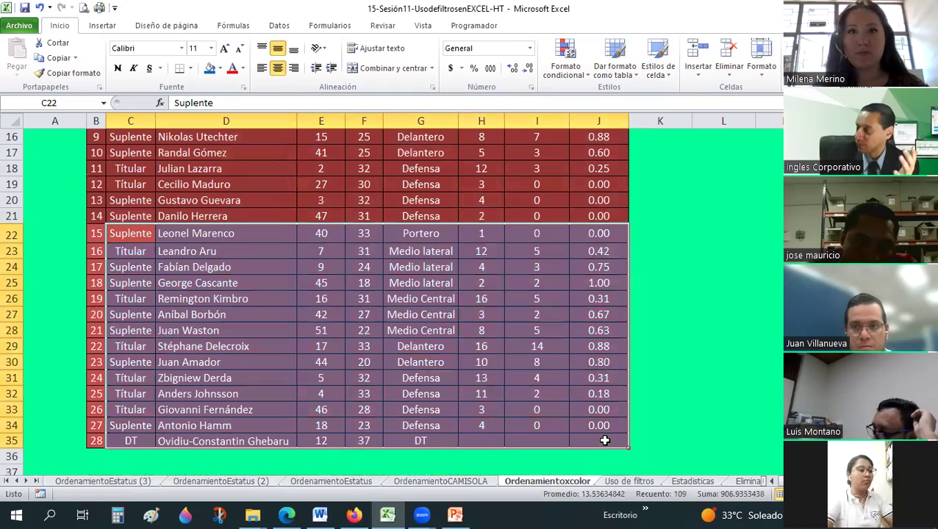
pyautogui.scroll(1, 341, 314)
pyautogui.scroll(4, 341, 314)
pyautogui.click(342, 314)
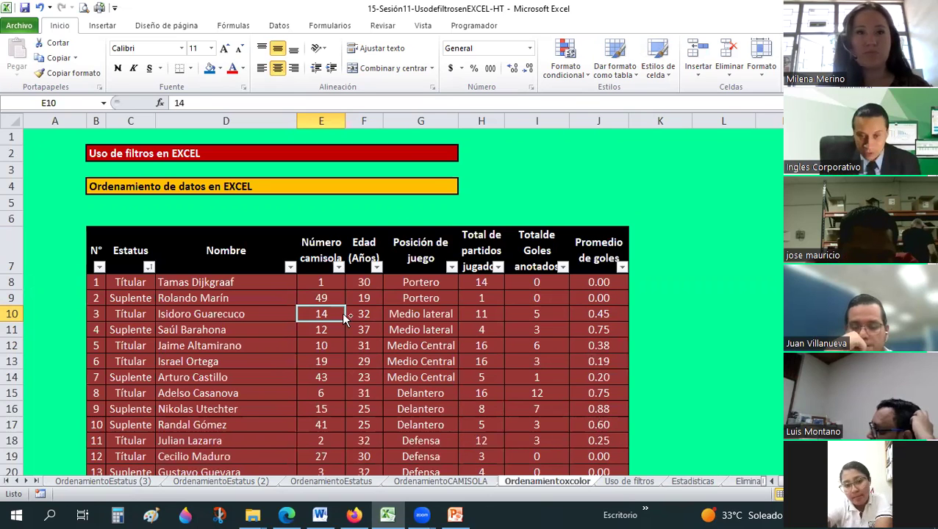
# Undo the colour sort and copy the Ordenamientoxcolor sheet as Ordenamientoxcolor (2).
pyautogui.hotkey('ctrl', 'z')
pyautogui.click(342, 314)
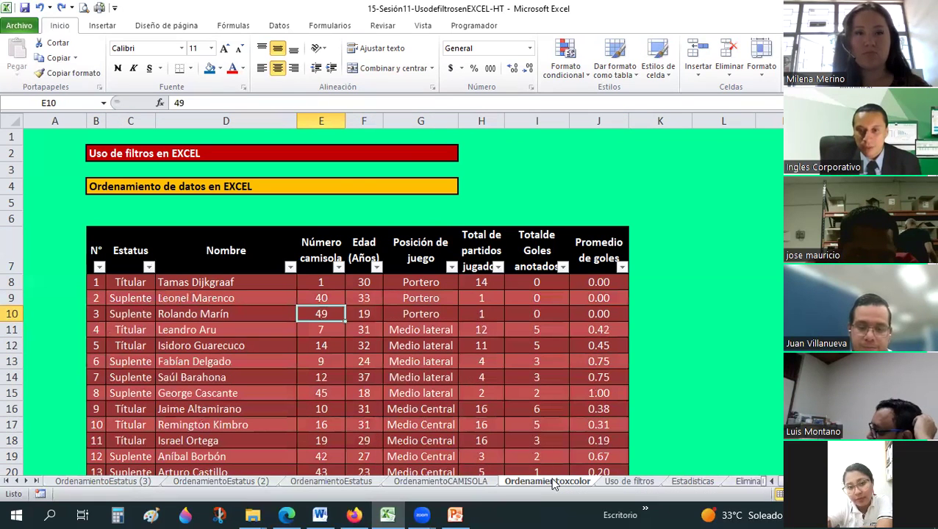
pyautogui.rightClick(551, 481)
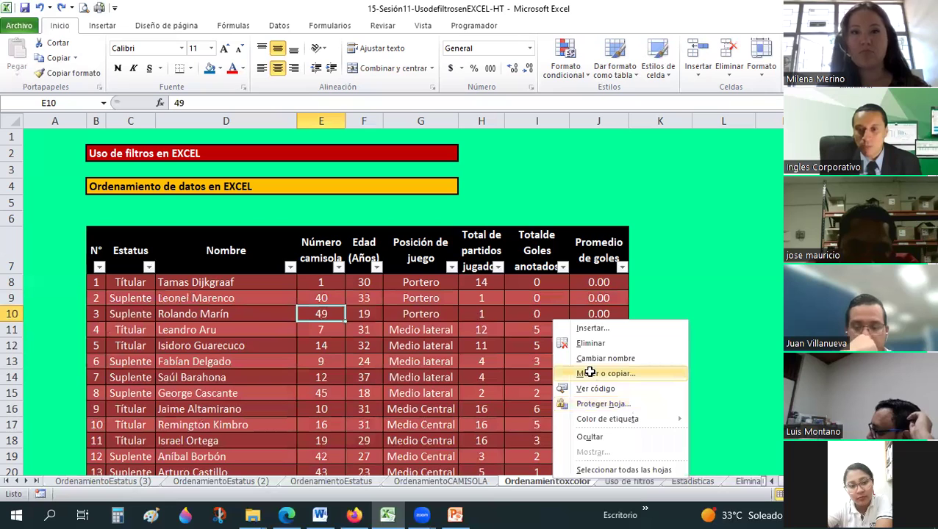
pyautogui.click(605, 374)
pyautogui.click(544, 384)
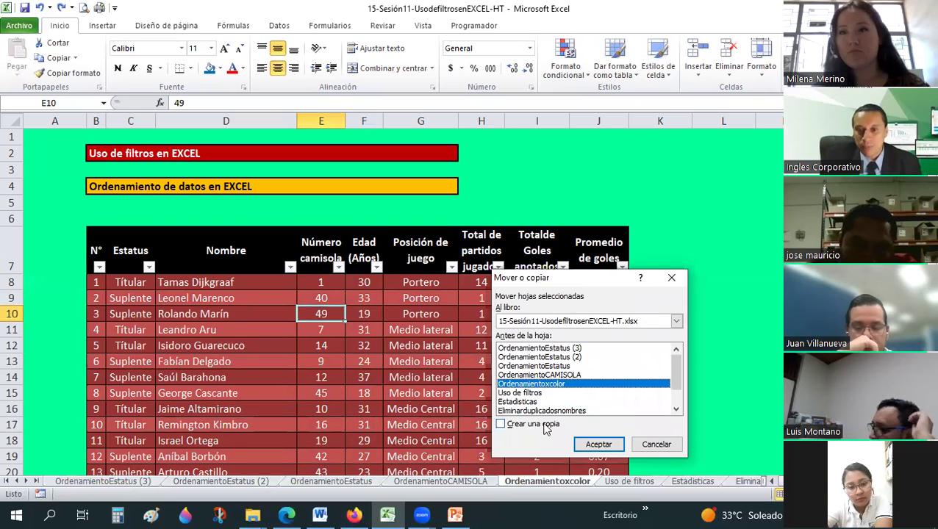
pyautogui.click(500, 424)
pyautogui.press('Return')
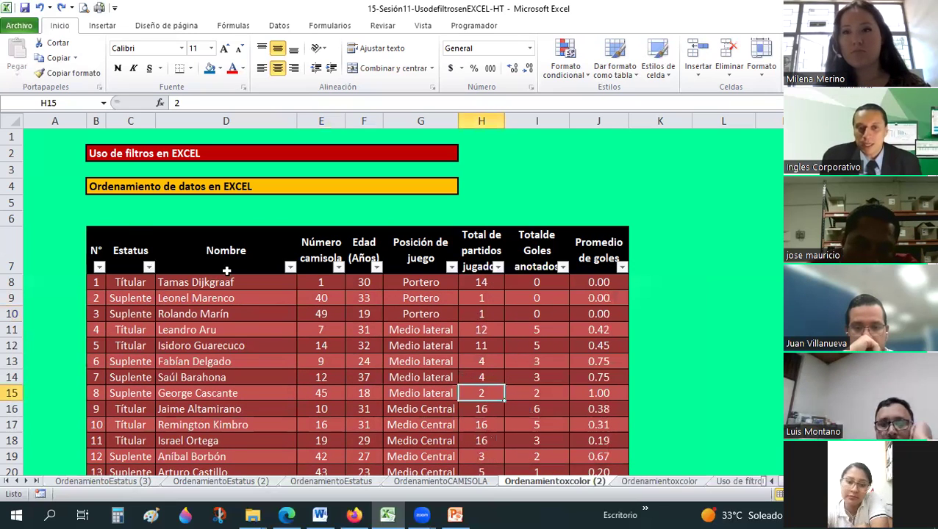
# Sort the copy's table by Nombre cell colour with the 14 dark red rows first.
pyautogui.scroll(-1, 136, 226)
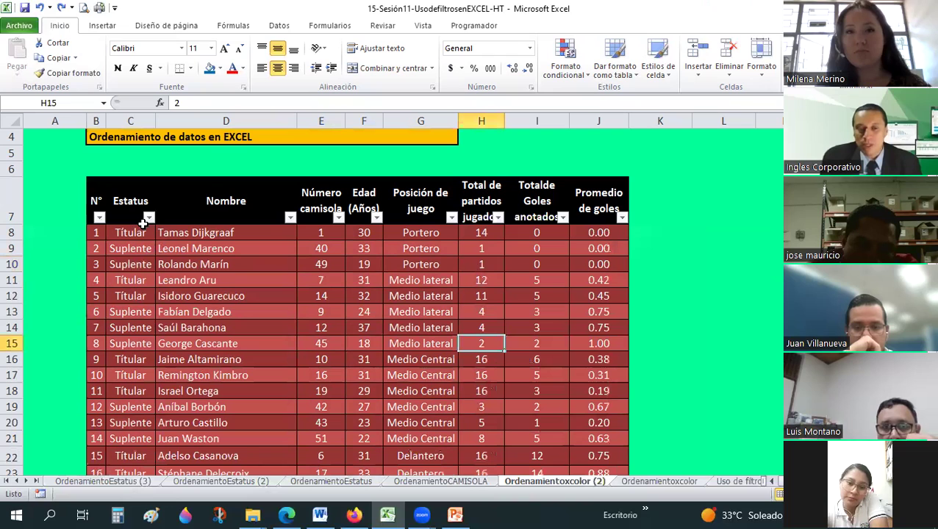
pyautogui.click(291, 217)
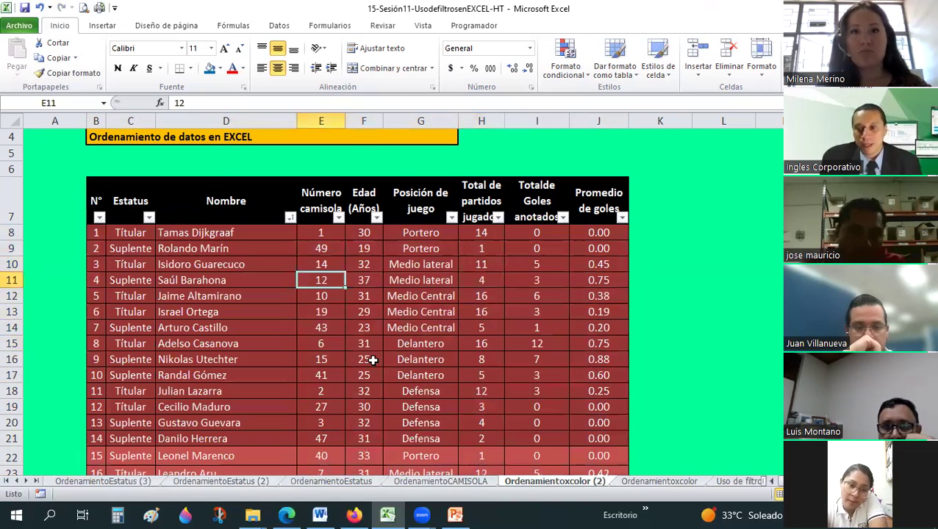
pyautogui.scroll(-2, 250, 290)
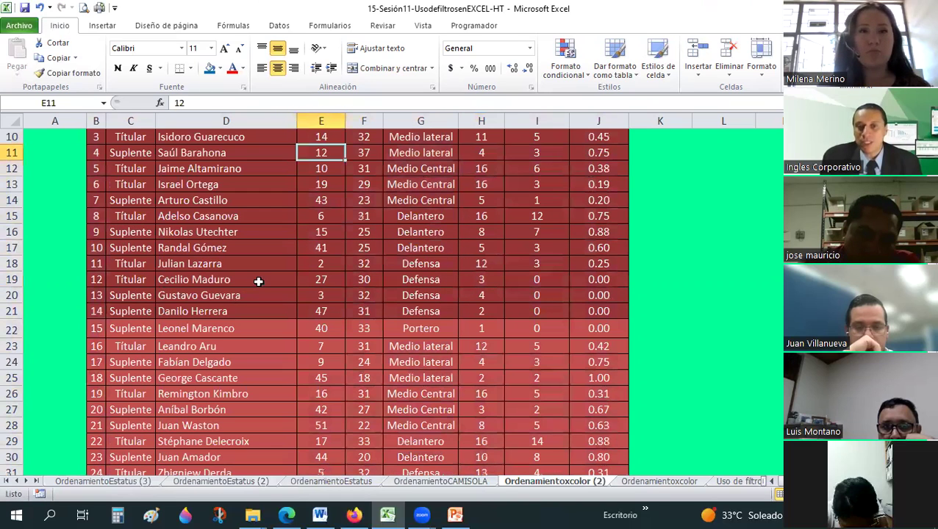
pyautogui.scroll(2, 258, 282)
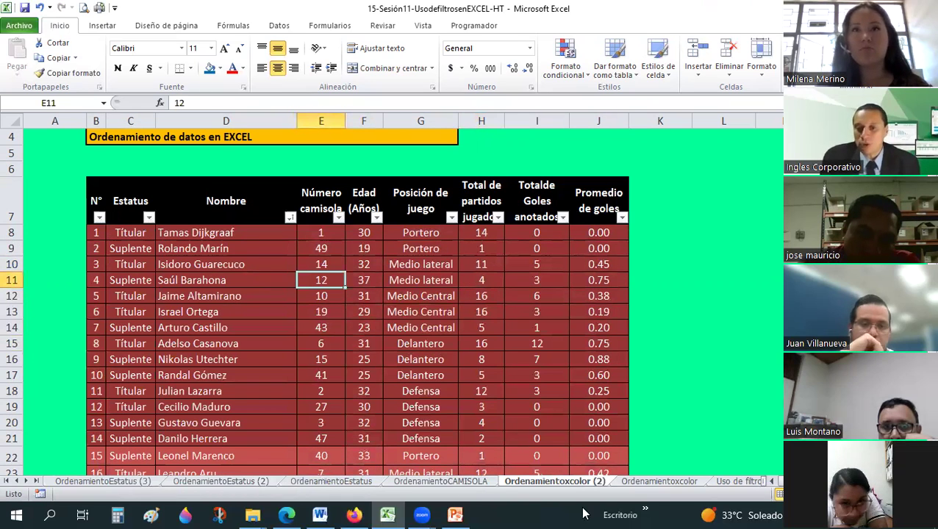
# Copy the Ordenamientoxcolor sheet, placing the new copy before the original.
pyautogui.click(637, 488)
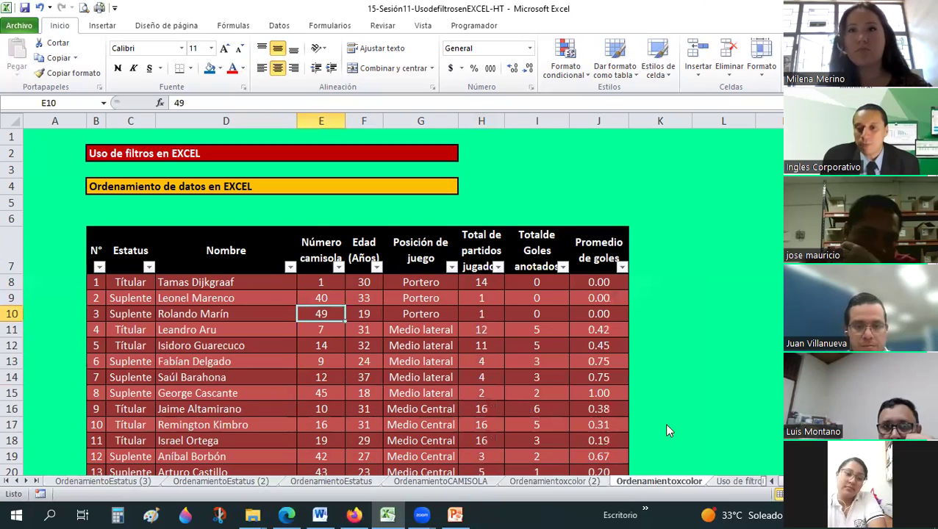
pyautogui.rightClick(636, 485)
pyautogui.click(648, 379)
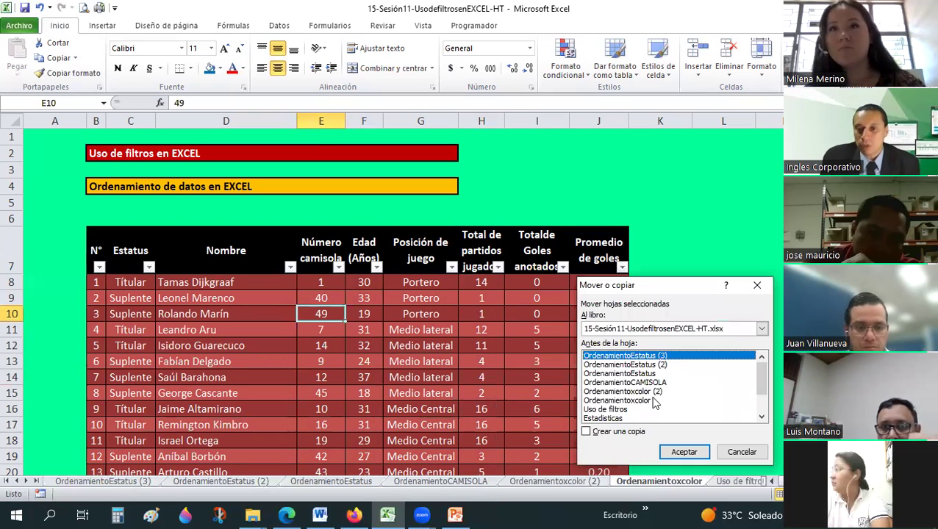
pyautogui.click(651, 391)
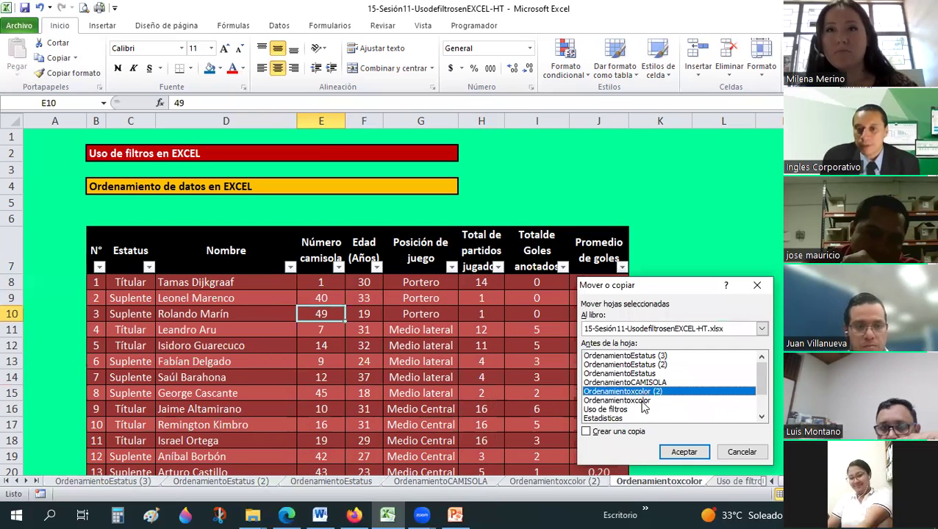
pyautogui.click(640, 400)
pyautogui.click(683, 453)
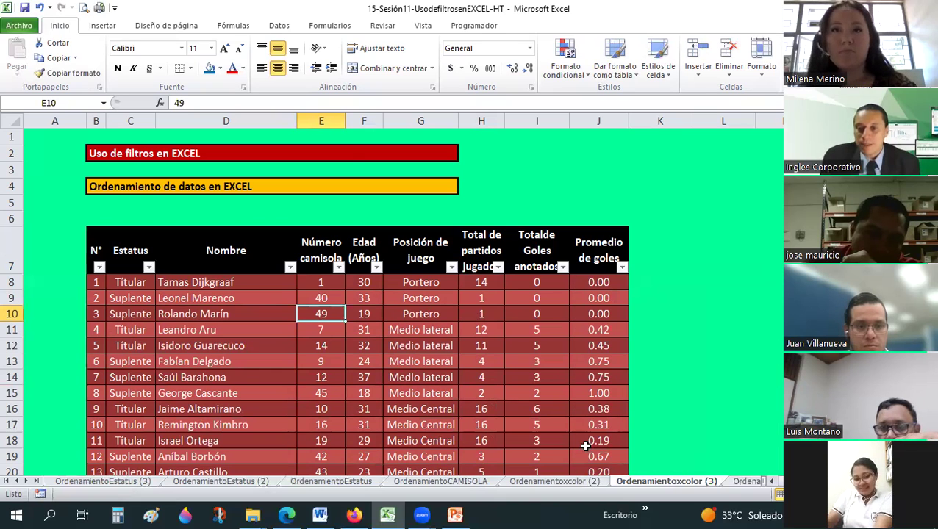
# Fill the rows of players 8, 17 and 22 (rows 15, 24, 29) blue.
pyautogui.scroll(-2, 202, 336)
pyautogui.moveTo(96, 294); pyautogui.dragTo(631, 289)
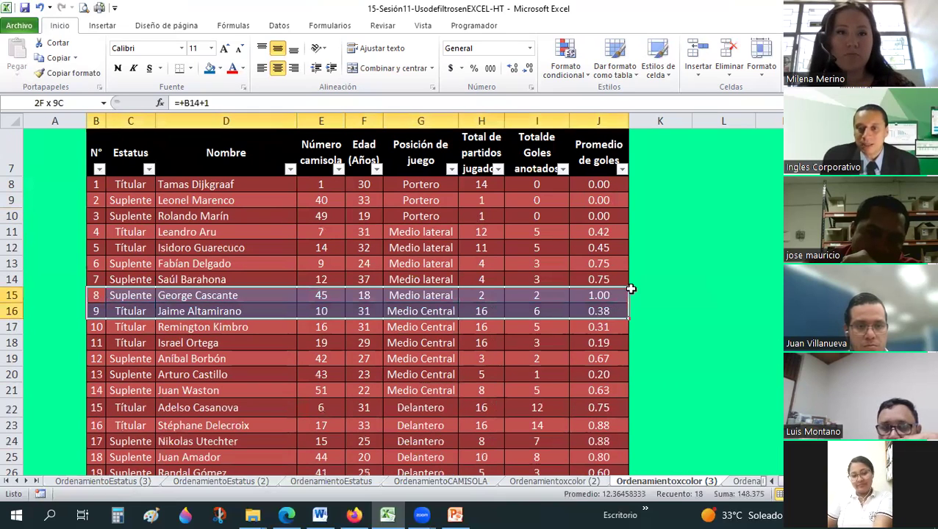
pyautogui.moveTo(390, 193); pyautogui.dragTo(390, 295)
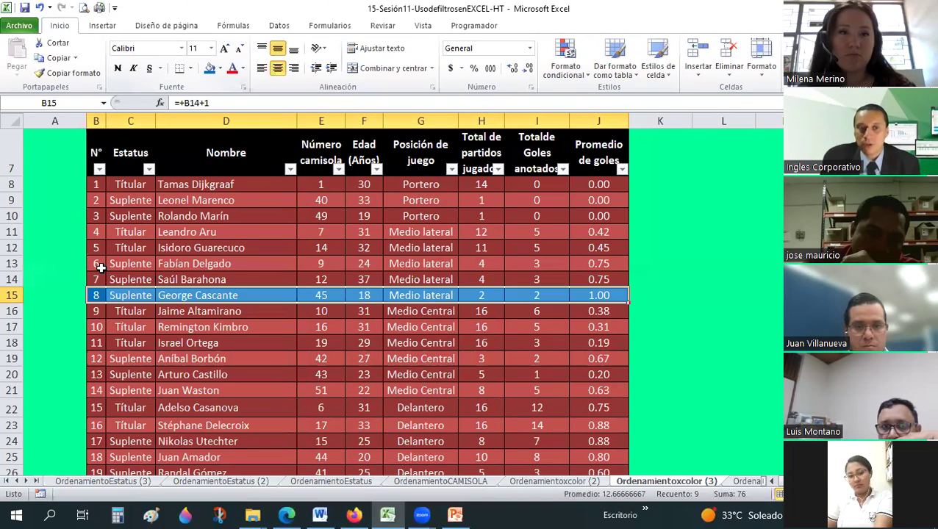
pyautogui.scroll(-3, 468, 254)
pyautogui.moveTo(96, 267); pyautogui.dragTo(633, 269)
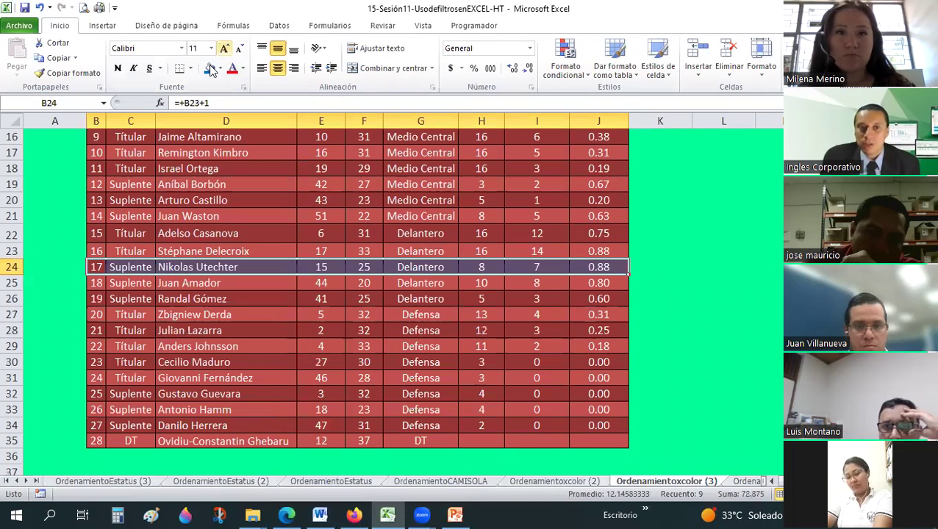
pyautogui.moveTo(613, 343); pyautogui.dragTo(96, 346)
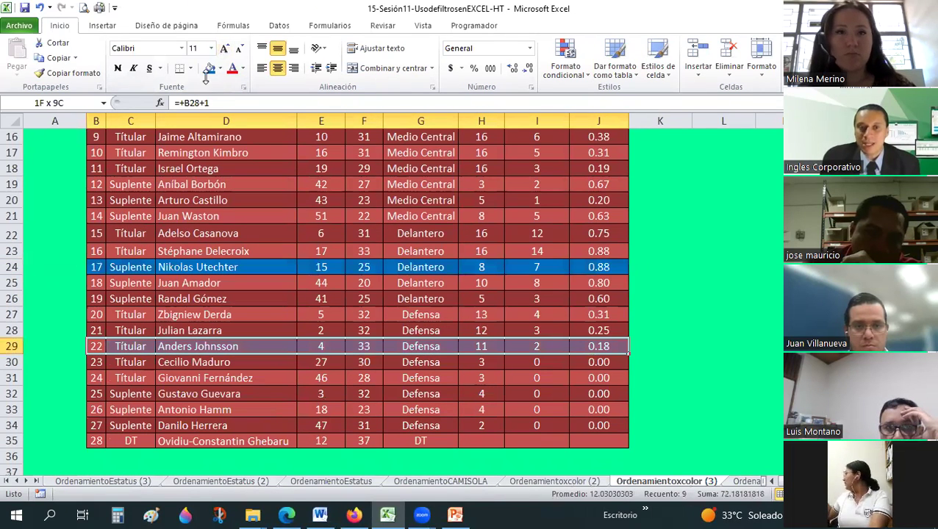
pyautogui.click(209, 68)
pyautogui.click(237, 255)
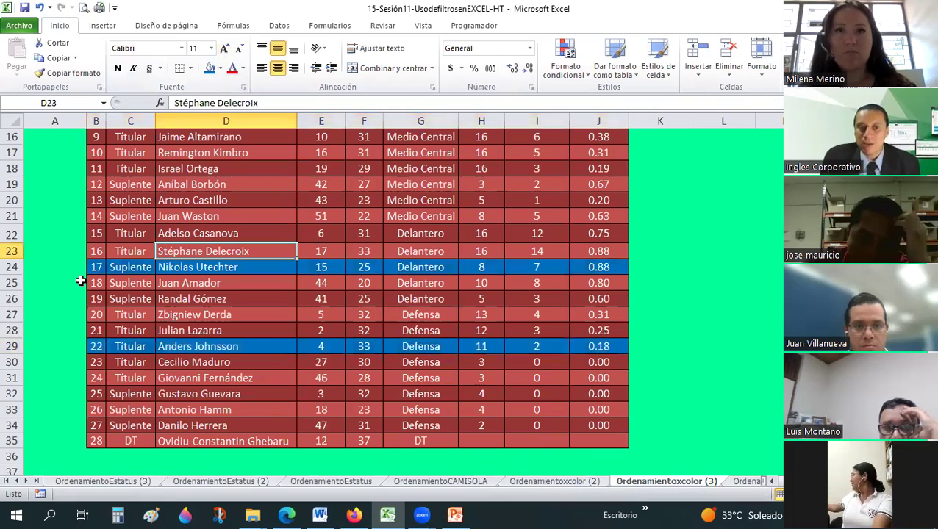
pyautogui.click(477, 269)
pyautogui.scroll(2, 478, 270)
pyautogui.click(485, 280)
pyautogui.scroll(2, 485, 287)
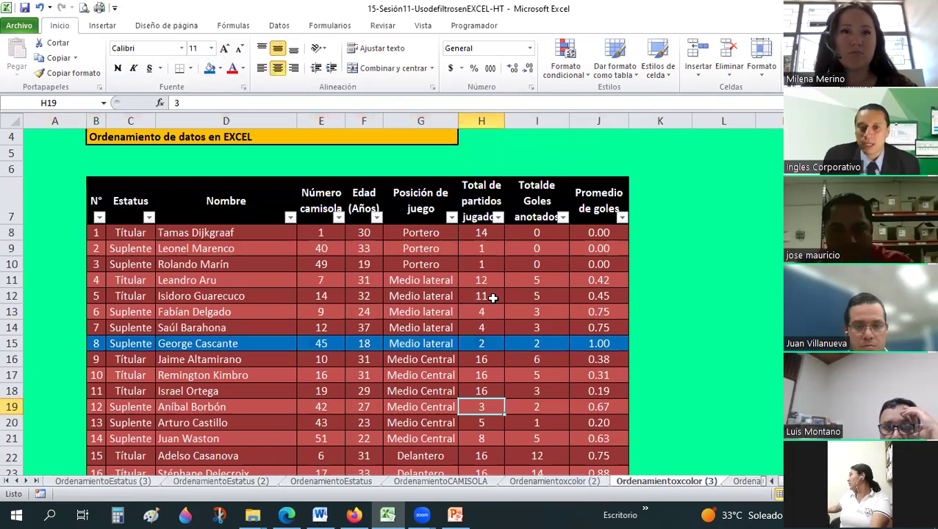
# Filter Total de partidos by blue fill color, then go back to Ordenamientoxcolor (2).
pyautogui.moveTo(481, 296); pyautogui.dragTo(481, 280)
pyautogui.click(498, 216)
pyautogui.moveTo(412, 307)
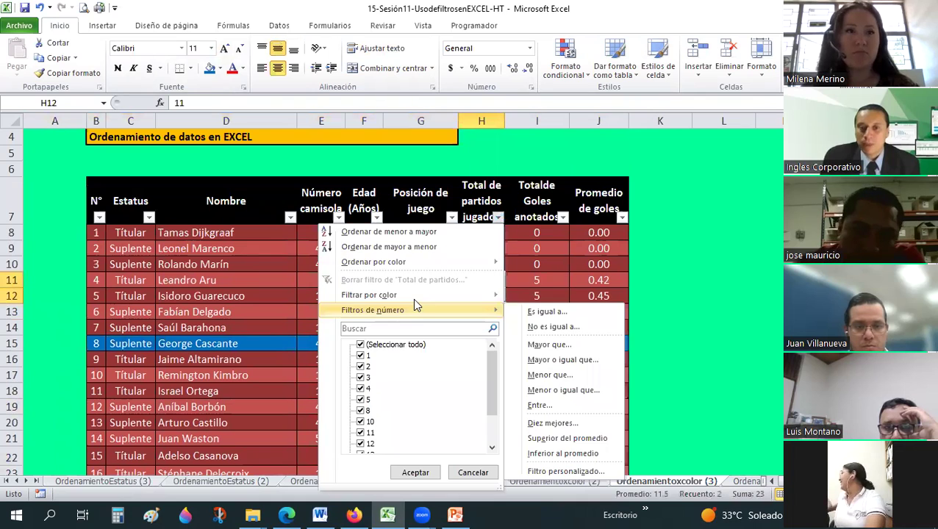
pyautogui.click(527, 242)
pyautogui.click(537, 249)
pyautogui.click(498, 217)
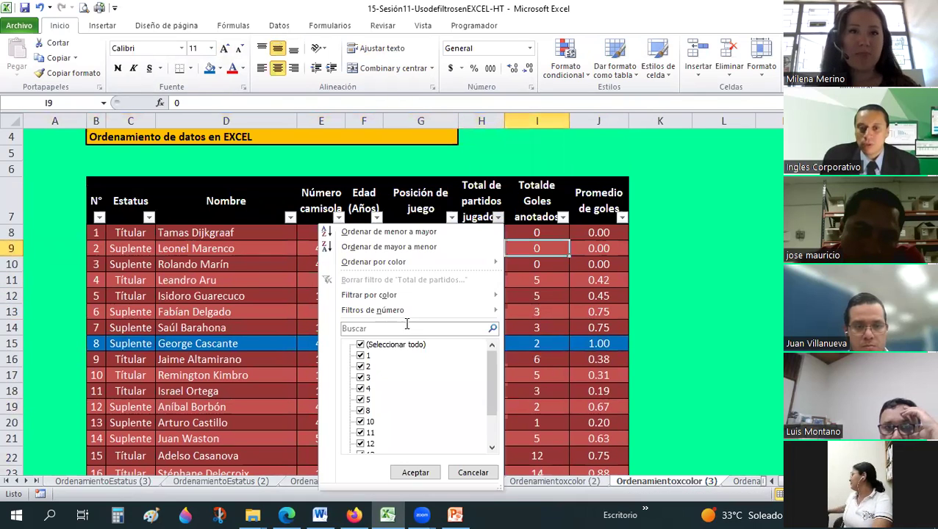
pyautogui.moveTo(402, 312)
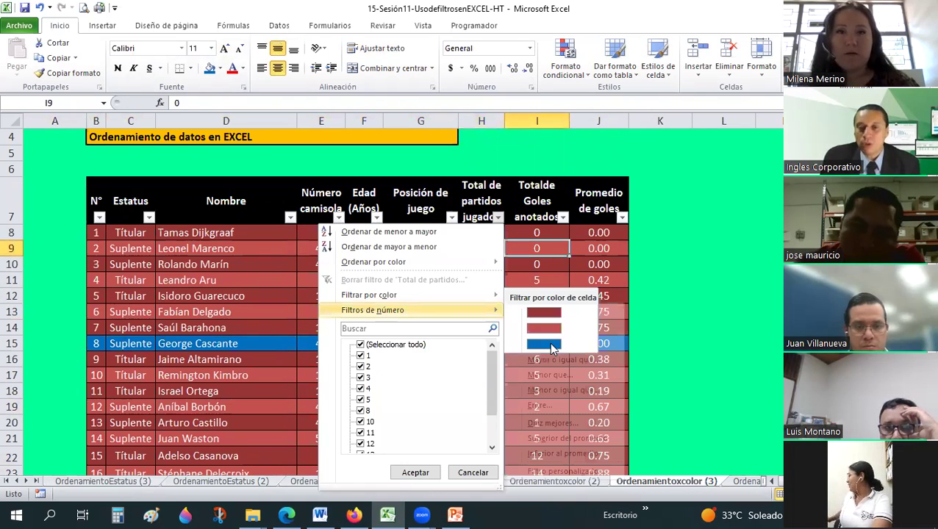
pyautogui.click(544, 343)
pyautogui.click(536, 295)
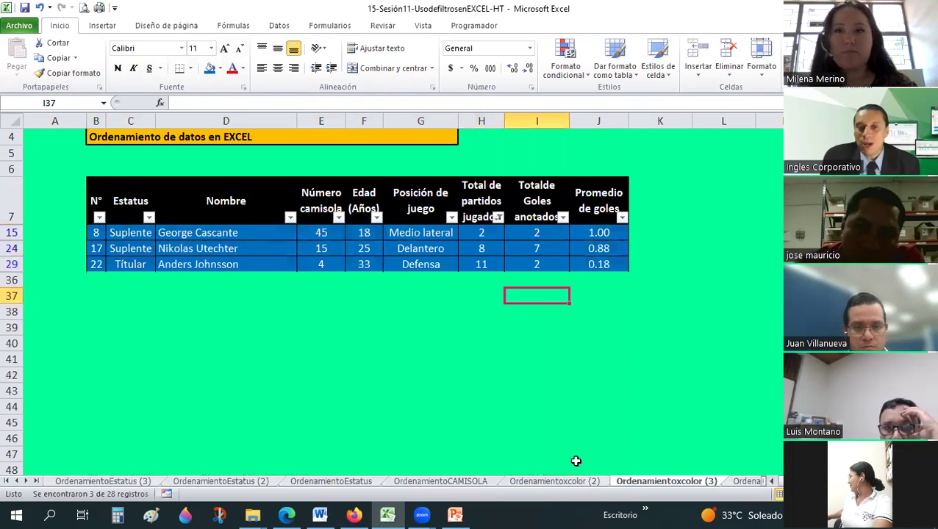
pyautogui.hotkey('ctrl', 'pageup')
pyautogui.moveTo(275, 394); pyautogui.dragTo(274, 378)
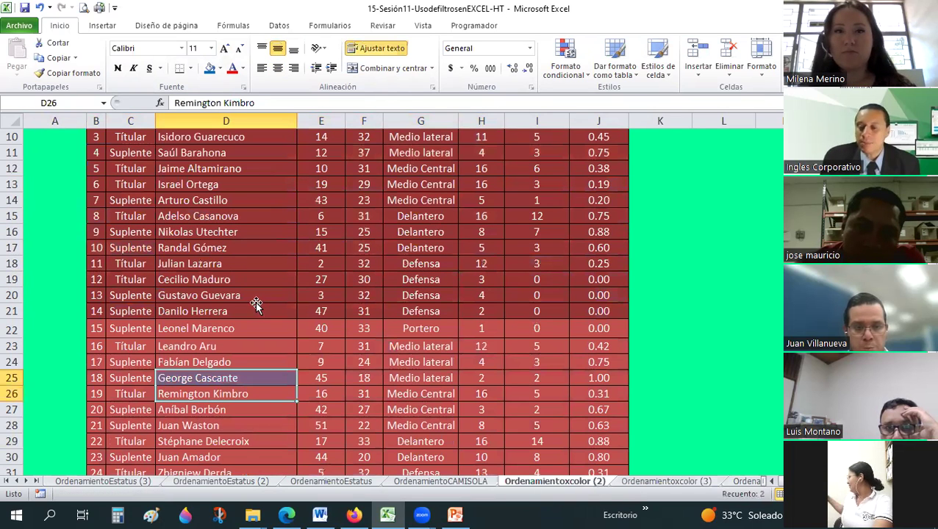
pyautogui.click(255, 306)
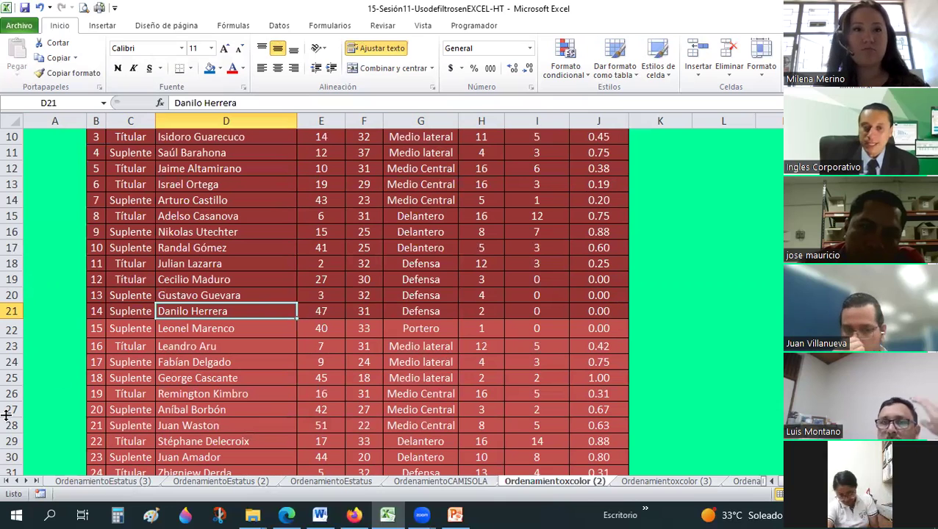
pyautogui.click(348, 514)
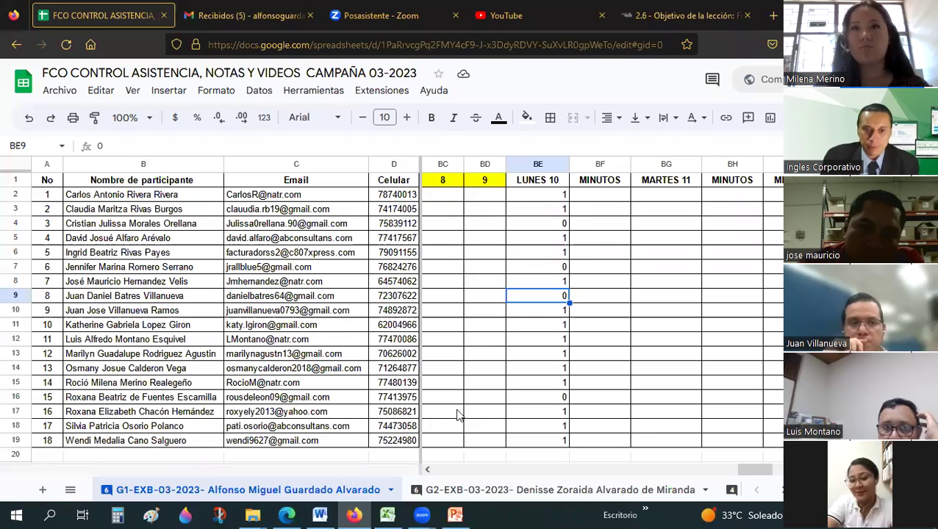
pyautogui.click(485, 398)
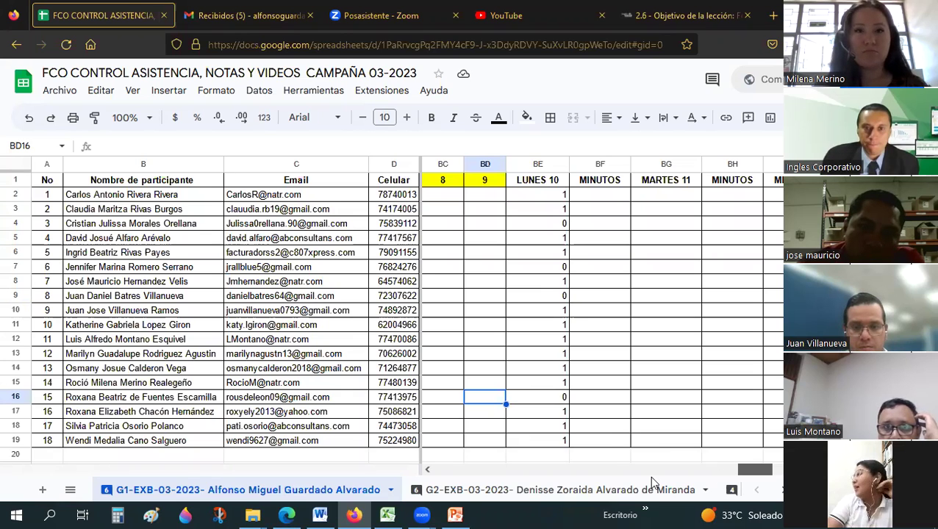
pyautogui.moveTo(524, 494); pyautogui.dragTo(462, 503)
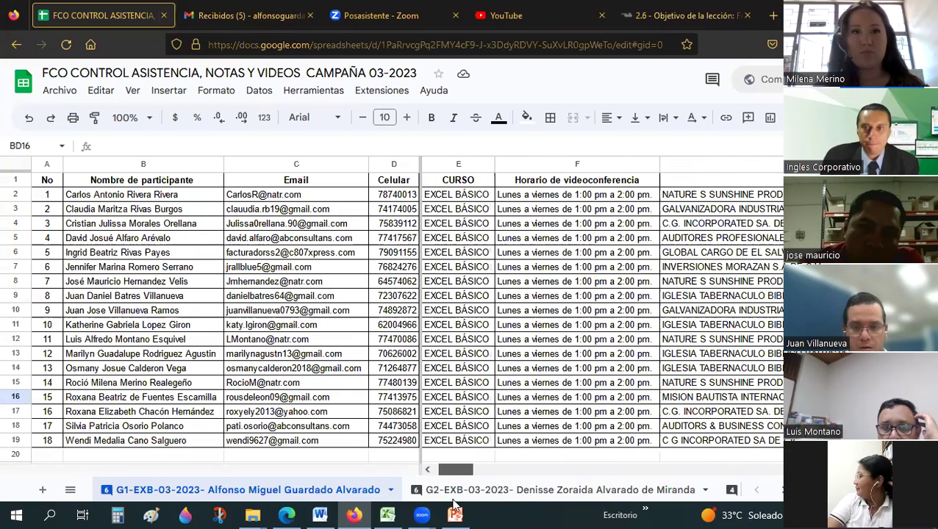
pyautogui.moveTo(464, 469); pyautogui.dragTo(735, 513)
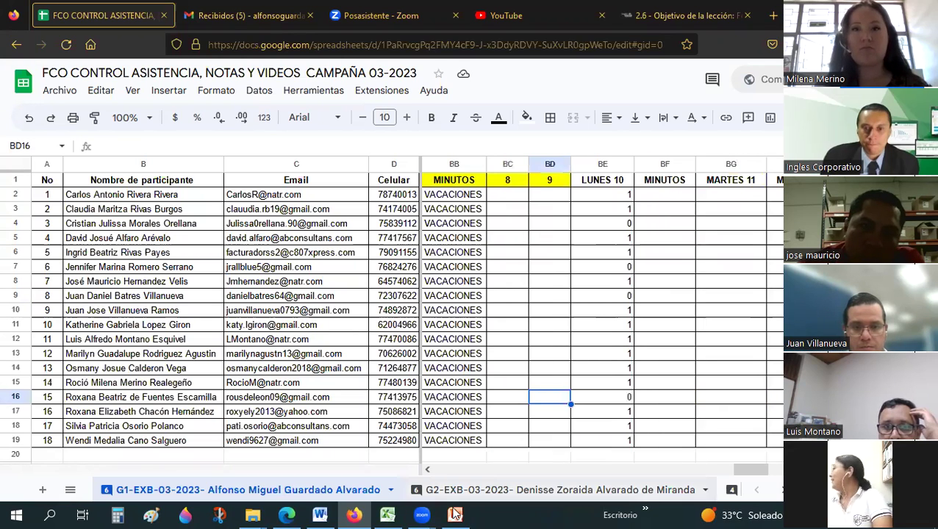
pyautogui.click(387, 515)
pyautogui.click(450, 344)
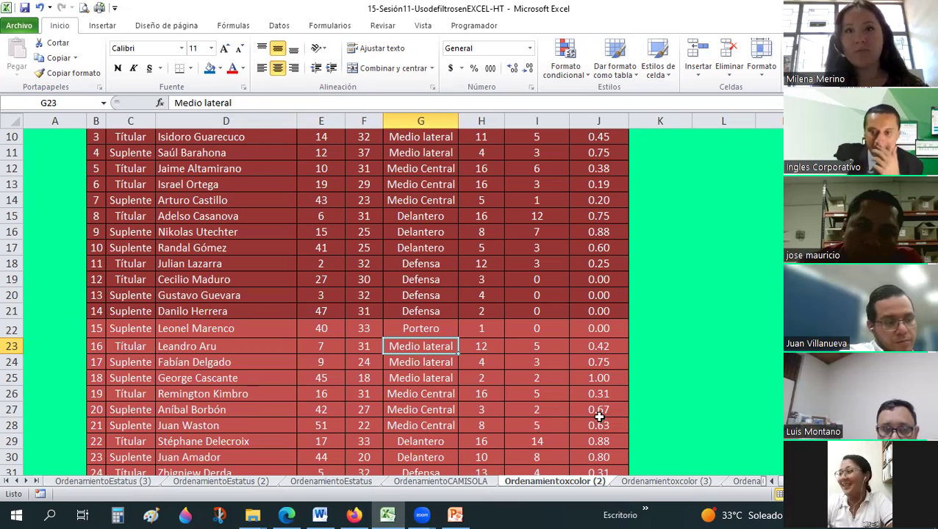
# Duplicate OrdenamientoCAMISOLA as OrdenamientoCAMISOLA (2), placed just before the original sheet.
pyautogui.click(457, 484)
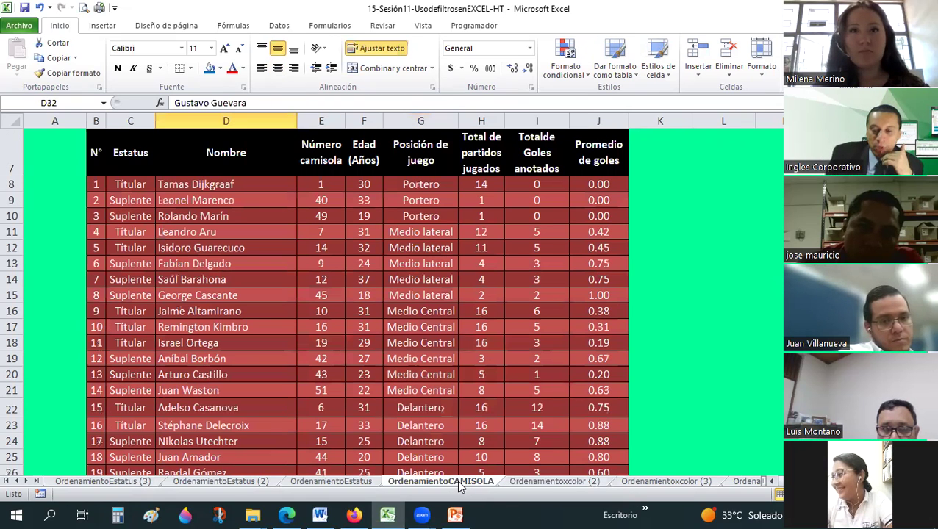
pyautogui.rightClick(460, 487)
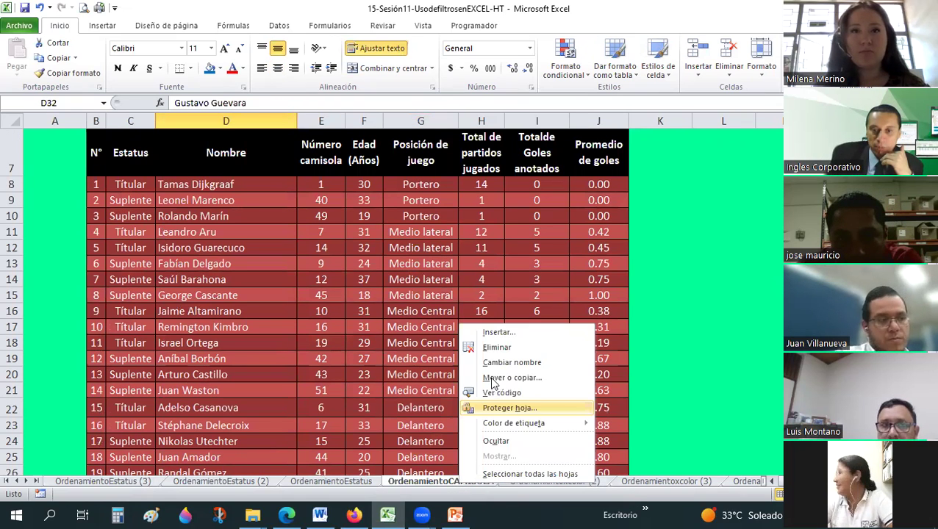
pyautogui.click(485, 376)
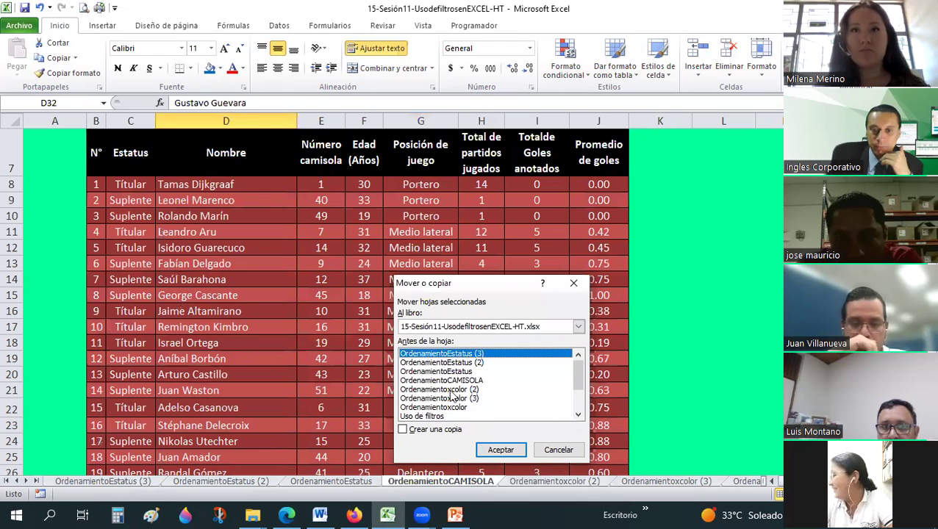
pyautogui.click(451, 390)
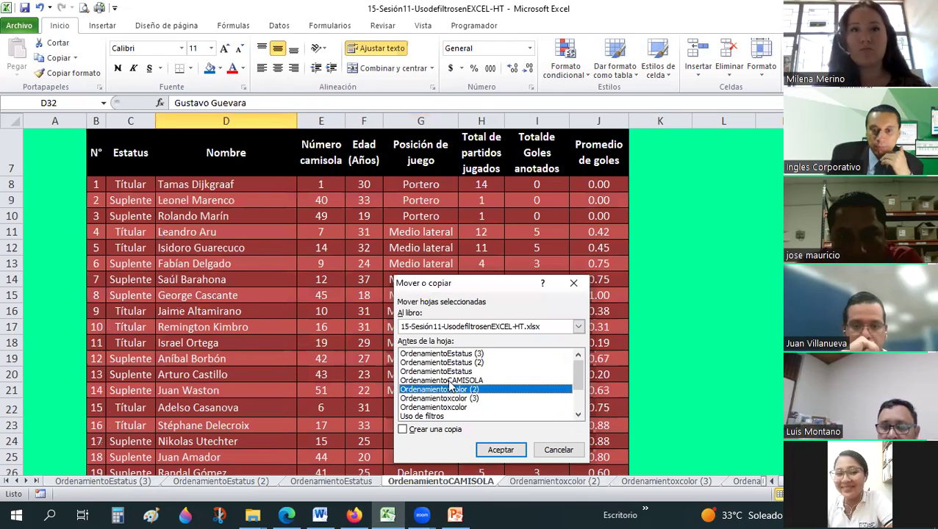
pyautogui.click(450, 381)
pyautogui.click(403, 429)
pyautogui.click(491, 453)
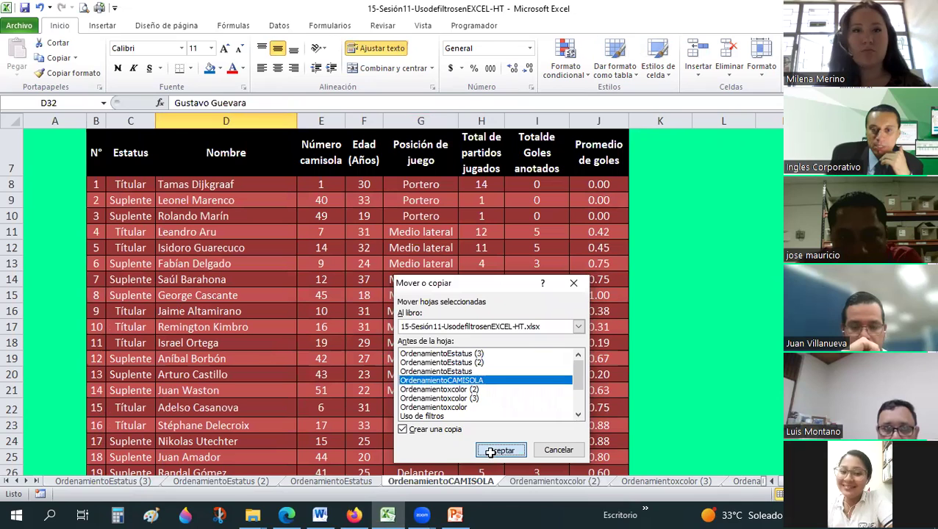
pyautogui.click(347, 280)
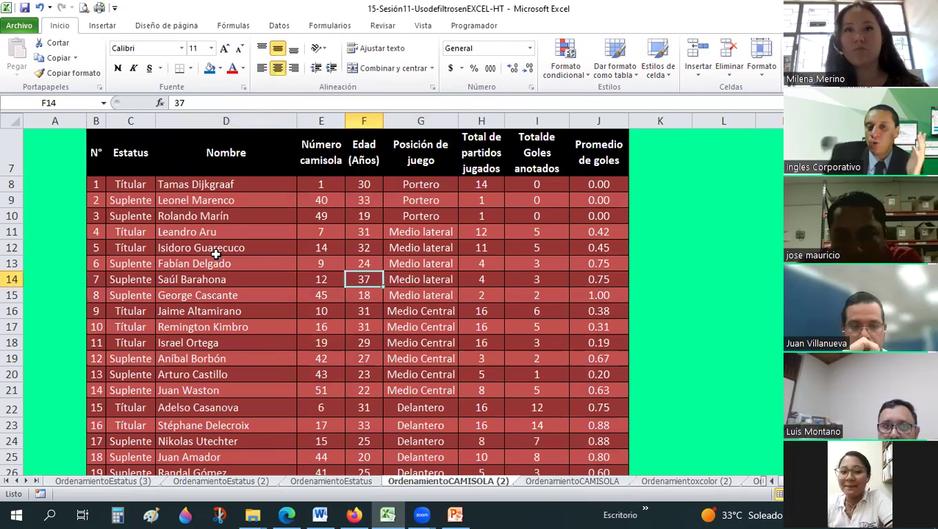
# Turn on filters for the player table's header row B7:J7.
pyautogui.click(360, 220)
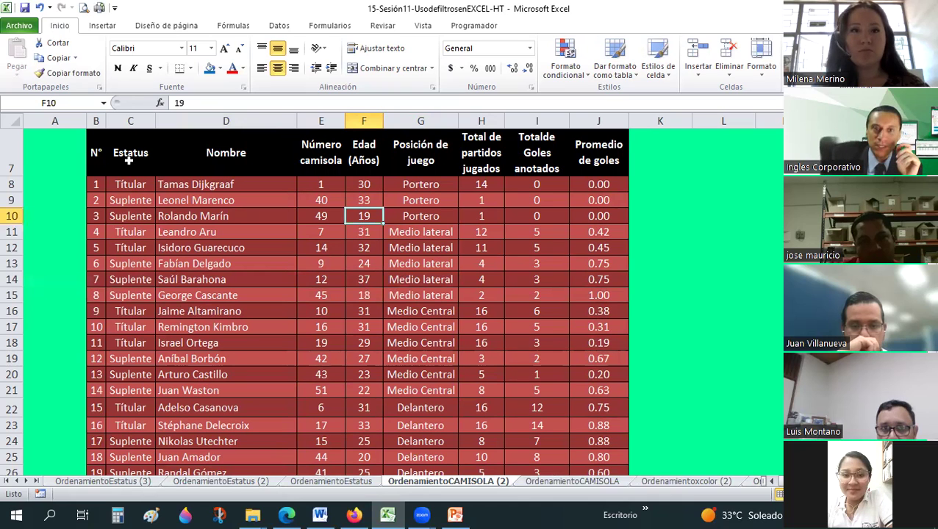
pyautogui.moveTo(96, 153); pyautogui.dragTo(599, 153)
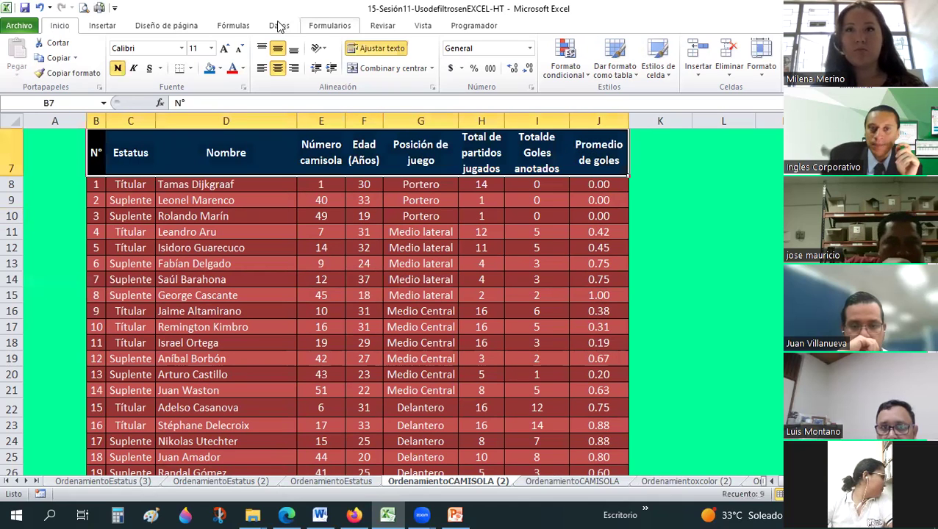
pyautogui.scroll(-4, 360, 51)
pyautogui.click(404, 295)
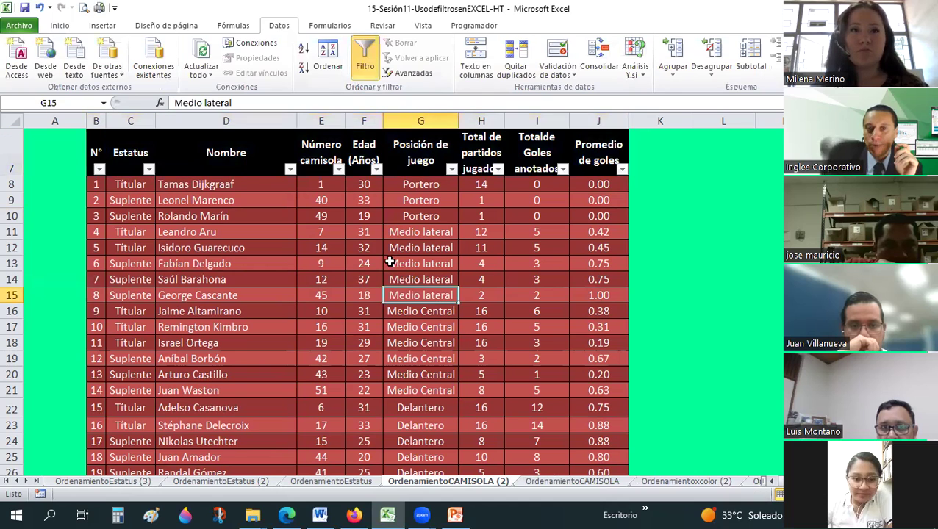
pyautogui.scroll(1, 385, 230)
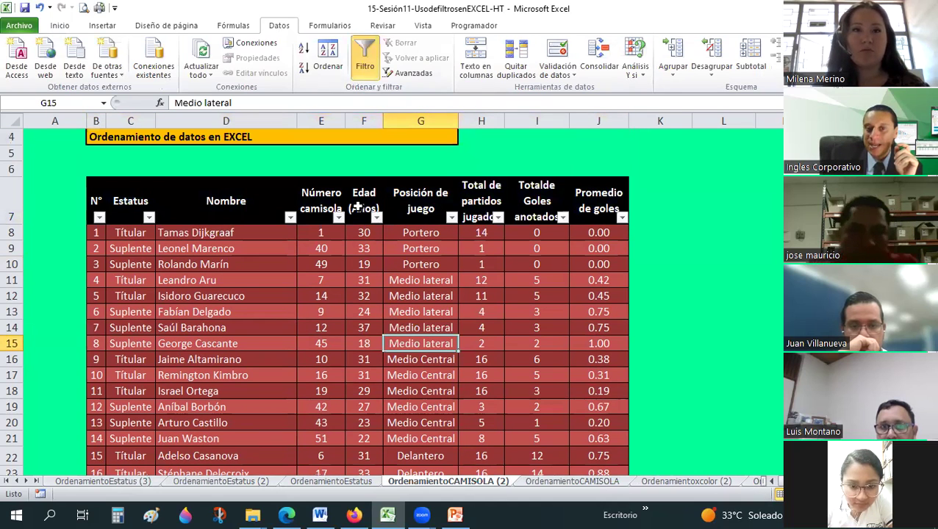
# Bring up the Filtros de número options on the Edad (Años) filter.
pyautogui.click(359, 200)
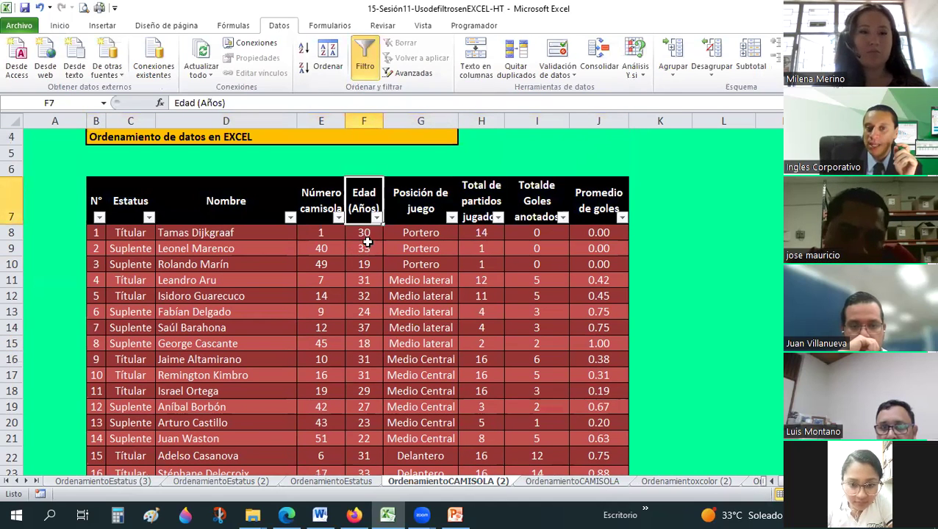
pyautogui.moveTo(368, 234); pyautogui.dragTo(347, 456)
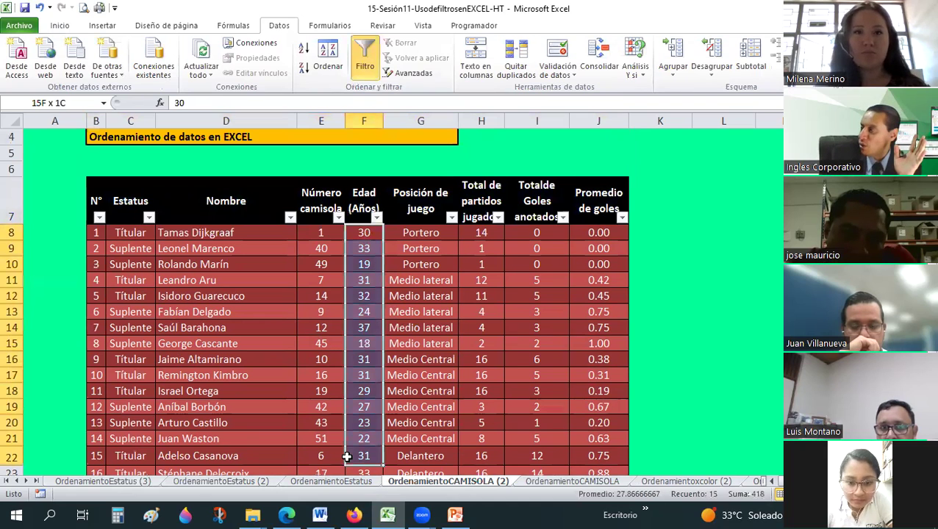
pyautogui.click(321, 407)
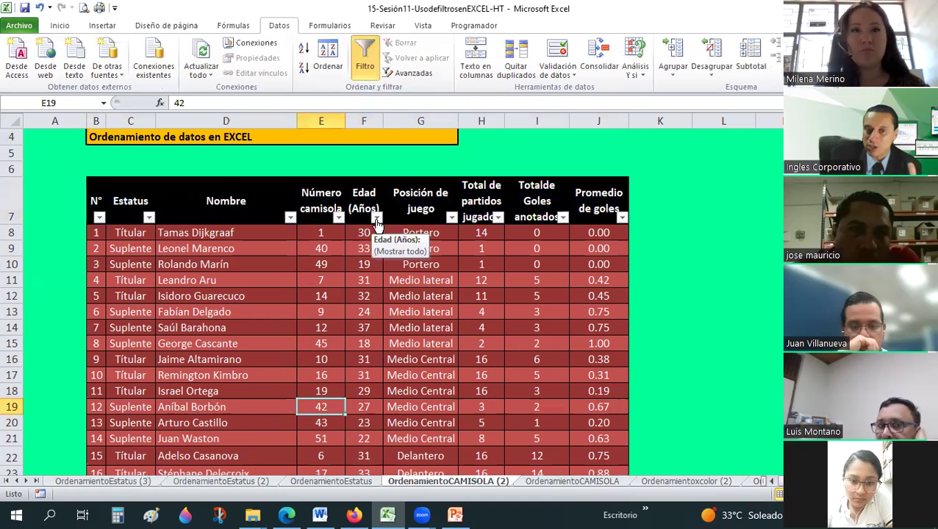
pyautogui.click(377, 219)
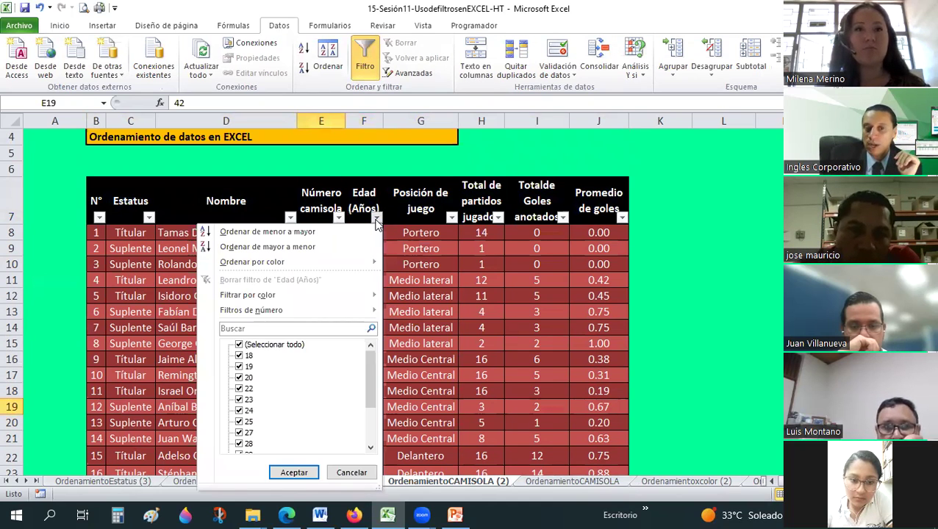
pyautogui.moveTo(268, 312)
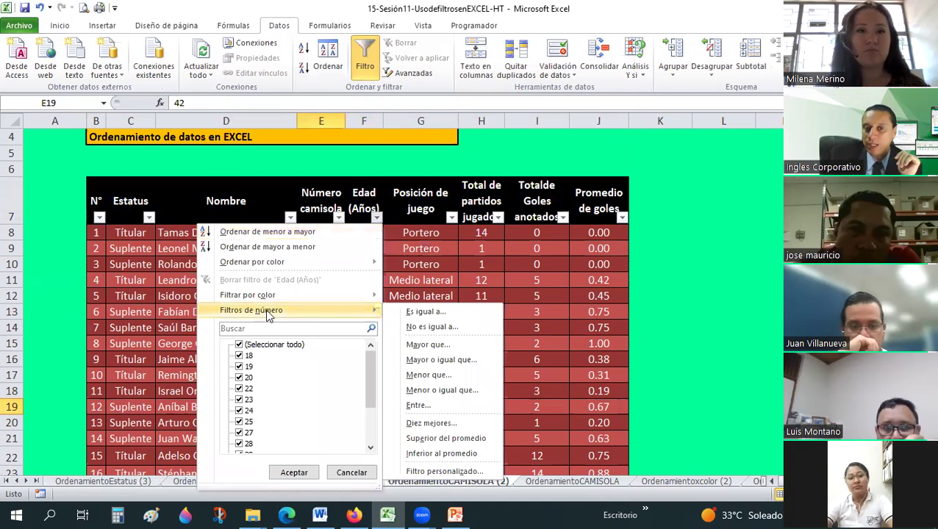
# Start a custom age filter with the condition greater than or equal to 18.
pyautogui.click(428, 358)
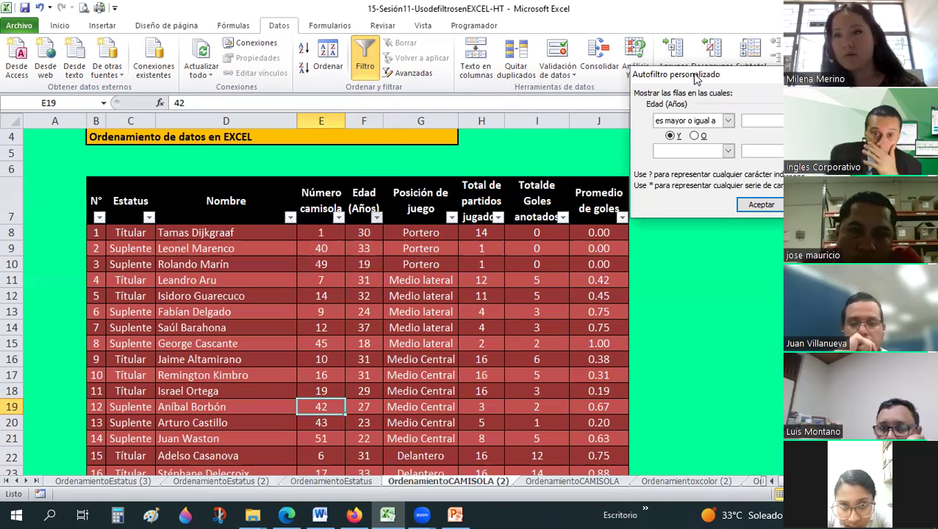
pyautogui.click(387, 161)
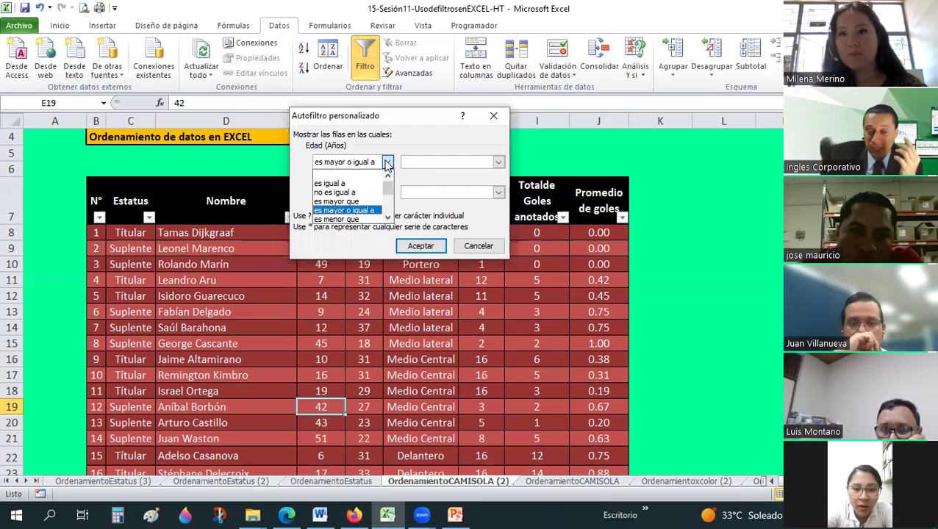
pyautogui.click(345, 211)
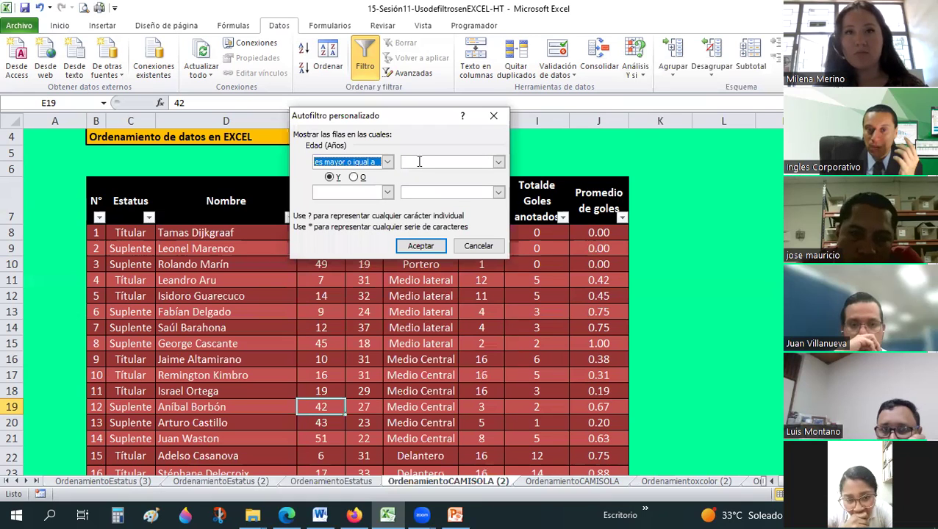
pyautogui.click(419, 162)
pyautogui.write('18')
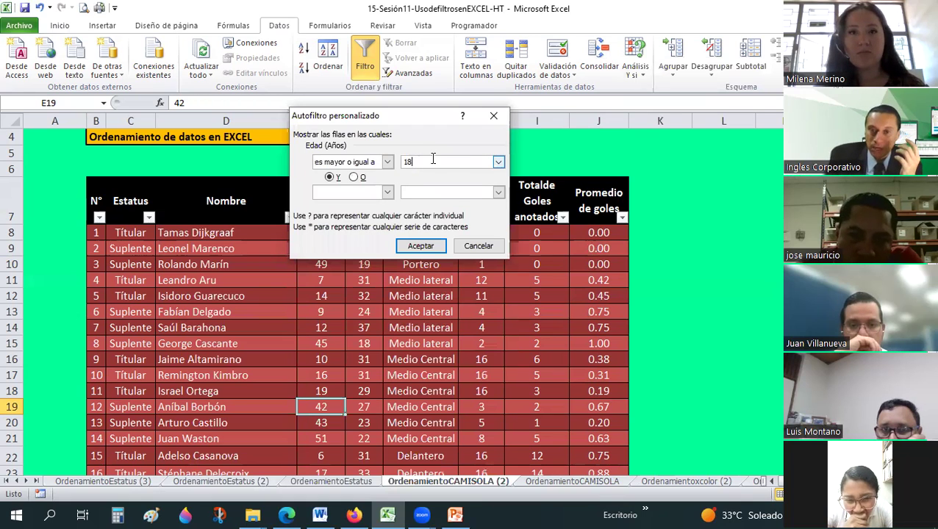
pyautogui.click(499, 162)
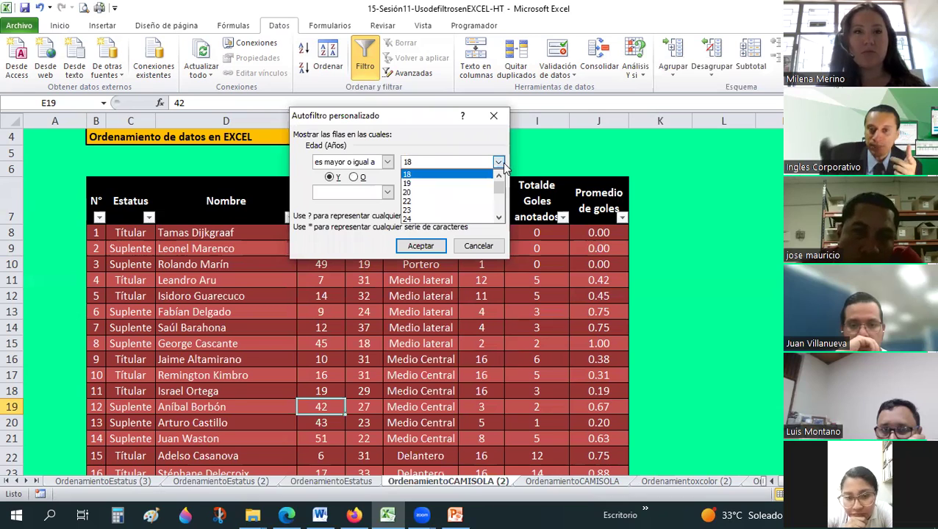
pyautogui.click(351, 201)
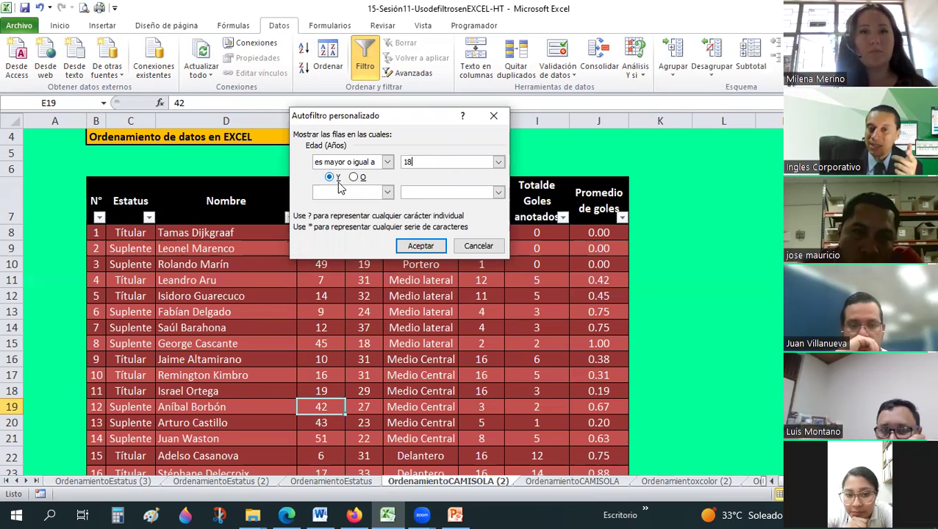
# Add an And condition of less than or equal to 25 and apply it, leaving 9 of 28 records.
pyautogui.click(356, 178)
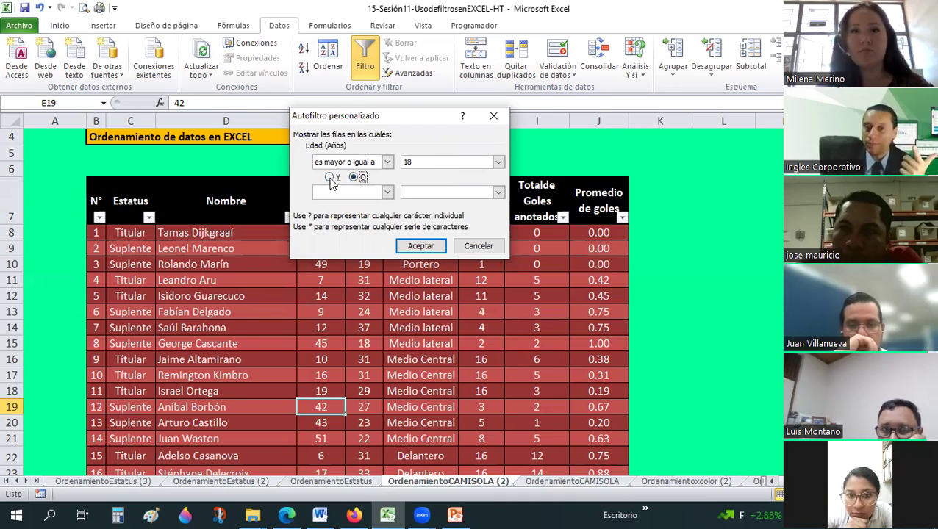
pyautogui.click(330, 178)
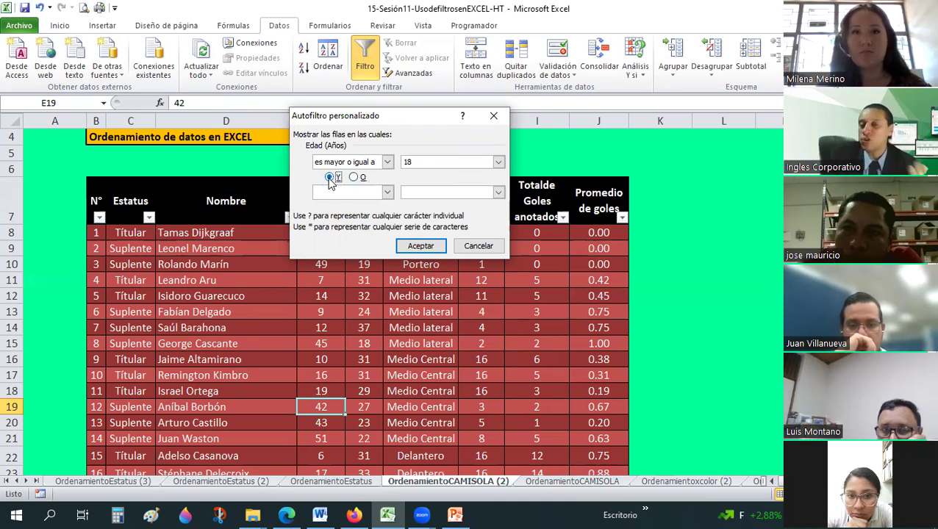
pyautogui.click(388, 192)
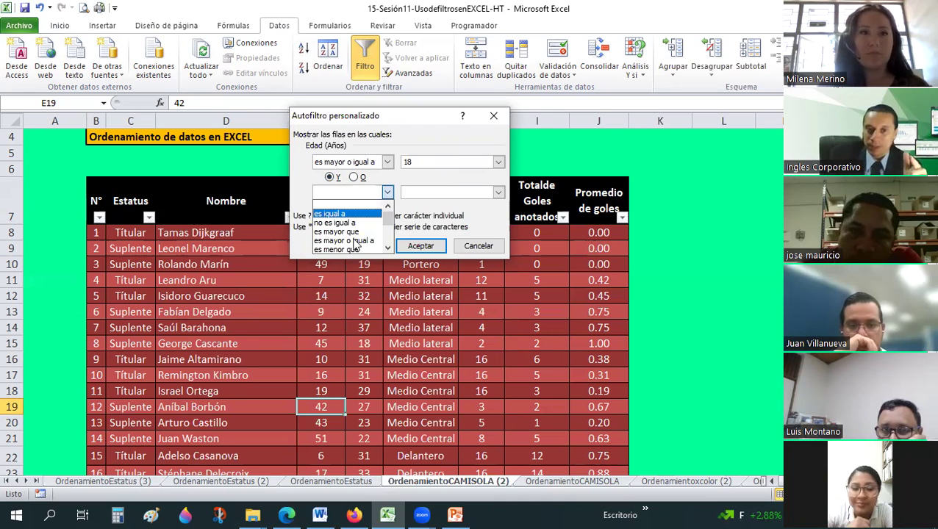
pyautogui.scroll(-1, 353, 247)
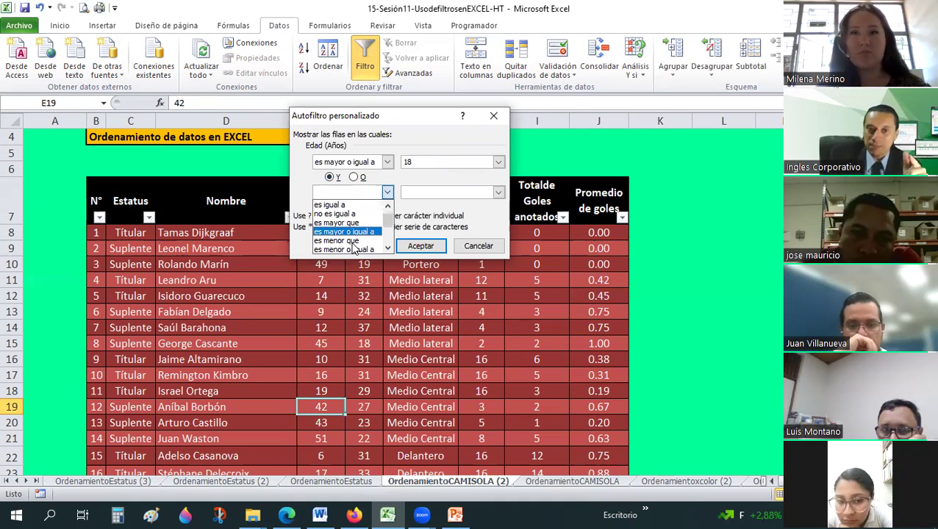
pyautogui.click(355, 250)
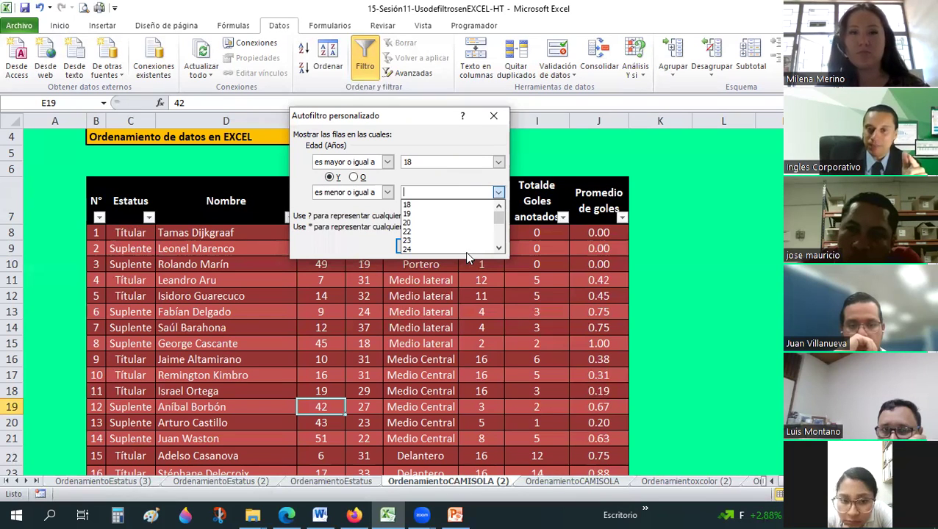
pyautogui.scroll(-1, 432, 232)
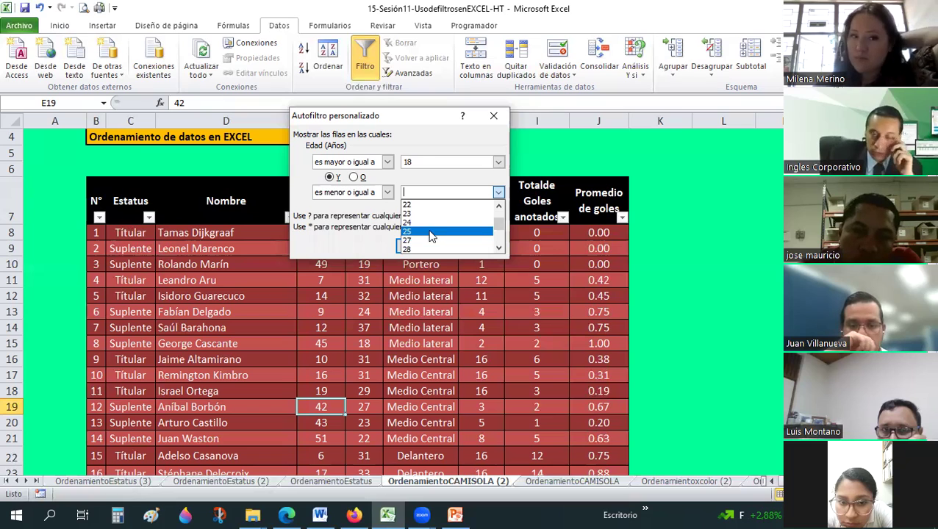
pyautogui.press('Return')
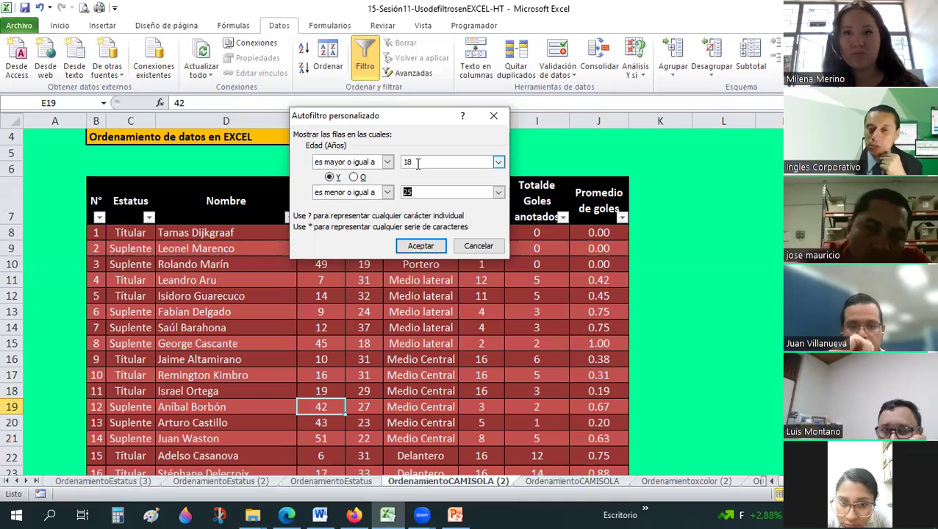
pyautogui.moveTo(637, 110); pyautogui.dragTo(636, 52)
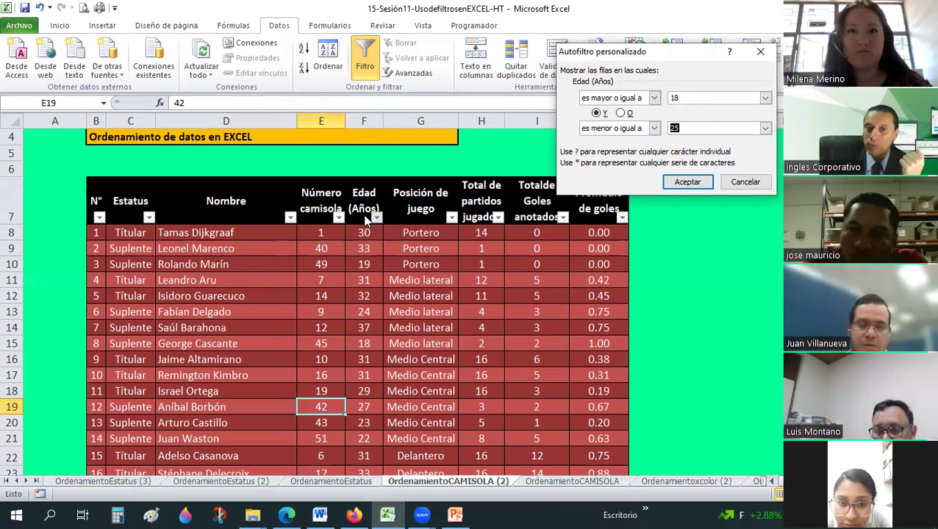
pyautogui.click(688, 184)
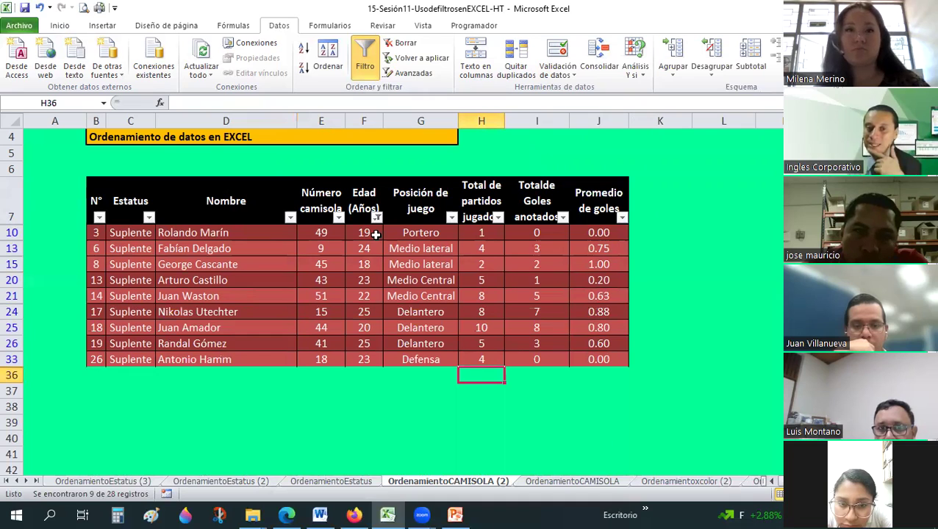
pyautogui.click(362, 264)
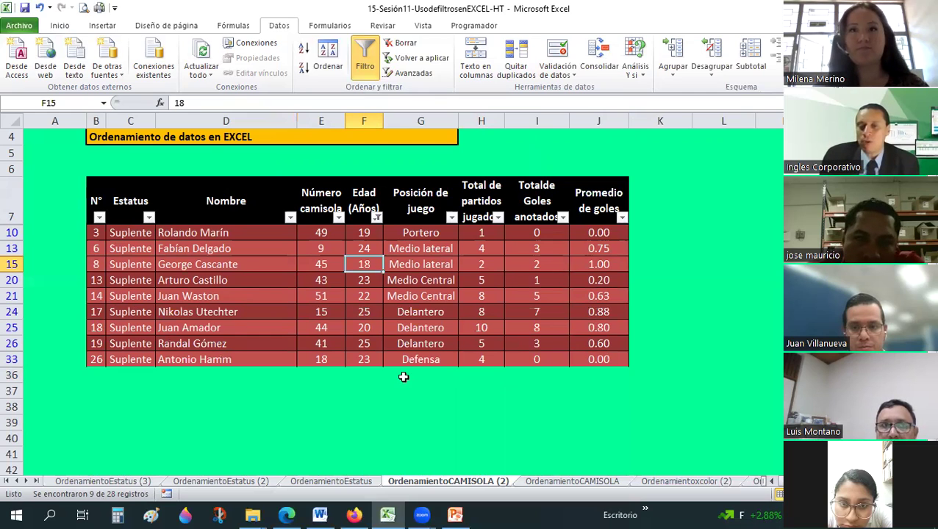
pyautogui.click(376, 217)
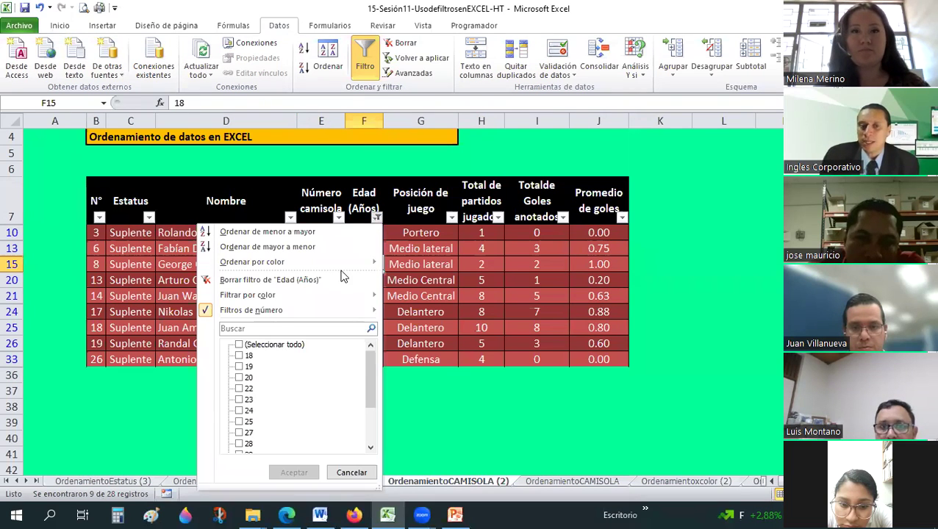
pyautogui.moveTo(251, 310)
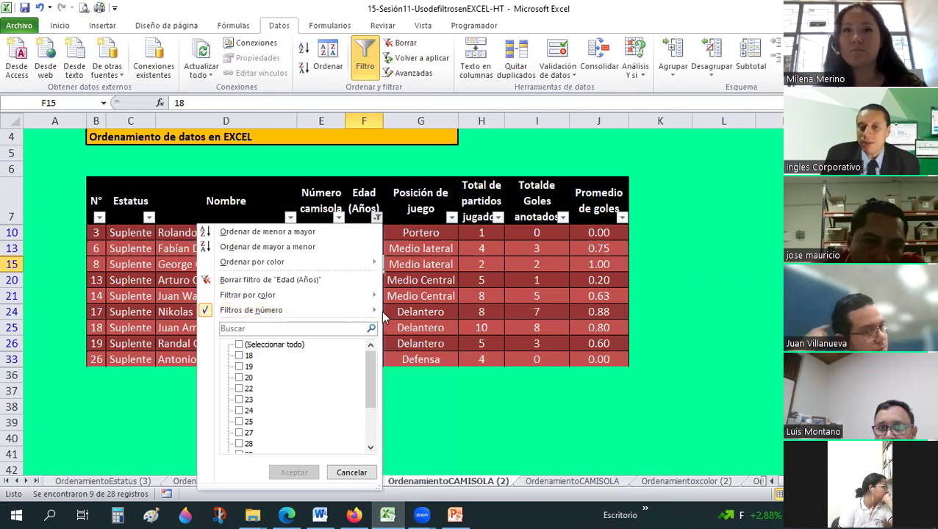
pyautogui.moveTo(381, 314)
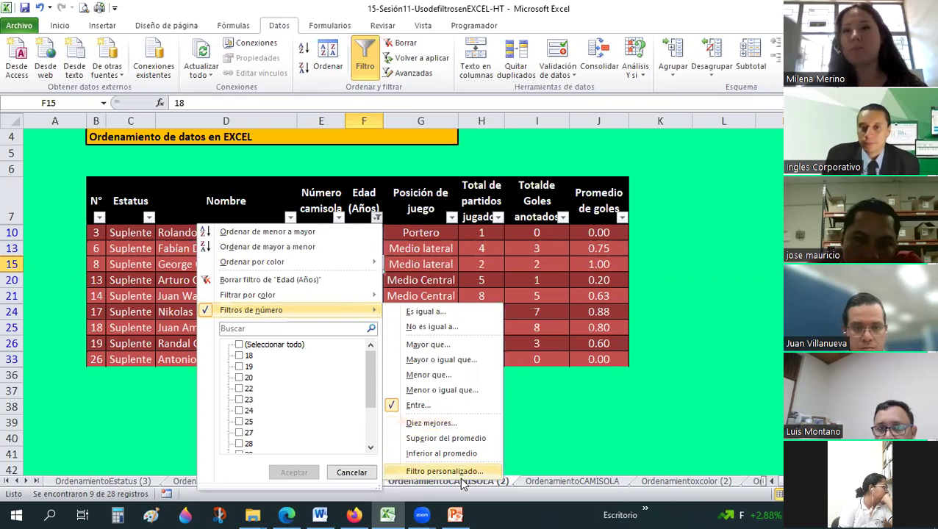
pyautogui.click(456, 472)
pyautogui.click(763, 181)
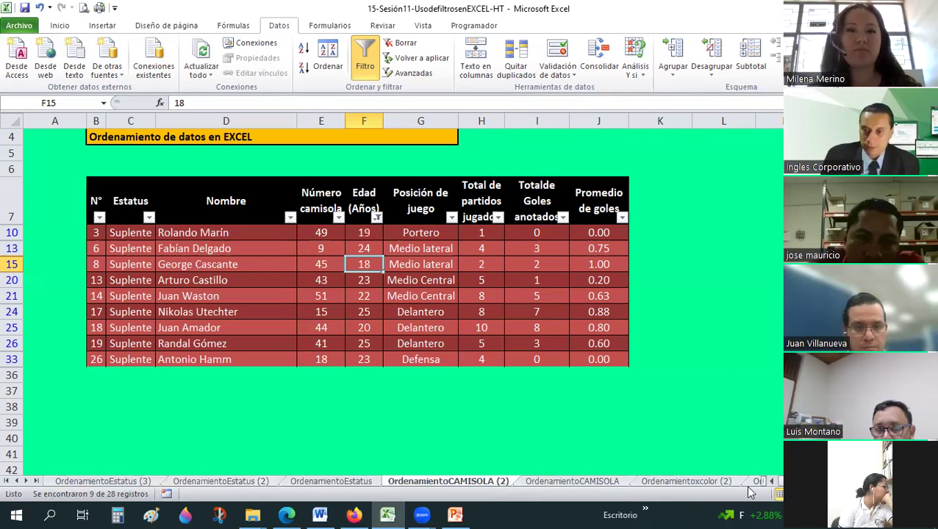
pyautogui.click(753, 485)
# Review Uso de filtros and the Estadísticas formula totalling the first employee's bultos.
pyautogui.click(754, 482)
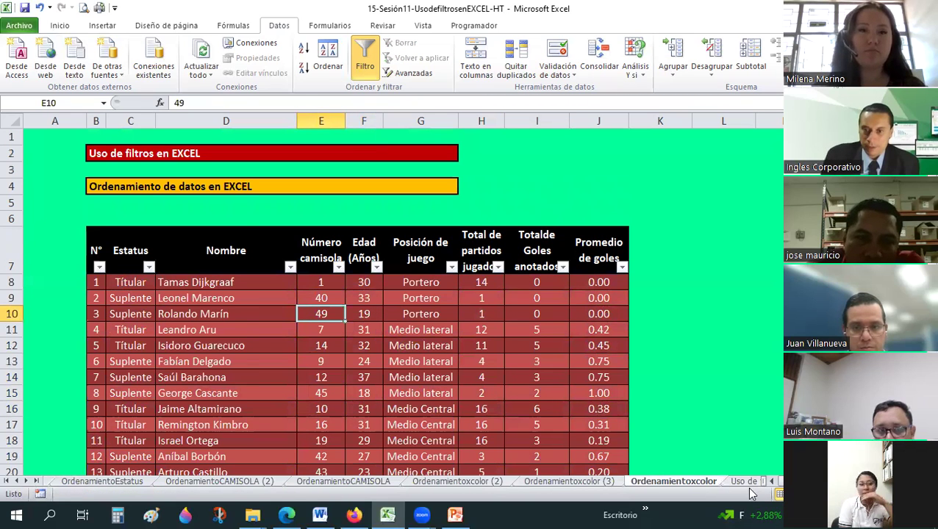
pyautogui.click(747, 483)
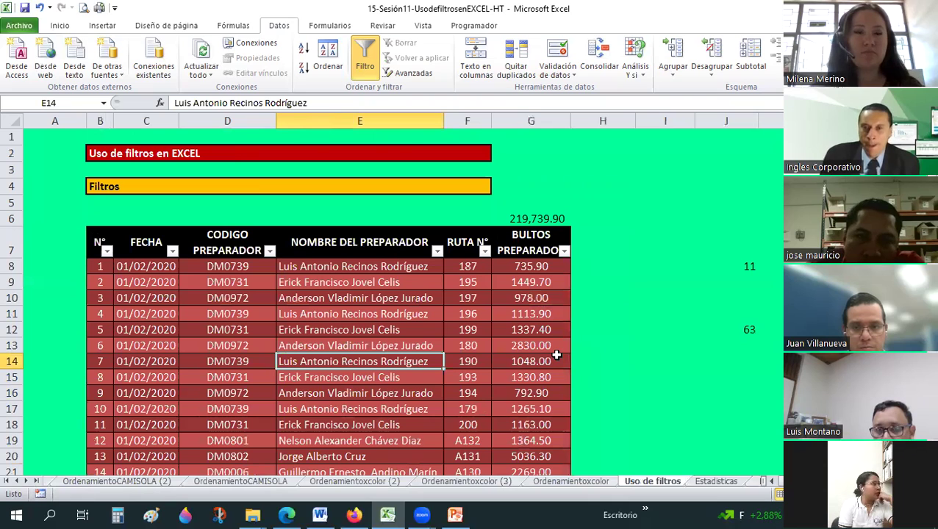
pyautogui.scroll(-2, 556, 355)
pyautogui.scroll(-1, 556, 355)
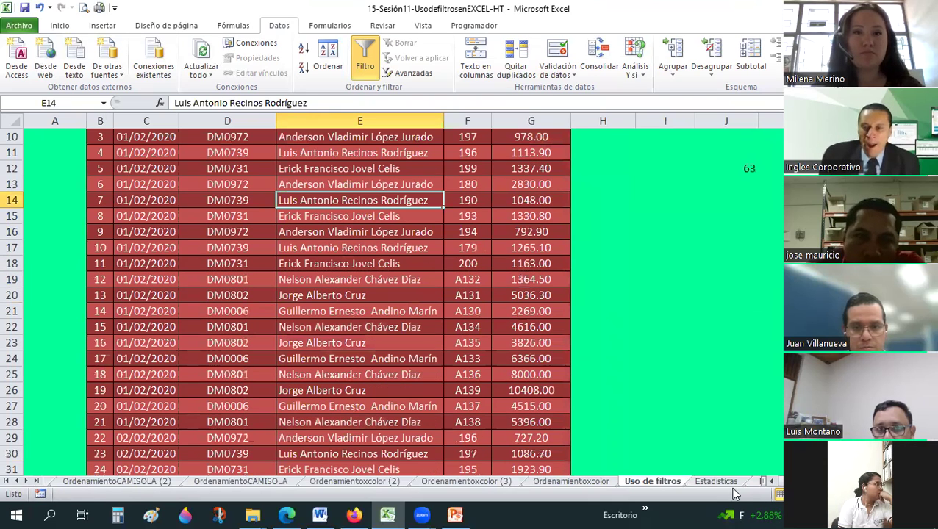
pyautogui.hotkey('ctrl', 'pagedown')
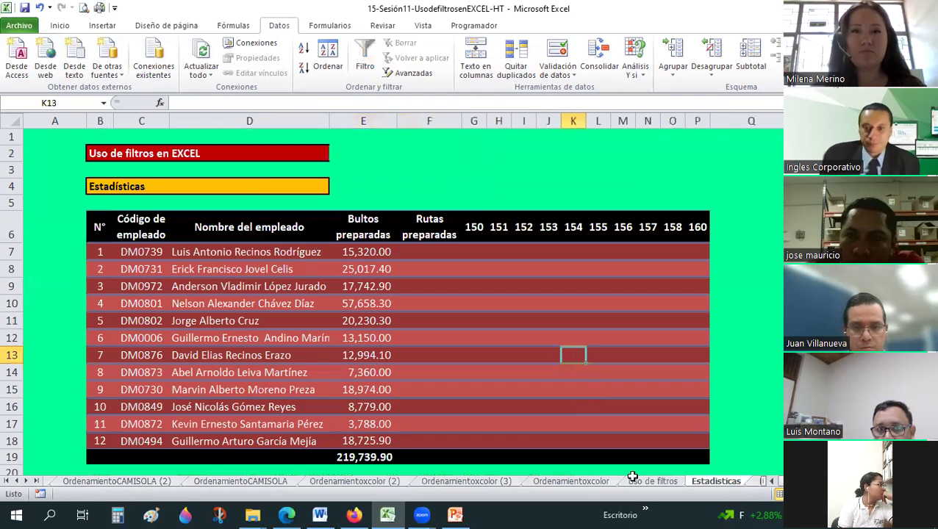
pyautogui.click(642, 482)
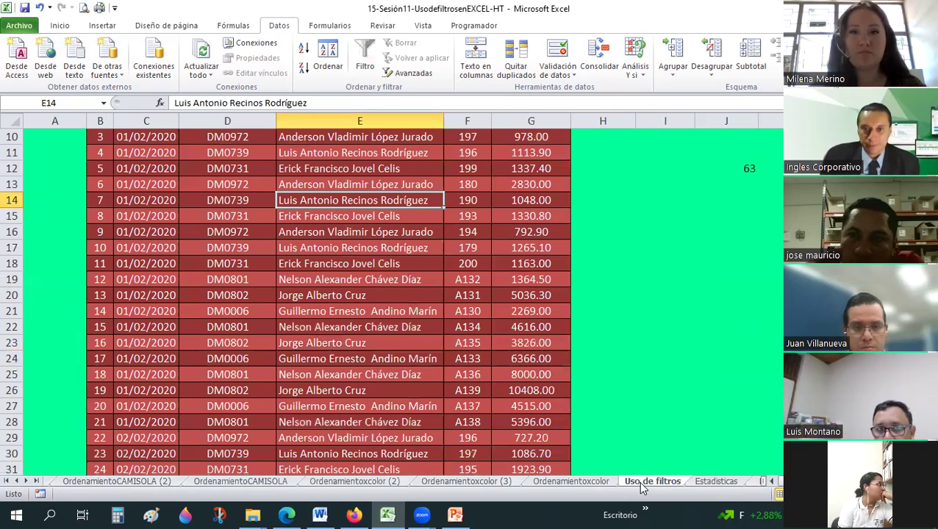
pyautogui.hotkey('ctrl', 'pagedown')
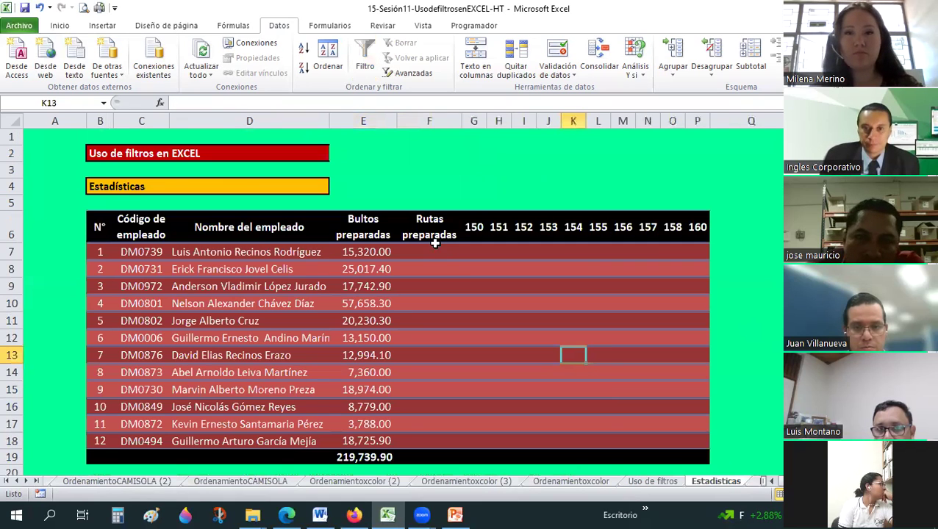
pyautogui.click(424, 252)
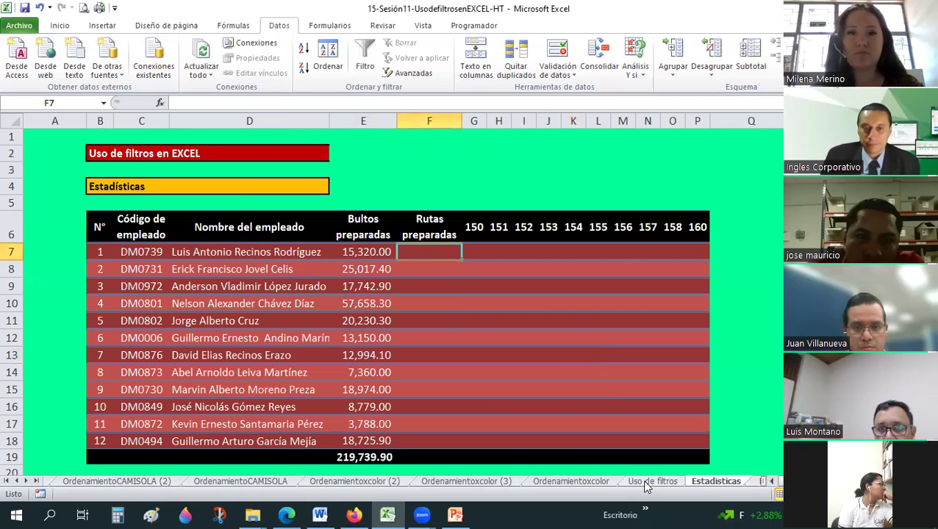
pyautogui.click(362, 250)
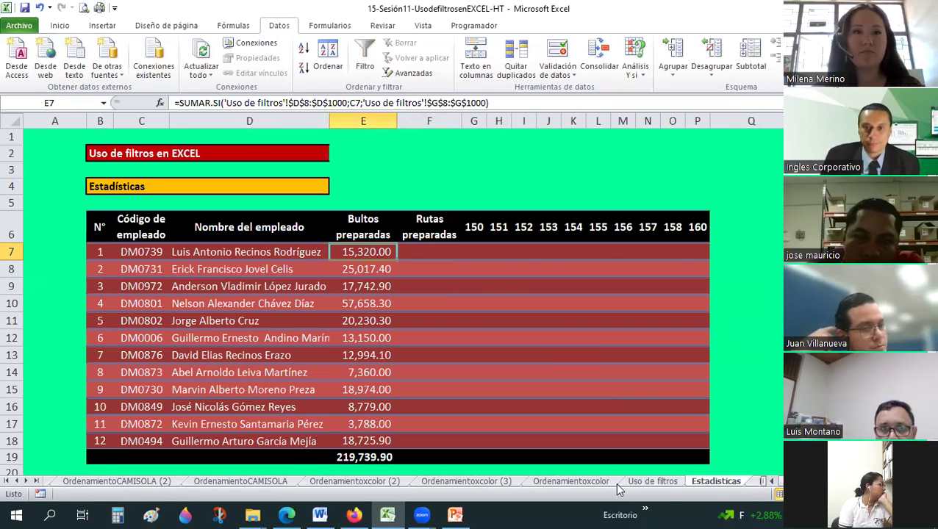
# Look through Estadísticas, Eliminarduplicadosnombres, Eliminarduplicadosrutas and Hoja7, ending on Uso de filtros.
pyautogui.click(651, 481)
pyautogui.scroll(1, 601, 322)
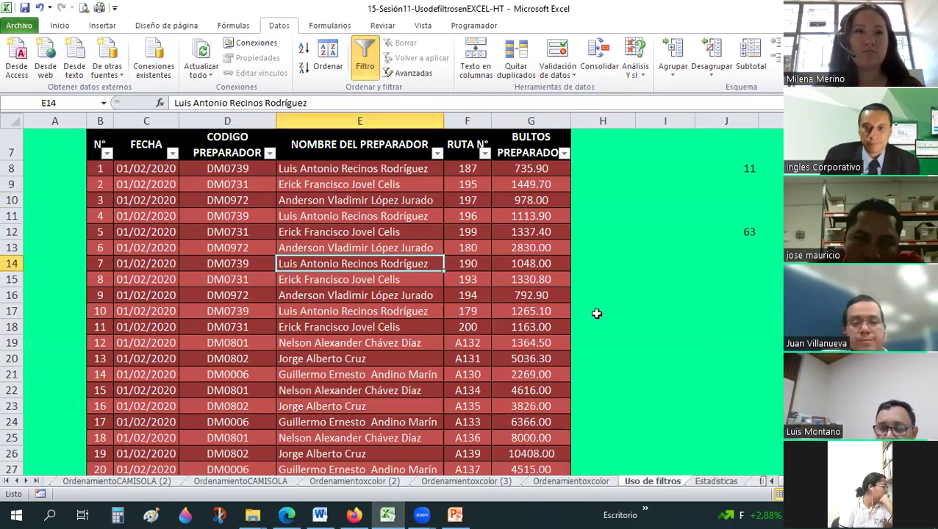
pyautogui.scroll(1, 601, 321)
pyautogui.click(713, 482)
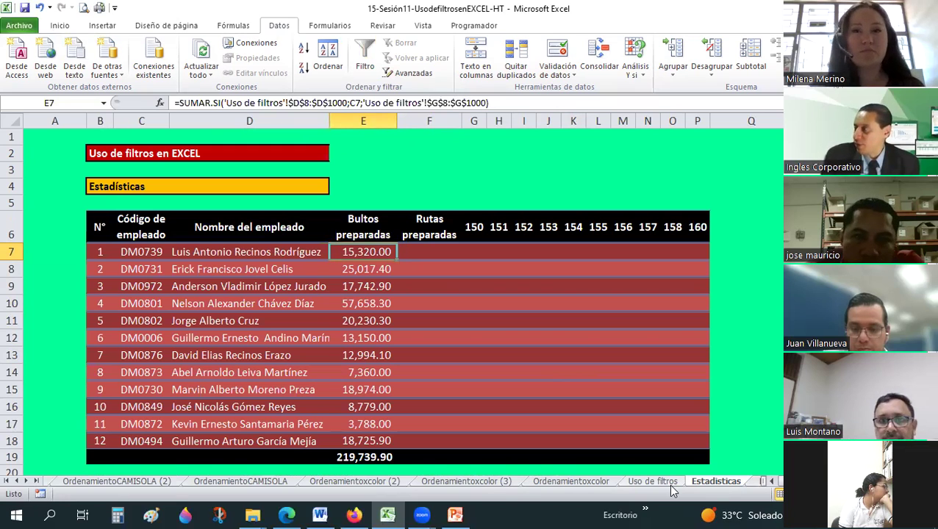
pyautogui.click(757, 481)
pyautogui.click(754, 482)
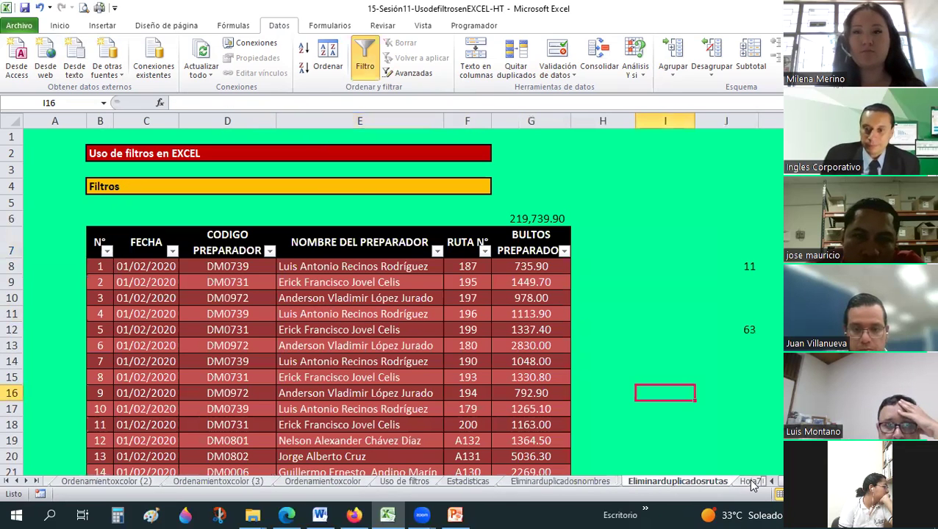
pyautogui.click(751, 481)
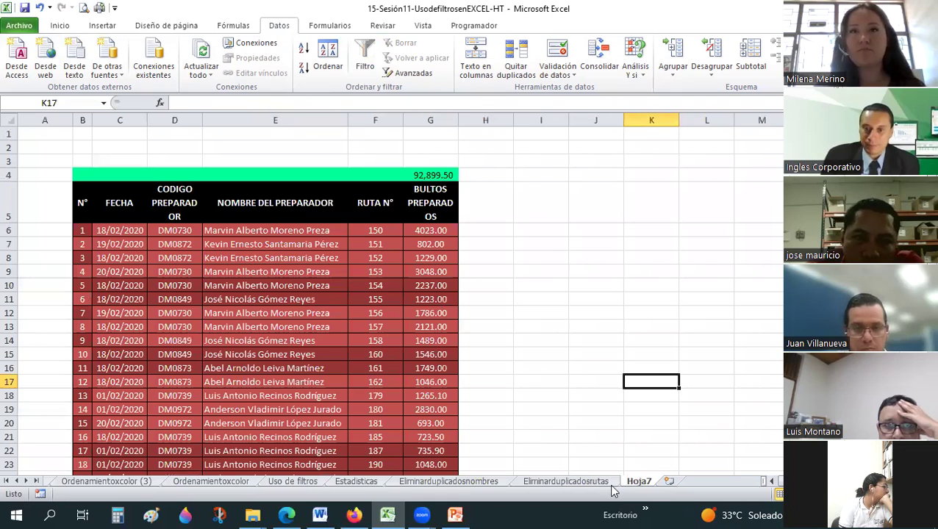
pyautogui.click(309, 482)
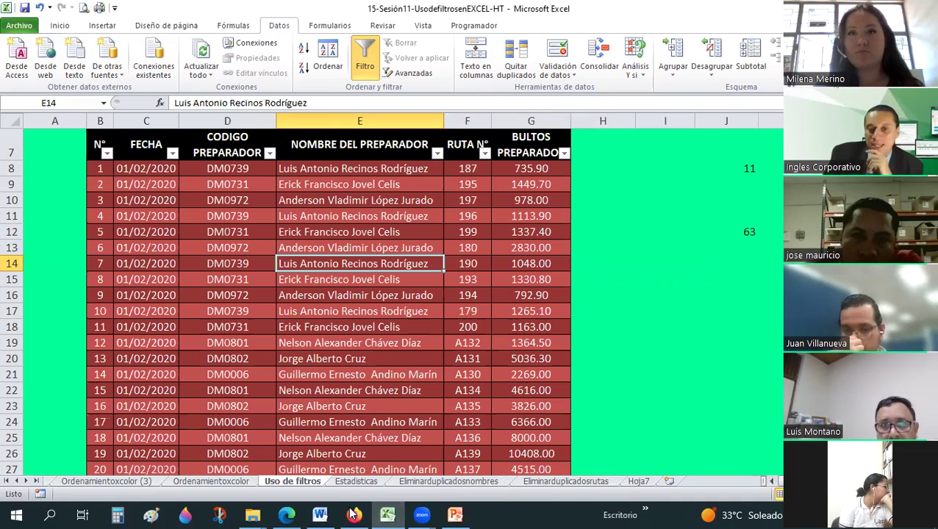
# Browse the Eliminarduplicadosnombres route table down to its last rows at row 107.
pyautogui.click(450, 481)
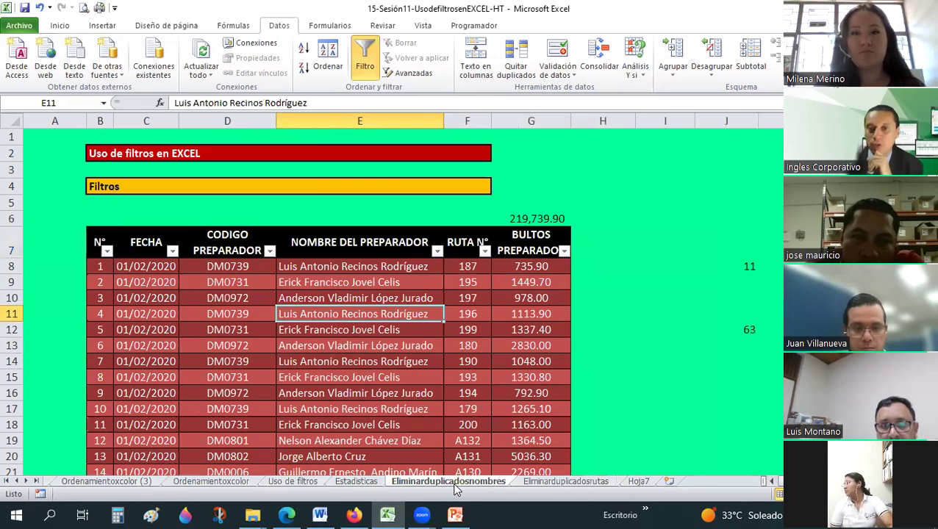
pyautogui.click(449, 318)
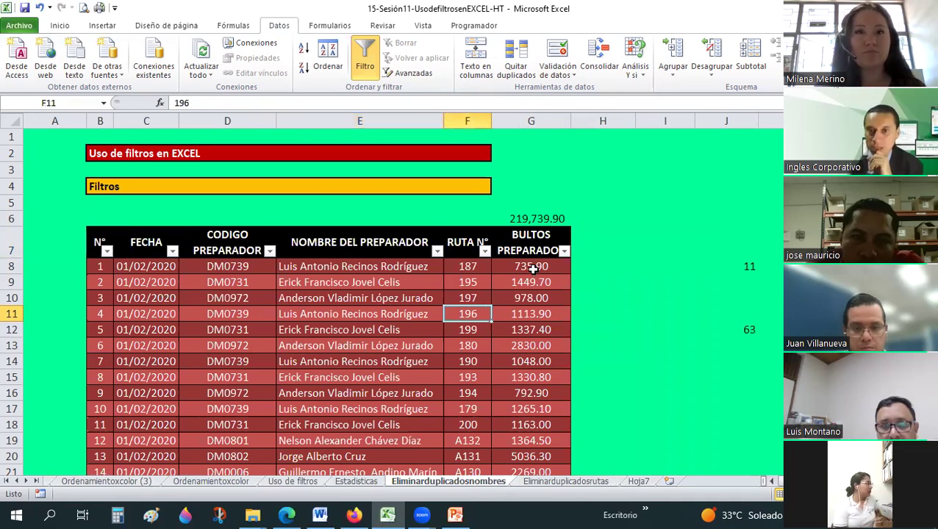
pyautogui.press('Right')
pyautogui.press('Up')
pyautogui.press('Up')
pyautogui.press('Up')
pyautogui.scroll(-5, 335, 252)
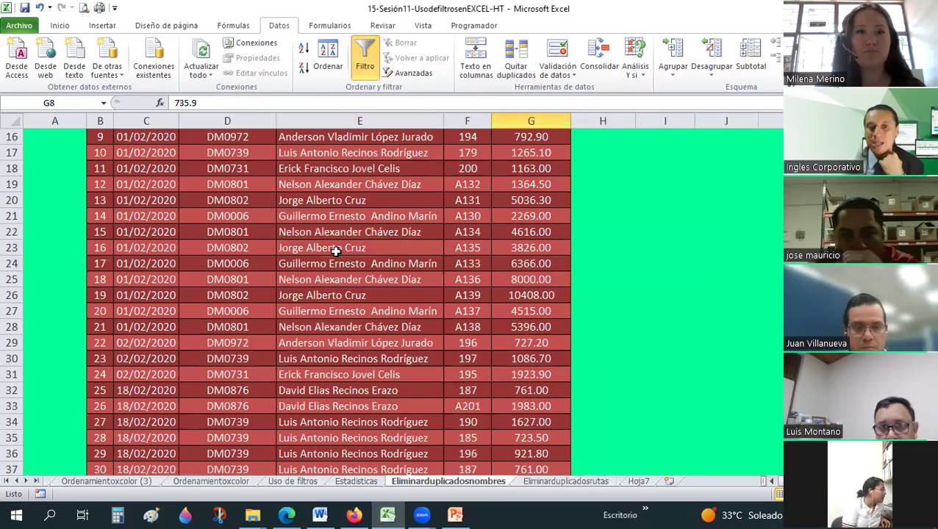
pyautogui.scroll(-10, 335, 251)
pyautogui.scroll(-10, 335, 251)
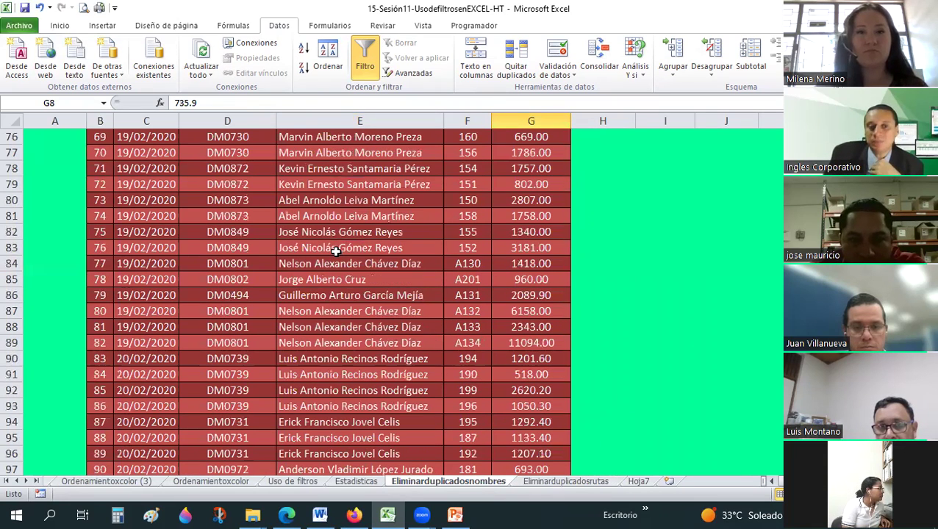
pyautogui.scroll(-6, 196, 333)
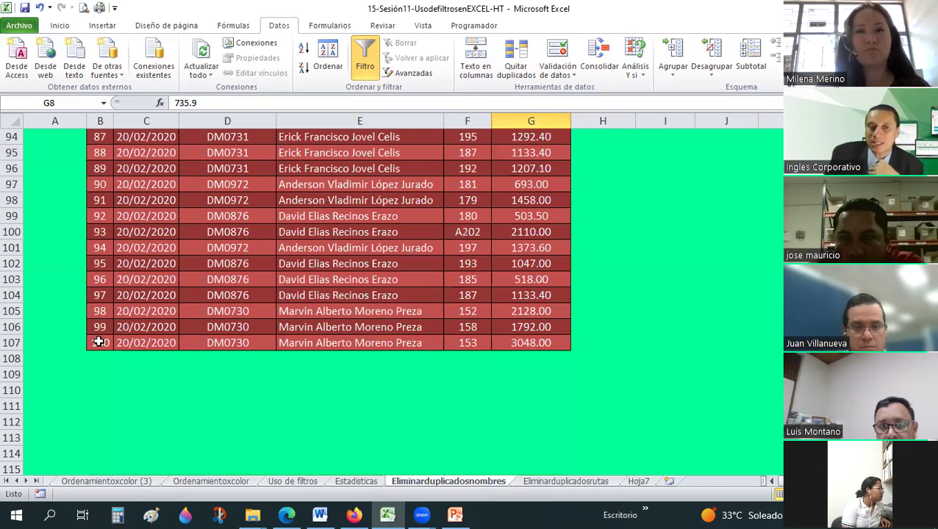
pyautogui.click(99, 342)
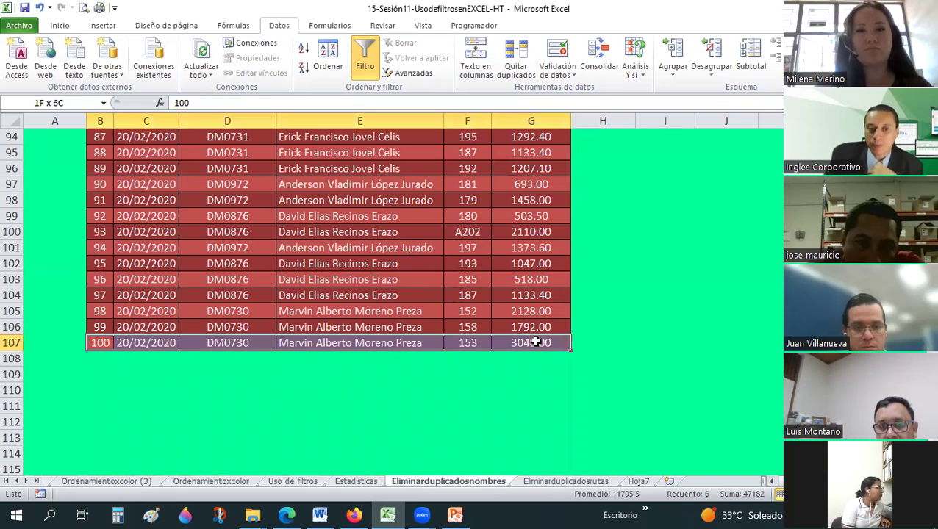
pyautogui.moveTo(535, 344); pyautogui.dragTo(532, 309)
pyautogui.moveTo(524, 98); pyautogui.dragTo(530, 186)
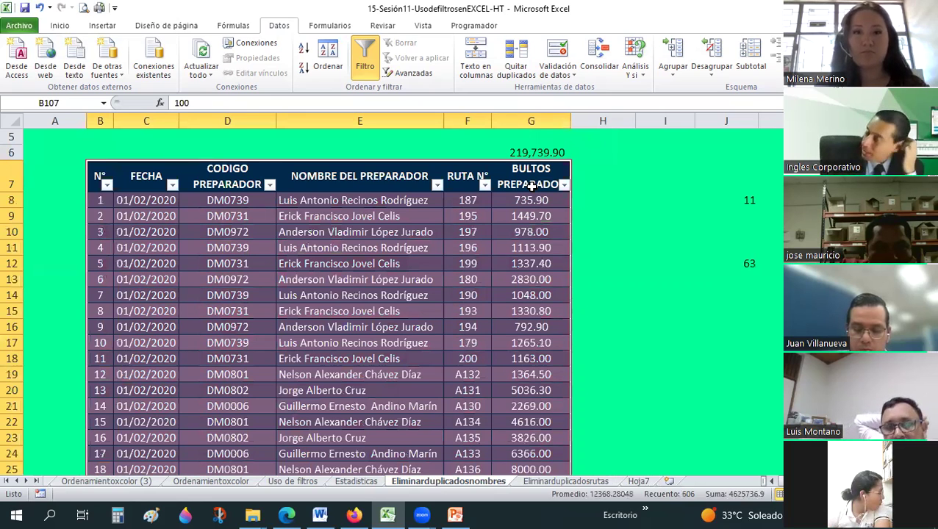
pyautogui.click(355, 312)
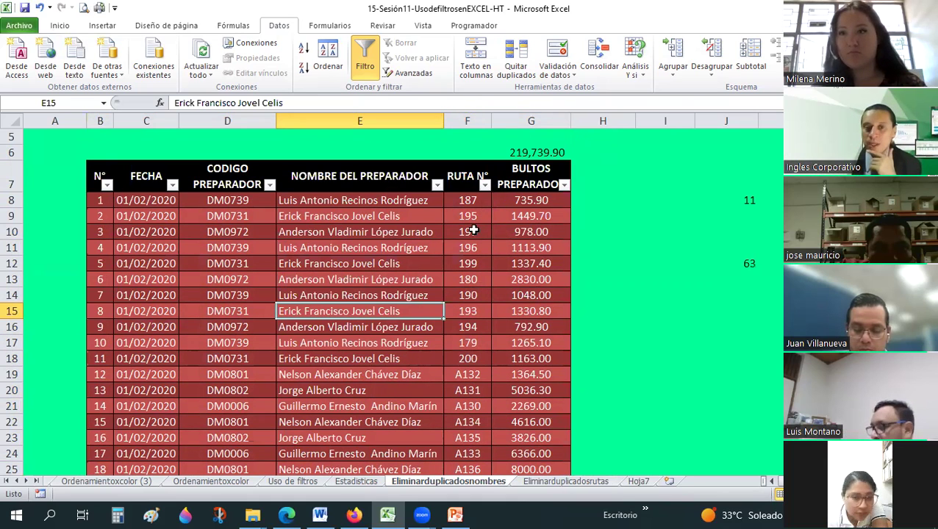
# Filter NOMBRE DEL PREPARADOR to a single preparer and select the four matching names.
pyautogui.click(332, 216)
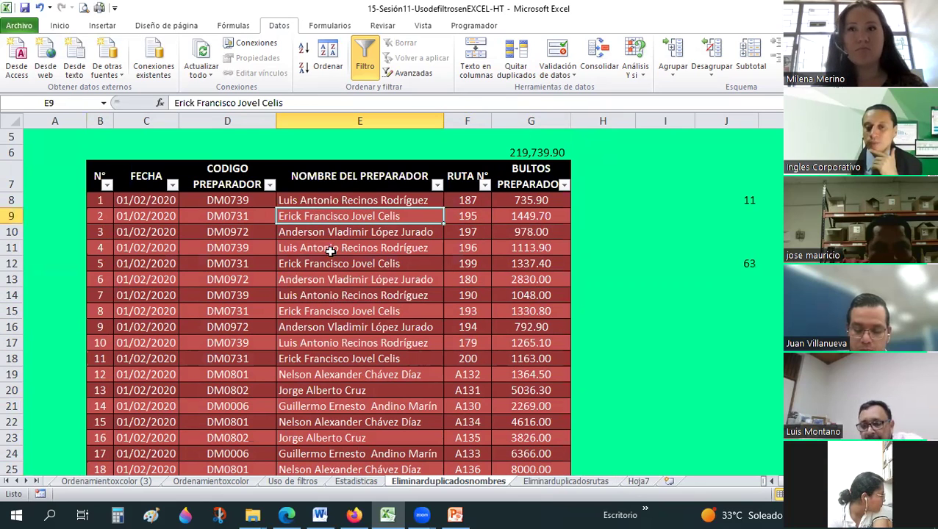
pyautogui.click(331, 250)
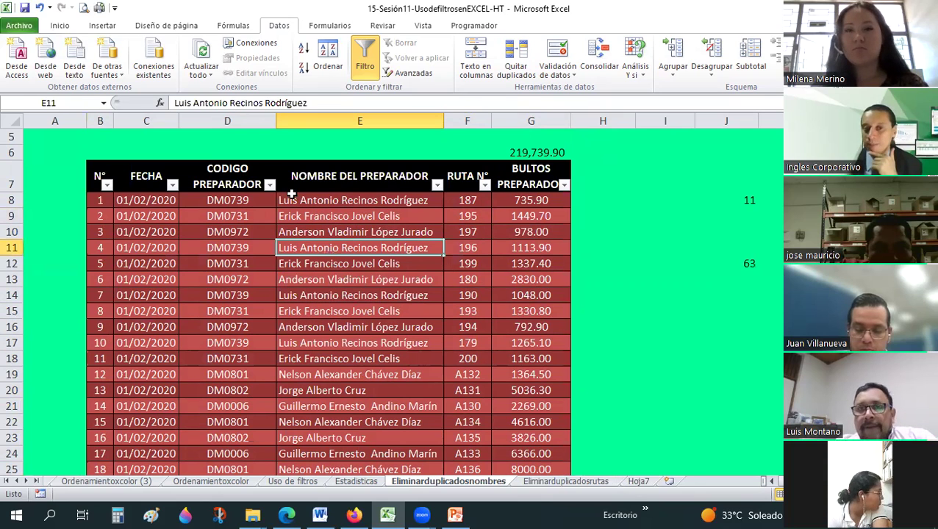
pyautogui.click(437, 185)
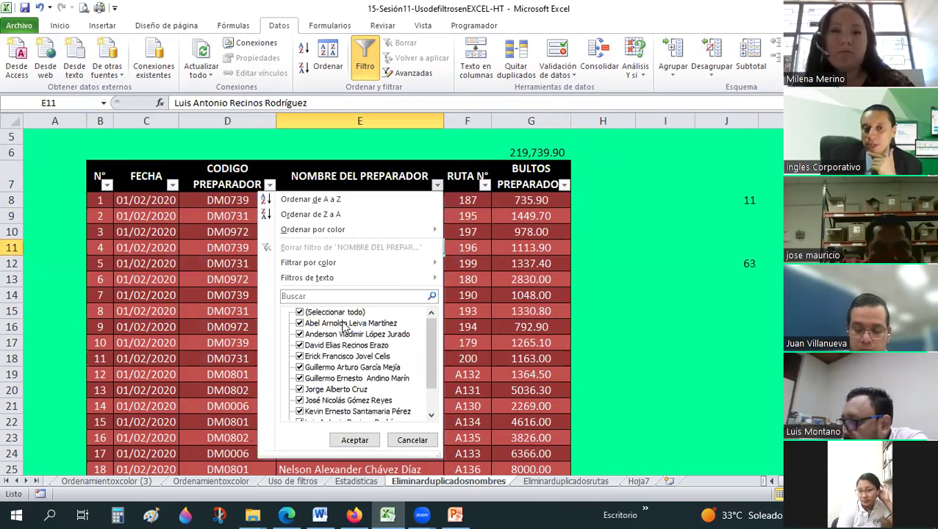
pyautogui.click(355, 439)
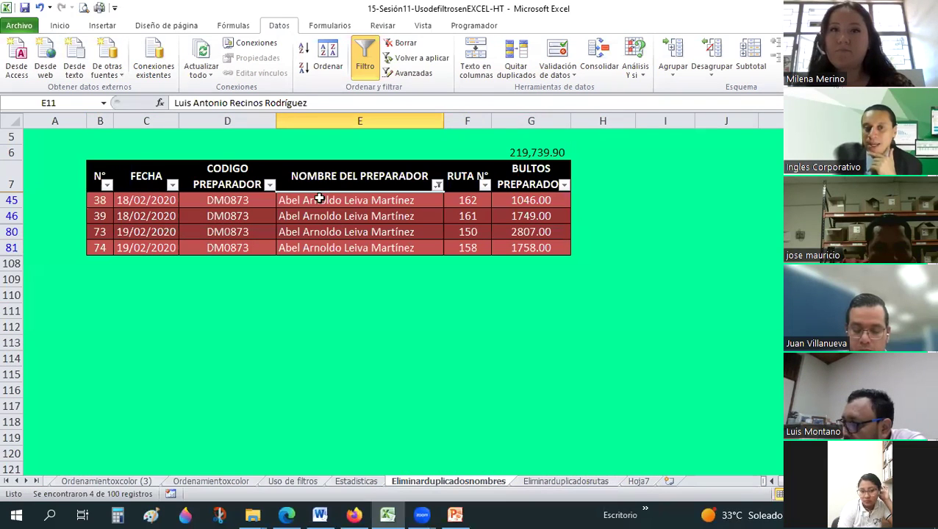
pyautogui.moveTo(316, 200); pyautogui.dragTo(316, 252)
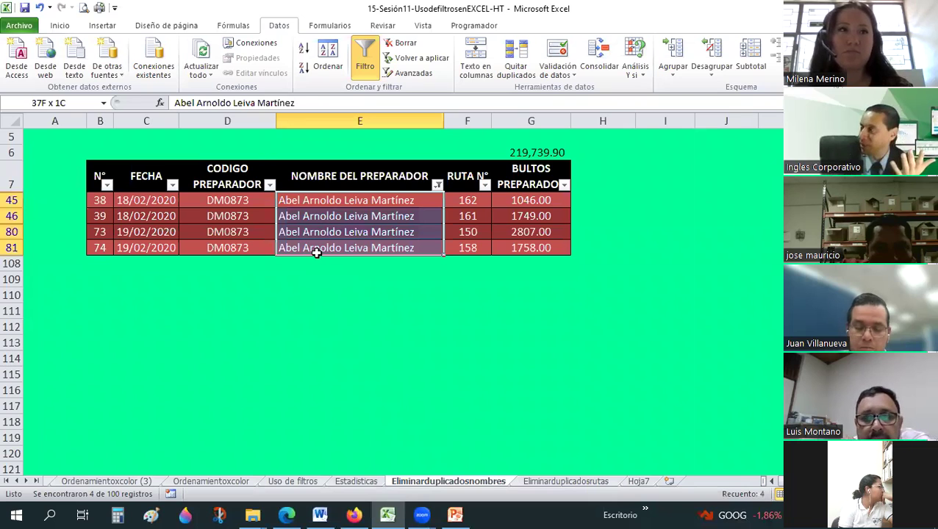
pyautogui.moveTo(316, 252); pyautogui.dragTo(316, 252)
# Delete the Hoja7 sheet from the workbook.
pyautogui.click(630, 472)
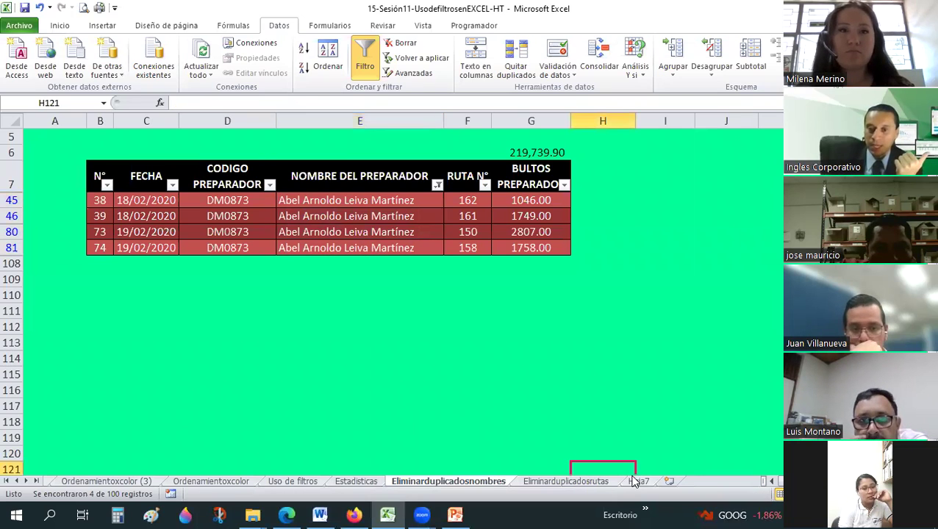
pyautogui.rightClick(637, 481)
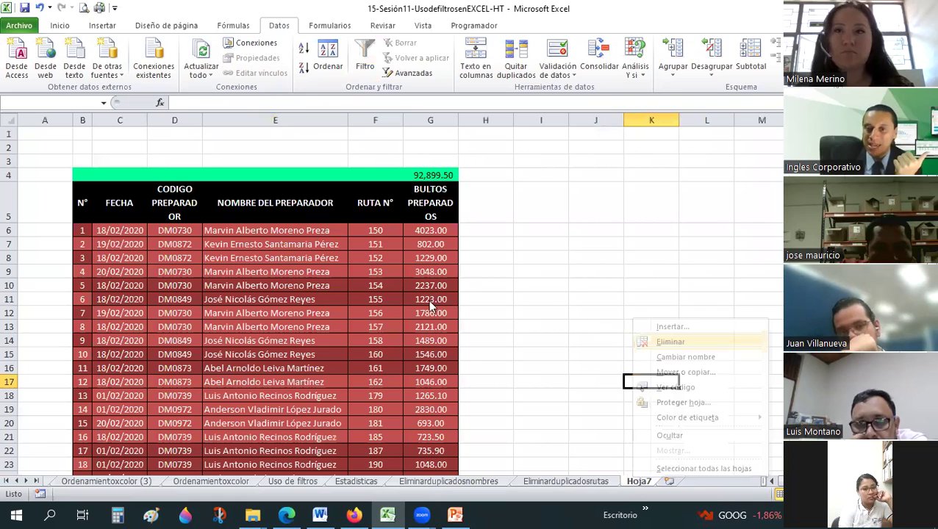
pyautogui.click(669, 342)
# Clear the NOMBRE DEL PREPARADOR filter with (Seleccionar todo) so every preparer shows.
pyautogui.click(471, 482)
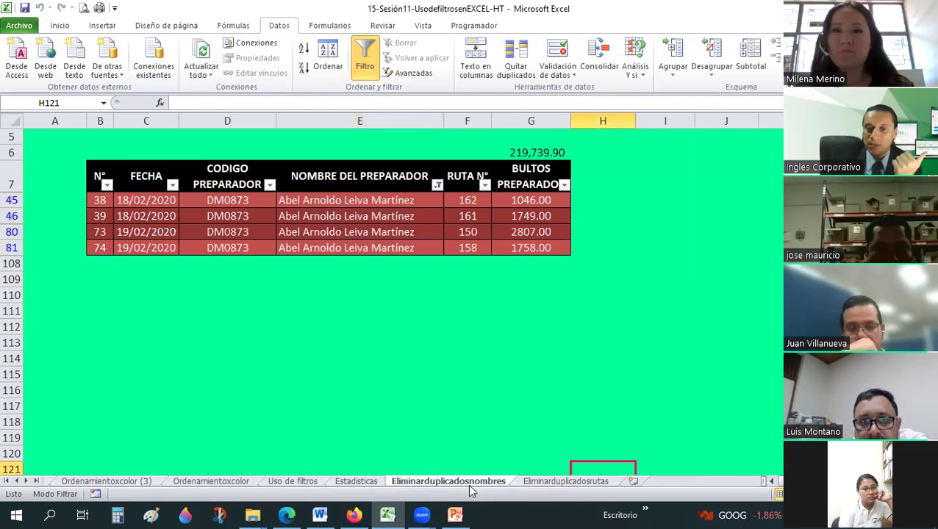
pyautogui.click(437, 184)
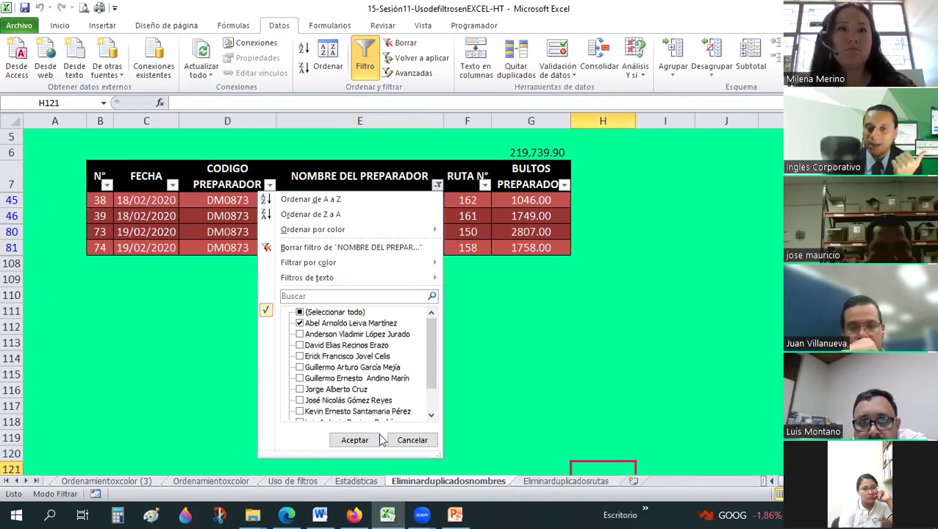
pyautogui.click(299, 312)
pyautogui.click(354, 439)
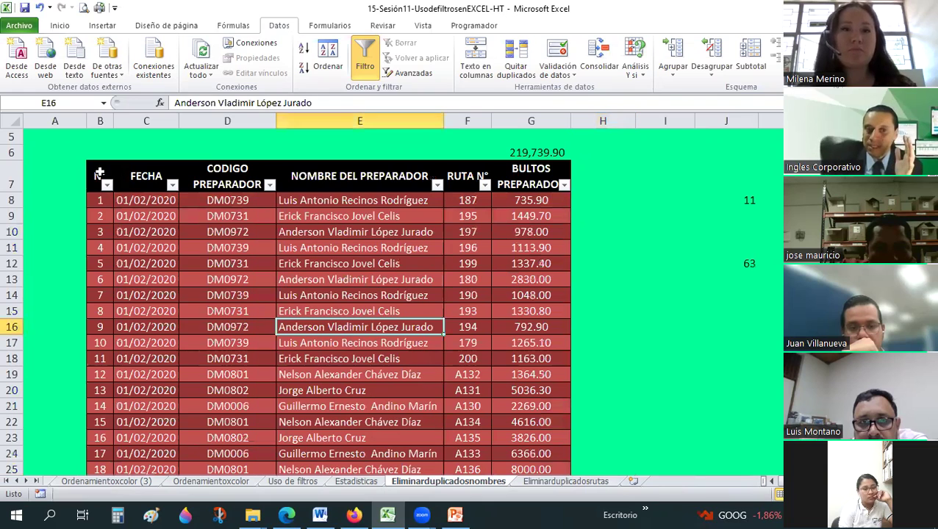
# Check the Uso de filtros and Estadisticas sheets, then open the Eliminarduplicadosrutas route table.
pyautogui.moveTo(100, 176); pyautogui.dragTo(530, 299)
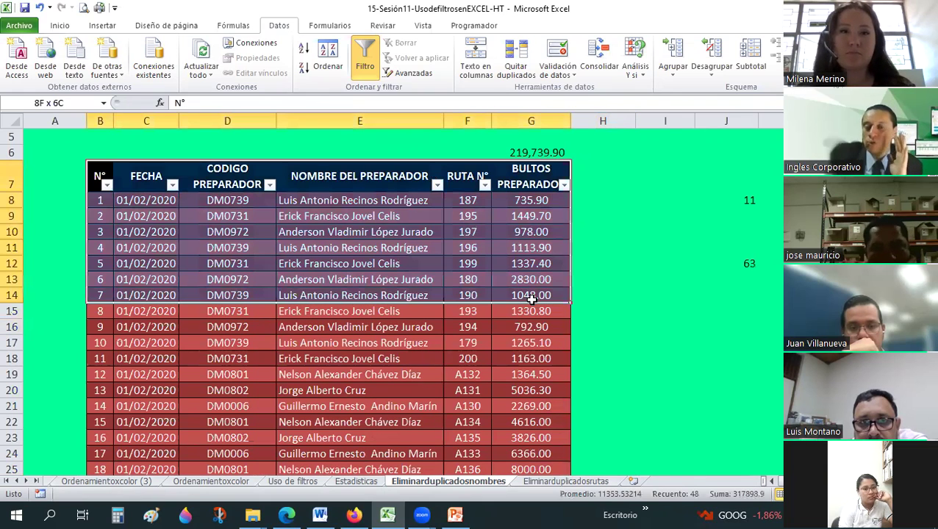
pyautogui.moveTo(531, 299); pyautogui.dragTo(541, 400)
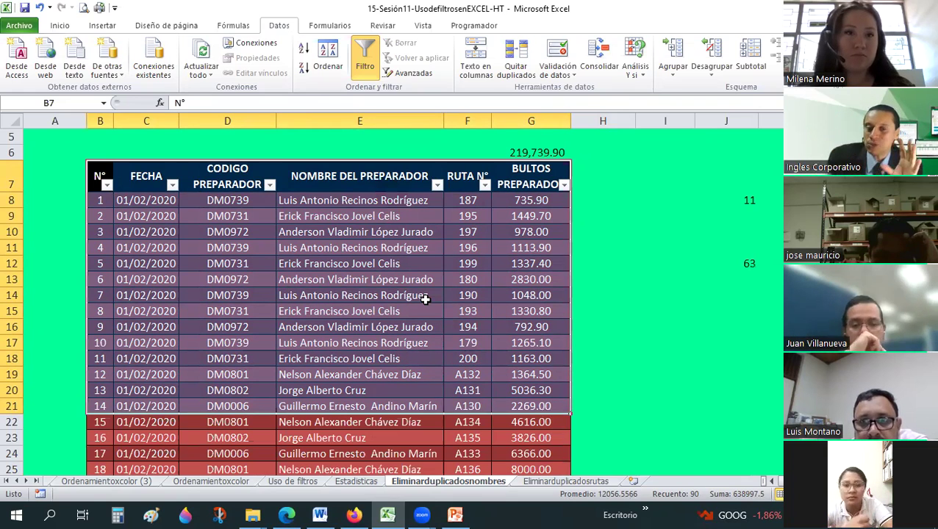
pyautogui.click(291, 482)
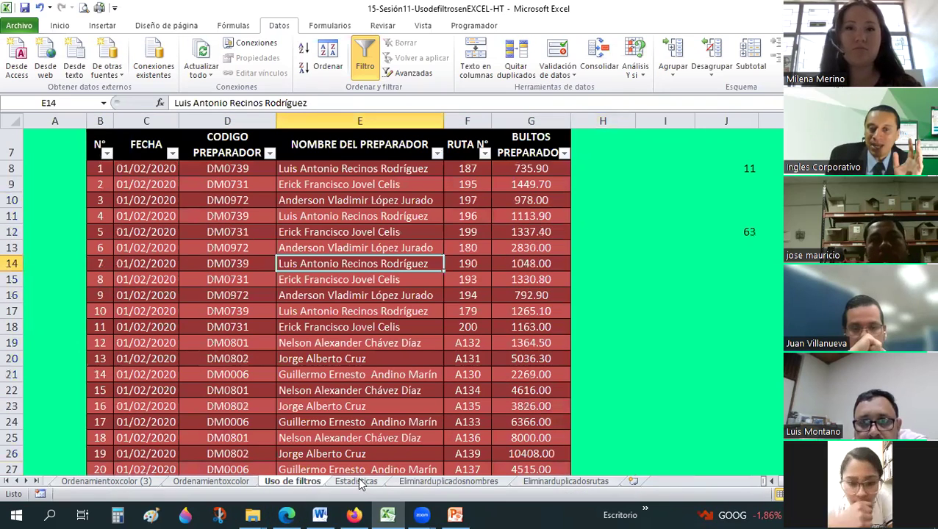
pyautogui.hotkey('ctrl', 'pagedown')
pyautogui.scroll(1, 239, 227)
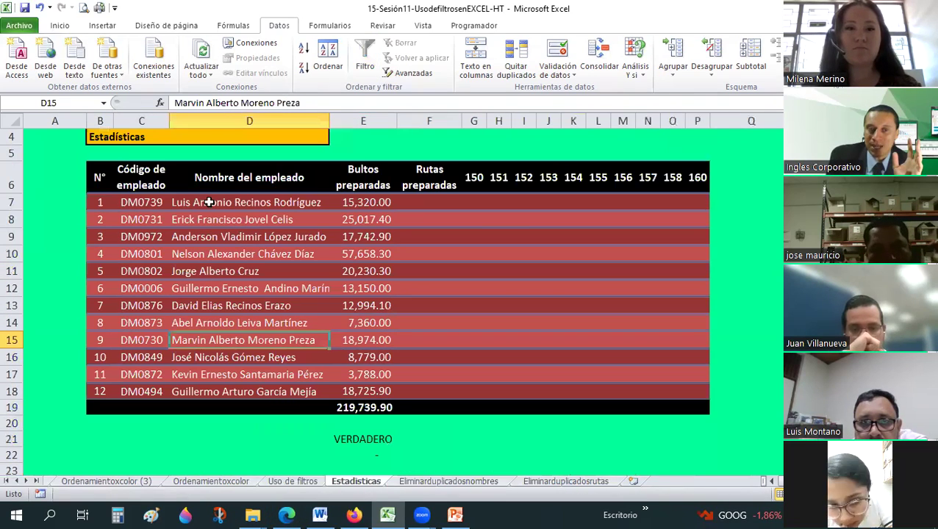
pyautogui.moveTo(208, 202); pyautogui.dragTo(208, 391)
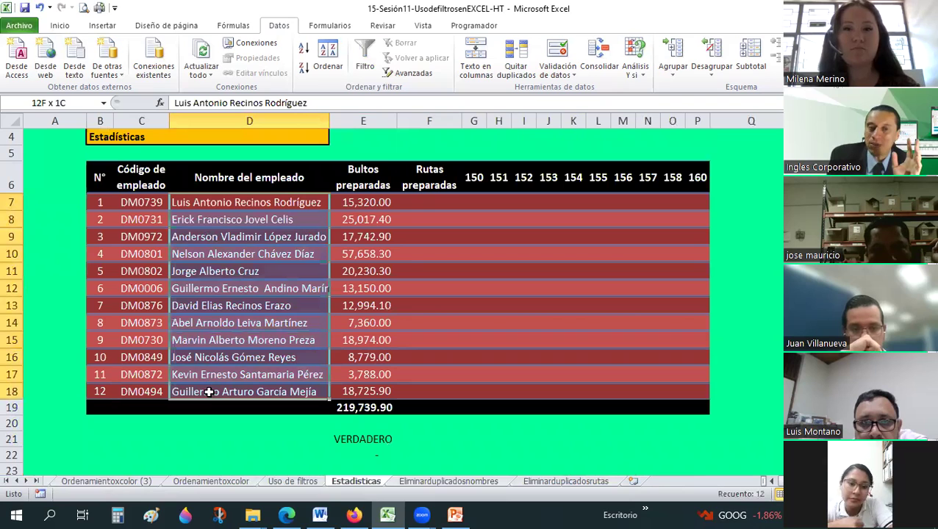
pyautogui.click(487, 202)
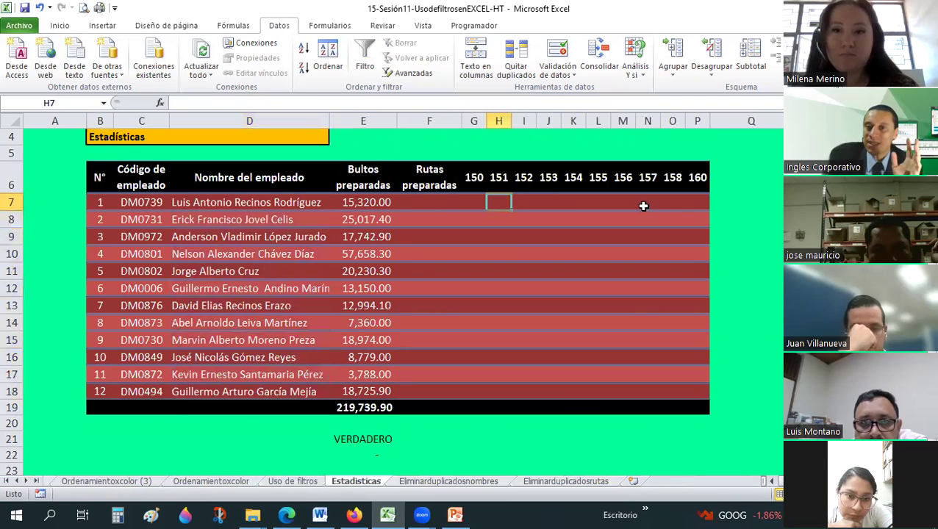
pyautogui.press('Right')
pyautogui.press('Right')
pyautogui.press('Right')
pyautogui.click(565, 481)
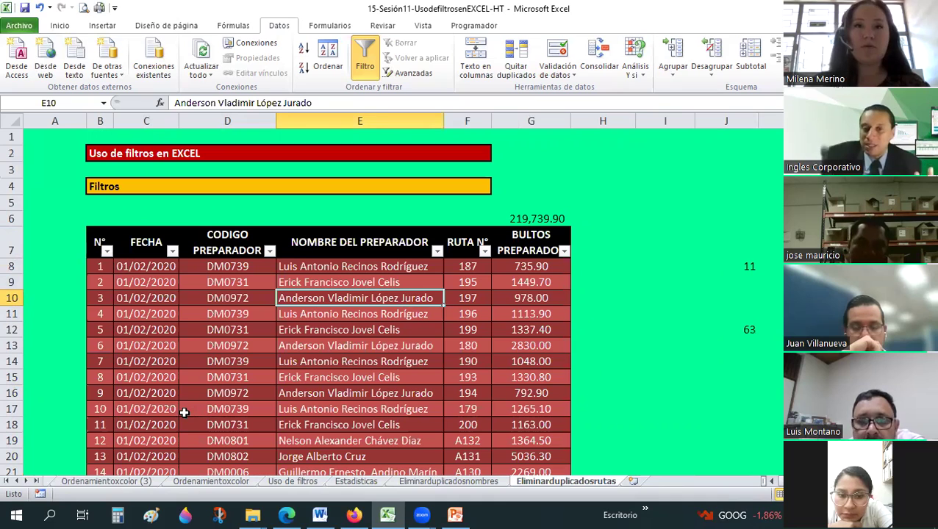
pyautogui.scroll(-1, 566, 437)
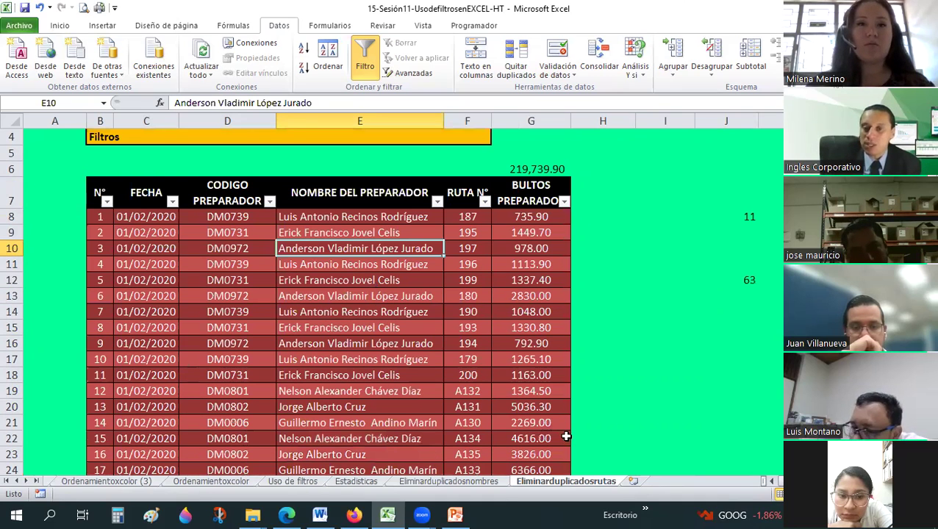
# Insert a blank Hoja6 sheet, dismiss the Insertar dialog, and return to Eliminarduplicadosrutas.
pyautogui.click(633, 481)
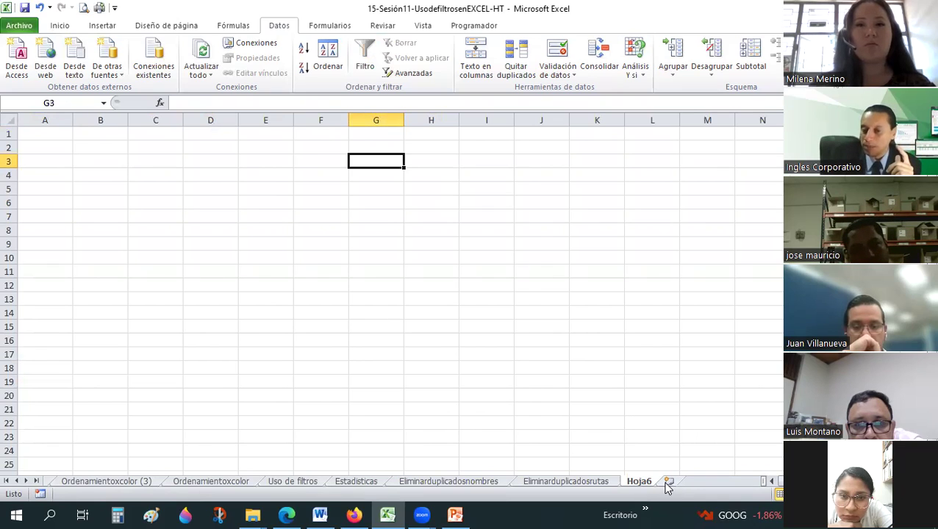
pyautogui.rightClick(635, 484)
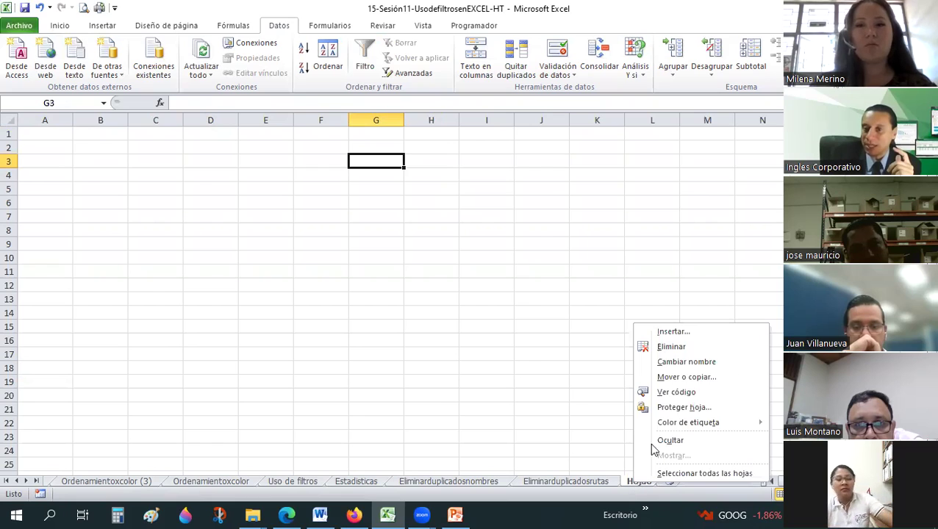
pyautogui.click(666, 334)
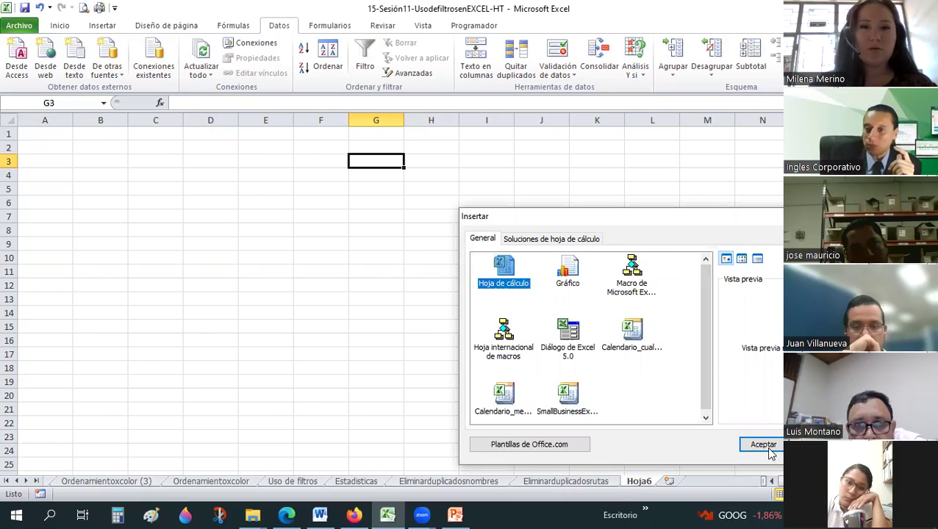
pyautogui.press('Escape')
pyautogui.click(576, 483)
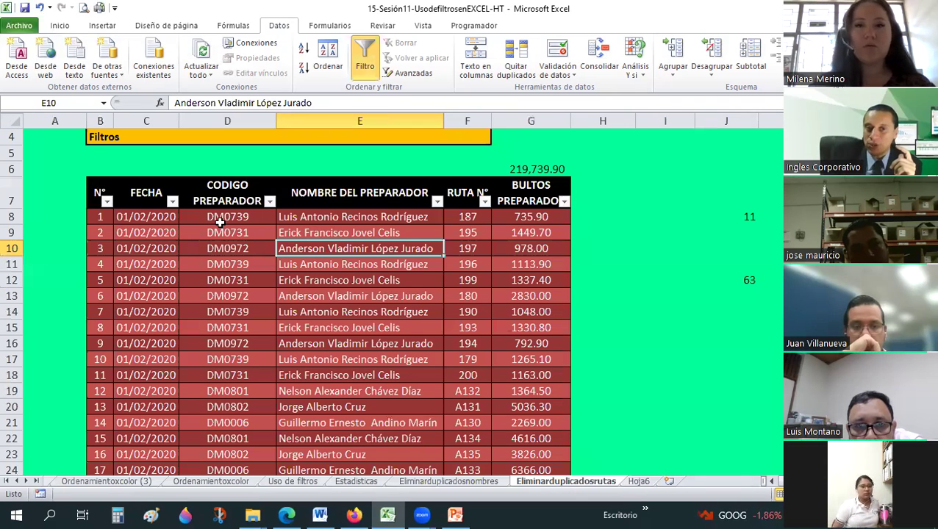
# Copy the route table B7:G107 and paste it into Hoja6 starting at B4.
pyautogui.moveTo(100, 193)
pyautogui.mouseDown()
pyautogui.moveTo(527, 512)
pyautogui.moveTo(507, 447)
pyautogui.mouseUp()
pyautogui.moveTo(467, 397); pyautogui.dragTo(471, 438)
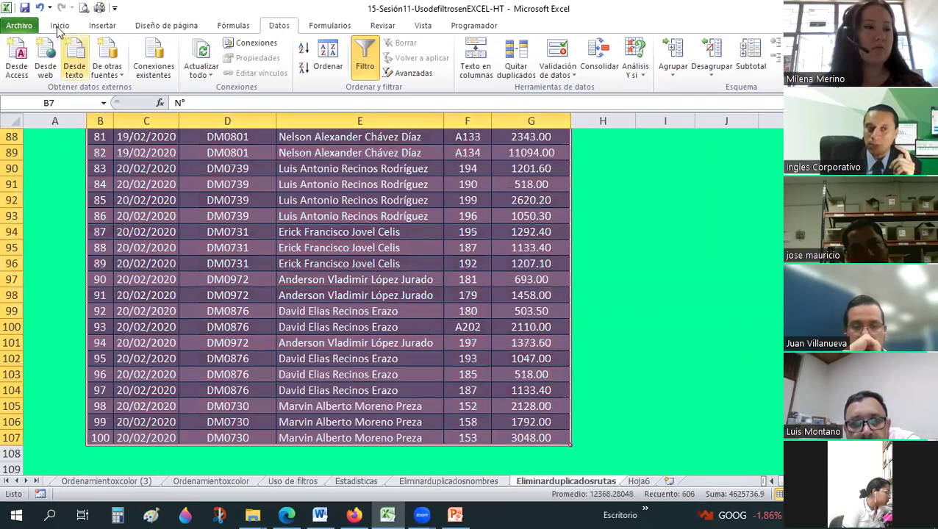
pyautogui.click(59, 25)
pyautogui.hotkey('ctrl', 'c')
pyautogui.hotkey('ctrl', 'BackSpace')
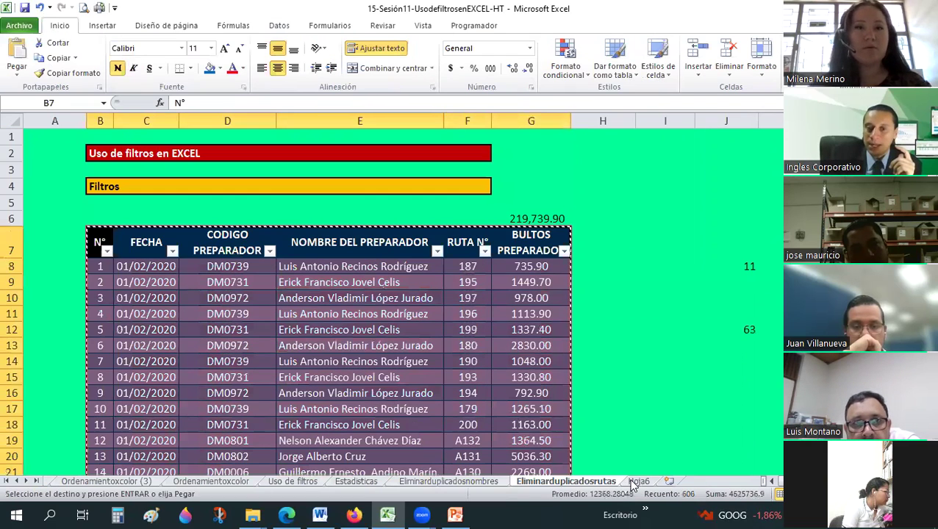
pyautogui.hotkey('ctrl', 'pagedown')
pyautogui.click(96, 176)
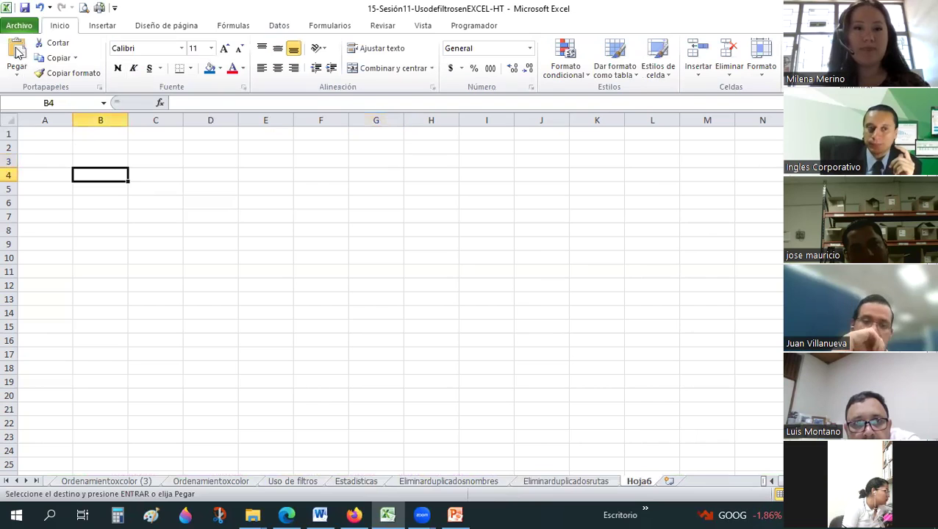
pyautogui.click(16, 50)
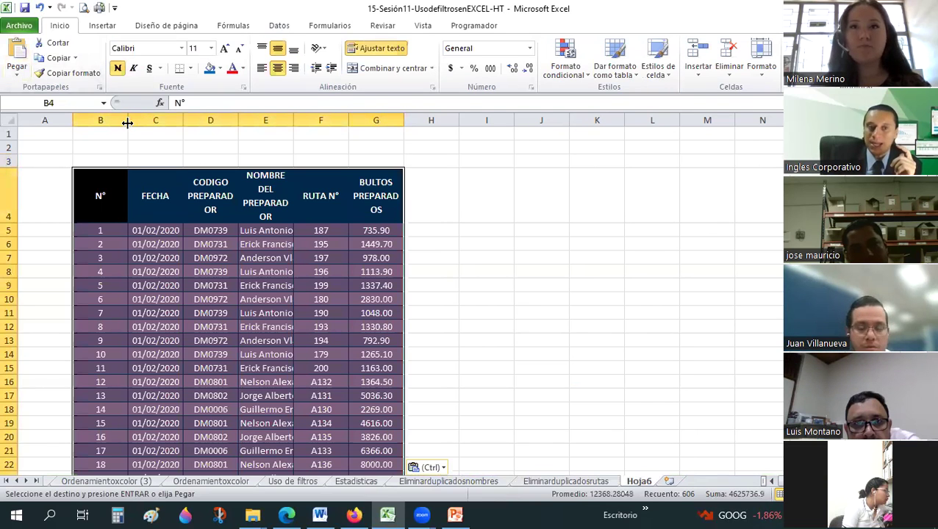
# Autofit columns B and E so the N° values and full preparer names show.
pyautogui.hotkey('ctrl', 'w')
pyautogui.doubleClick(255, 118)
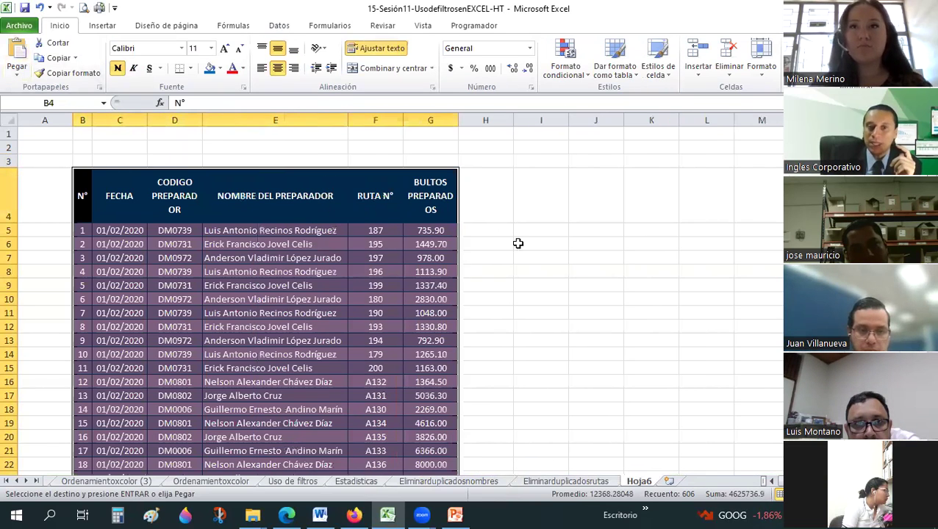
pyautogui.click(595, 257)
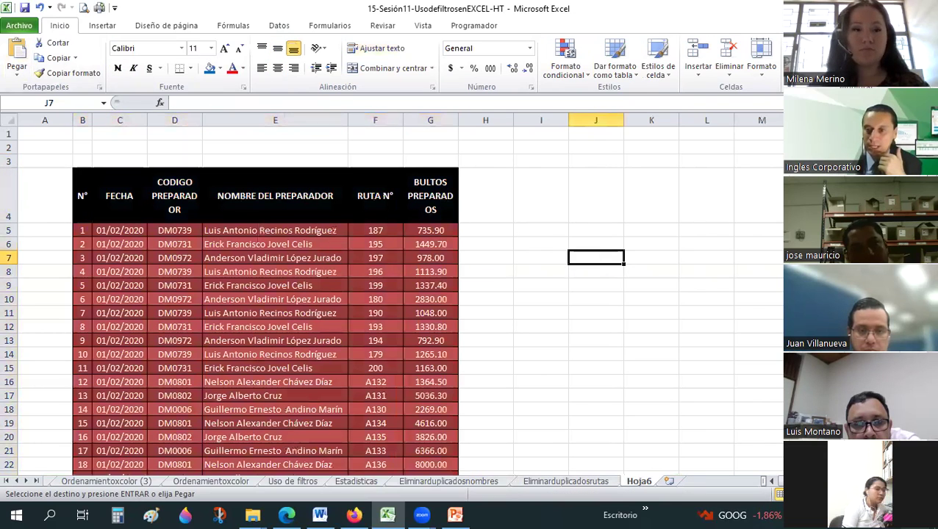
pyautogui.scroll(1, 391, 294)
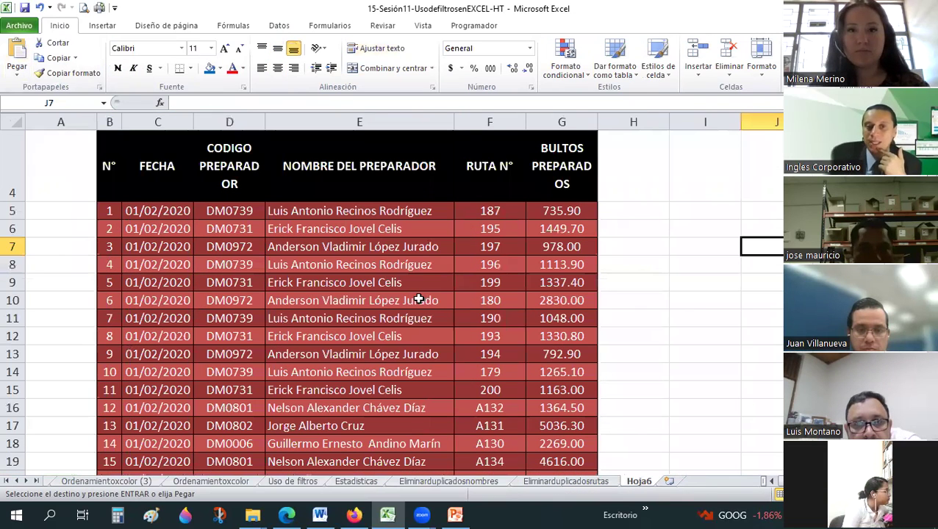
pyautogui.click(353, 300)
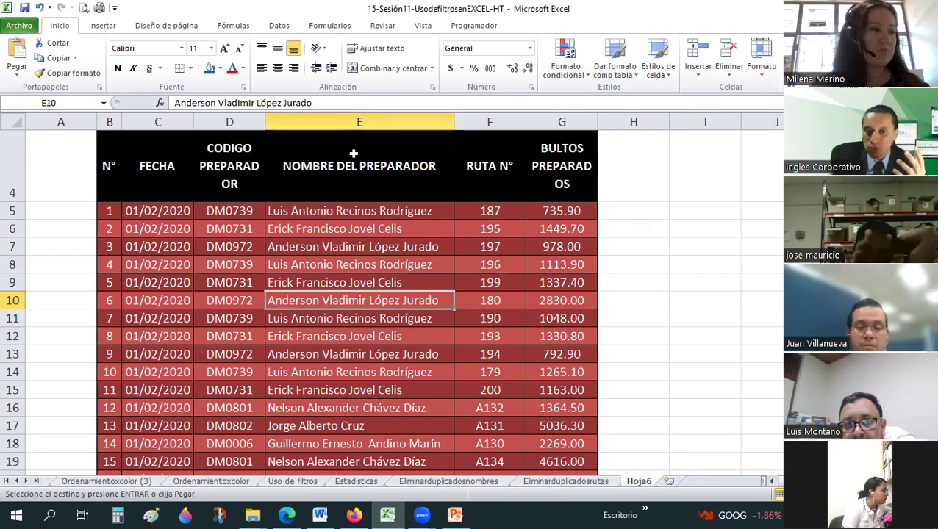
pyautogui.click(279, 167)
pyautogui.click(316, 244)
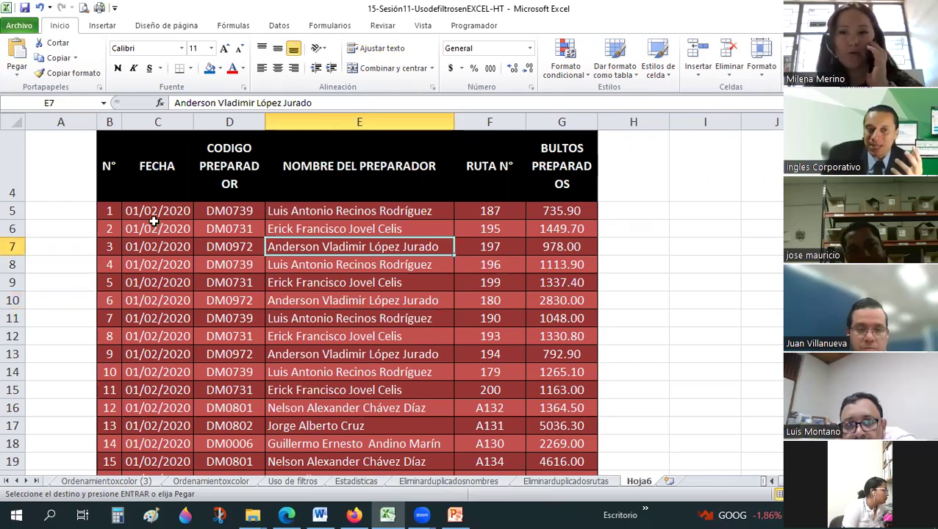
pyautogui.click(155, 211)
pyautogui.moveTo(553, 494)
pyautogui.mouseDown()
pyautogui.moveTo(553, 512)
pyautogui.moveTo(570, 443)
pyautogui.mouseUp()
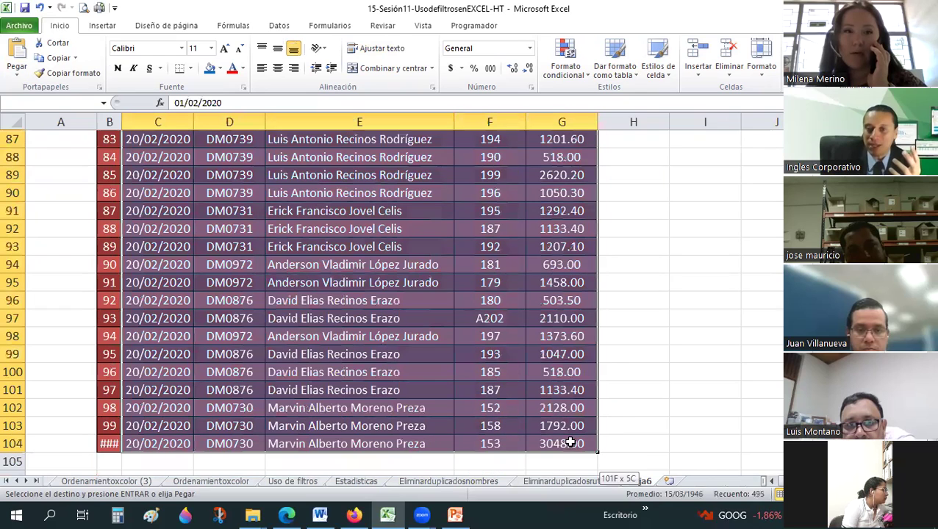
pyautogui.moveTo(334, 106); pyautogui.dragTo(278, 27)
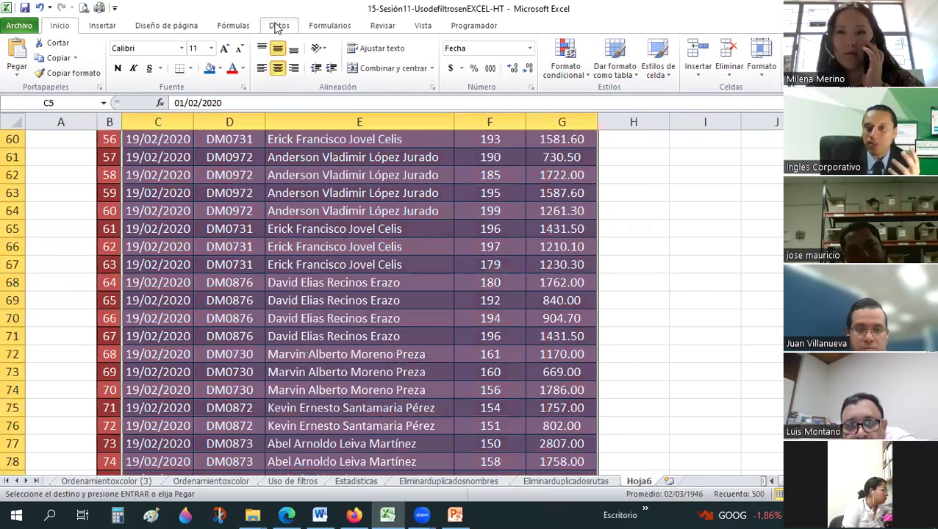
pyautogui.click(279, 27)
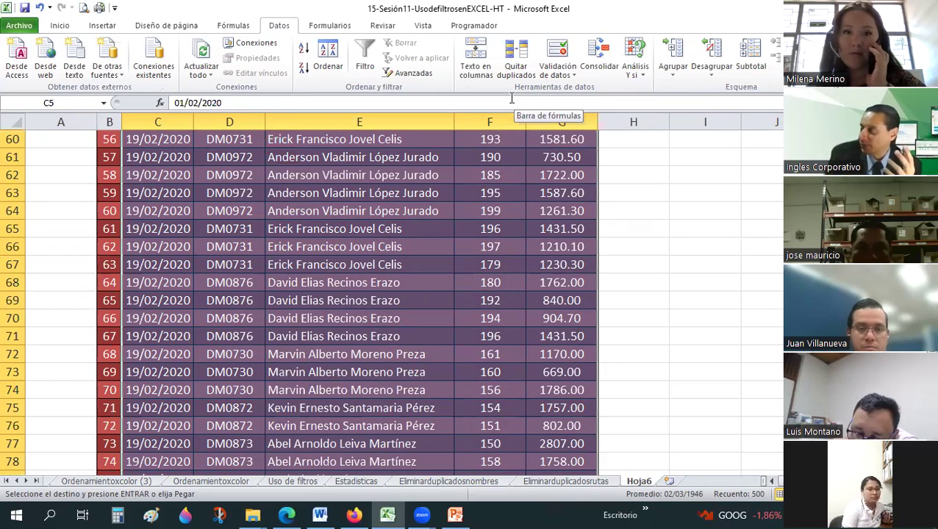
pyautogui.scroll(1, 512, 98)
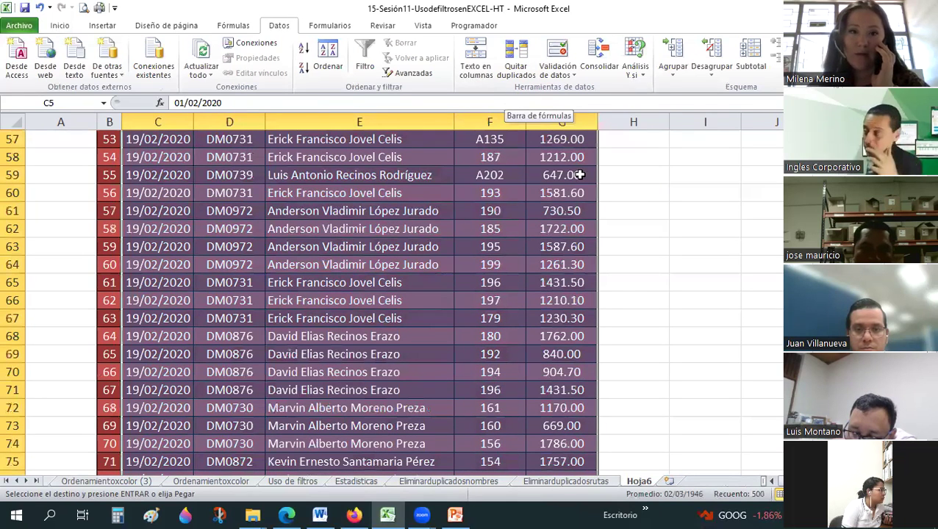
pyautogui.scroll(6, 502, 211)
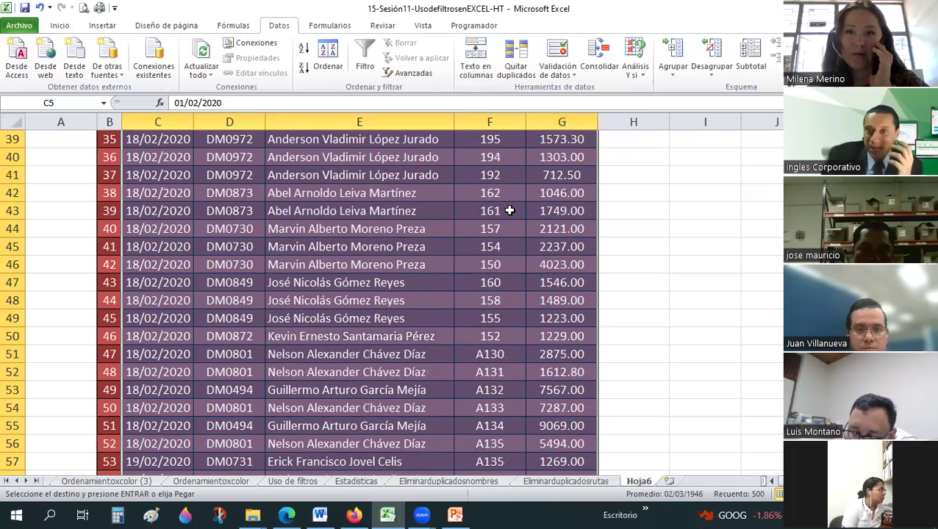
pyautogui.scroll(13, 526, 179)
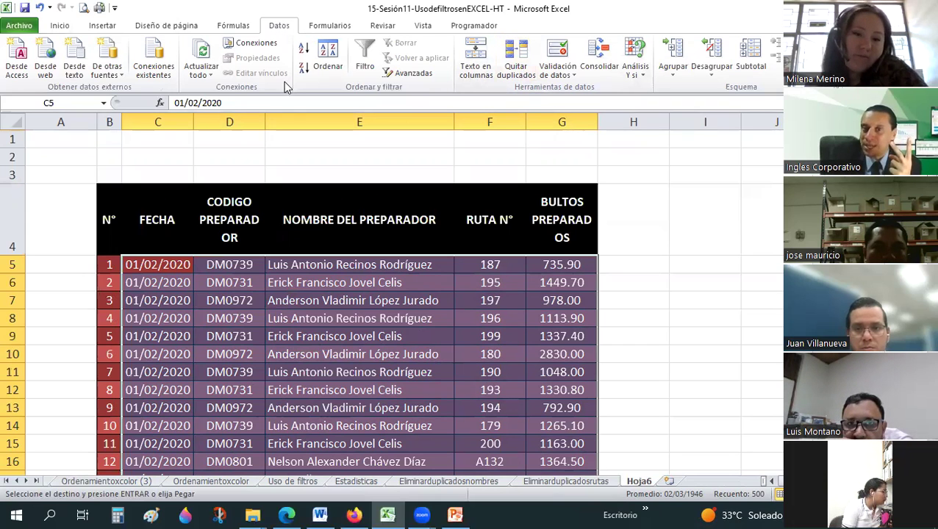
# Remove duplicates from the Hoja6 table comparing only Columna E, with headers unchecked, keeping 12 names.
pyautogui.click(514, 70)
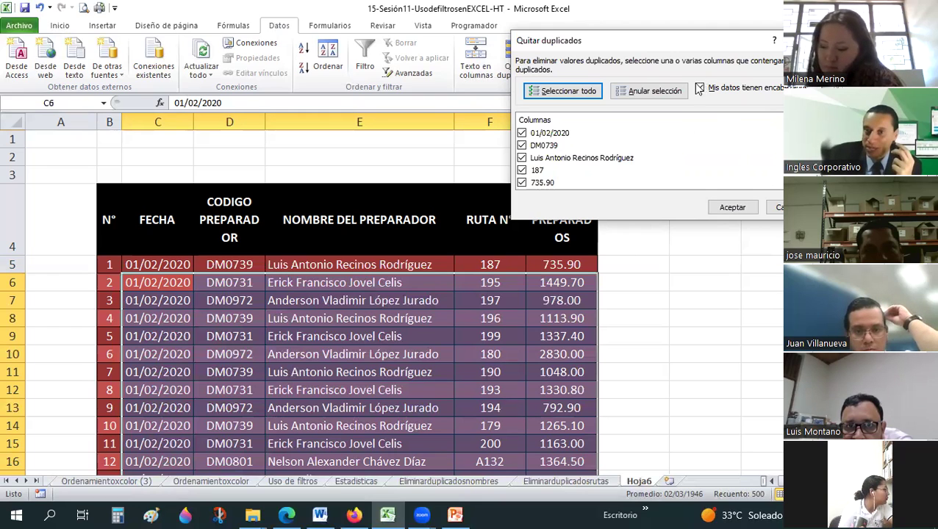
pyautogui.click(721, 84)
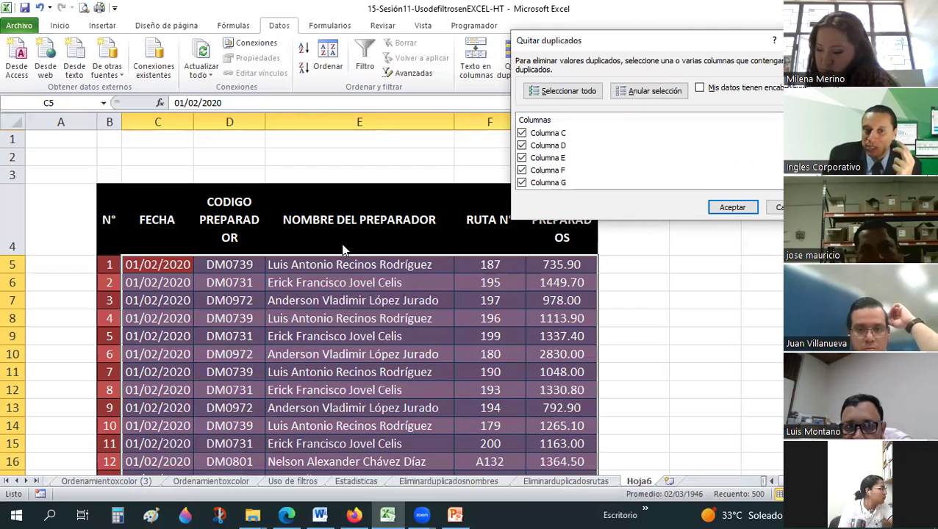
pyautogui.click(521, 133)
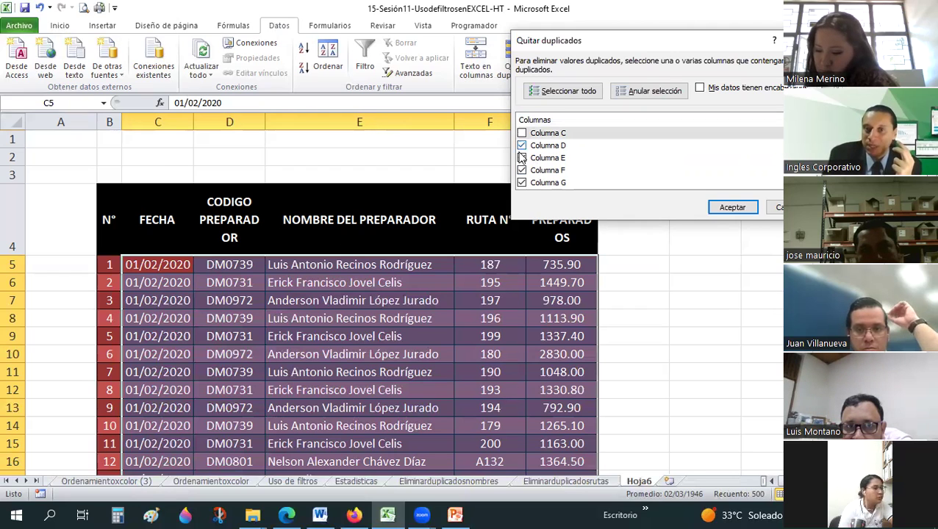
pyautogui.click(521, 146)
pyautogui.click(521, 170)
pyautogui.click(521, 182)
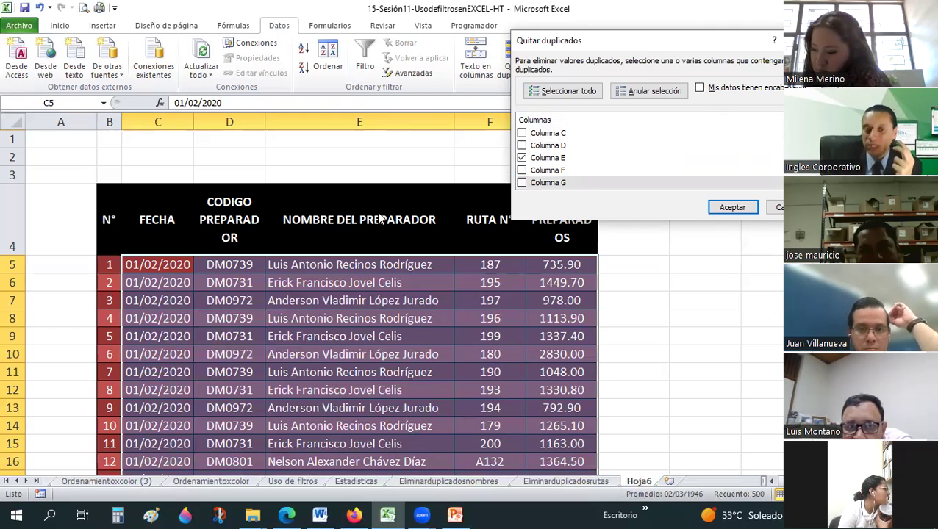
pyautogui.click(732, 208)
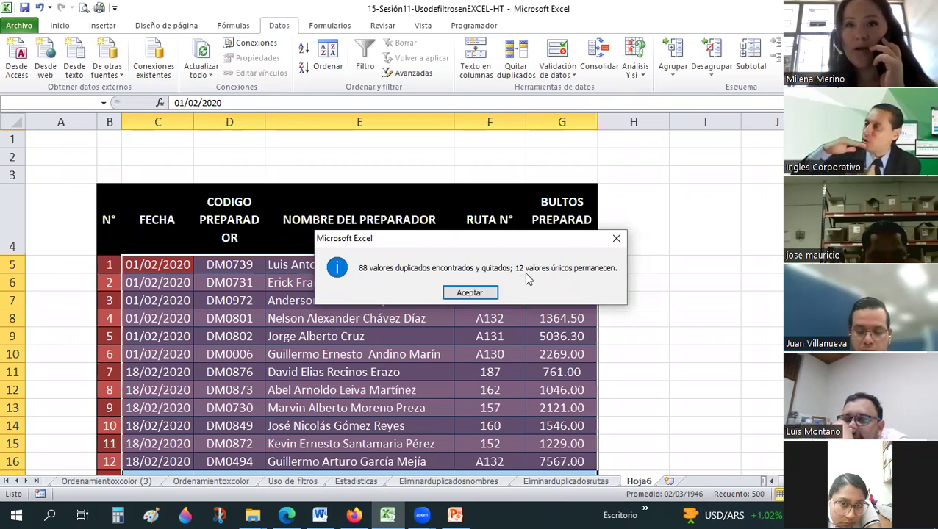
# Dismiss the summary reporting 88 duplicates removed and 12 unique values kept.
pyautogui.click(492, 293)
pyautogui.scroll(-2, 431, 311)
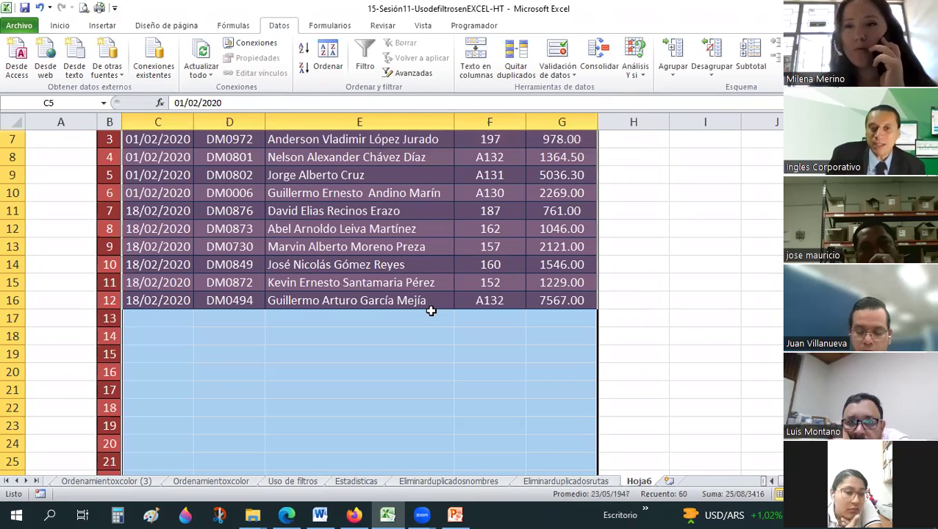
pyautogui.scroll(1, 432, 305)
# Select the 12 remaining names in E5:E16, then return to the Eliminarduplicadosnombres sheet.
pyautogui.click(363, 299)
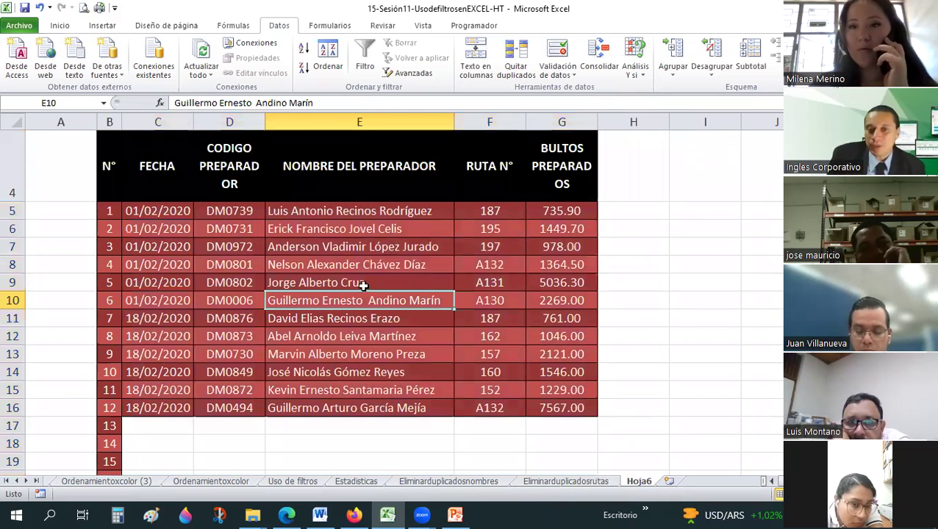
pyautogui.moveTo(352, 211); pyautogui.dragTo(355, 409)
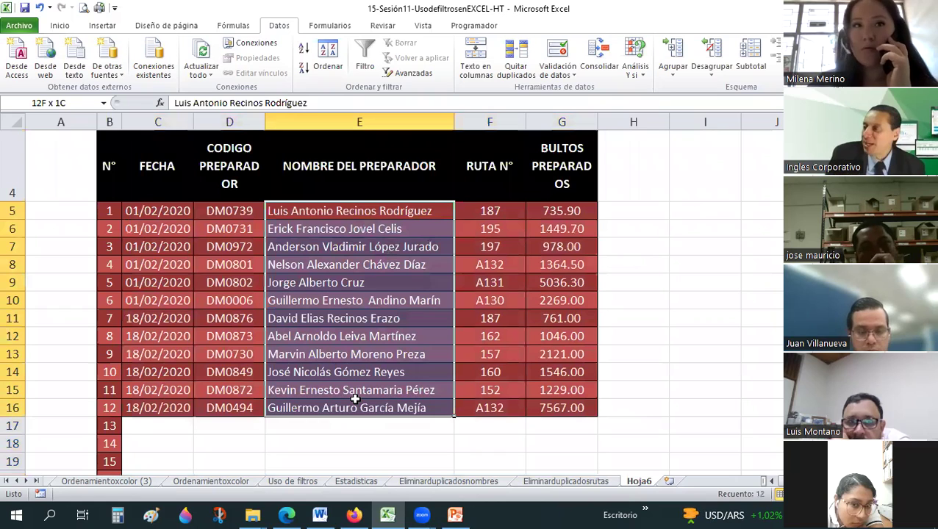
pyautogui.moveTo(336, 211); pyautogui.dragTo(334, 408)
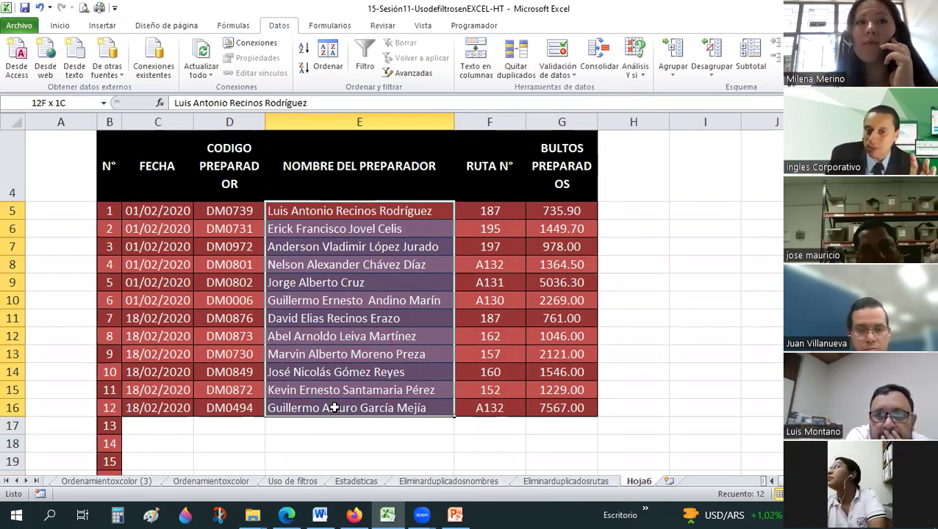
pyautogui.moveTo(334, 408); pyautogui.dragTo(335, 408)
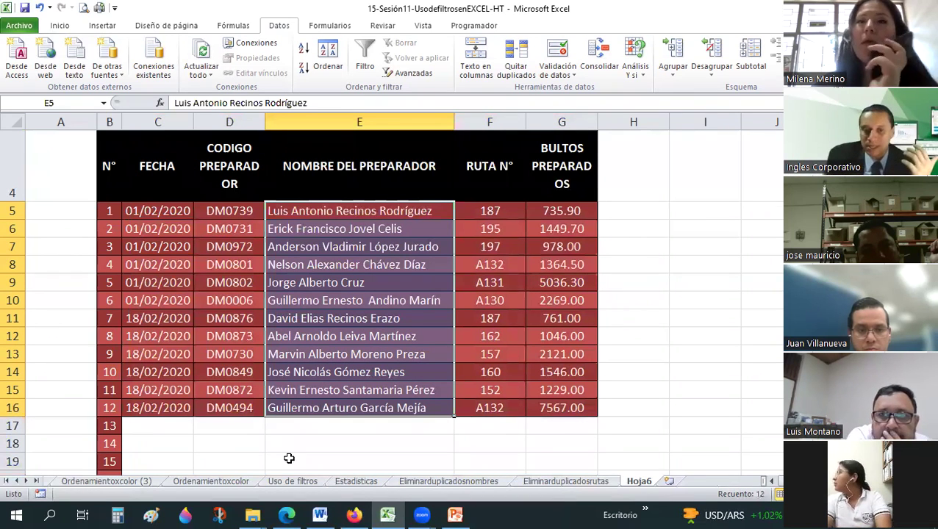
pyautogui.hotkey('ctrl', 'pageup')
pyautogui.hotkey('ctrl', 'pageup')
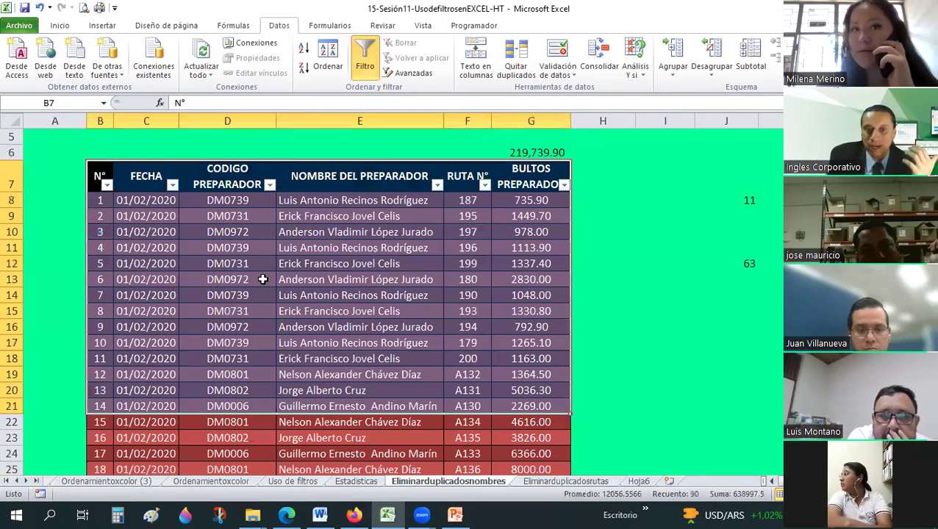
pyautogui.click(227, 279)
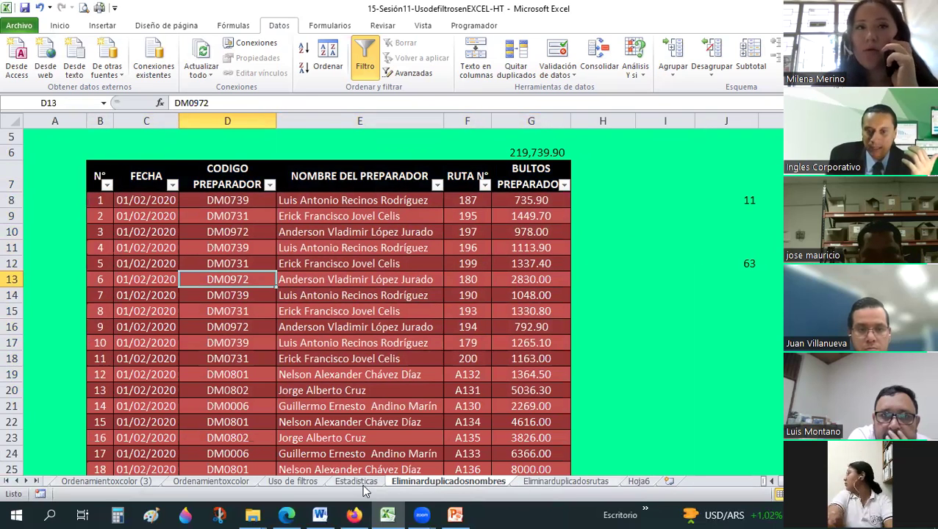
# Review the Estadisticas, Eliminarduplicadosrutas and Hoja6 sheets, then add a new worksheet, Hoja7.
pyautogui.hotkey('ctrl', 'pageup')
pyautogui.moveTo(147, 202); pyautogui.dragTo(279, 375)
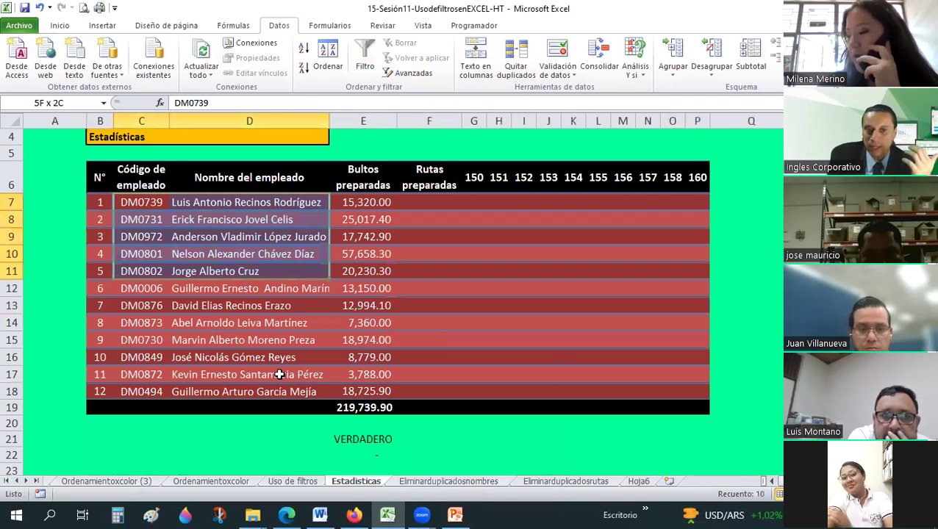
pyautogui.click(562, 482)
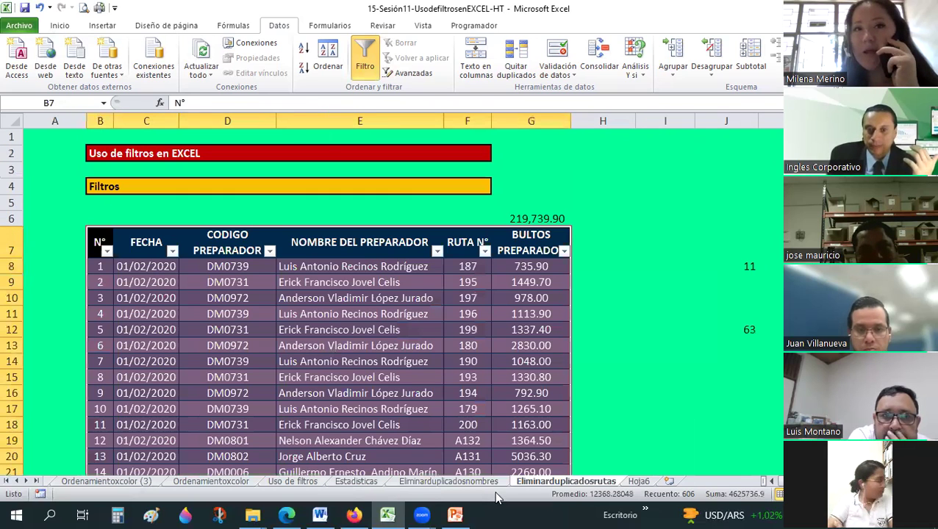
pyautogui.hotkey('ctrl', 'pagedown')
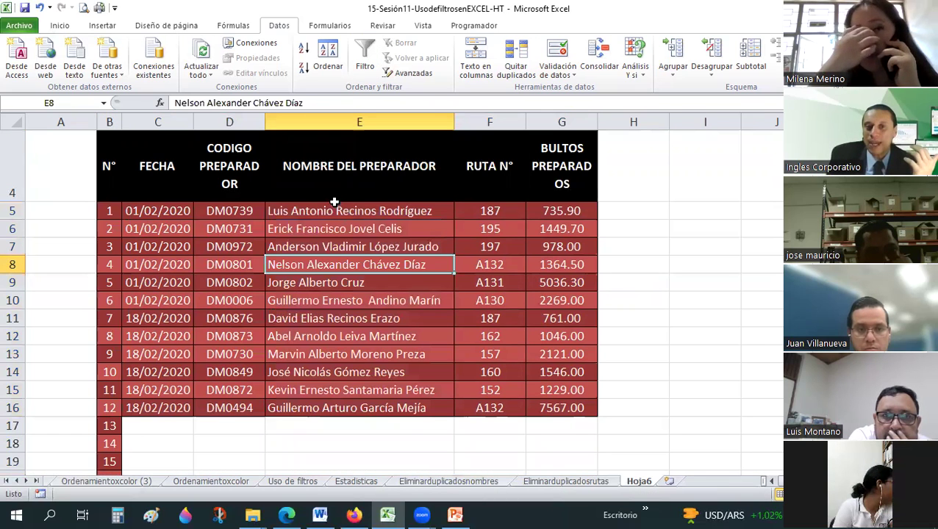
pyautogui.click(329, 210)
pyautogui.hotkey('shift', 'Down')
pyautogui.hotkey('shift', 'Down')
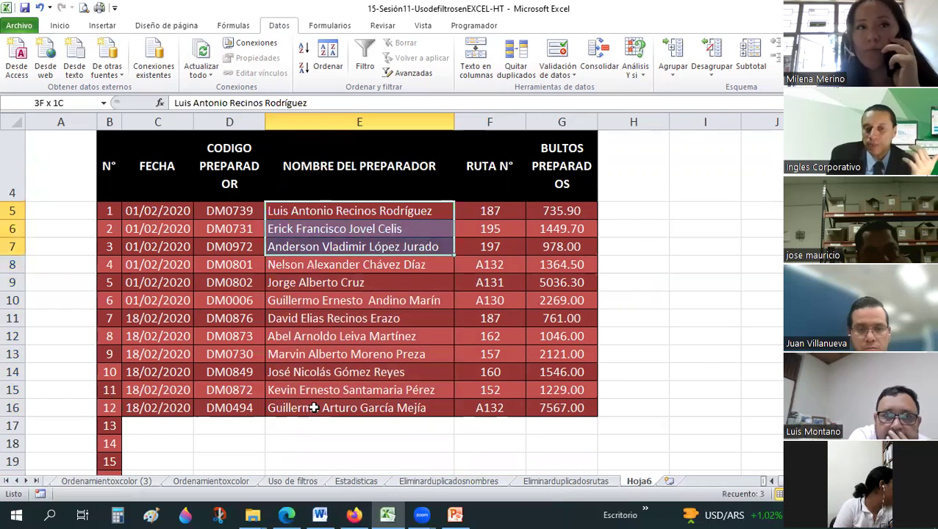
pyautogui.hotkey('ctrl', 'shift', 'Down')
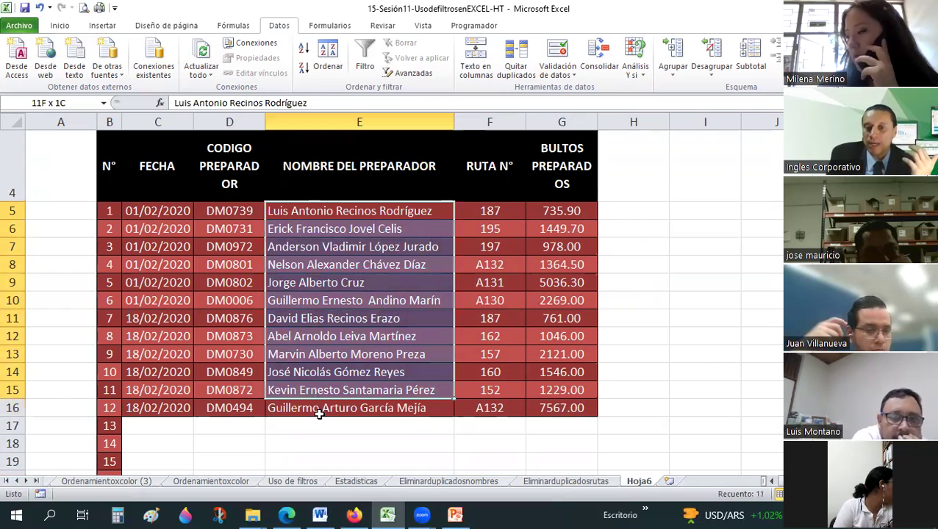
pyautogui.click(670, 482)
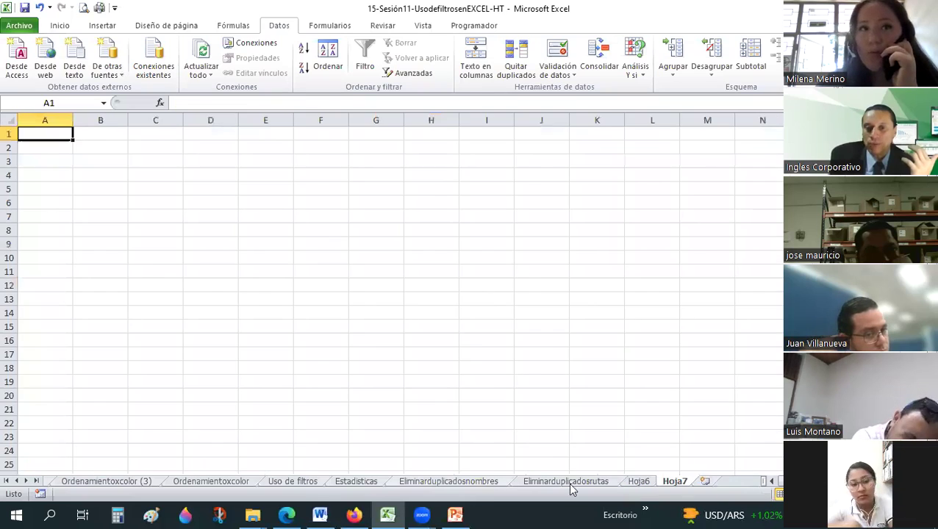
# Copy the route table from Eliminarduplicadosrutas into Hoja7 at B4 and autofit column E.
pyautogui.click(571, 482)
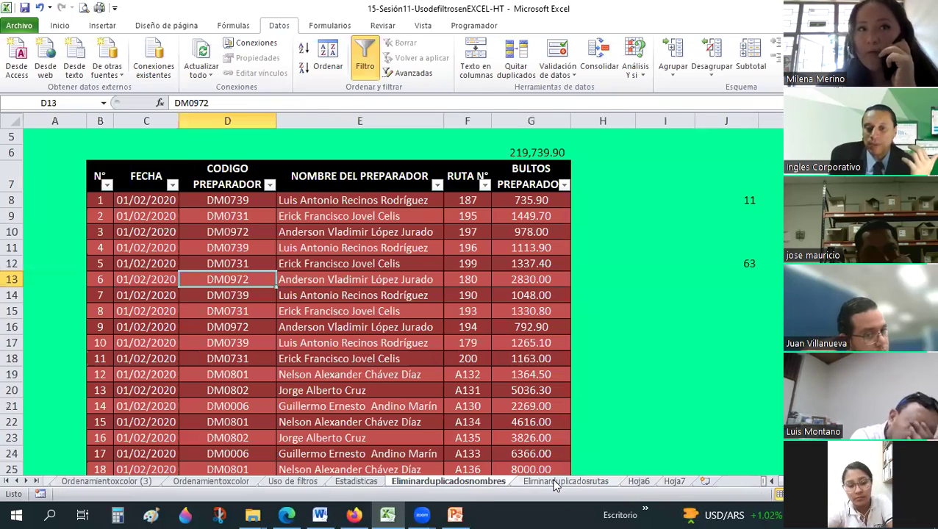
pyautogui.click(59, 25)
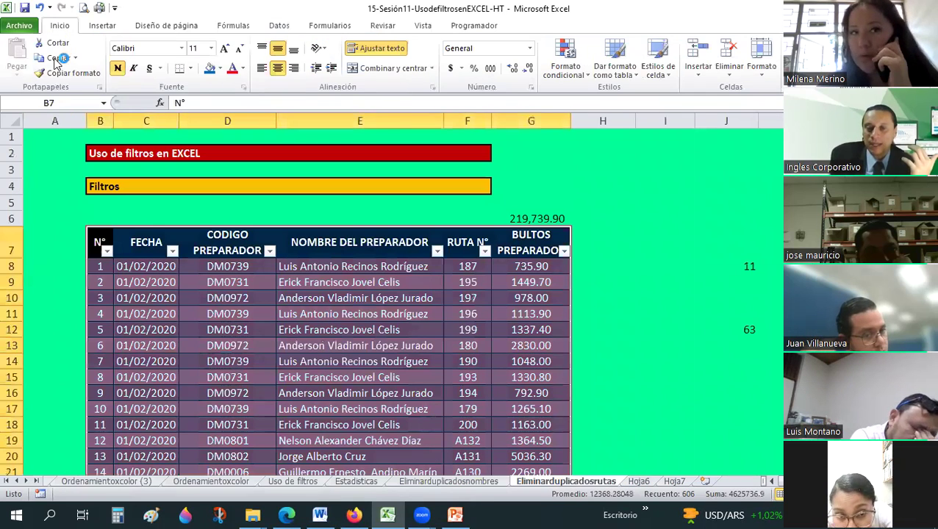
pyautogui.click(55, 57)
pyautogui.hotkey('ctrl', 'pagedown')
pyautogui.hotkey('ctrl', 'pagedown')
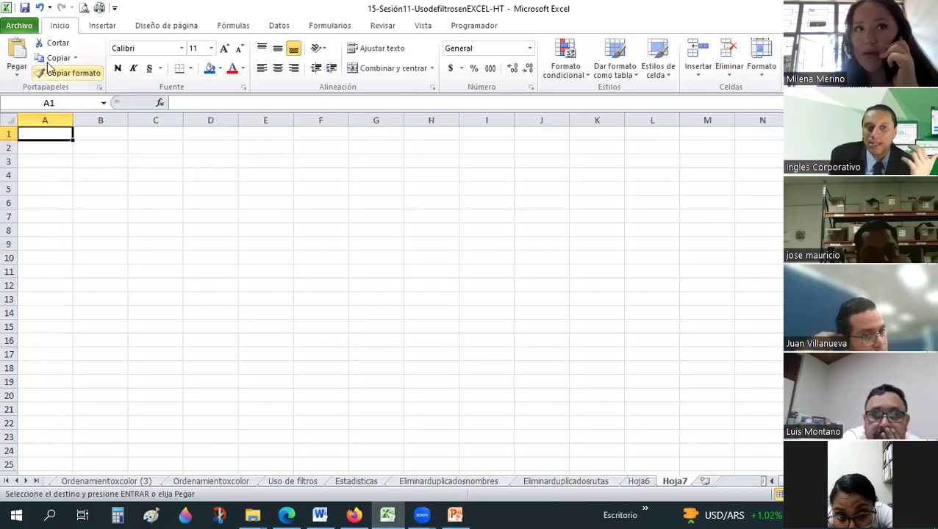
pyautogui.click(100, 175)
pyautogui.hotkey('ctrl', 'v')
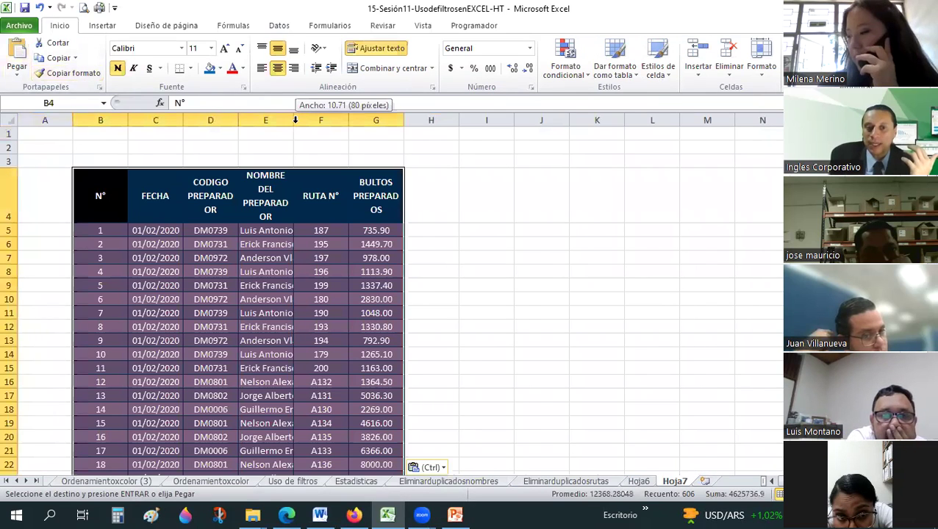
pyautogui.doubleClick(295, 122)
pyautogui.click(411, 230)
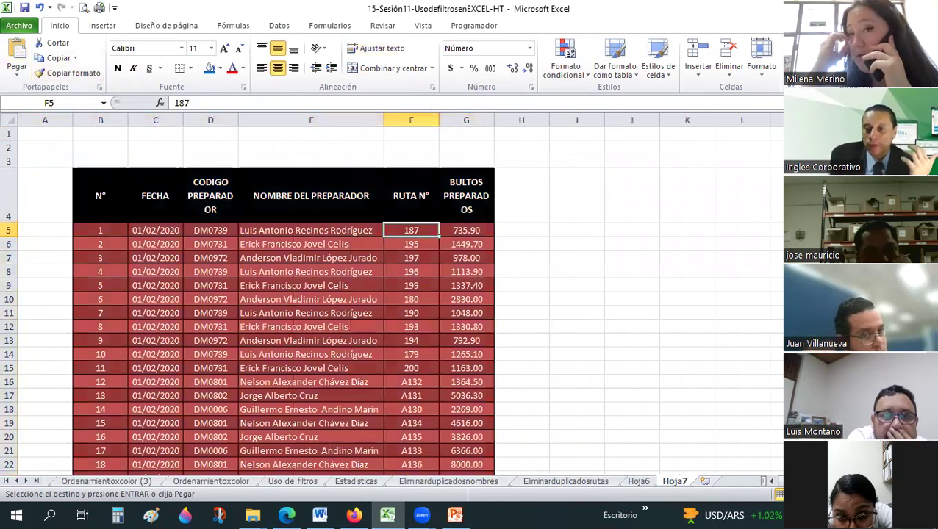
# Select the pasted table B4:G104, from the N° header across to column G.
pyautogui.scroll(2, 411, 230)
pyautogui.click(374, 370)
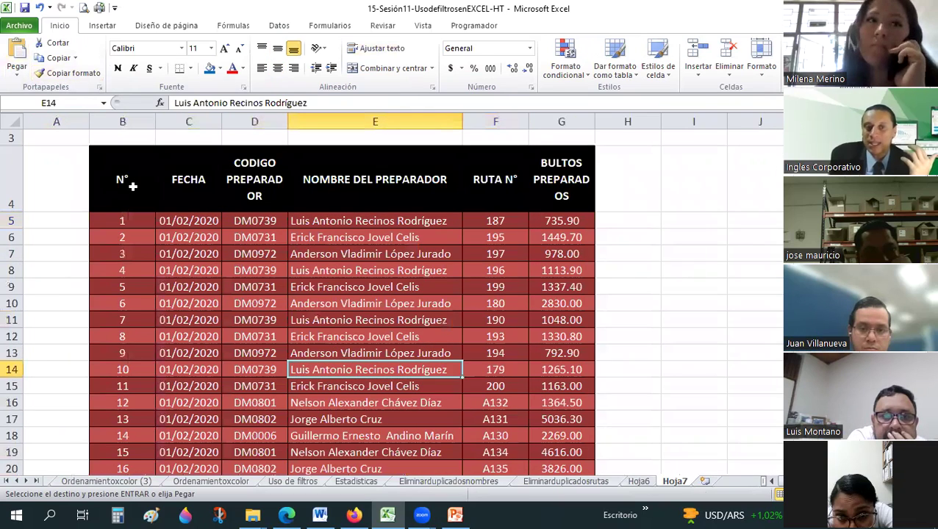
pyautogui.moveTo(122, 179)
pyautogui.mouseDown()
pyautogui.moveTo(564, 455)
pyautogui.moveTo(565, 471)
pyautogui.mouseUp()
pyautogui.scroll(6, 441, 294)
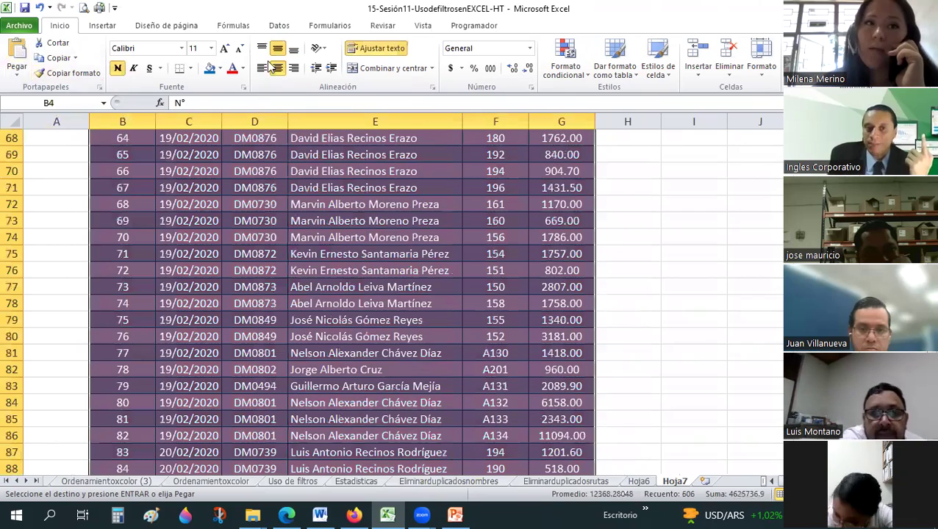
pyautogui.click(279, 27)
pyautogui.scroll(3, 544, 220)
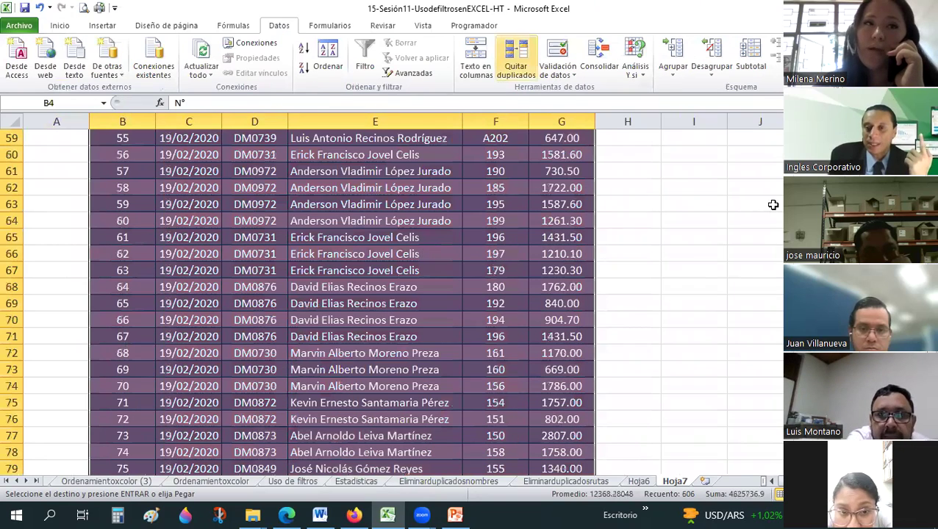
pyautogui.click(710, 257)
pyautogui.scroll(8, 551, 195)
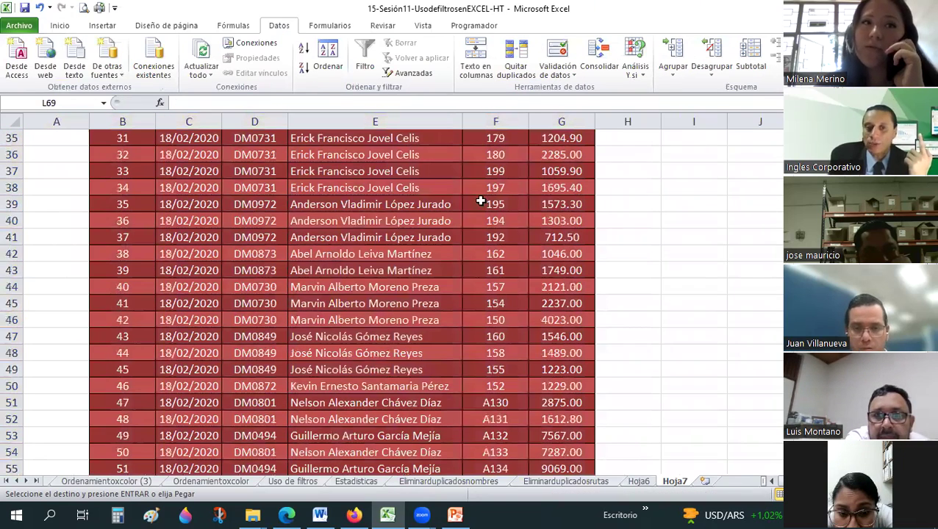
pyautogui.scroll(11, 128, 207)
pyautogui.moveTo(122, 220); pyautogui.dragTo(588, 433)
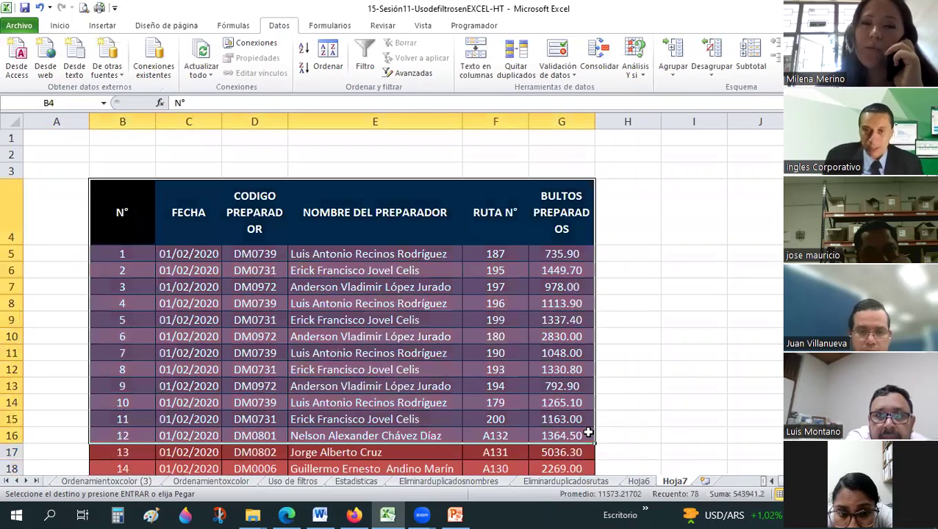
pyautogui.hotkey('ctrl', 'shift', 'Down')
pyautogui.hotkey('ctrl', 'shift', 'Right')
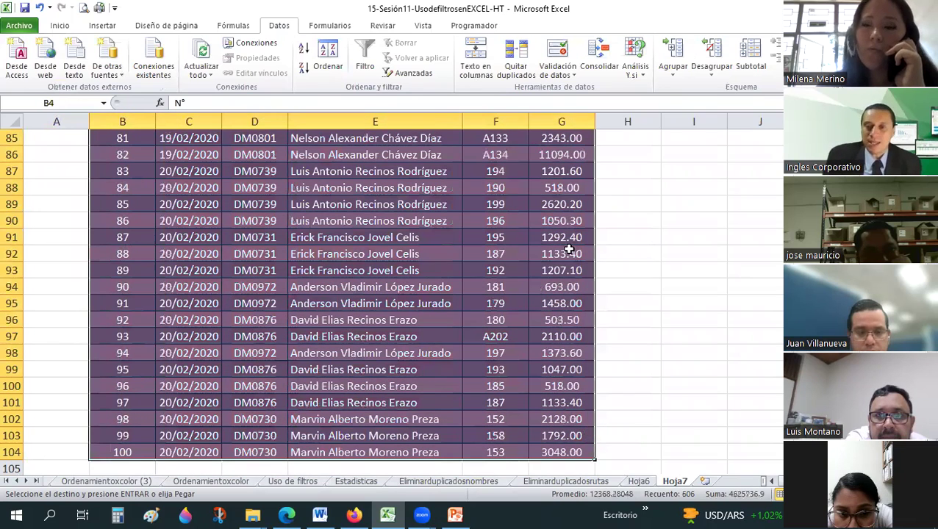
pyautogui.scroll(19, 568, 250)
# Remove duplicates from the Hoja7 table comparing only RUTA N°, removing 3 rows and leaving 97.
pyautogui.click(518, 63)
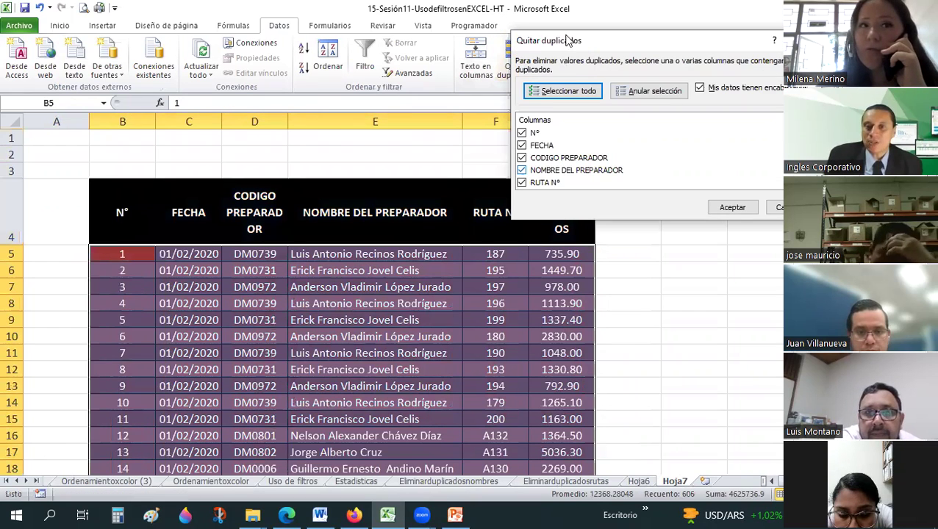
pyautogui.moveTo(548, 37); pyautogui.dragTo(658, 11)
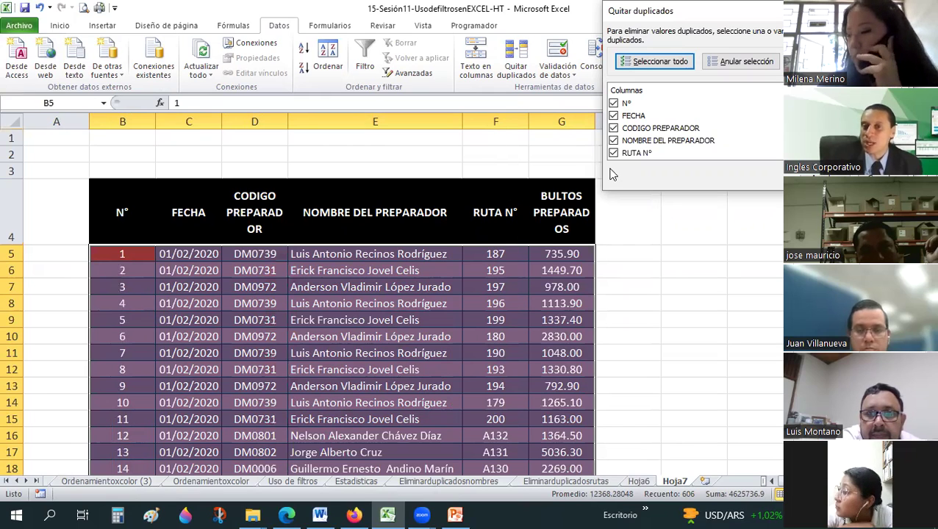
pyautogui.click(613, 103)
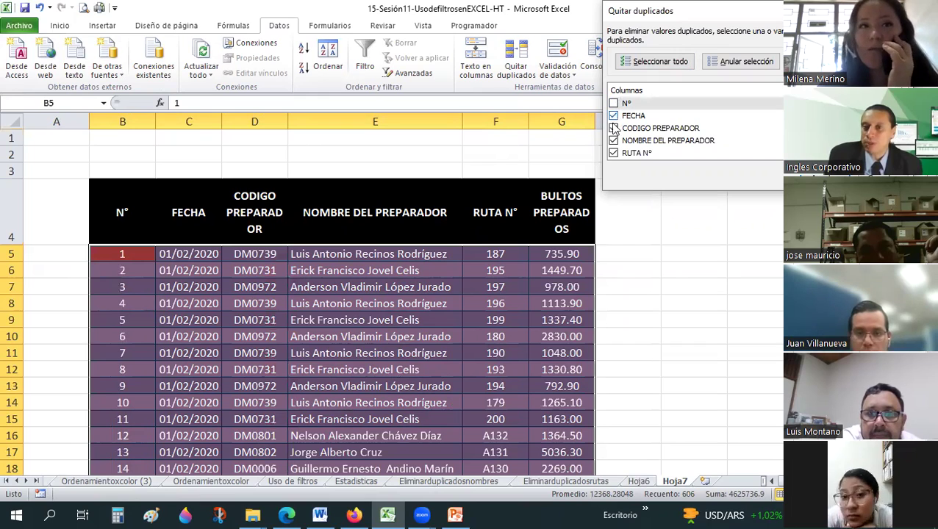
pyautogui.click(613, 128)
pyautogui.click(613, 116)
pyautogui.click(613, 140)
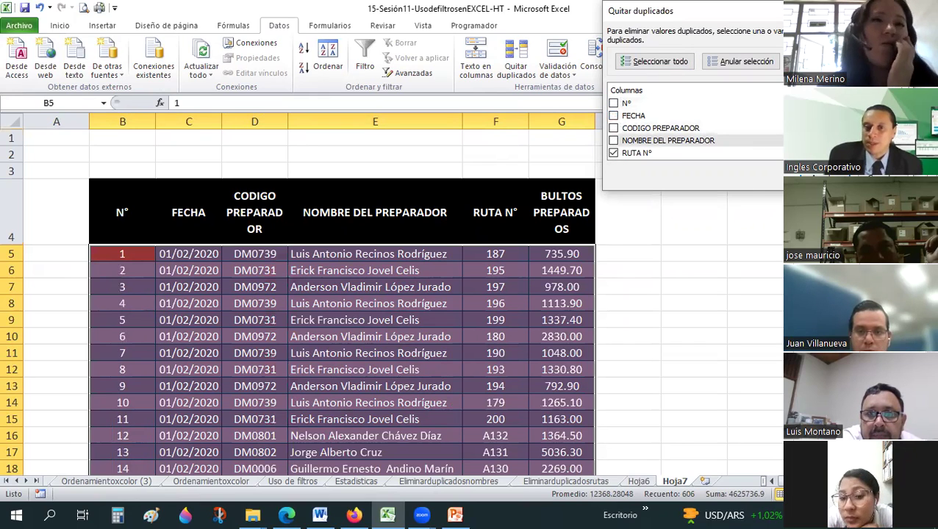
pyautogui.press('Return')
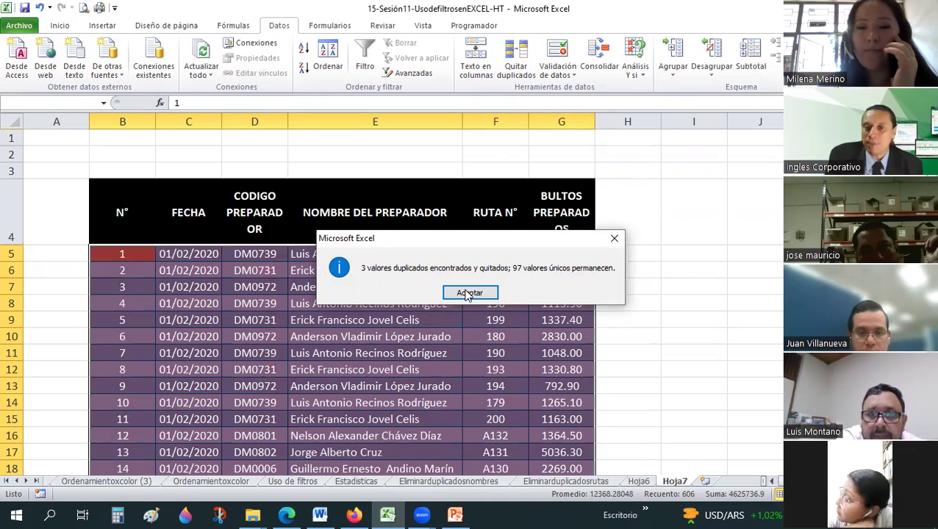
pyautogui.click(441, 290)
# Scroll through the table to review the 97 remaining rows.
pyautogui.scroll(-2, 408, 272)
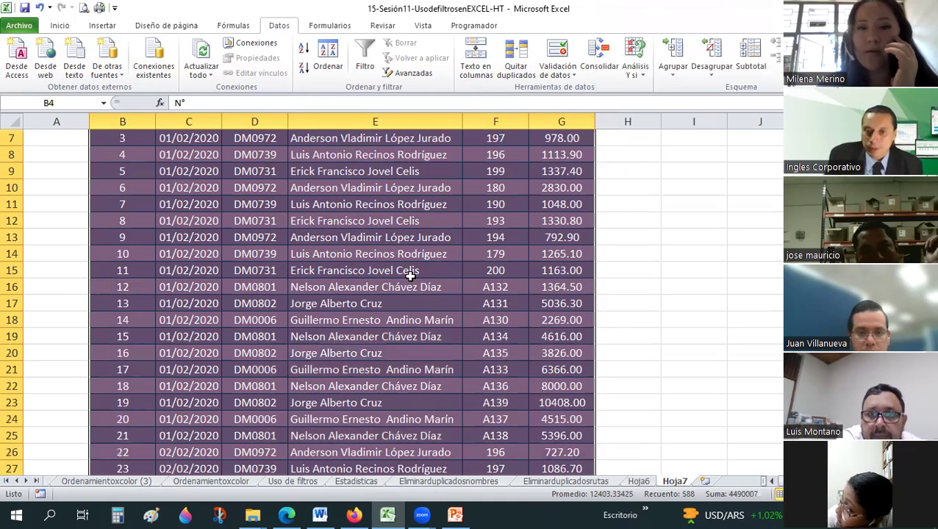
pyautogui.scroll(-3, 410, 274)
pyautogui.scroll(4, 410, 274)
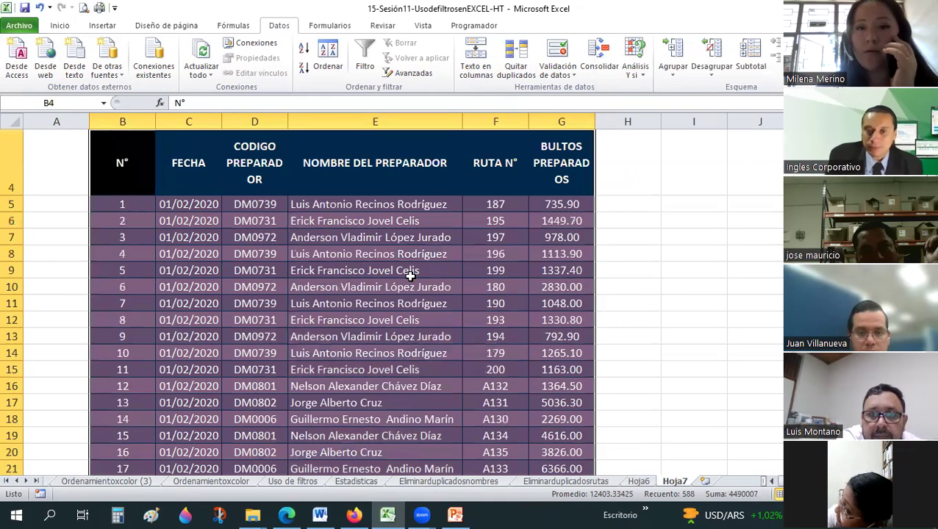
pyautogui.scroll(-6, 410, 274)
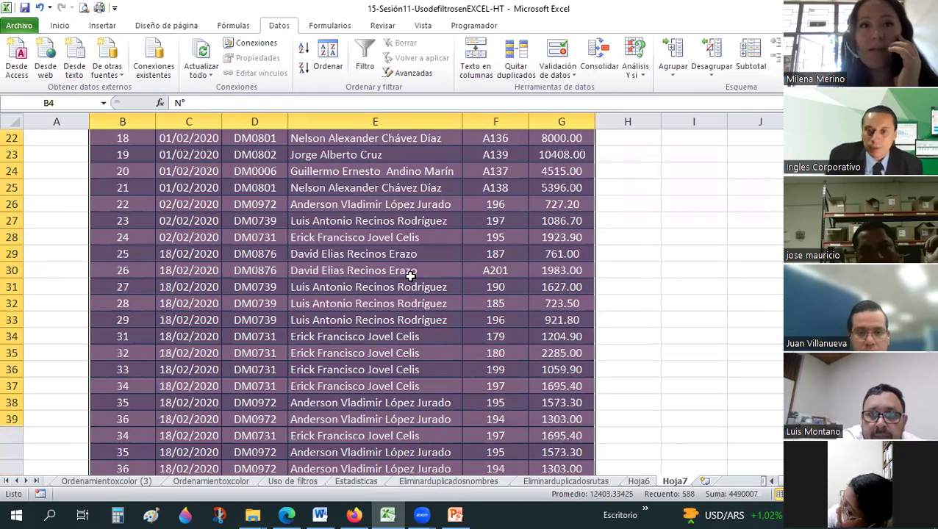
pyautogui.scroll(-7, 410, 274)
pyautogui.scroll(-7, 410, 274)
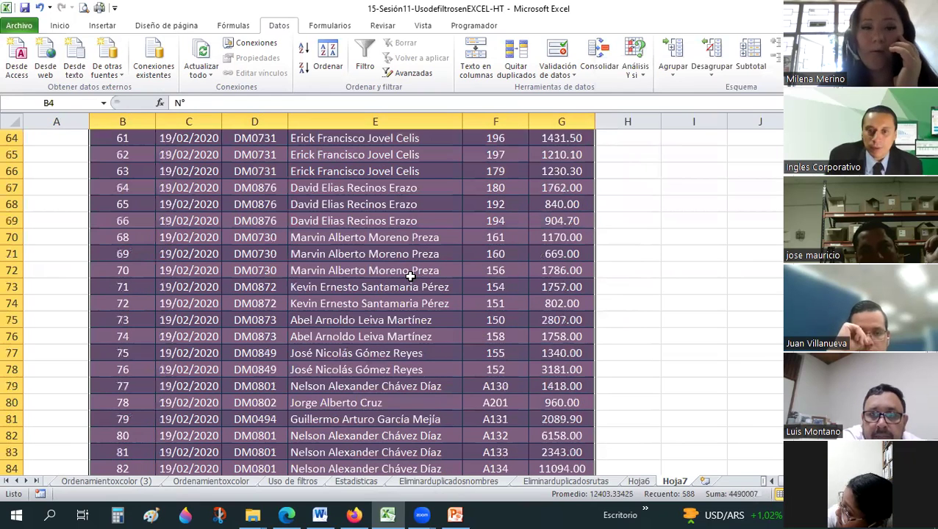
pyautogui.scroll(-9, 410, 274)
pyautogui.scroll(20, 410, 274)
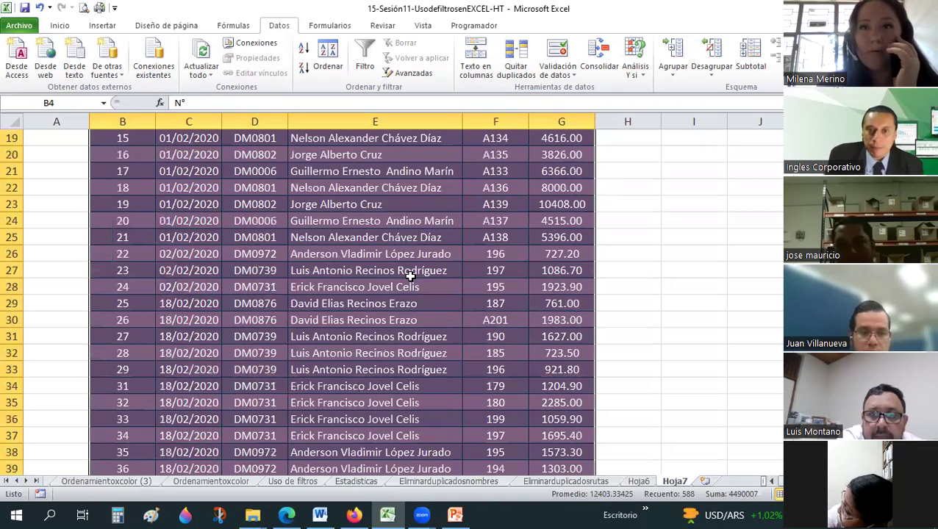
pyautogui.scroll(6, 410, 274)
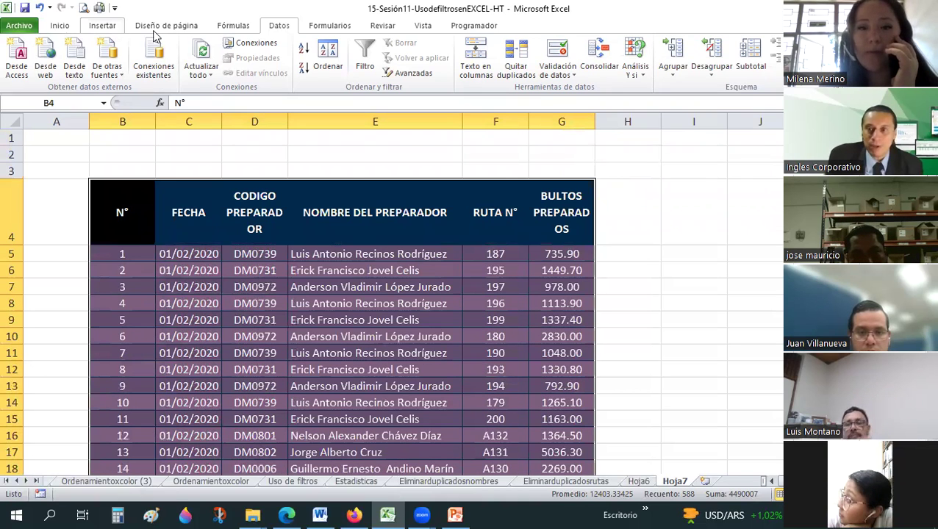
# Custom-sort the Hoja7 table ascending by RUTA N°.
pyautogui.click(60, 25)
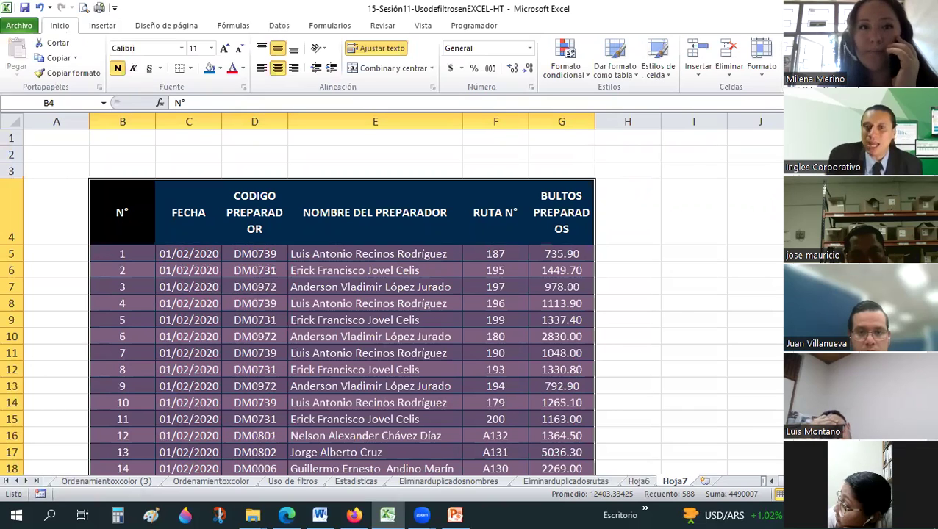
pyautogui.hotkey('alt', 'd')
pyautogui.press('o')
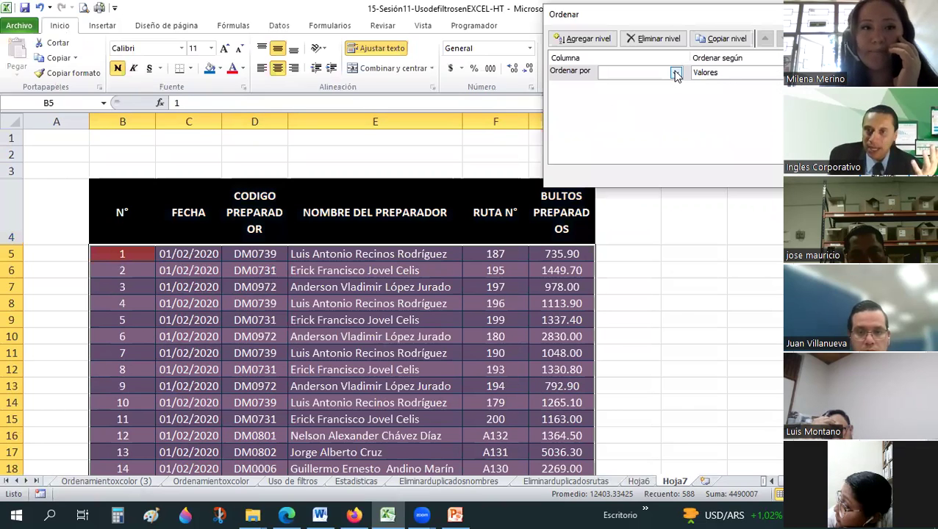
pyautogui.click(675, 73)
pyautogui.click(614, 121)
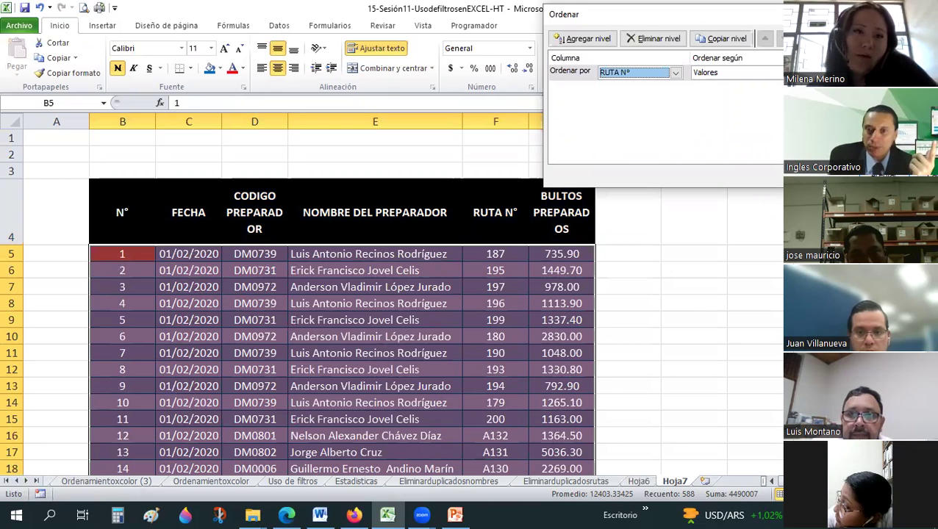
pyautogui.press('Return')
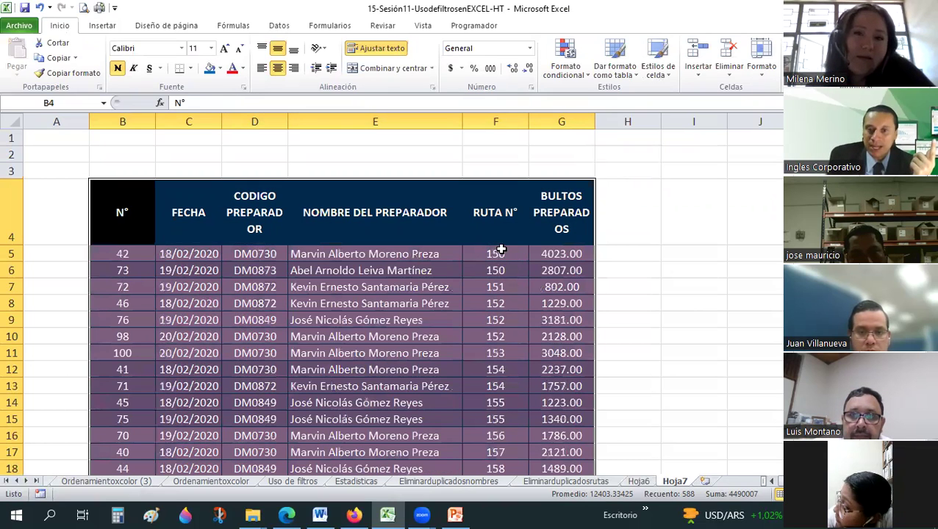
# Select the data range C5:G101, from FECHA to BULTOS.
pyautogui.click(478, 319)
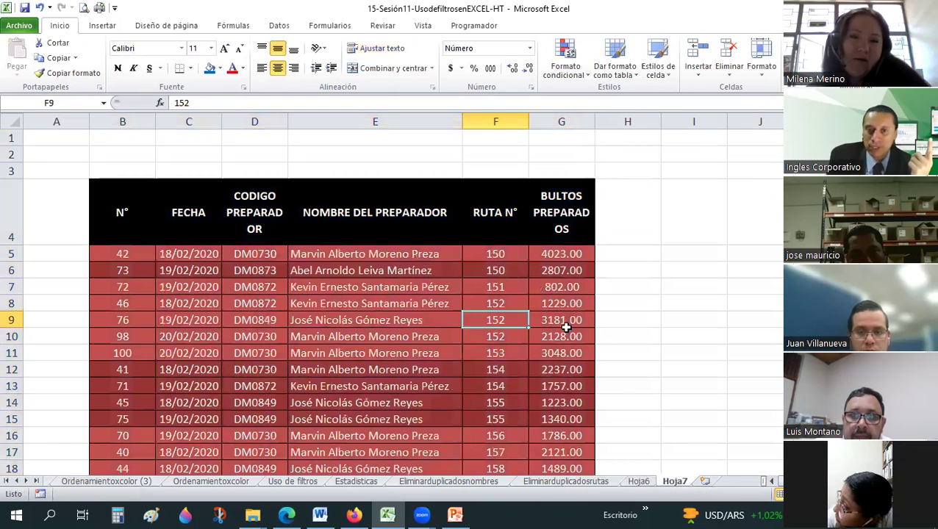
pyautogui.moveTo(188, 254); pyautogui.dragTo(561, 452)
pyautogui.moveTo(557, 512); pyautogui.dragTo(564, 454)
# Remove duplicates comparing only Columna F, headers unchecked, leaving 38 unique routes.
pyautogui.click(278, 25)
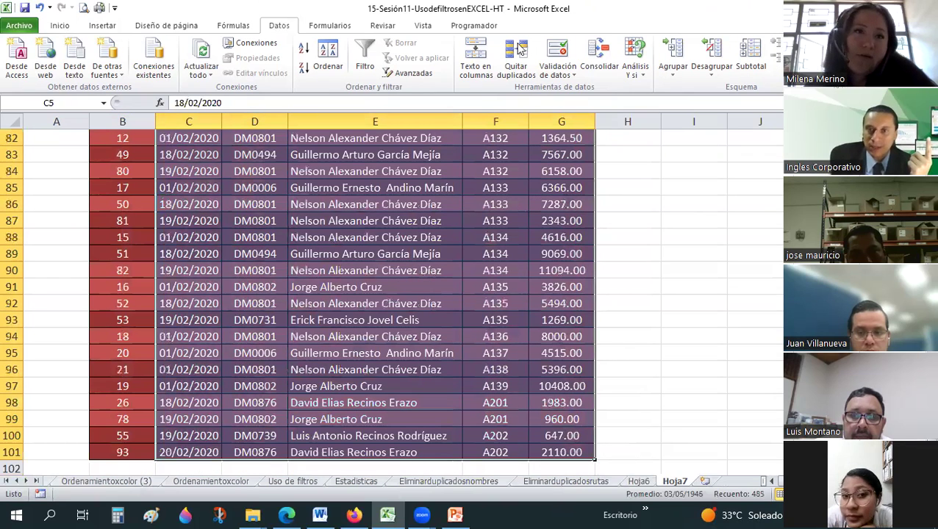
pyautogui.click(516, 59)
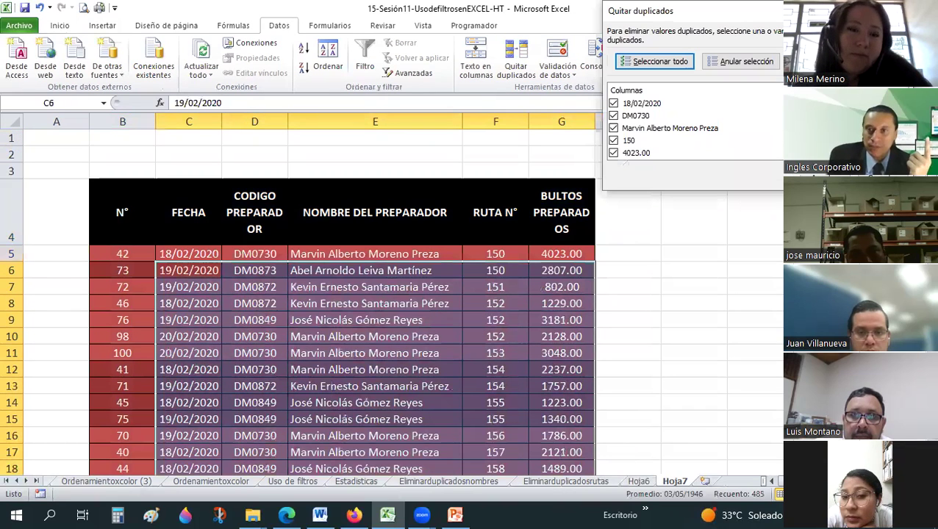
pyautogui.hotkey('alt', 'm')
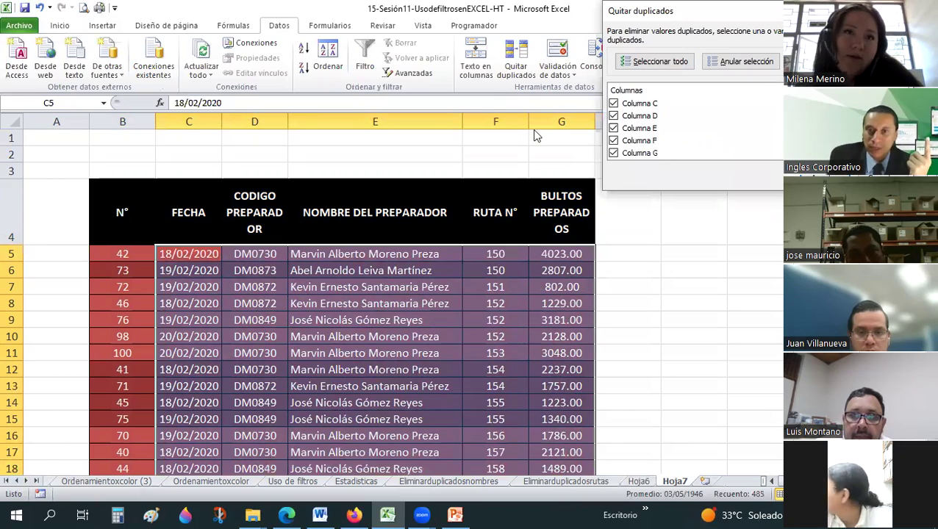
pyautogui.click(617, 104)
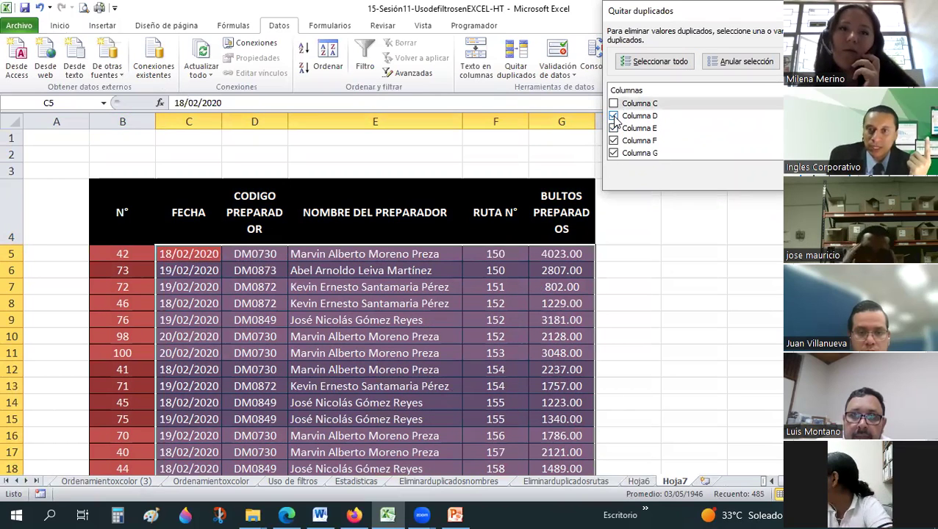
pyautogui.click(613, 115)
pyautogui.click(613, 127)
pyautogui.click(613, 153)
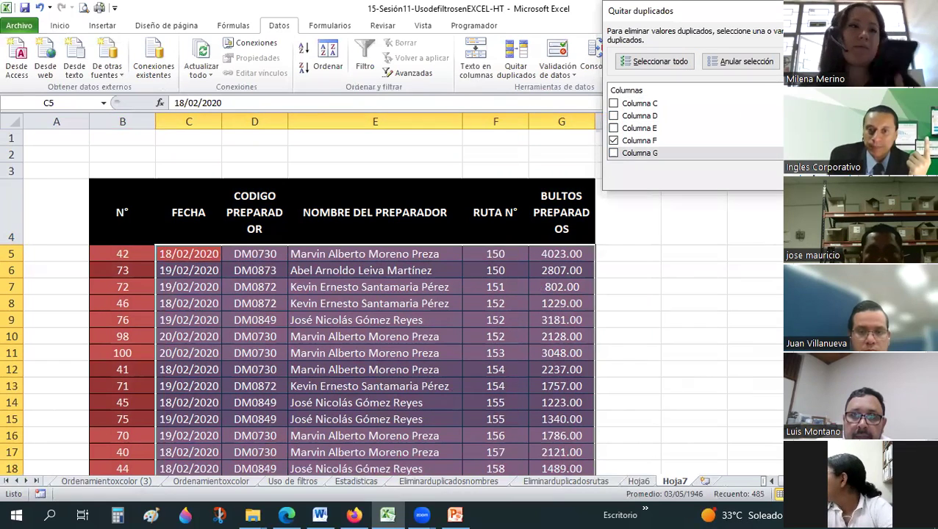
pyautogui.press('Return')
pyautogui.click(472, 291)
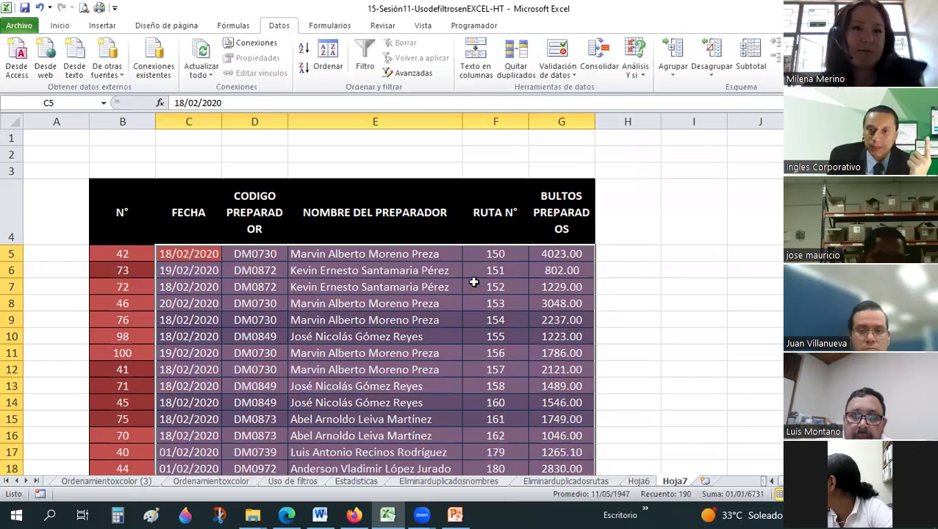
# Review the reduced route list, checking route 151 and the values below it.
pyautogui.scroll(-6, 474, 281)
pyautogui.scroll(-2, 474, 278)
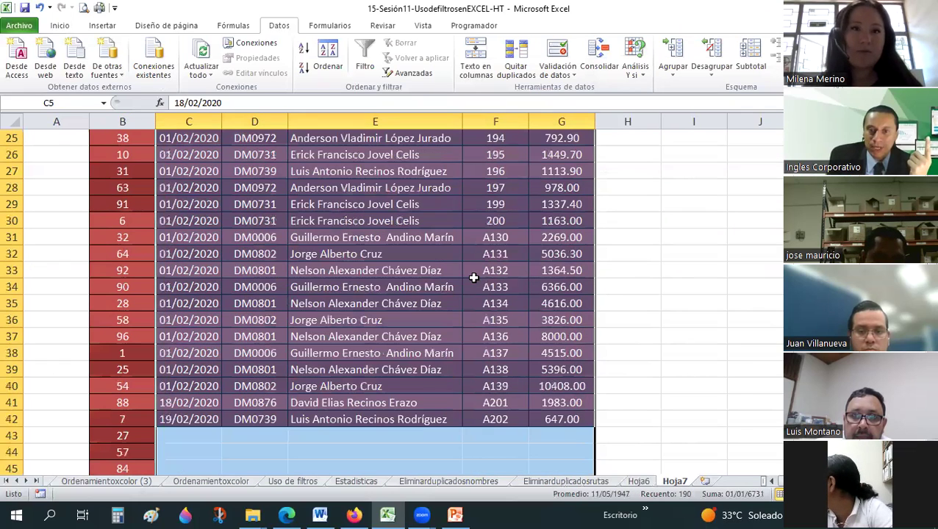
pyautogui.scroll(8, 485, 270)
pyautogui.click(502, 270)
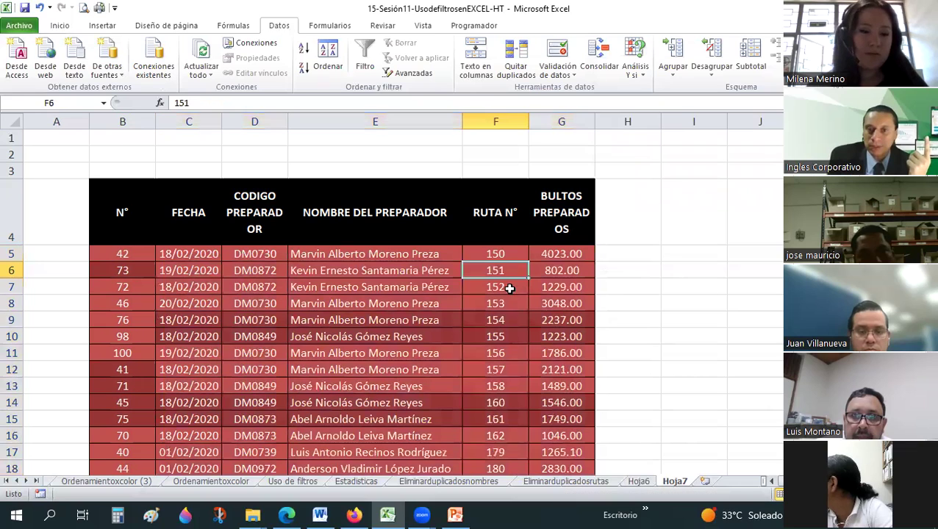
pyautogui.click(513, 303)
pyautogui.press('Down')
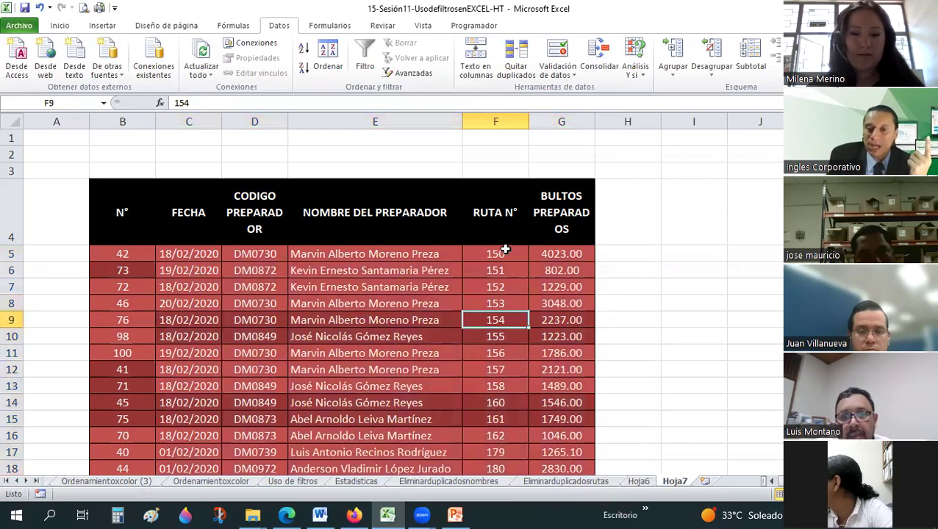
pyautogui.moveTo(495, 253)
pyautogui.mouseDown()
pyautogui.moveTo(485, 472)
pyautogui.moveTo(489, 452)
pyautogui.mouseUp()
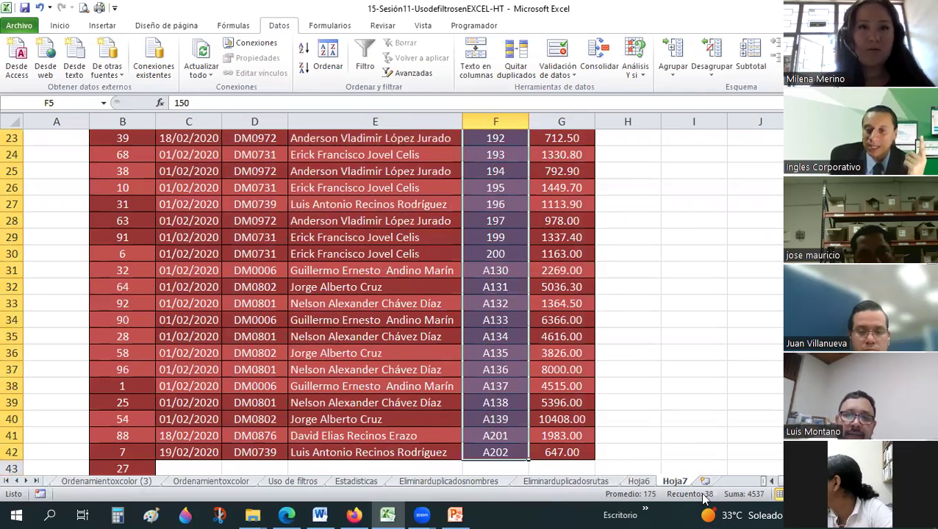
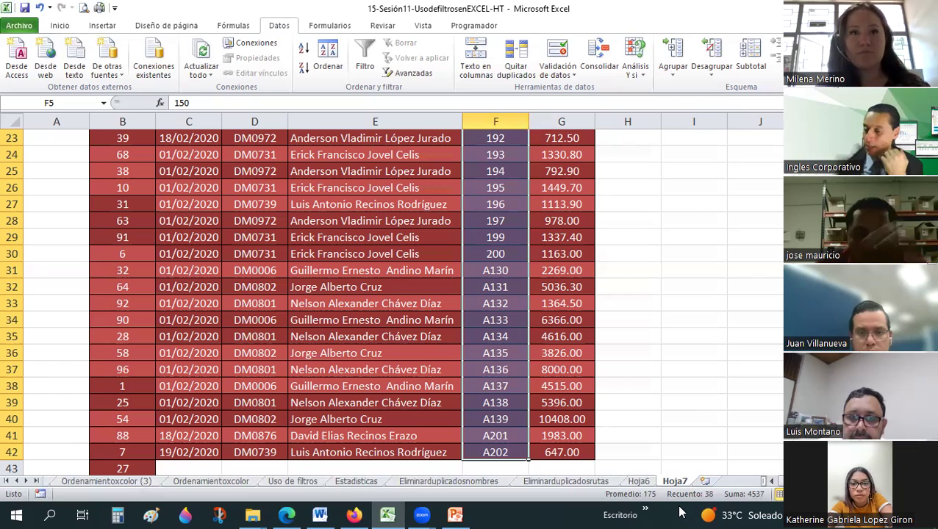
# Check the bultos values in G34 and G37, then select the whole Estadísticas statistics table.
pyautogui.click(563, 324)
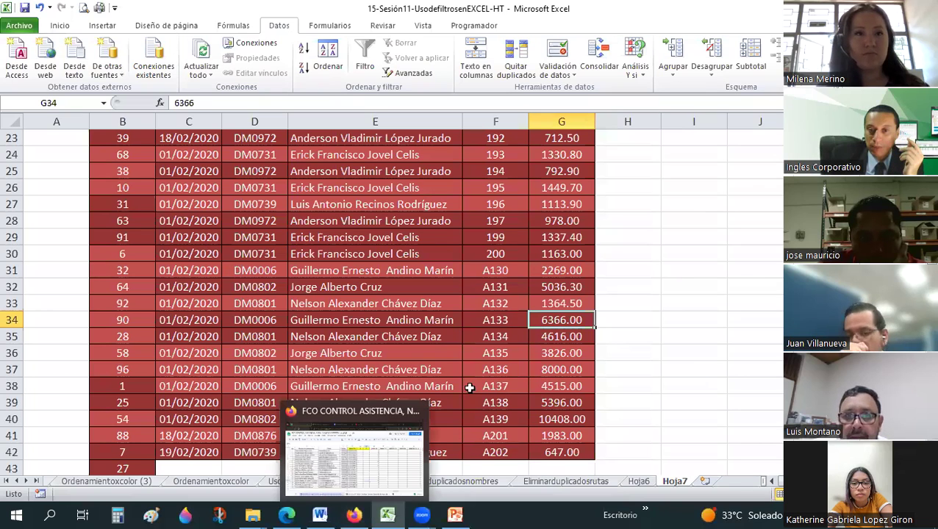
pyautogui.click(530, 373)
pyautogui.hotkey('ctrl', 'pageup')
pyautogui.hotkey('ctrl', 'pageup')
pyautogui.hotkey('ctrl', 'pageup')
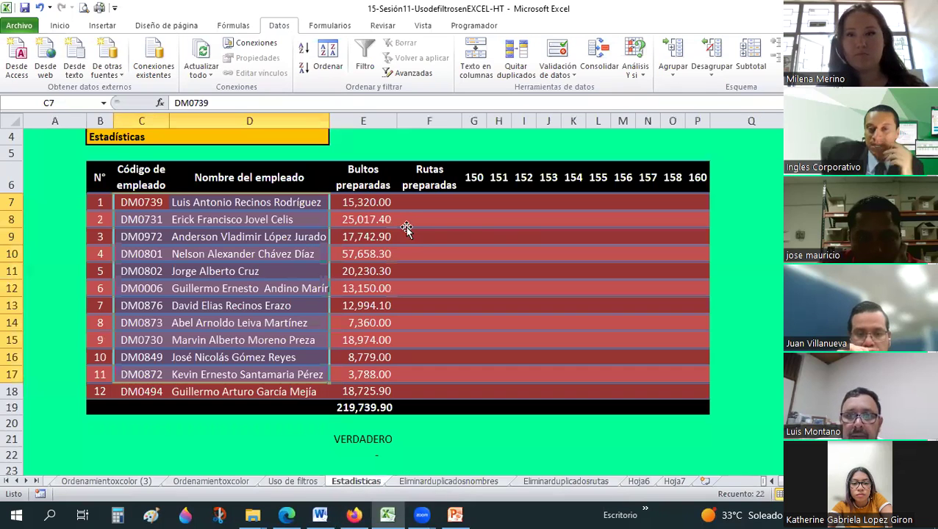
pyautogui.click(407, 227)
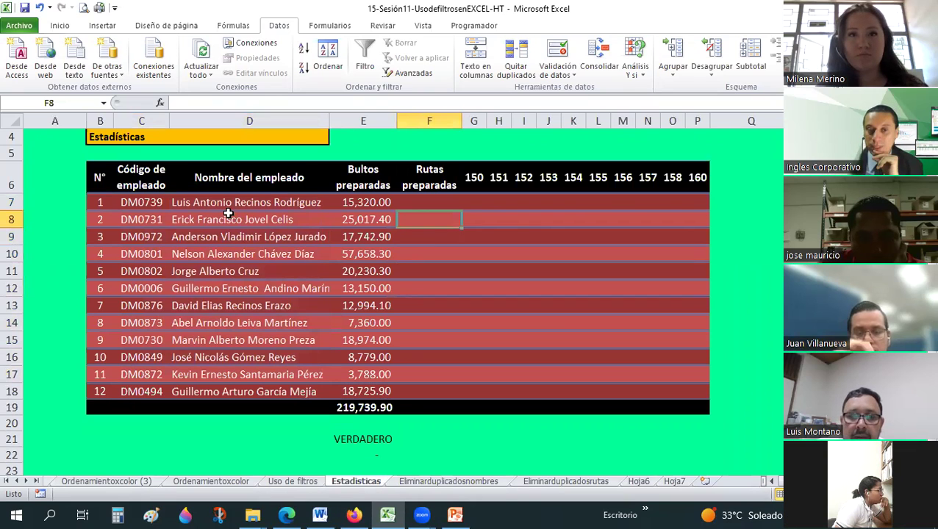
pyautogui.moveTo(92, 178); pyautogui.dragTo(692, 407)
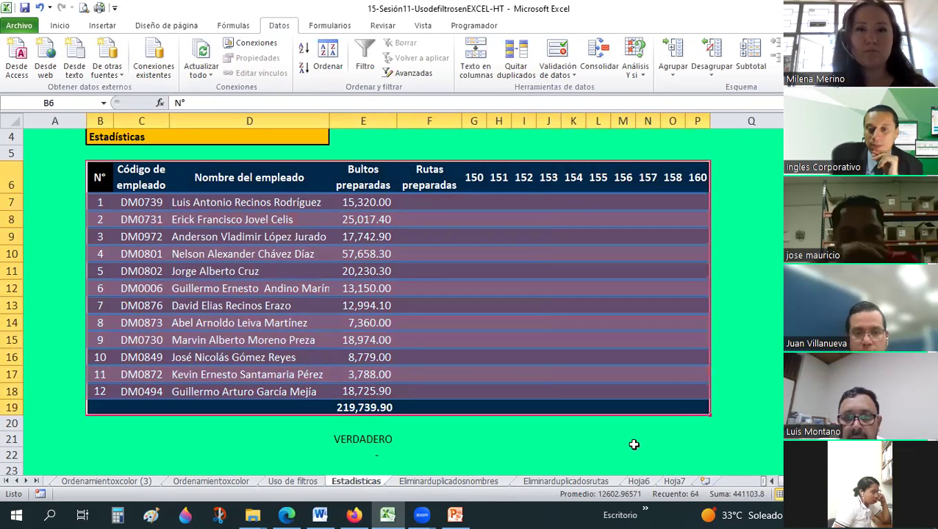
# Copy the preparer codes and names in D4:E13 of Hoja6, then return to Estadisticas.
pyautogui.hotkey('ctrl', 'pagedown')
pyautogui.hotkey('ctrl', 'pagedown')
pyautogui.hotkey('ctrl', 'pagedown')
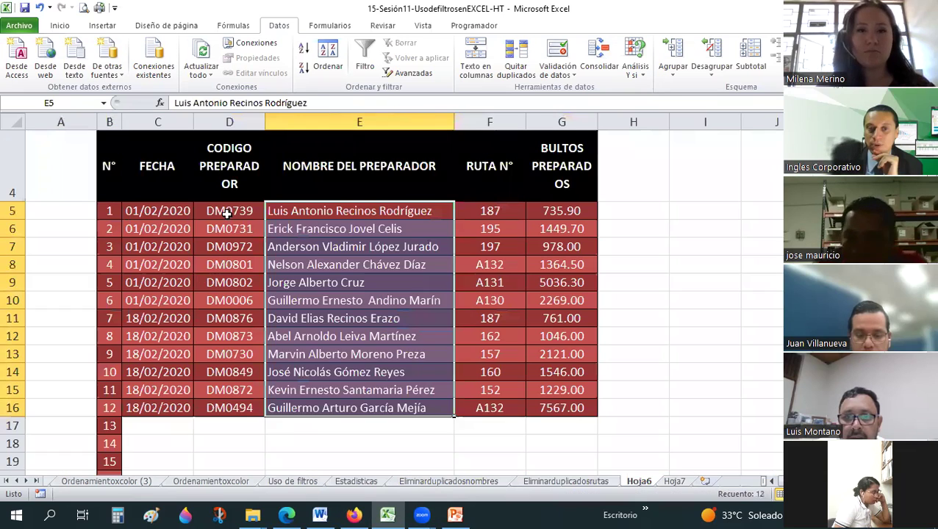
pyautogui.click(230, 282)
pyautogui.moveTo(229, 166); pyautogui.dragTo(360, 354)
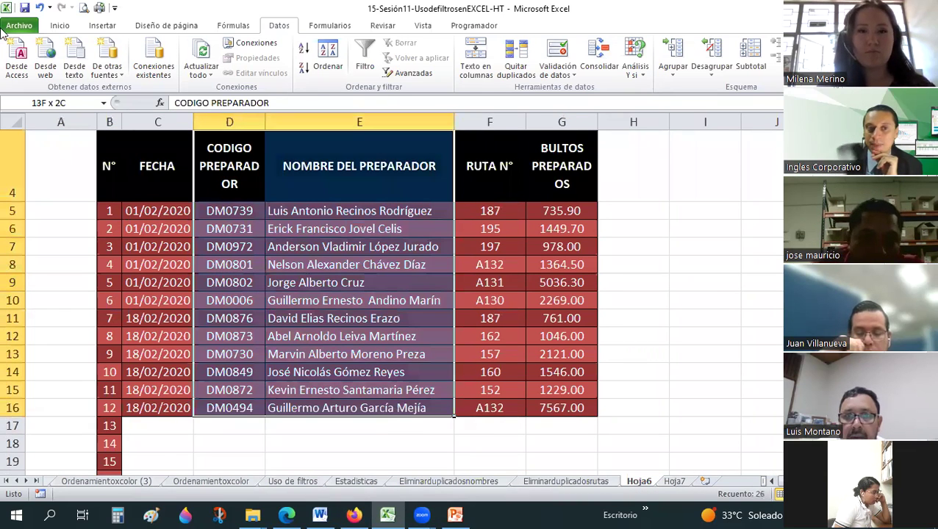
pyautogui.click(60, 25)
pyautogui.hotkey('ctrl', 'c')
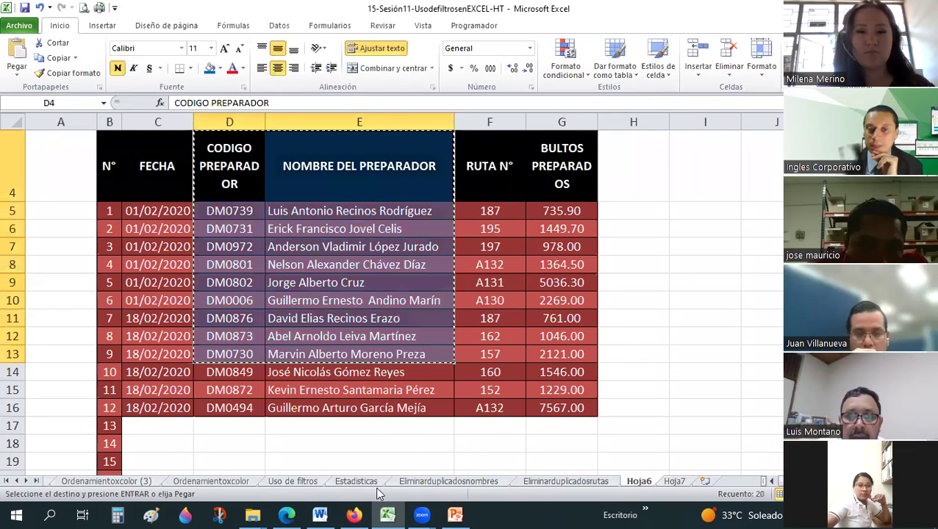
pyautogui.click(373, 487)
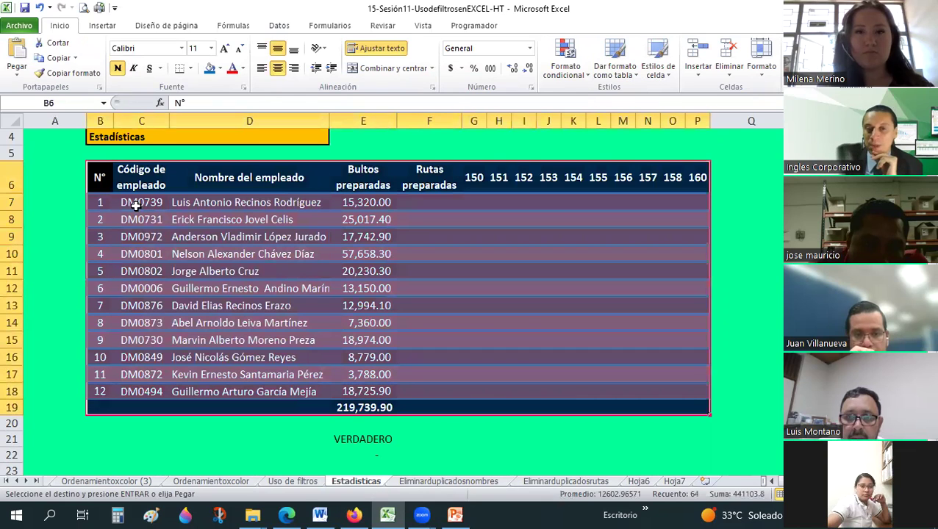
# Delete E7's SUMAR.SI formula so the total falls to 204,419.90, then move to Eliminarduplicadosnombres.
pyautogui.click(357, 204)
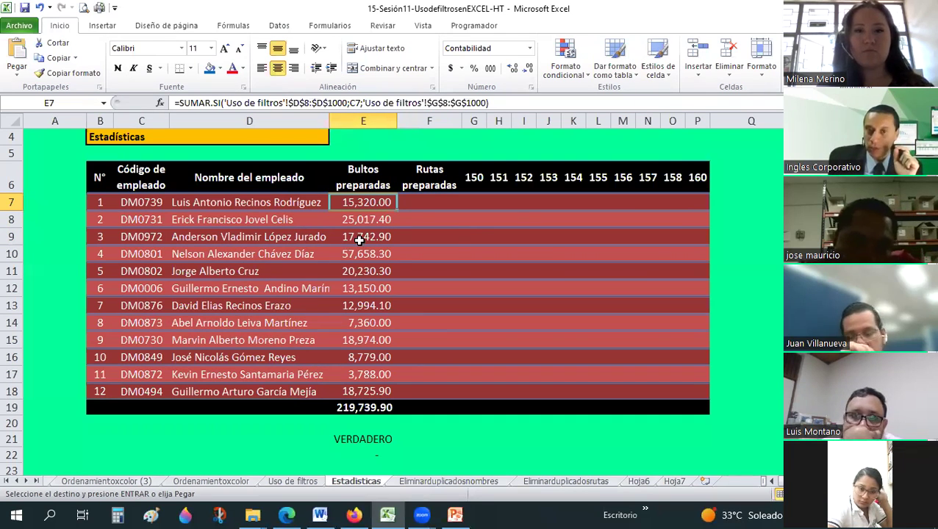
pyautogui.press('Delete')
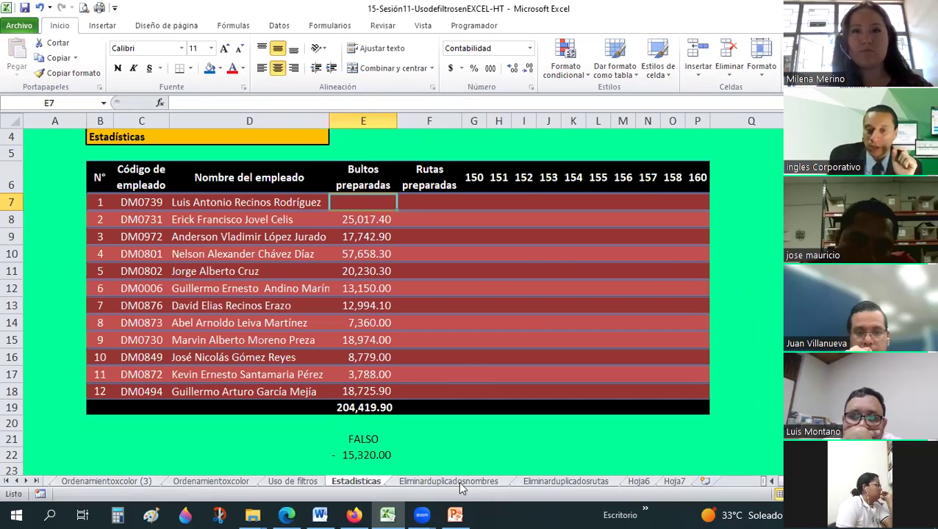
pyautogui.hotkey('ctrl', 'pagedown')
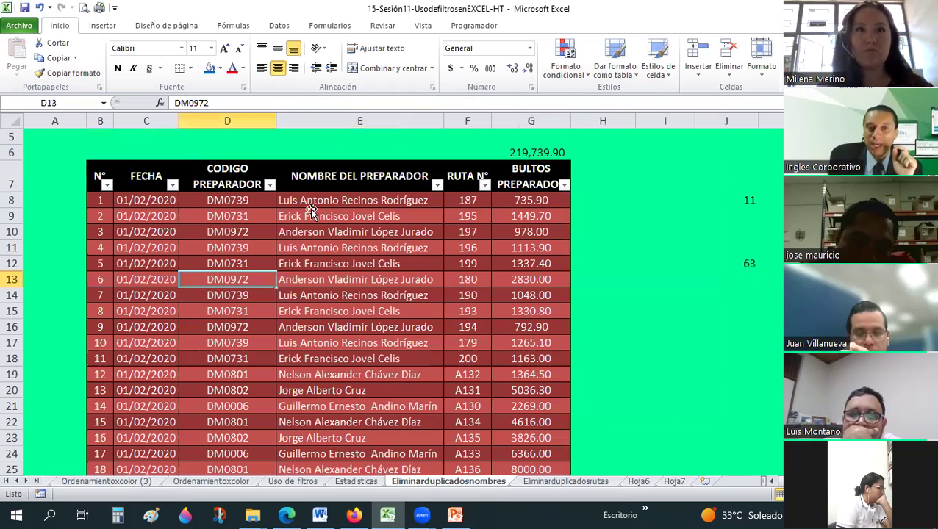
# Filter NOMBRE DEL PREPARADOR to the first employee and select their bultos, confirming the 15,320 sum.
pyautogui.click(311, 196)
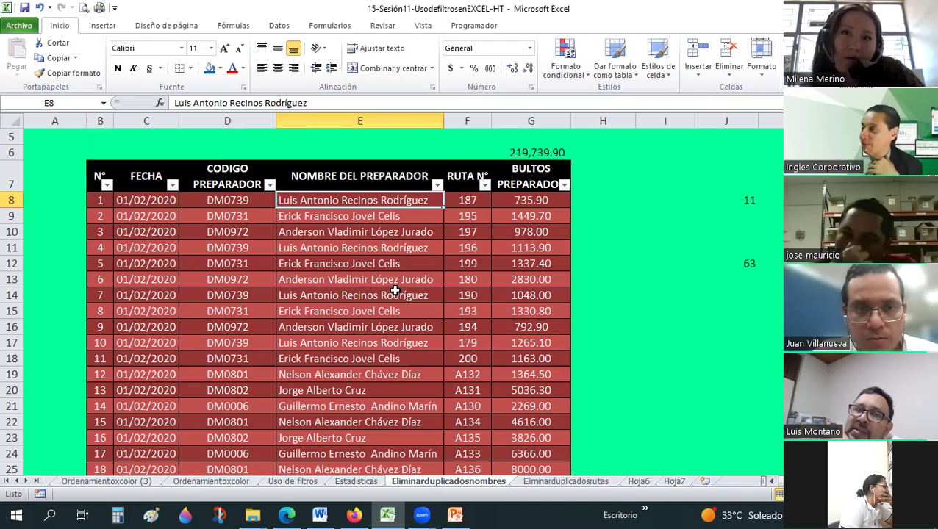
pyautogui.click(437, 184)
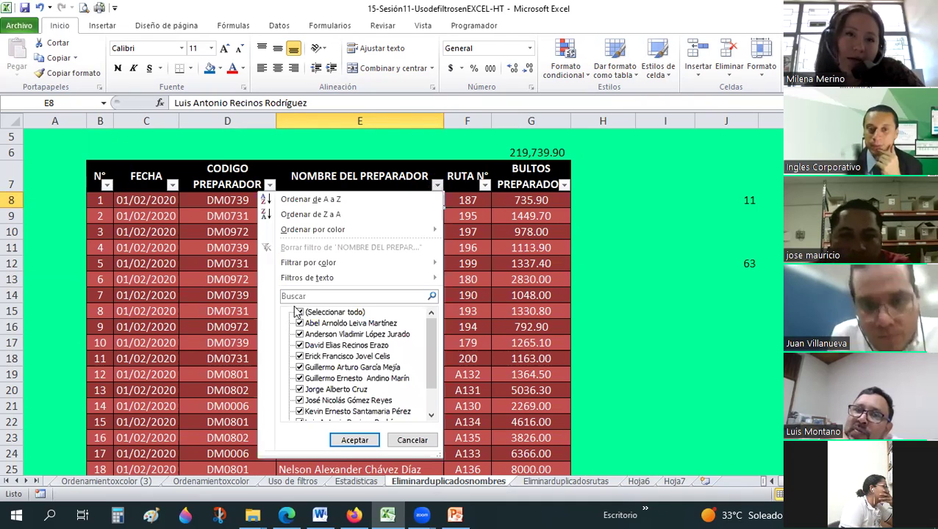
pyautogui.click(334, 312)
pyautogui.scroll(-1, 347, 353)
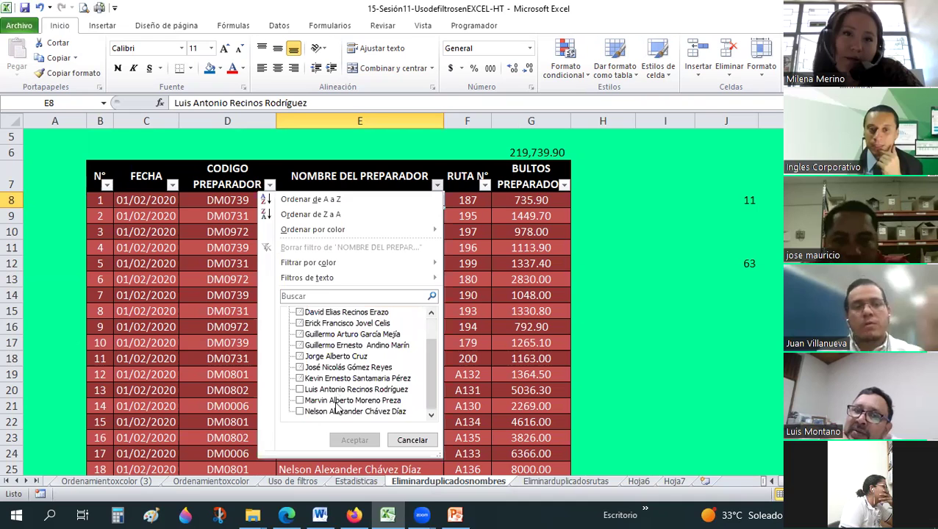
pyautogui.click(300, 389)
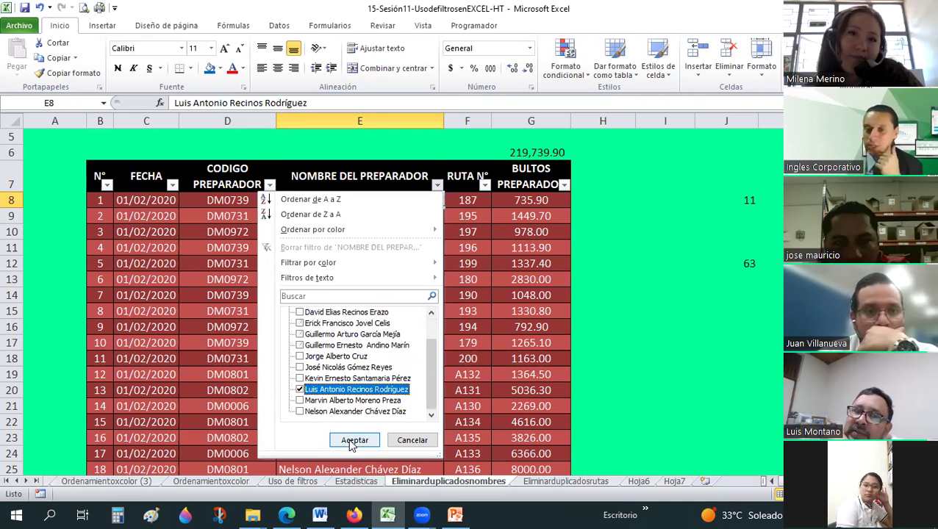
pyautogui.press('Return')
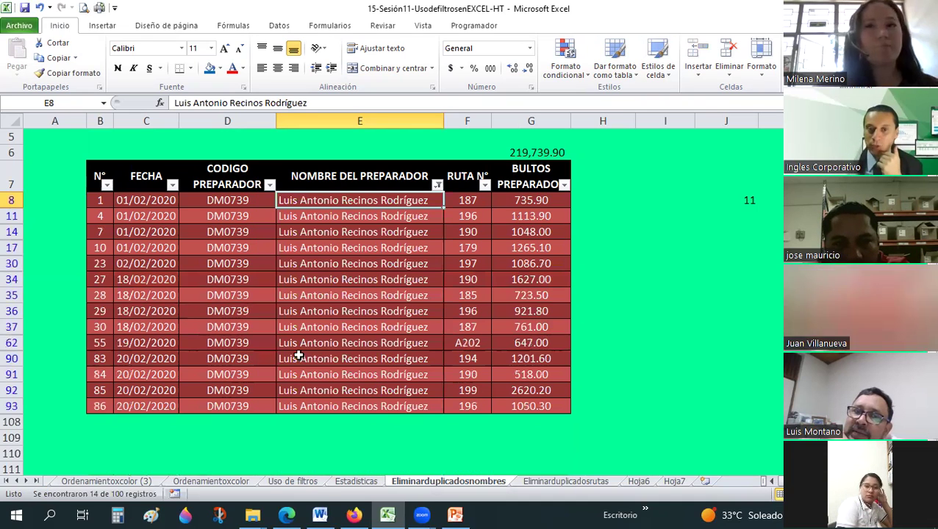
pyautogui.keyDown('shift'); pyautogui.click(301, 391); pyautogui.keyUp('shift')
pyautogui.moveTo(523, 200); pyautogui.dragTo(530, 406)
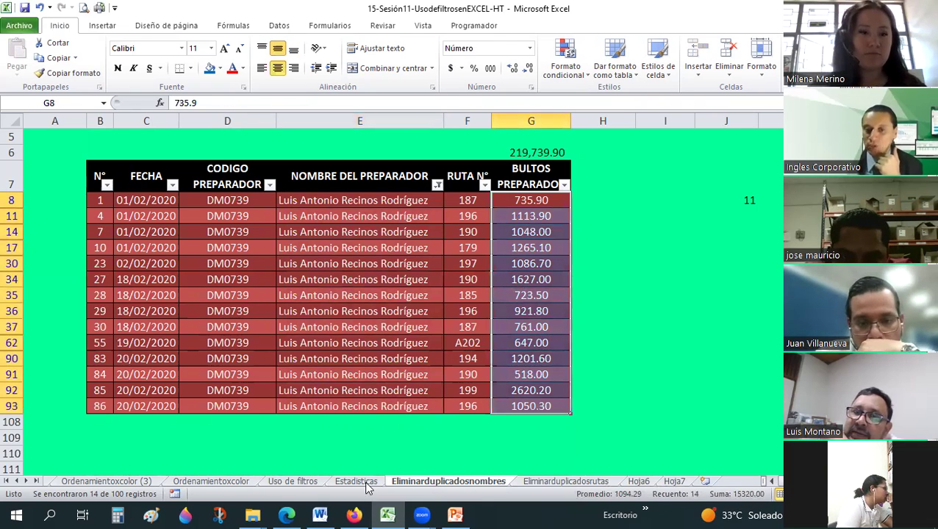
# Copy E8's SUMAR.SI formula into E7 on Estadísticas, restoring 15,320.00.
pyautogui.hotkey('ctrl', 'pageup')
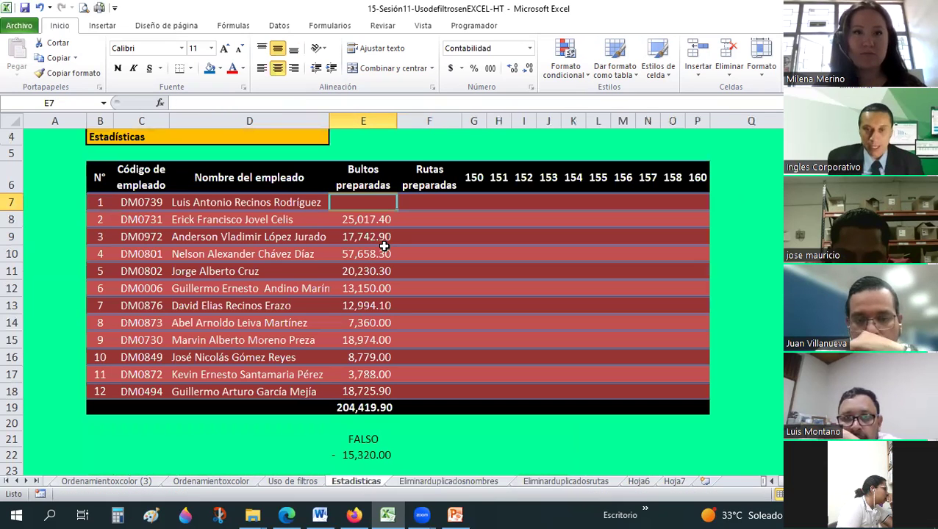
pyautogui.rightClick(367, 218)
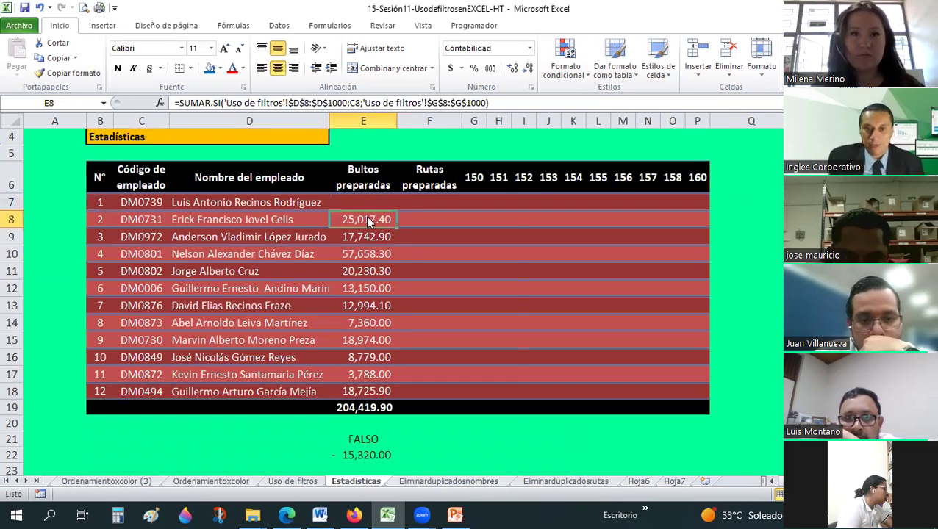
pyautogui.press('Return')
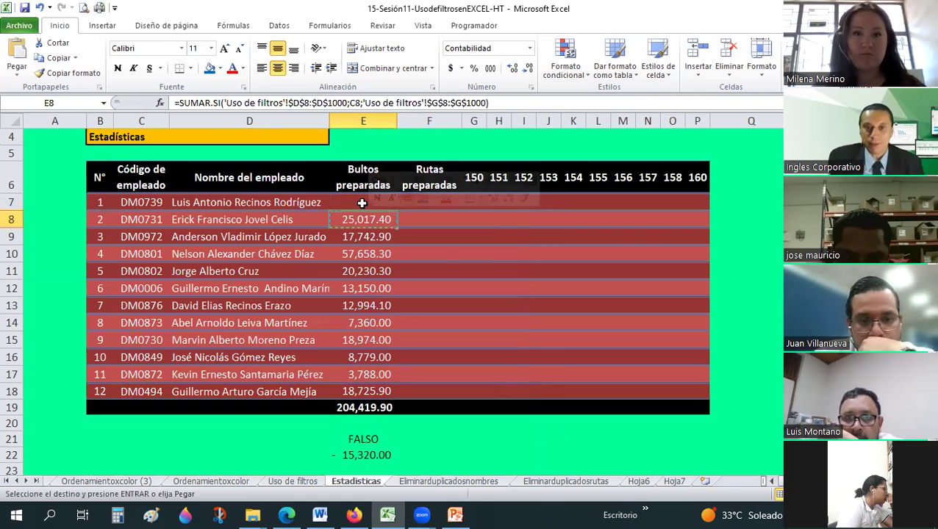
pyautogui.rightClick(360, 197)
pyautogui.click(358, 199)
pyautogui.press('Return')
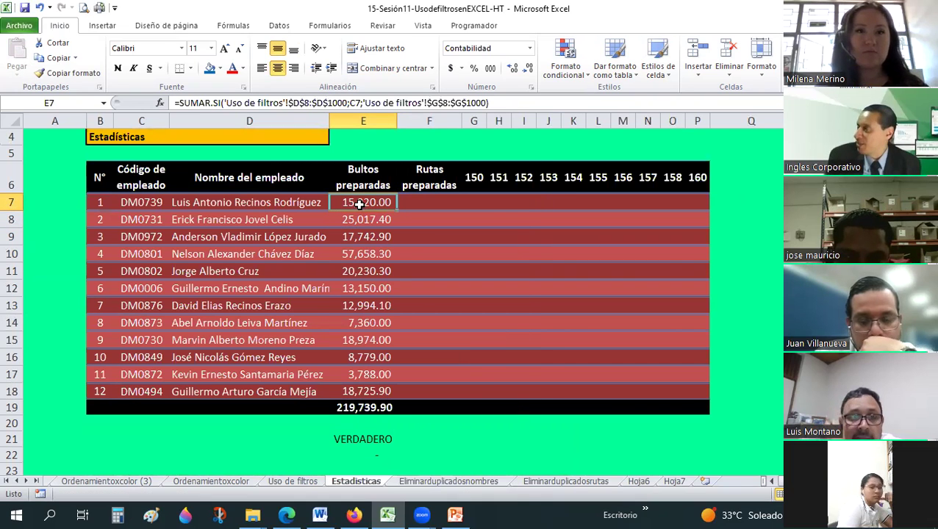
pyautogui.click(425, 206)
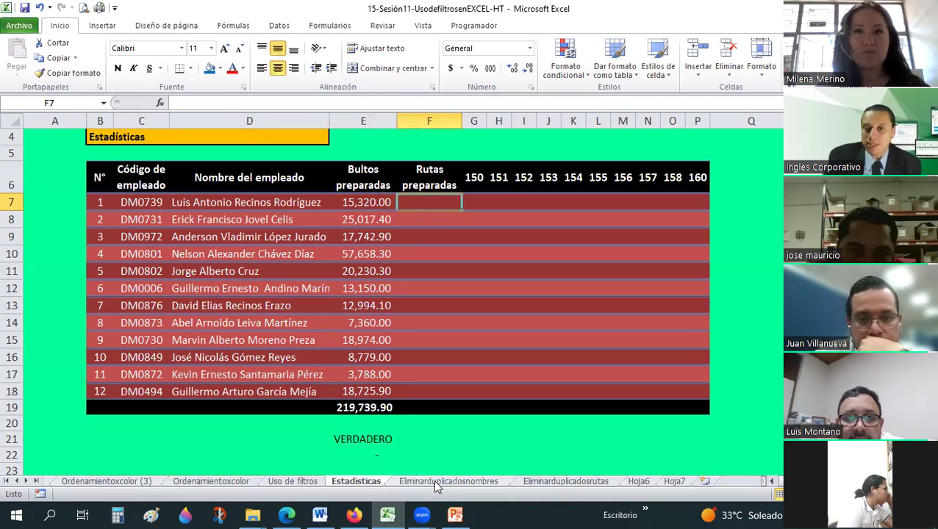
# Select the first employee's filtered route numbers on Eliminarduplicadosnombres, including repeated route 187.
pyautogui.hotkey('ctrl', 'pagedown')
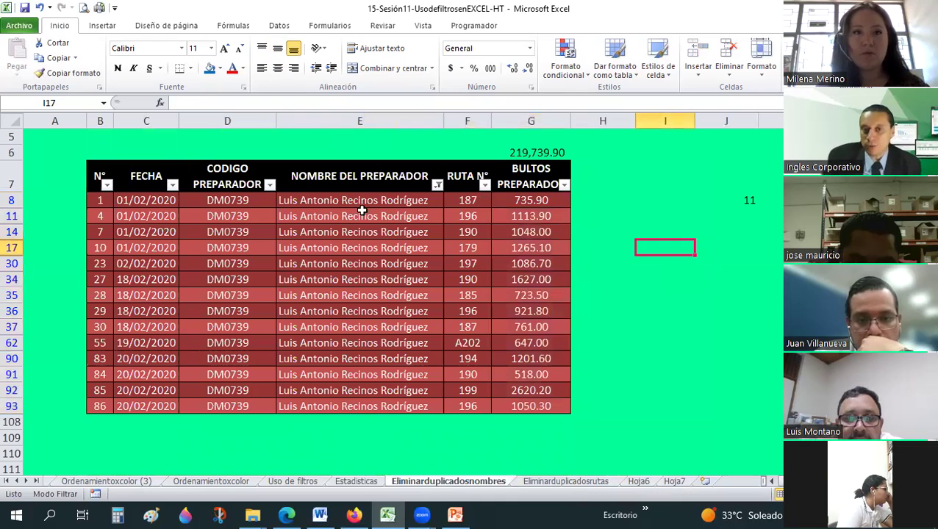
pyautogui.moveTo(335, 200)
pyautogui.mouseDown()
pyautogui.moveTo(330, 421)
pyautogui.moveTo(333, 406)
pyautogui.mouseUp()
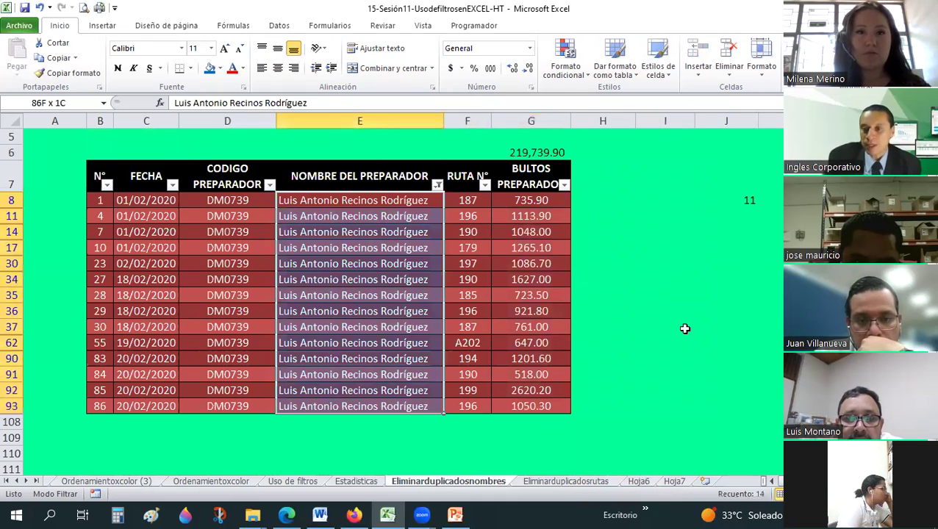
pyautogui.click(467, 200)
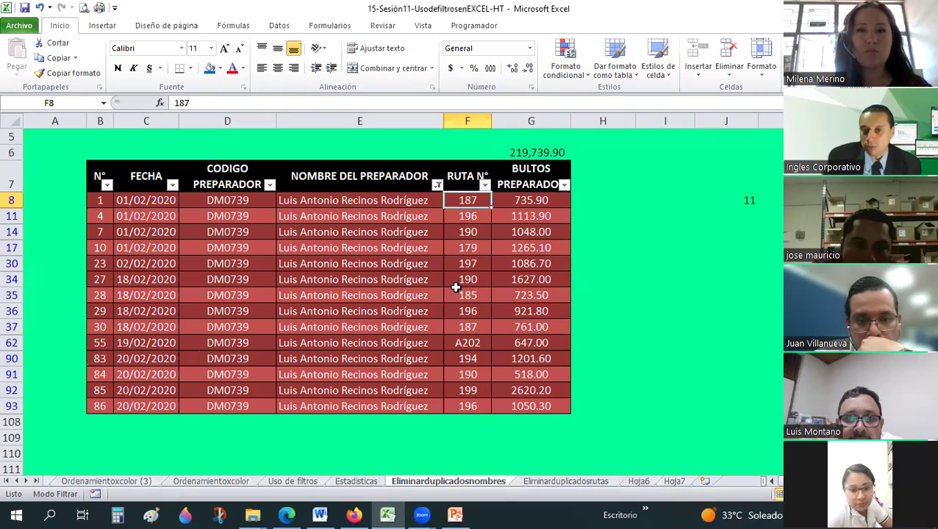
pyautogui.moveTo(468, 380); pyautogui.dragTo(466, 408)
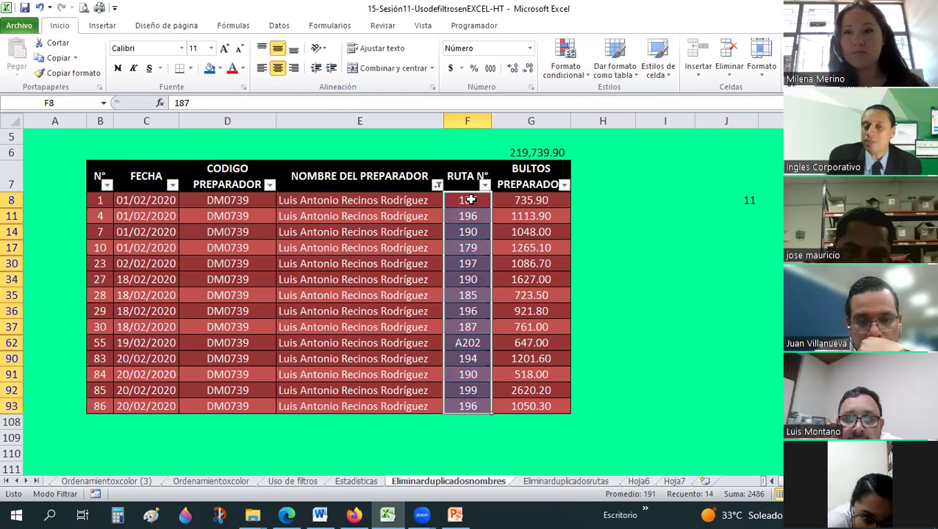
pyautogui.click(476, 322)
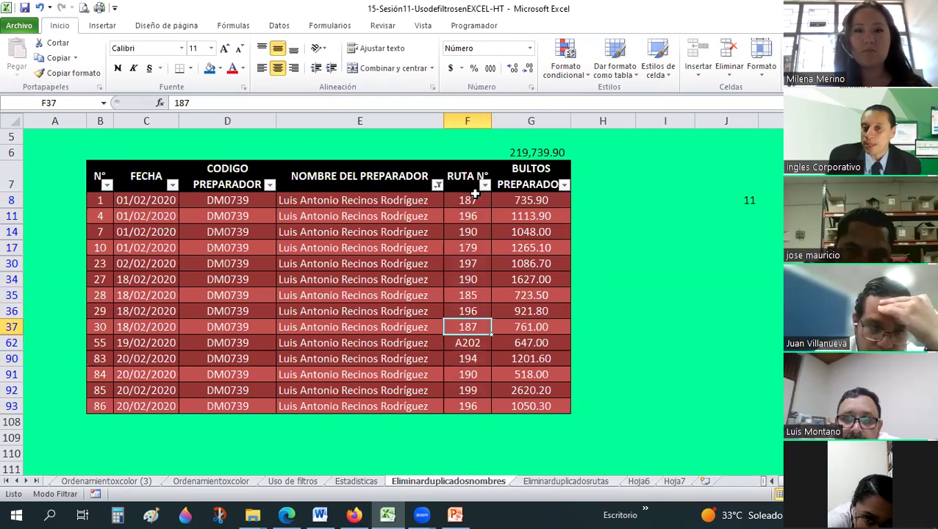
pyautogui.press('Down')
pyautogui.moveTo(467, 200); pyautogui.dragTo(475, 404)
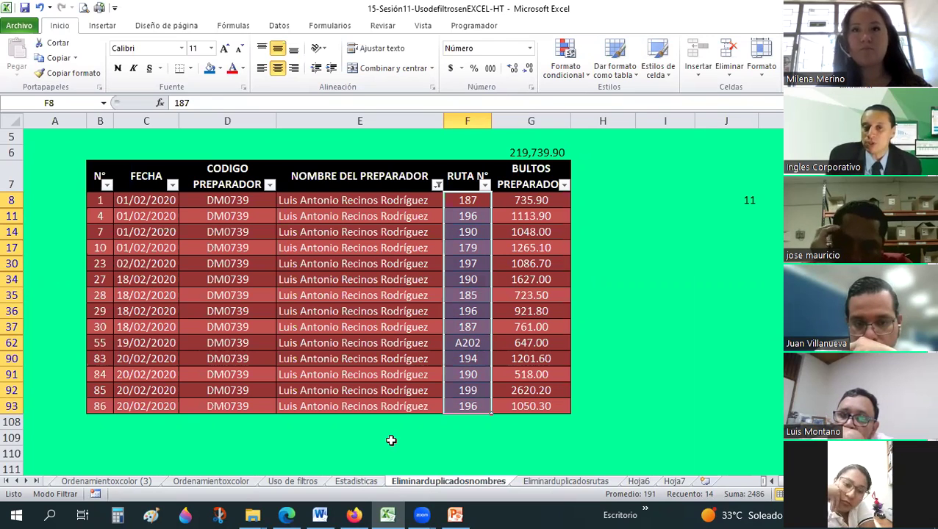
# Enter 14 Rutas preparadas for the first employee in F7 of Estadísticas.
pyautogui.hotkey('ctrl', 'pageup')
pyautogui.write('14')
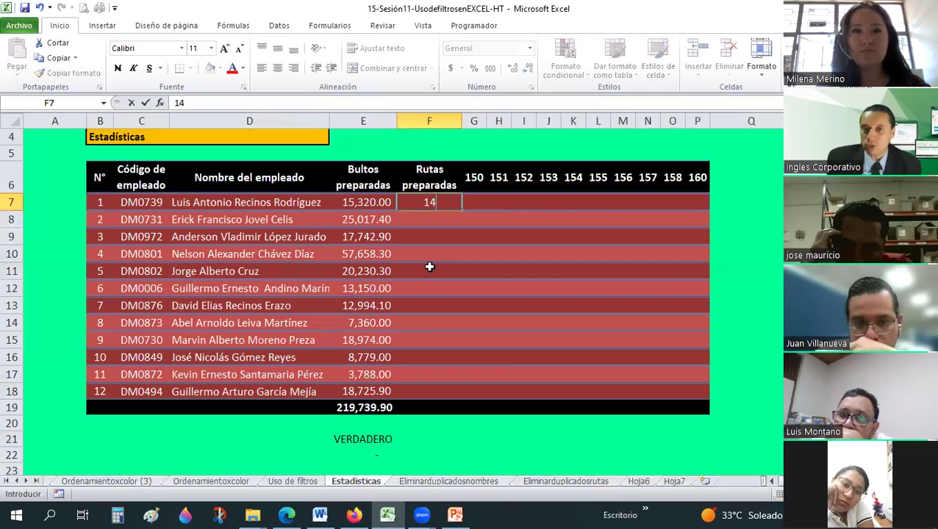
pyautogui.press('Return')
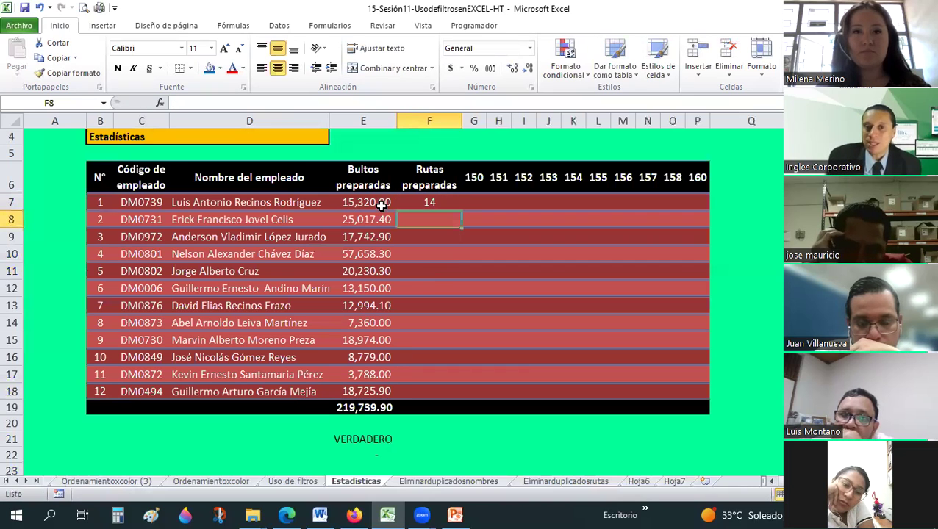
pyautogui.click(380, 205)
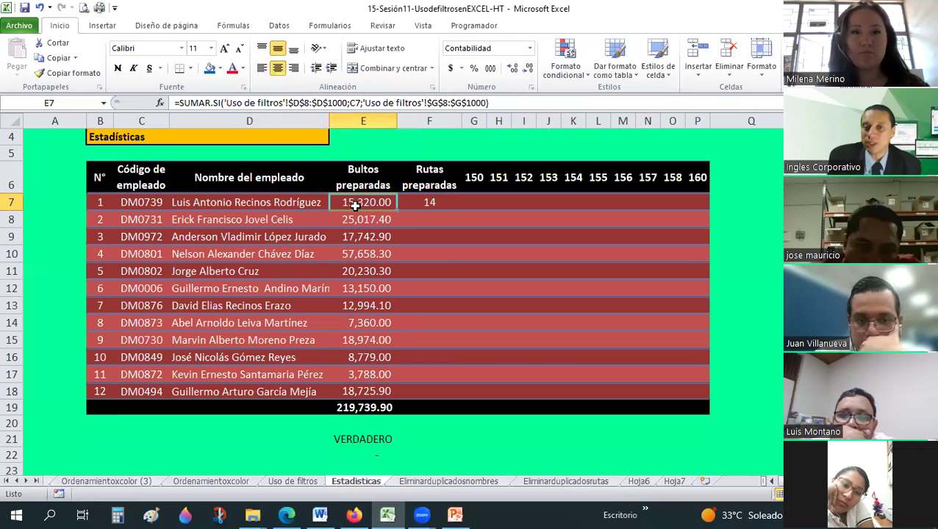
pyautogui.press('Down')
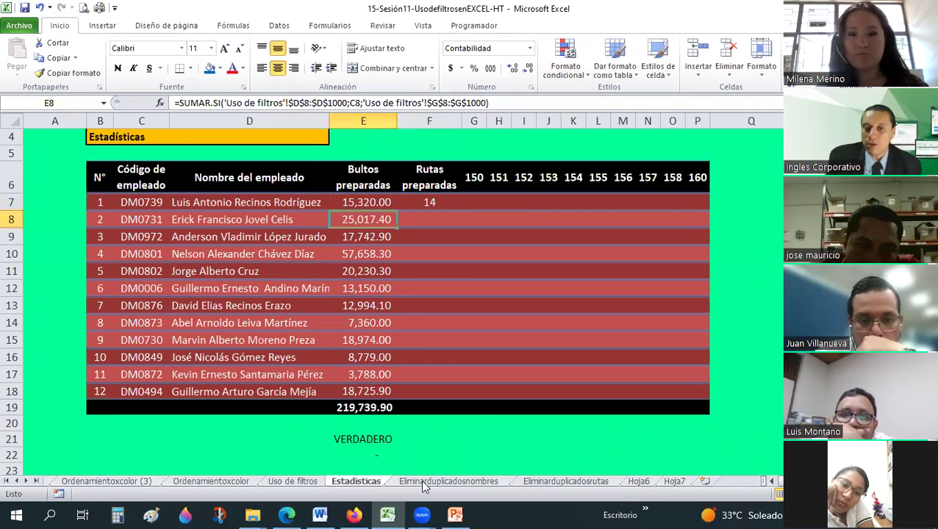
# Filter the route log to the second employee, DM0731, and select their bultos totalling 25,017.40.
pyautogui.hotkey('ctrl', 'pagedown')
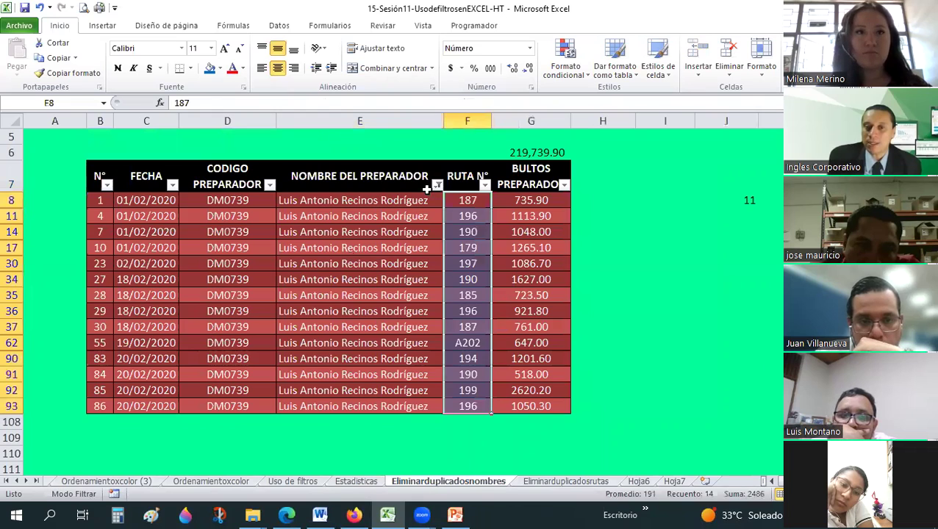
pyautogui.click(370, 264)
pyautogui.hotkey('alt', 'Down')
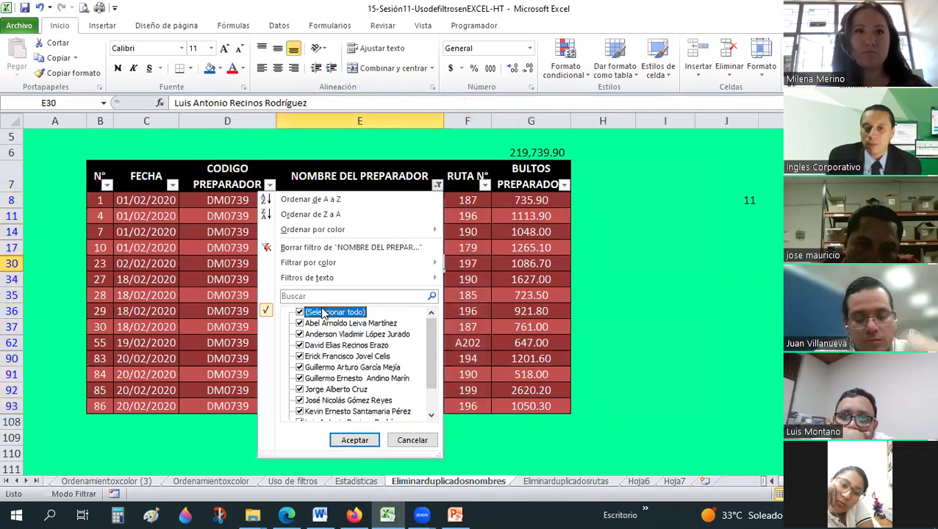
pyautogui.write('erick')
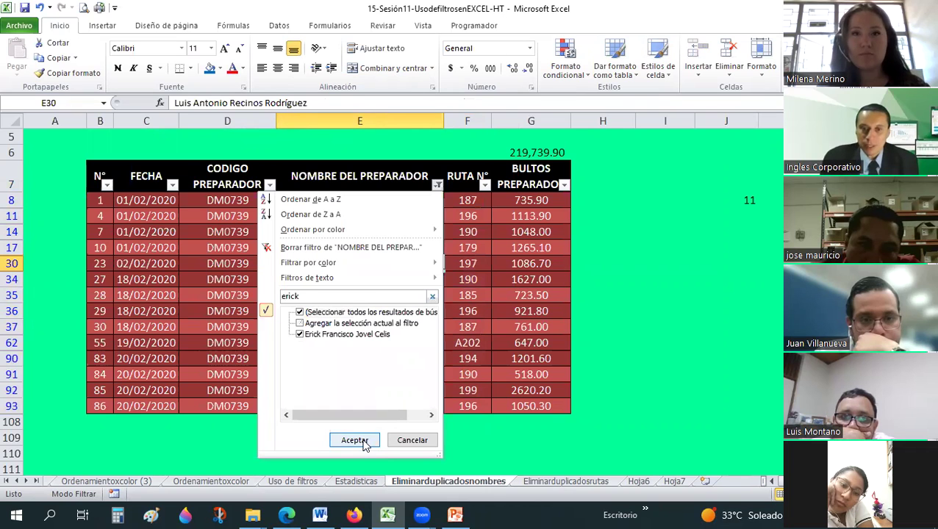
pyautogui.click(361, 439)
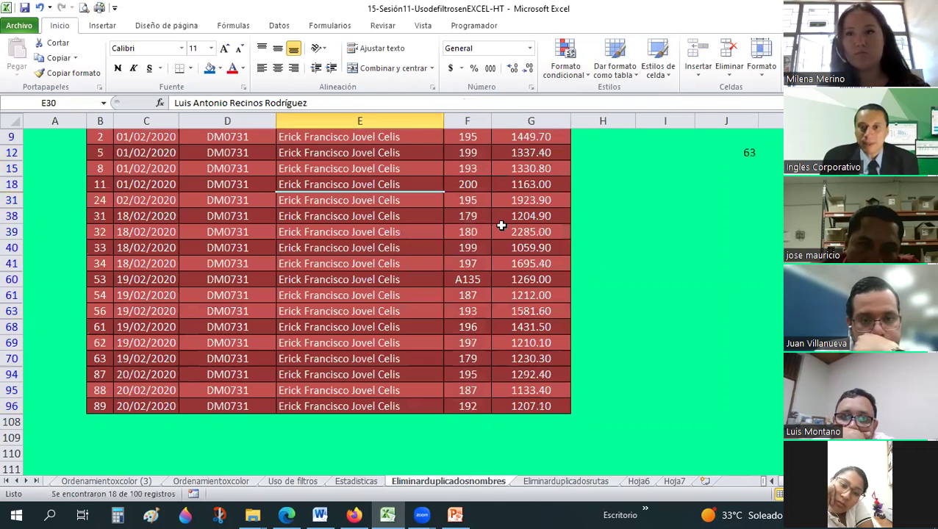
pyautogui.scroll(2, 531, 234)
pyautogui.click(531, 232)
pyautogui.hotkey('shift', 'Down')
pyautogui.hotkey('shift', 'Down')
pyautogui.hotkey('shift', 'Down')
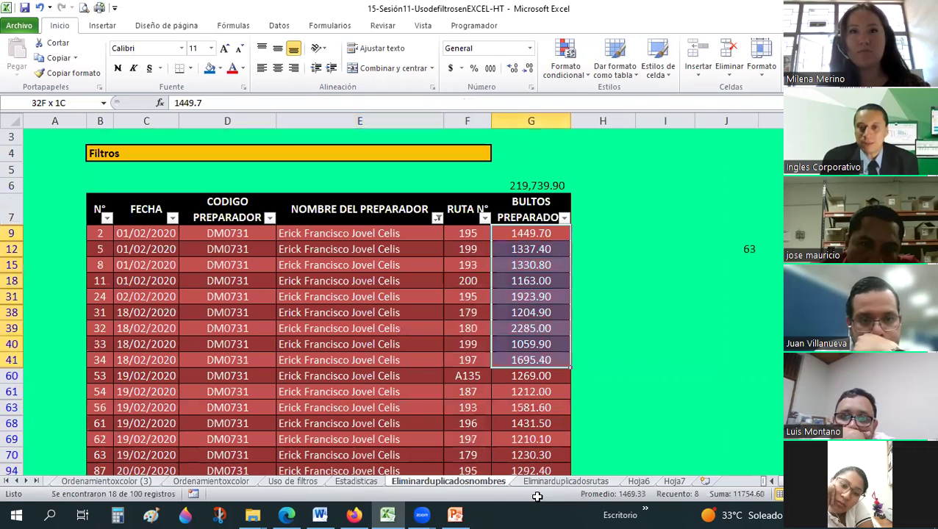
pyautogui.hotkey('ctrl', 'shift', 'Down')
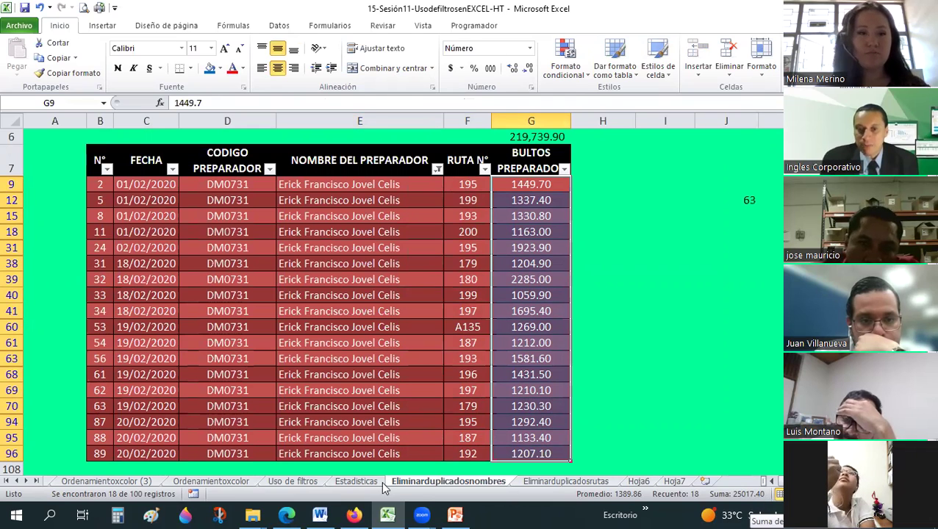
# Count the second employee's filtered routes and record 18 in F8.
pyautogui.hotkey('ctrl', 'pageup')
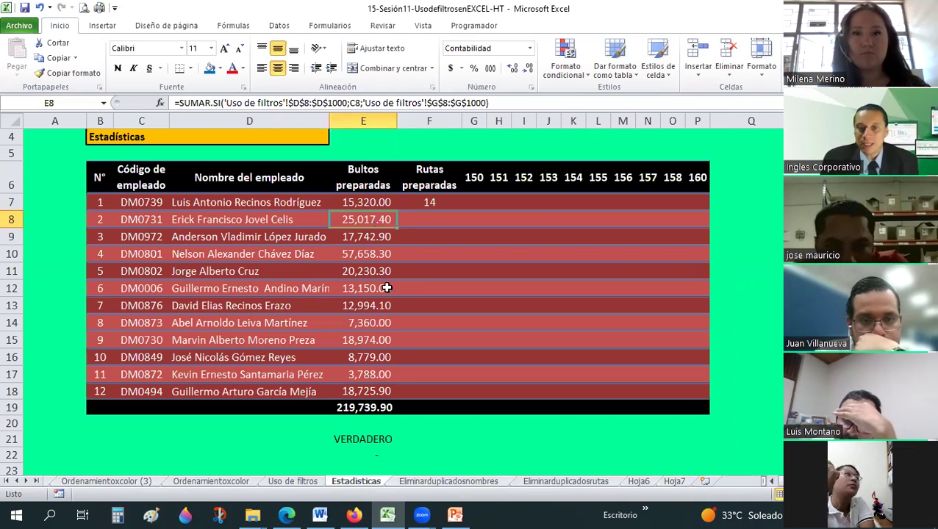
pyautogui.hotkey('ctrl', 'pagedown')
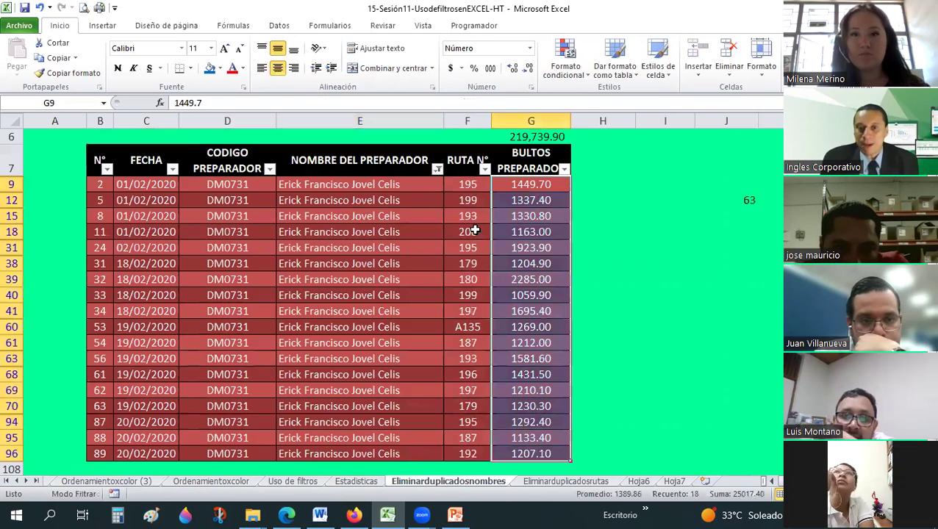
pyautogui.moveTo(467, 183); pyautogui.dragTo(485, 457)
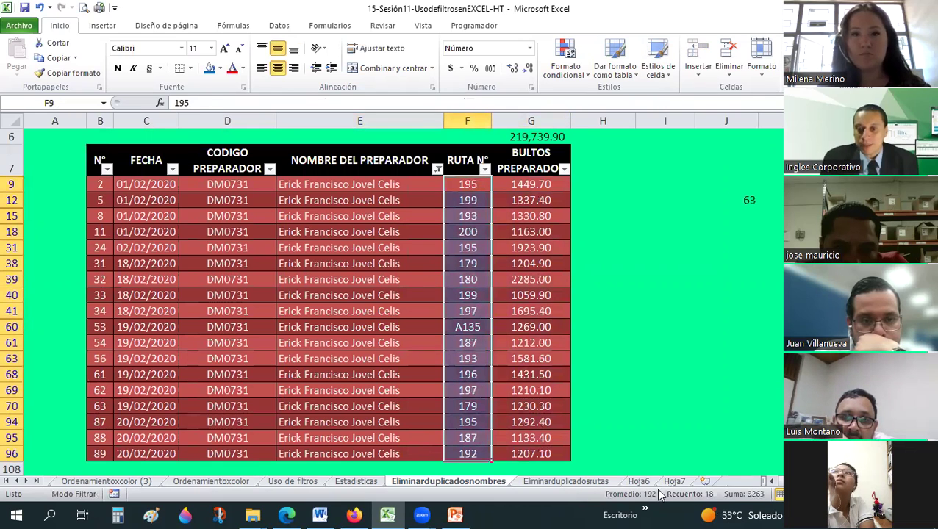
pyautogui.hotkey('ctrl', 'pageup')
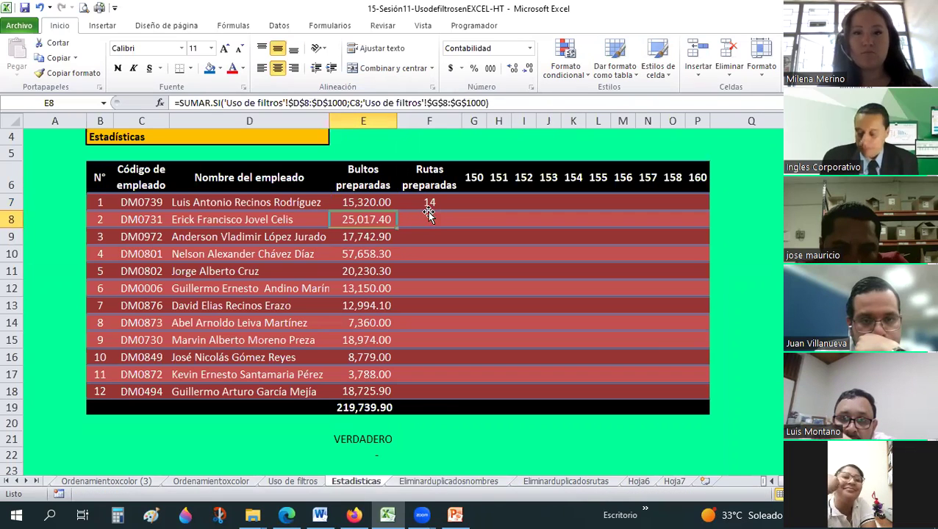
pyautogui.click(429, 214)
pyautogui.write('18')
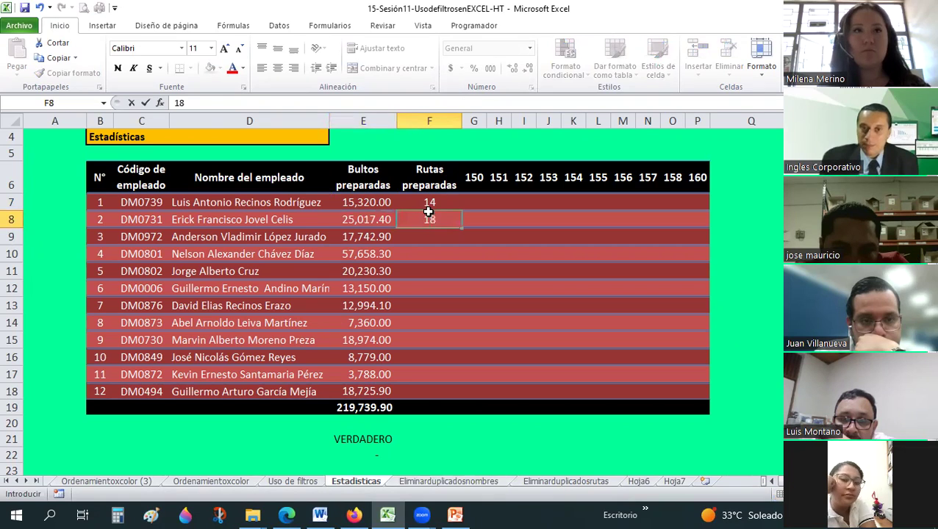
pyautogui.press('Return')
pyautogui.hotkey('ctrl', 'pagedown')
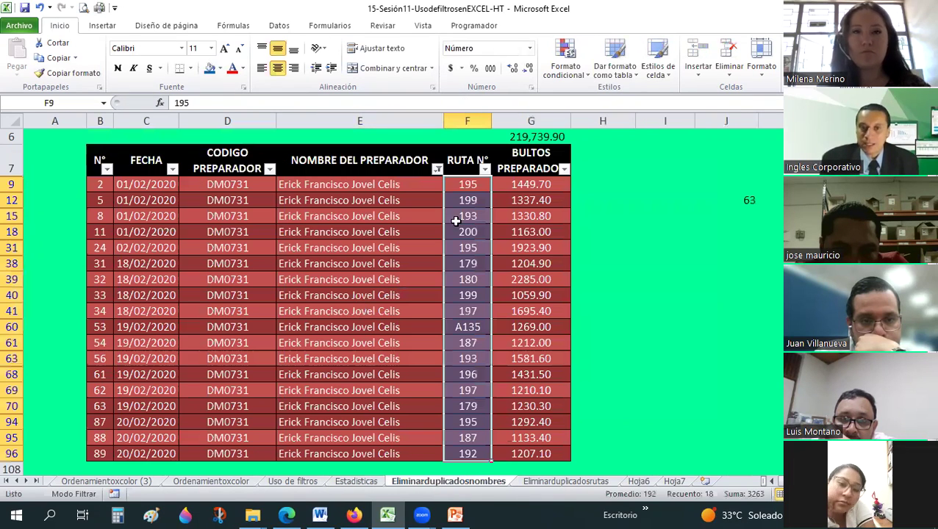
# Filter the route log to the third employee via the 'son' search and check their routes and bultos.
pyautogui.click(437, 169)
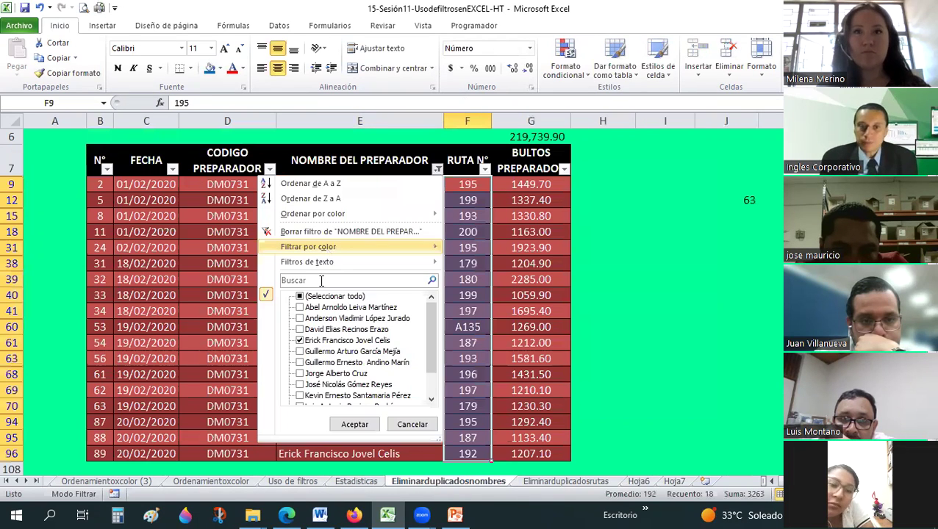
pyautogui.click(321, 280)
pyautogui.write('ander')
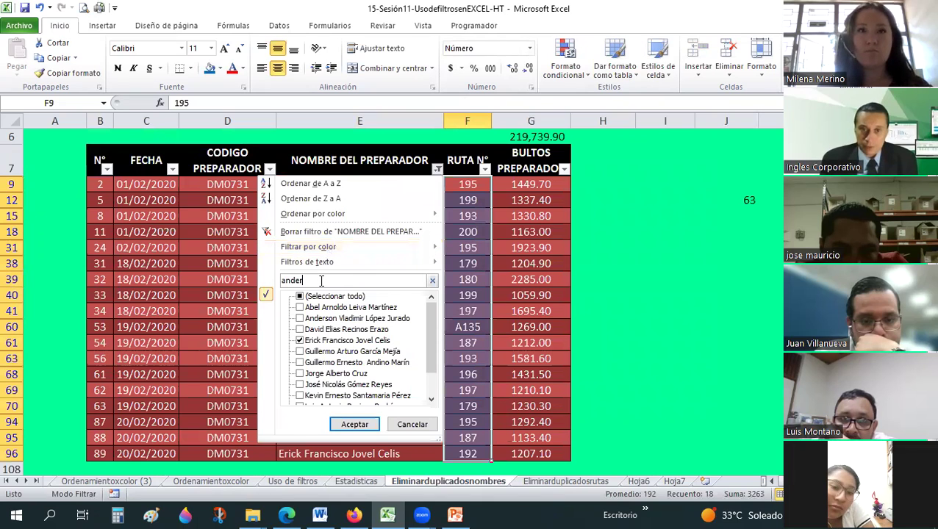
pyautogui.write('son')
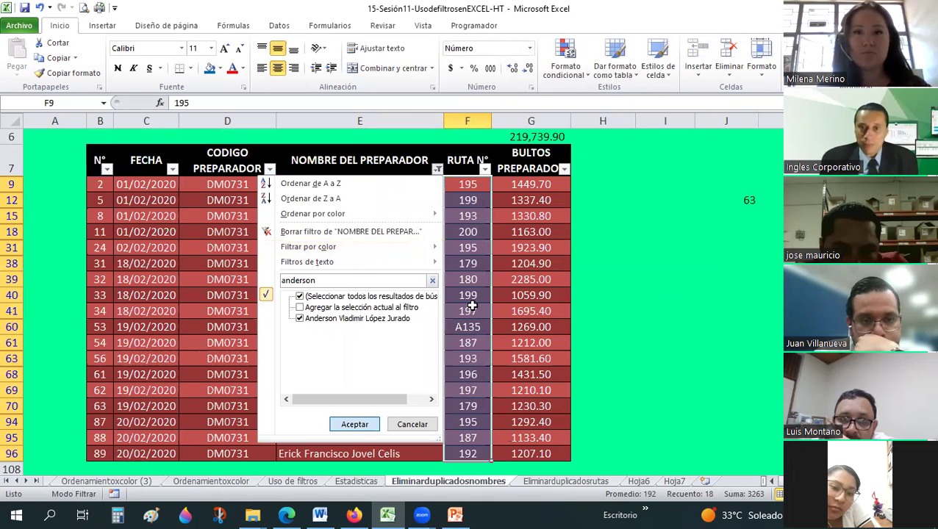
pyautogui.press('Return')
pyautogui.hotkey('ctrl', 'shift', 'Down')
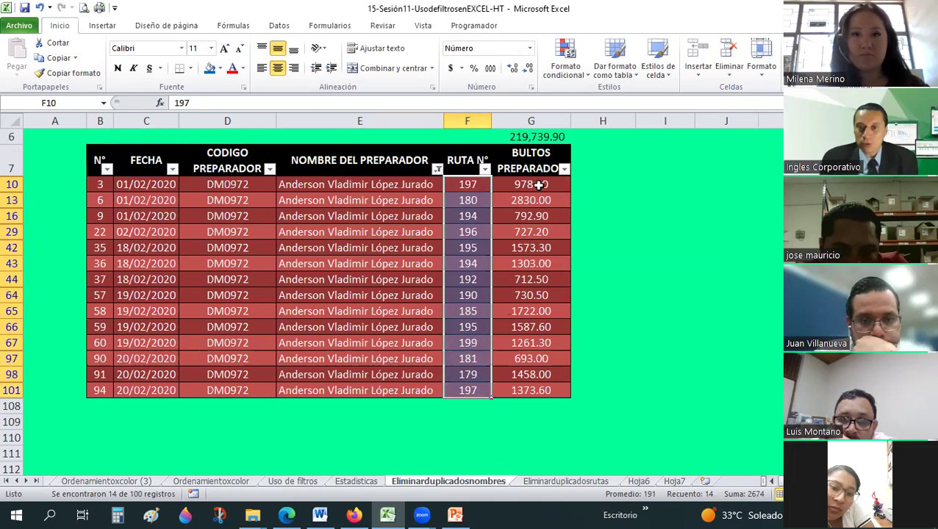
pyautogui.press('Right')
pyautogui.hotkey('ctrl', 'shift', 'Down')
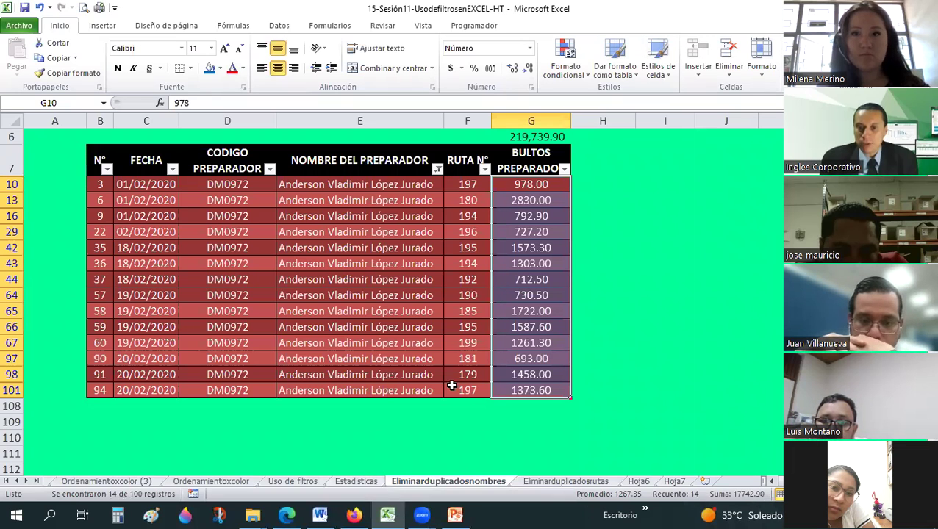
pyautogui.hotkey('ctrl', 'pageup')
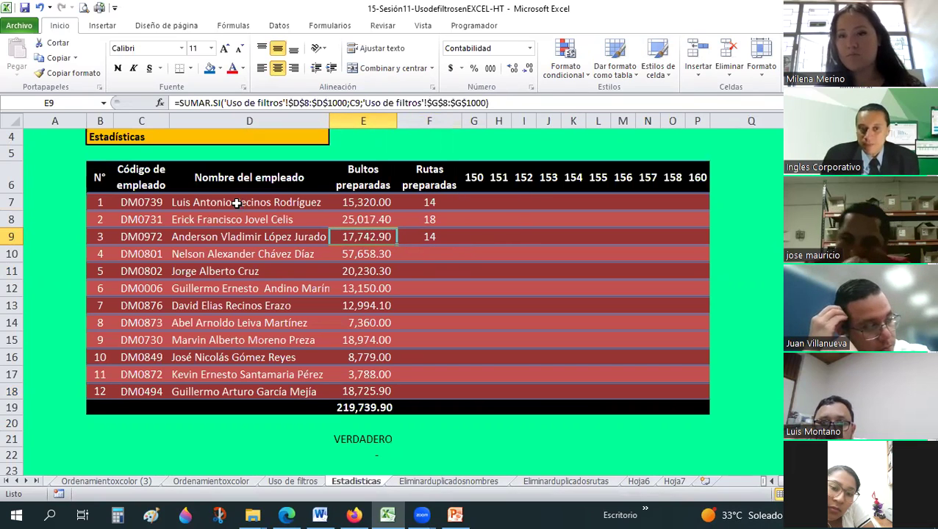
# Review the employee names and route headers, then enter 1 in G7 under route 150.
pyautogui.moveTo(236, 203); pyautogui.dragTo(235, 220)
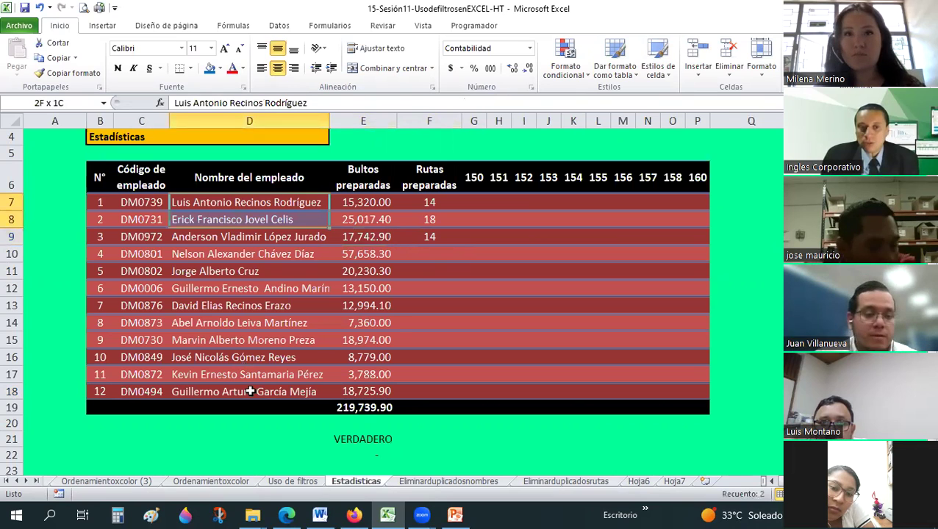
pyautogui.moveTo(250, 392); pyautogui.dragTo(250, 392)
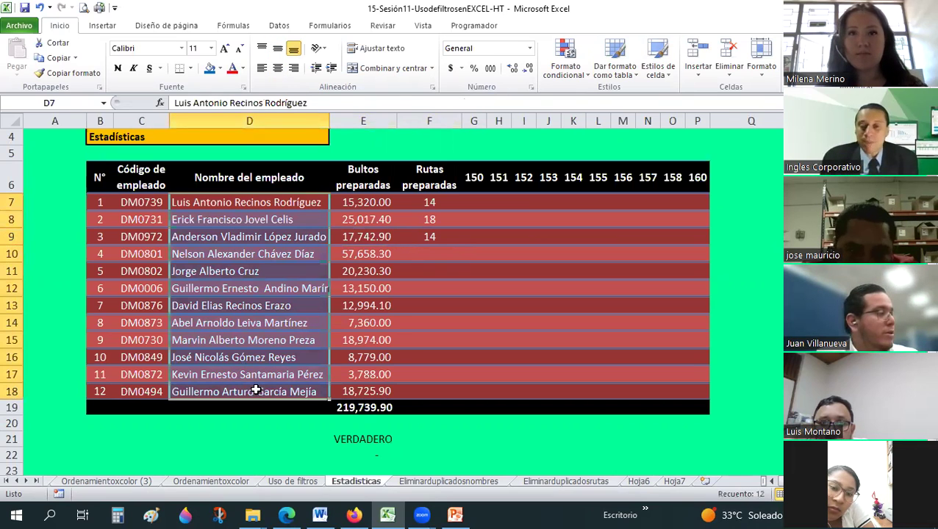
pyautogui.moveTo(474, 179); pyautogui.dragTo(701, 182)
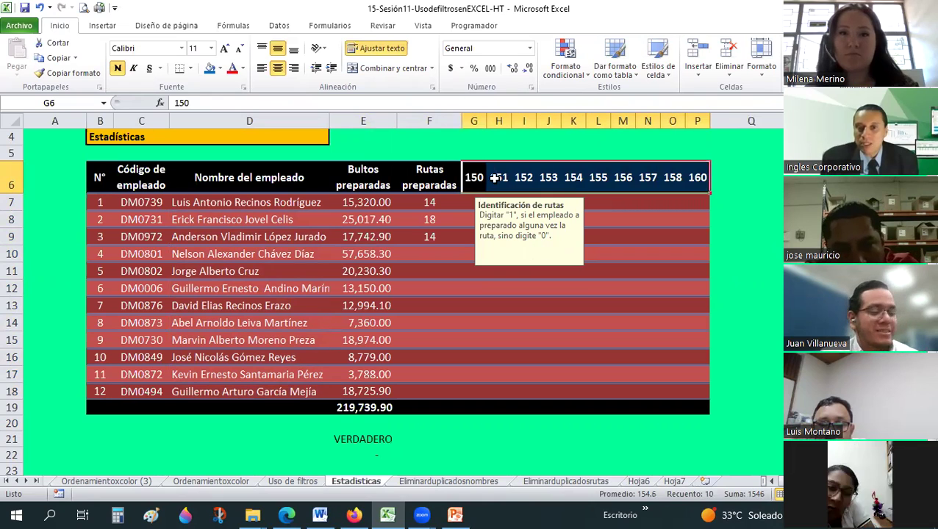
pyautogui.click(471, 199)
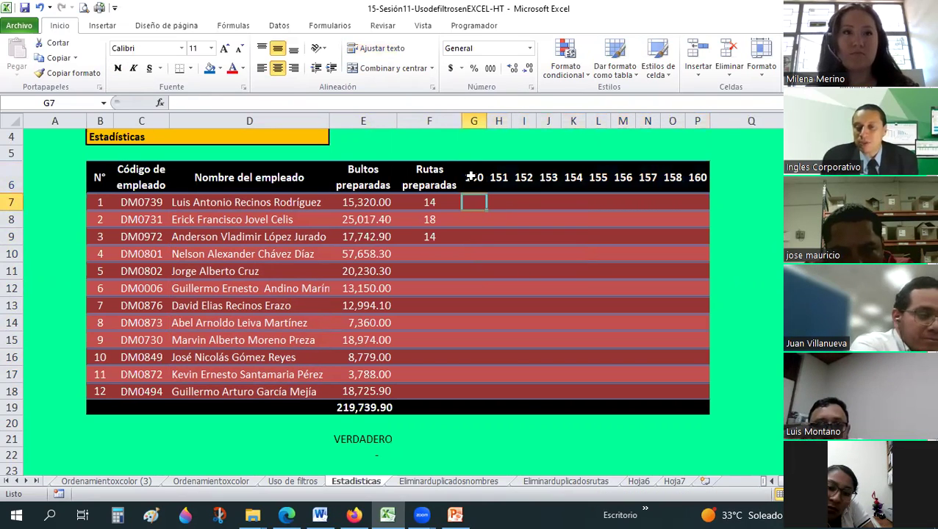
pyautogui.write('1')
pyautogui.click(473, 201)
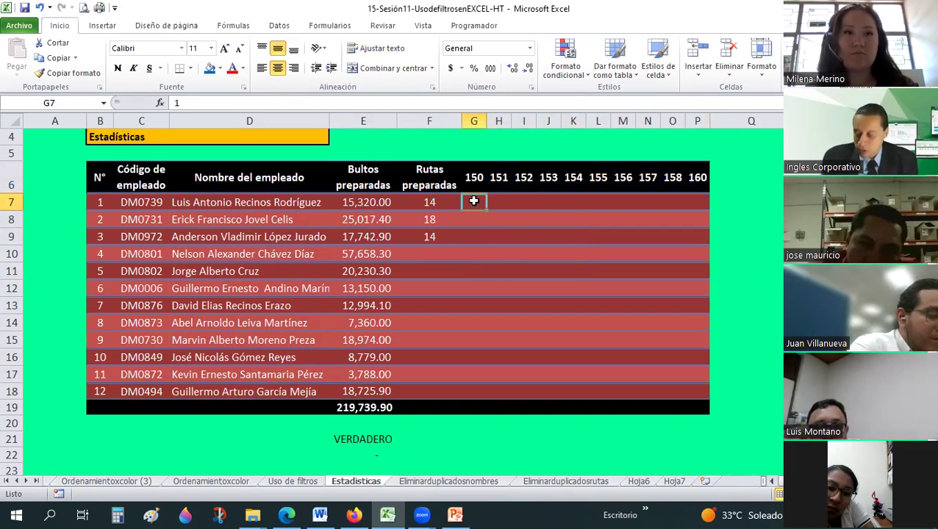
pyautogui.press('Return')
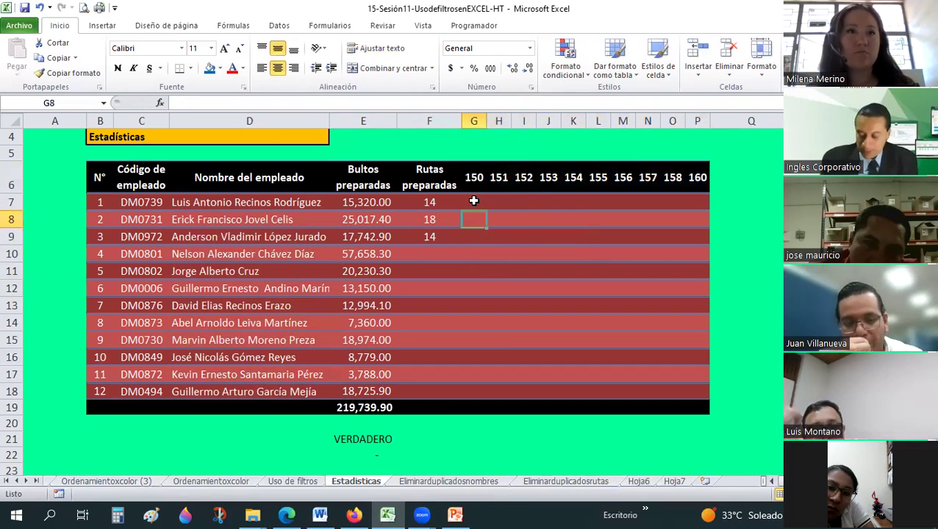
# Remove the preparer-name filter on the route log so all rows show again.
pyautogui.click(426, 482)
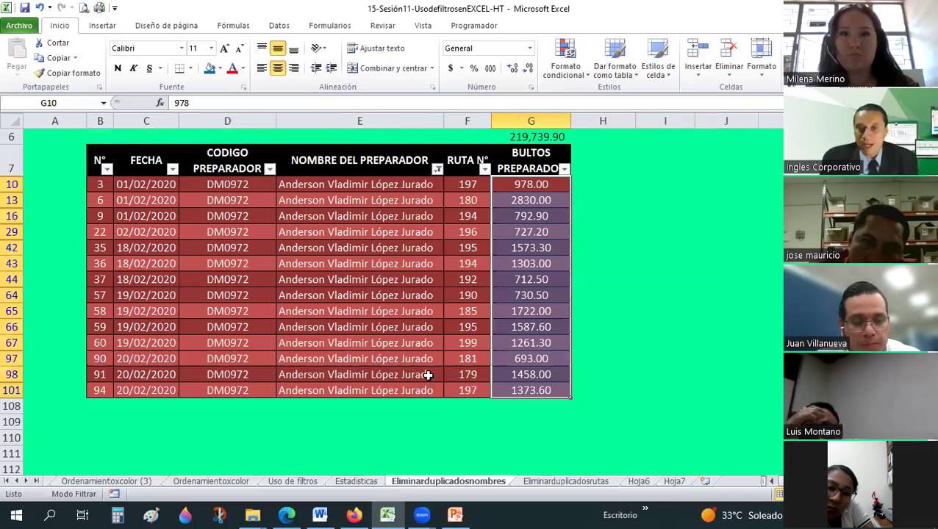
pyautogui.click(437, 170)
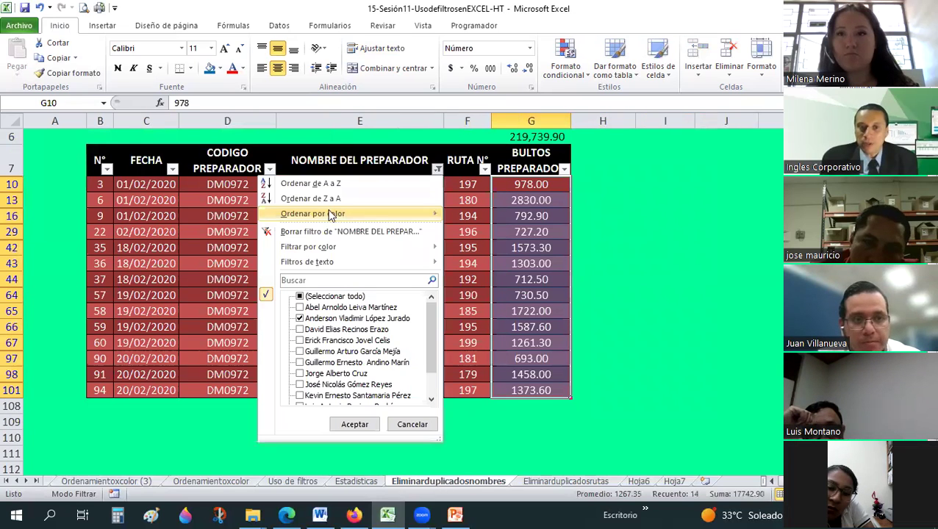
pyautogui.moveTo(323, 232)
pyautogui.press('Escape')
pyautogui.hotkey('ctrl', 'z')
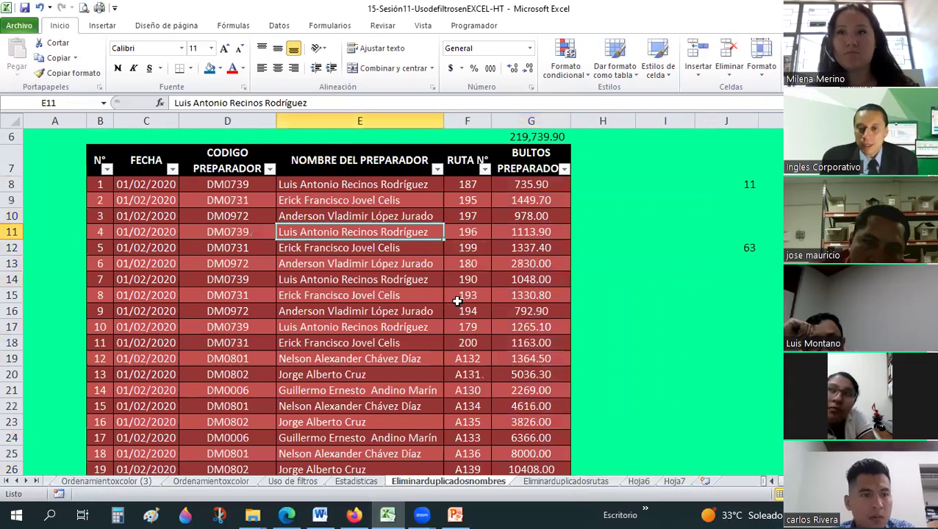
pyautogui.hotkey('ctrl', 'pageup')
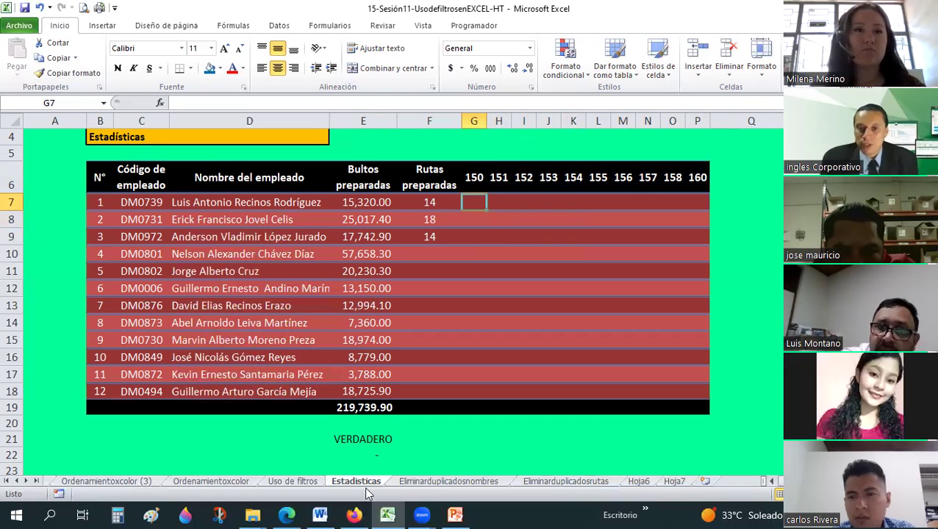
pyautogui.hotkey('ctrl', 'pagedown')
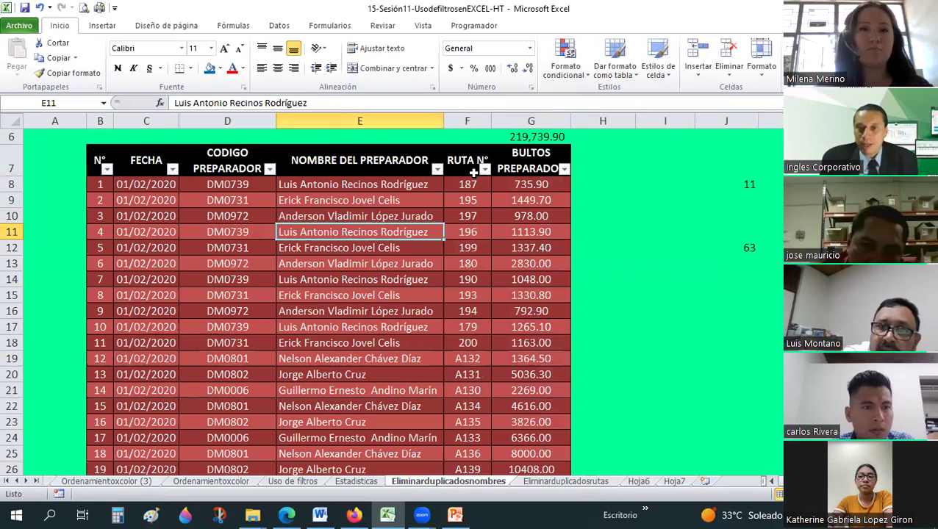
# Filter the RUTA N° column to routes 150 through 158 only.
pyautogui.click(485, 169)
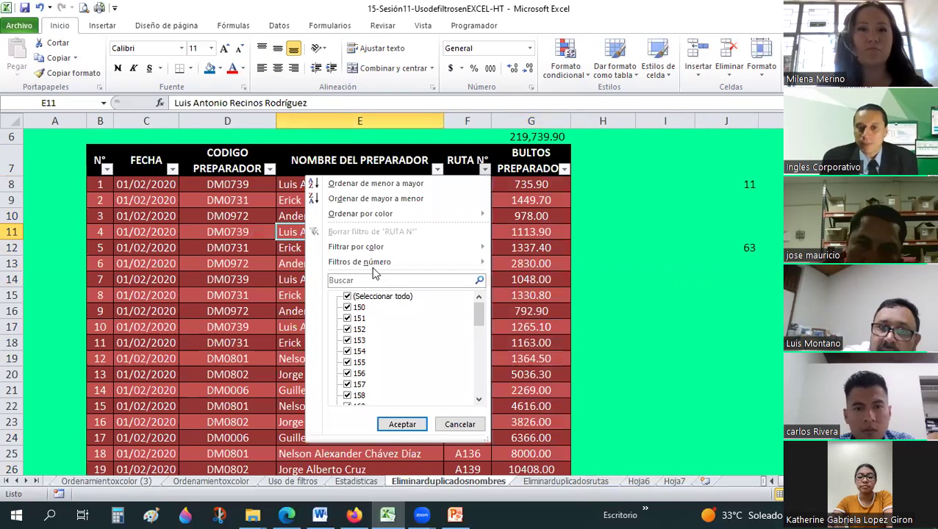
pyautogui.moveTo(354, 246)
pyautogui.click(353, 298)
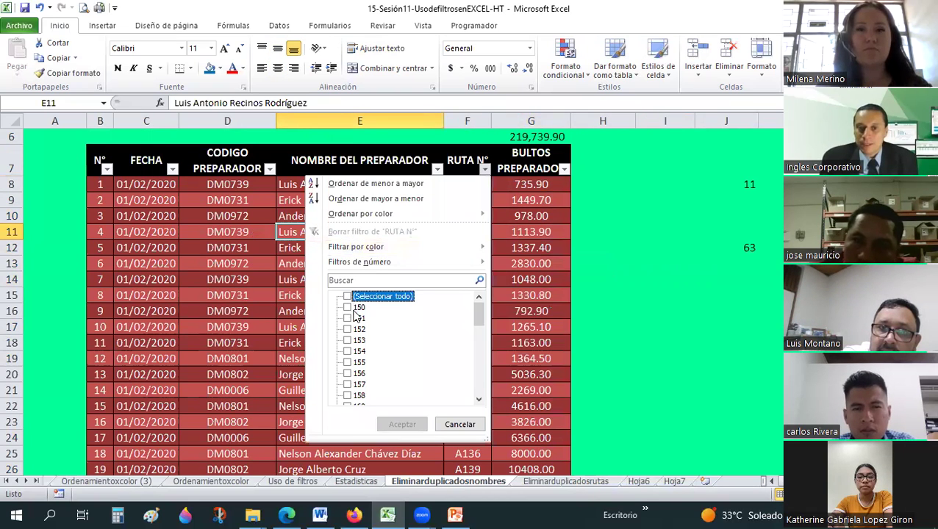
pyautogui.click(347, 308)
pyautogui.click(347, 319)
pyautogui.click(347, 329)
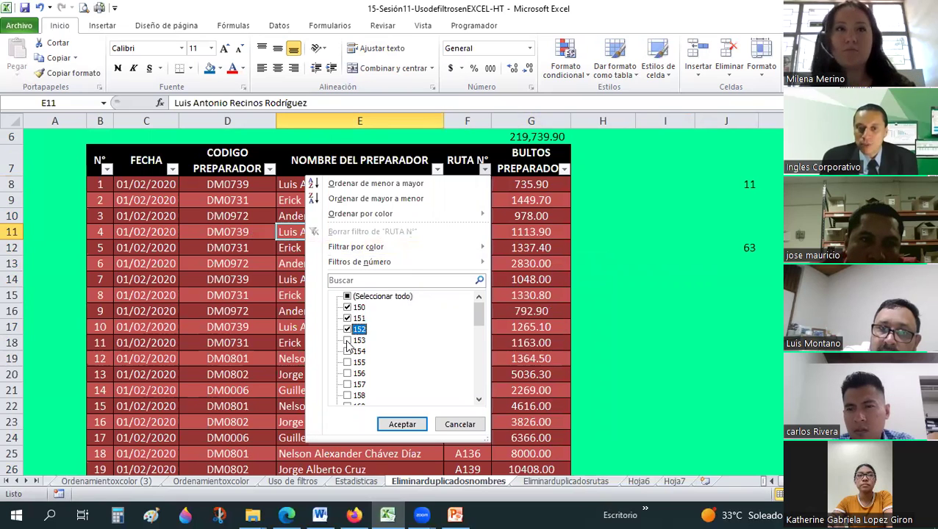
pyautogui.click(347, 340)
pyautogui.click(347, 351)
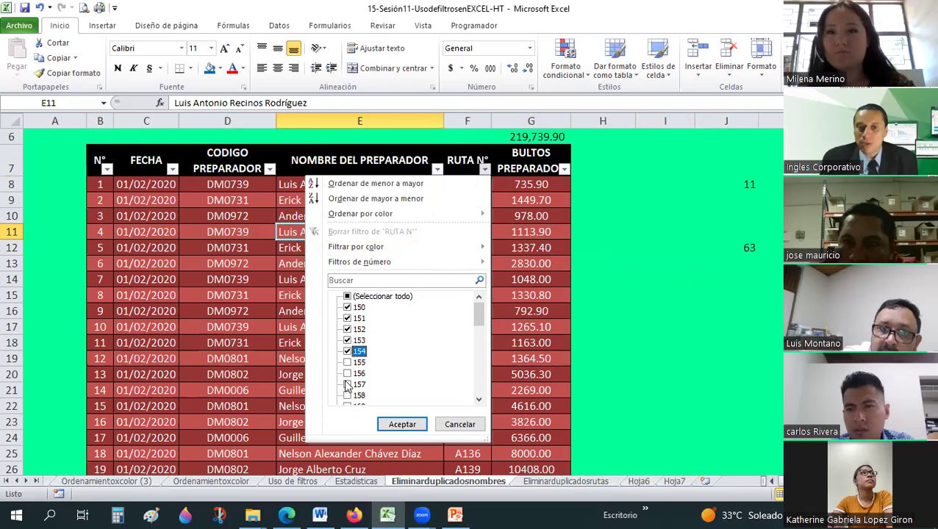
pyautogui.click(347, 363)
pyautogui.click(347, 385)
pyautogui.click(347, 373)
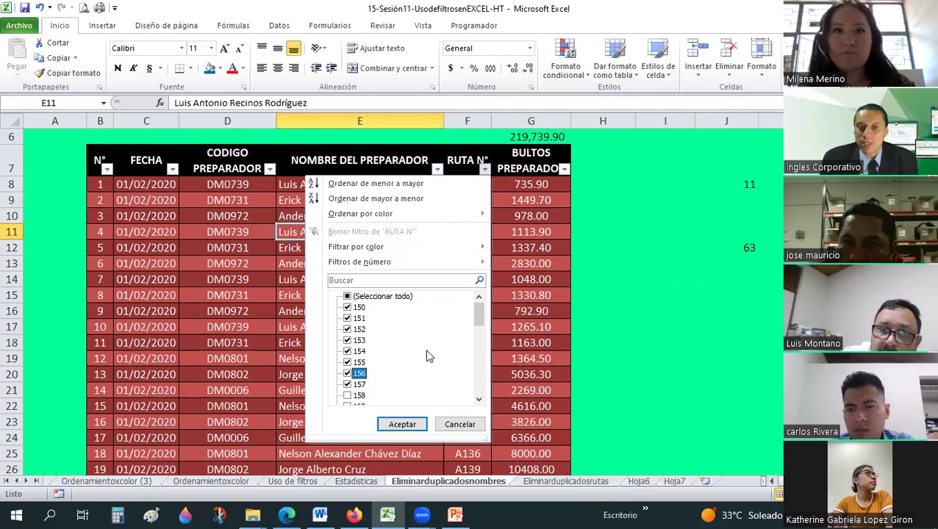
pyautogui.scroll(-2, 364, 346)
pyautogui.click(347, 330)
pyautogui.click(398, 426)
# Select the visible route numbers in the route-filtered table.
pyautogui.scroll(2, 473, 170)
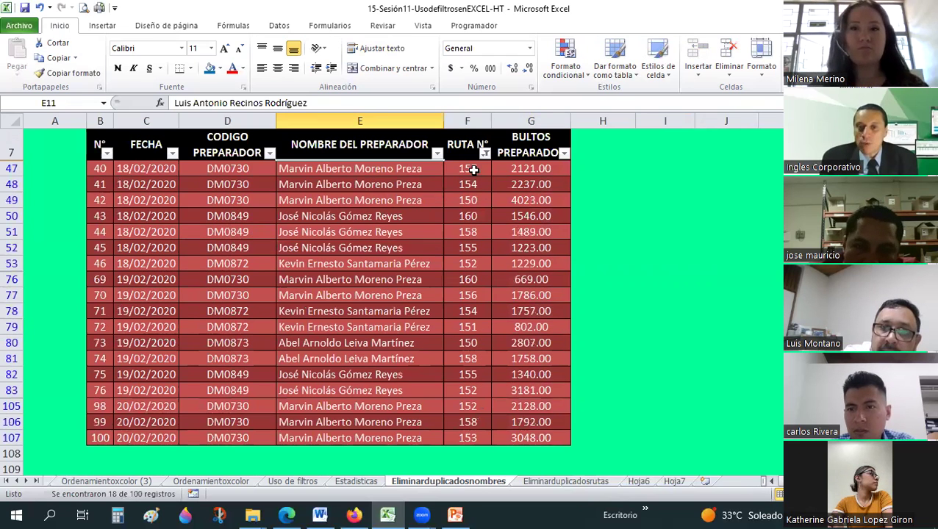
pyautogui.moveTo(468, 168); pyautogui.dragTo(468, 438)
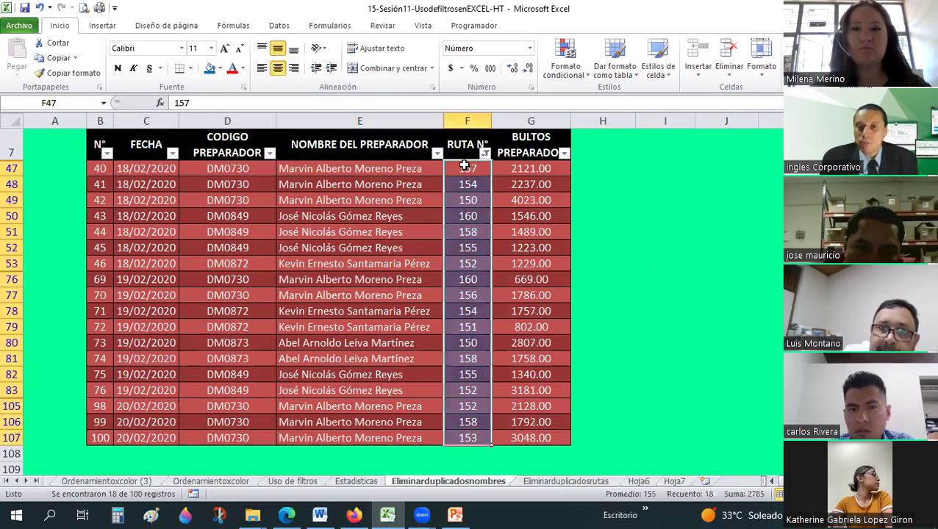
pyautogui.moveTo(471, 213); pyautogui.dragTo(463, 438)
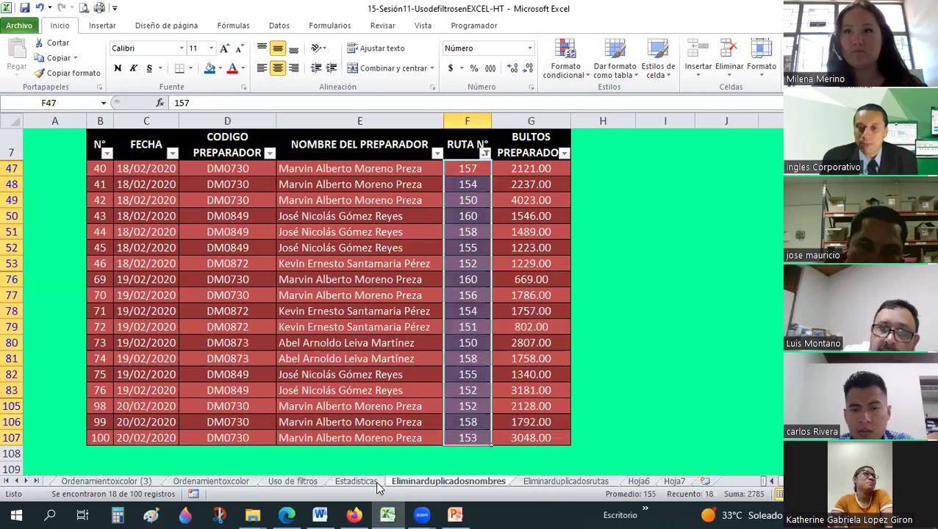
pyautogui.hotkey('ctrl', 'pageup')
pyautogui.hotkey('ctrl', 'pagedown')
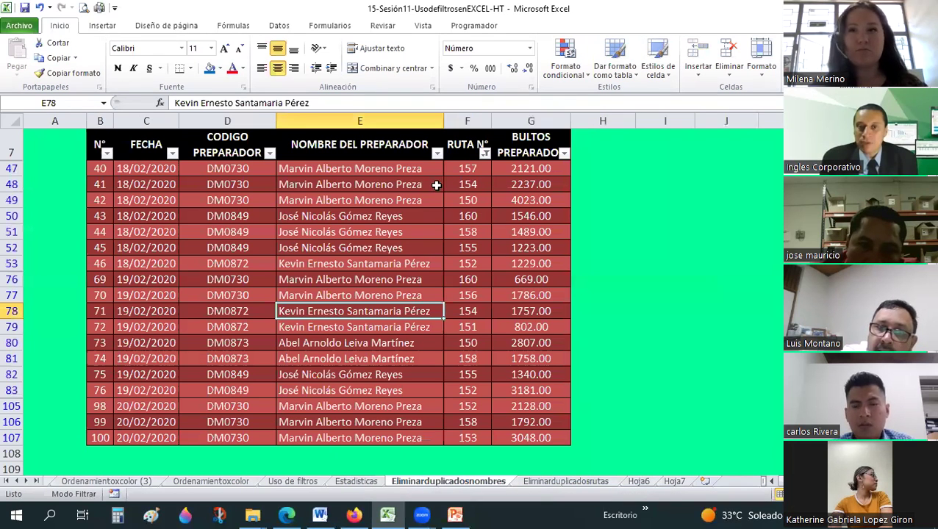
# Filter NOMBRE DEL PREPARADOR to the first listed preparer, leaving routes 150 and 158.
pyautogui.hotkey('ctrl', 'Up')
pyautogui.hotkey('alt', 'Down')
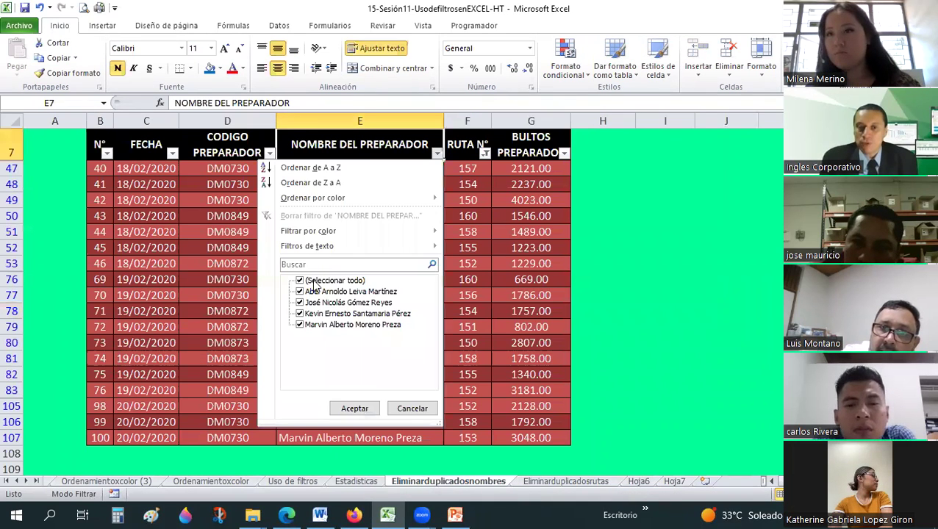
pyautogui.click(324, 280)
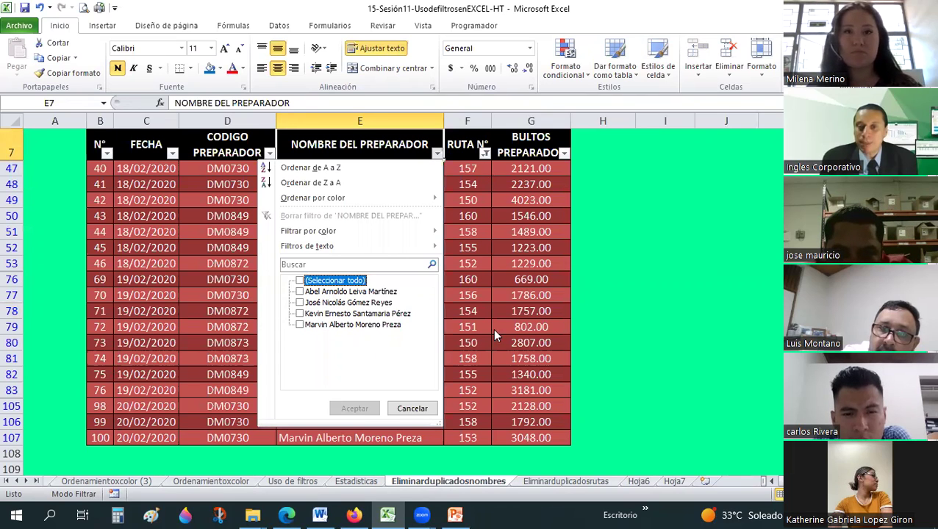
pyautogui.click(316, 292)
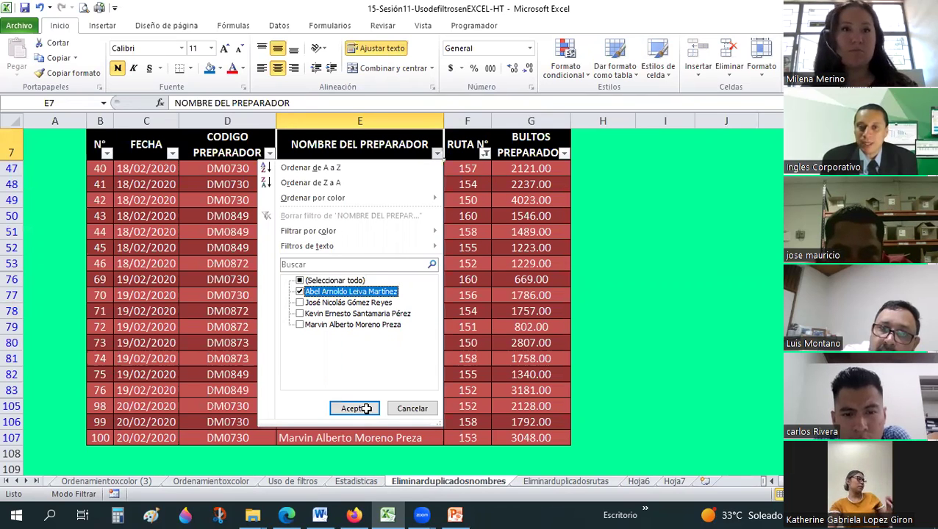
pyautogui.click(360, 408)
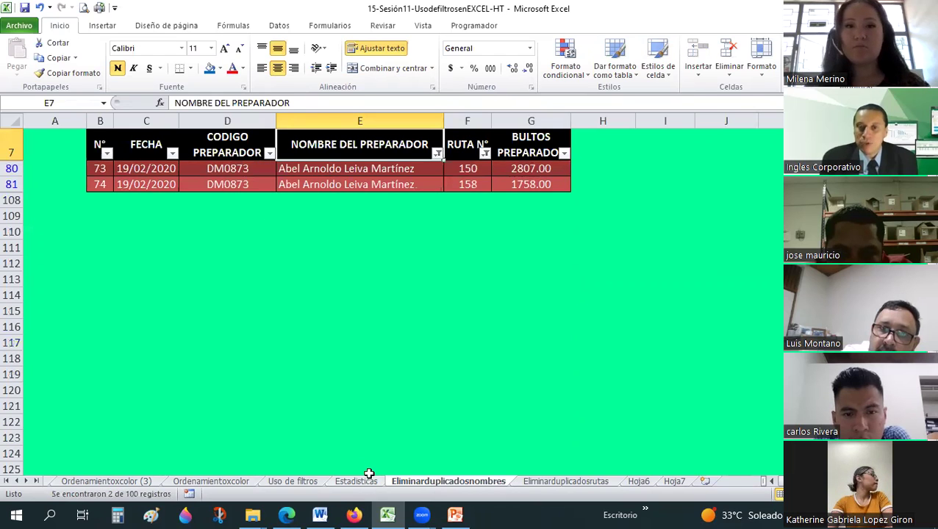
pyautogui.hotkey('ctrl', 'pageup')
pyautogui.hotkey('ctrl', 'pagedown')
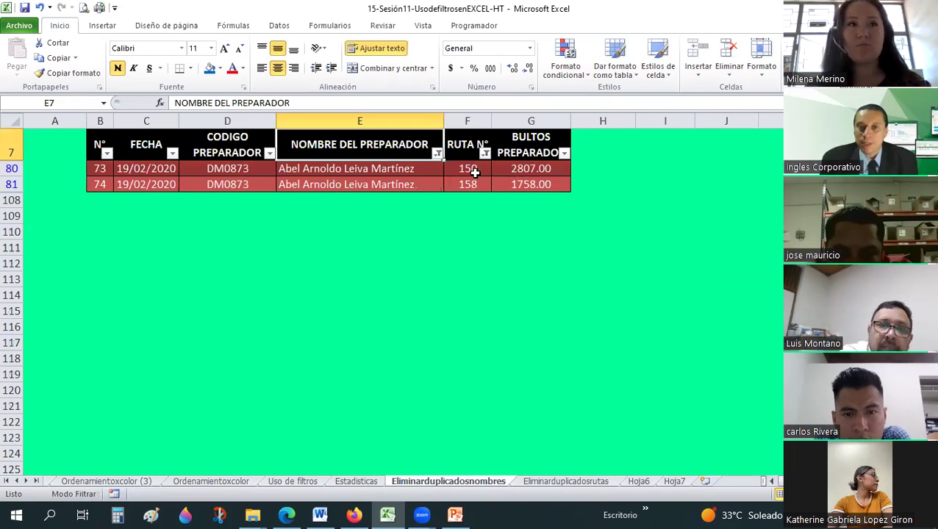
pyautogui.click(369, 482)
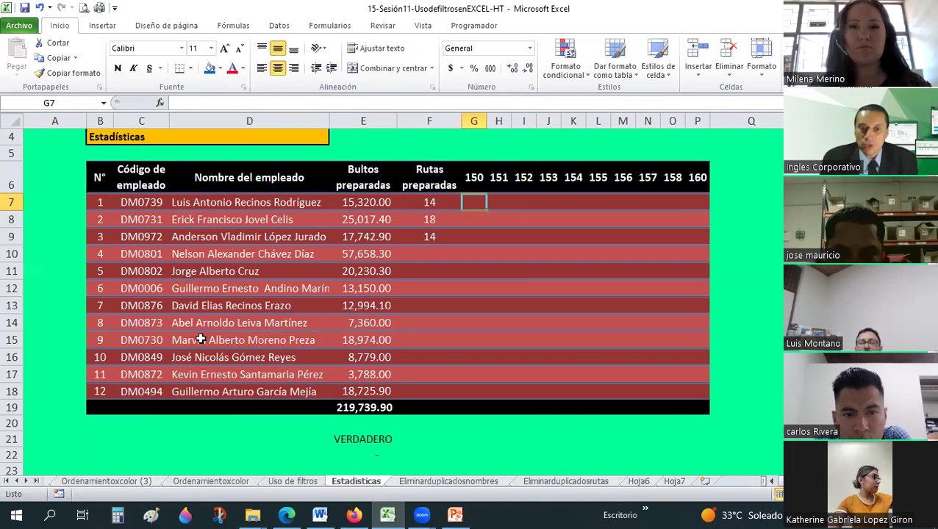
# Enter 1 under routes 150 and 158 in preparer 8's row, cells G14 and O14.
pyautogui.click(473, 322)
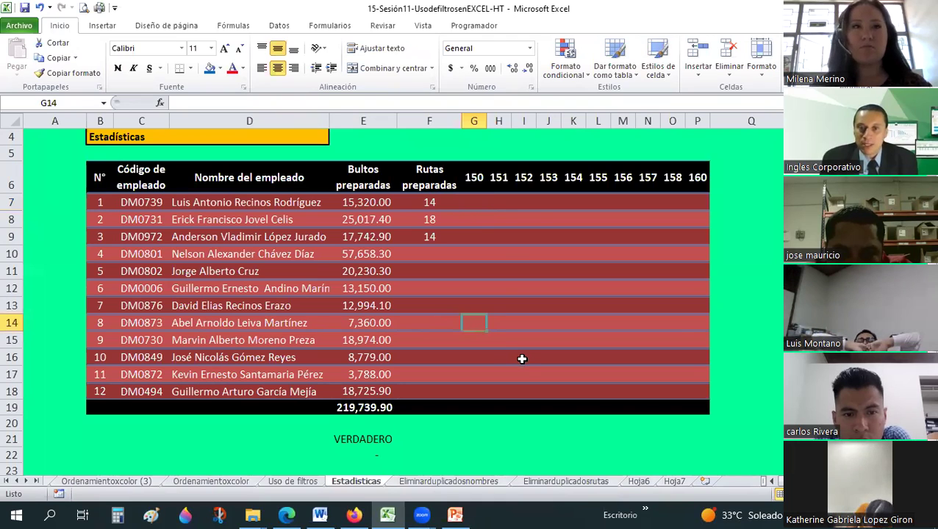
pyautogui.write('1')
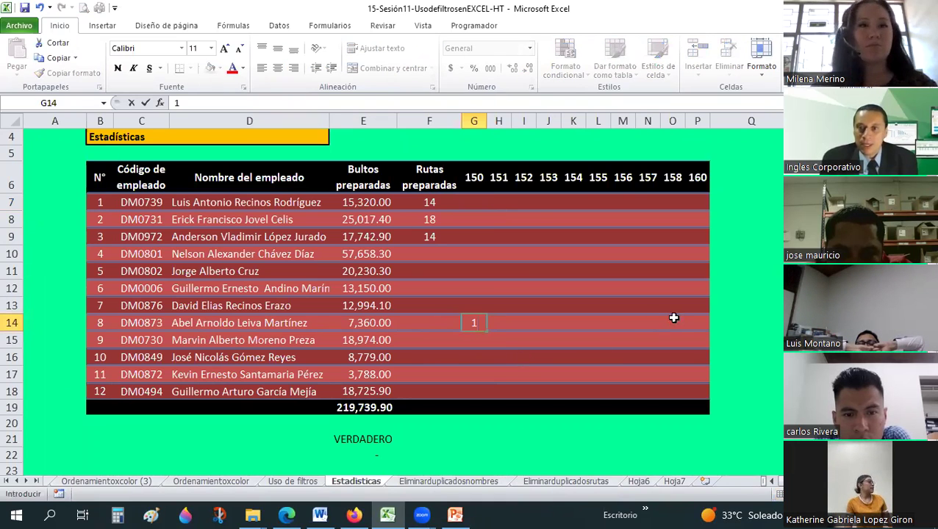
pyautogui.click(674, 317)
pyautogui.write('1')
pyautogui.click(678, 373)
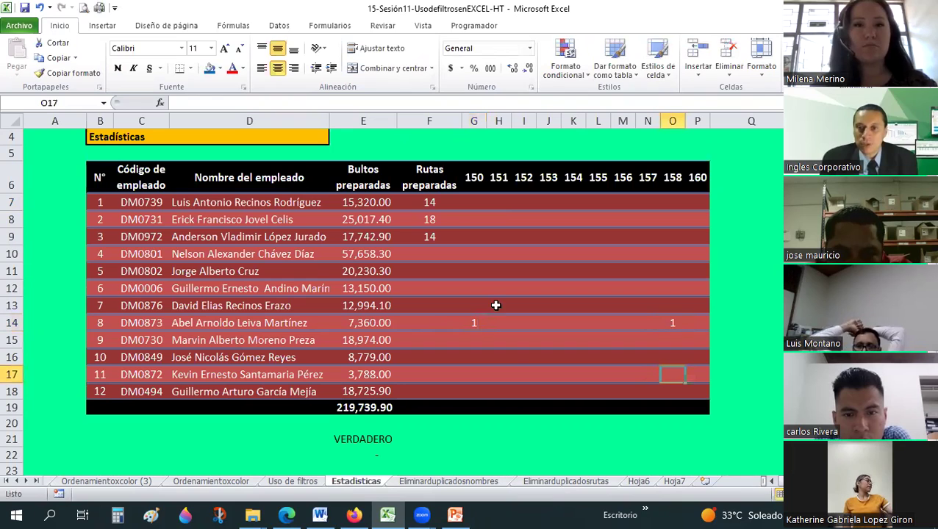
# Fill 0 into preparer 8's remaining route cells from route 152 onward.
pyautogui.click(523, 323)
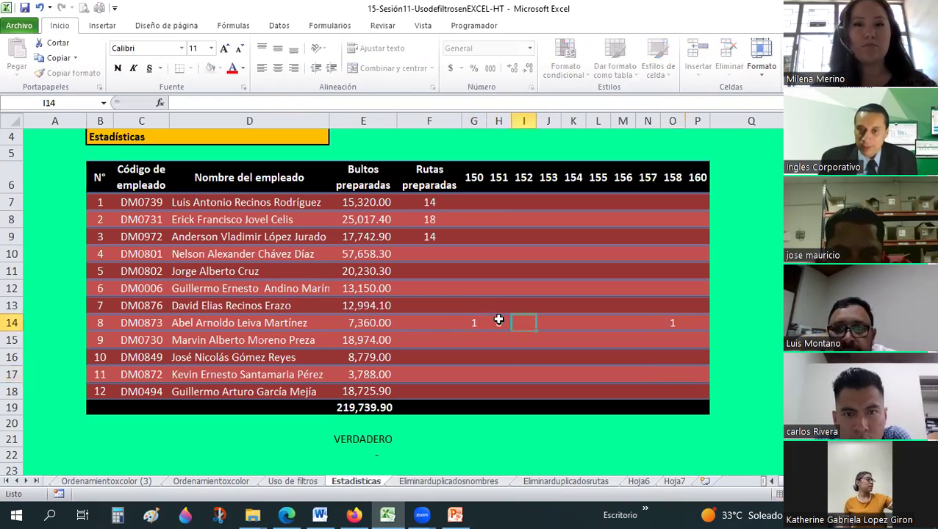
pyautogui.write('0')
pyautogui.press('Tab')
pyautogui.write('0')
pyautogui.press('Tab')
pyautogui.write('0')
pyautogui.press('Tab')
pyautogui.write('0')
pyautogui.press('Tab')
pyautogui.write('0')
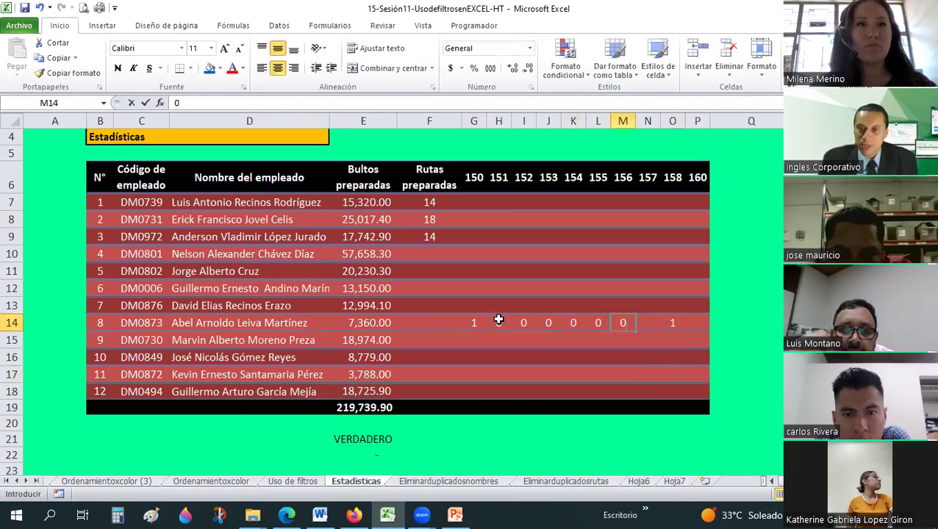
pyautogui.press('Tab')
pyautogui.write('0')
pyautogui.press('Tab')
pyautogui.press('Tab')
pyautogui.write('0')
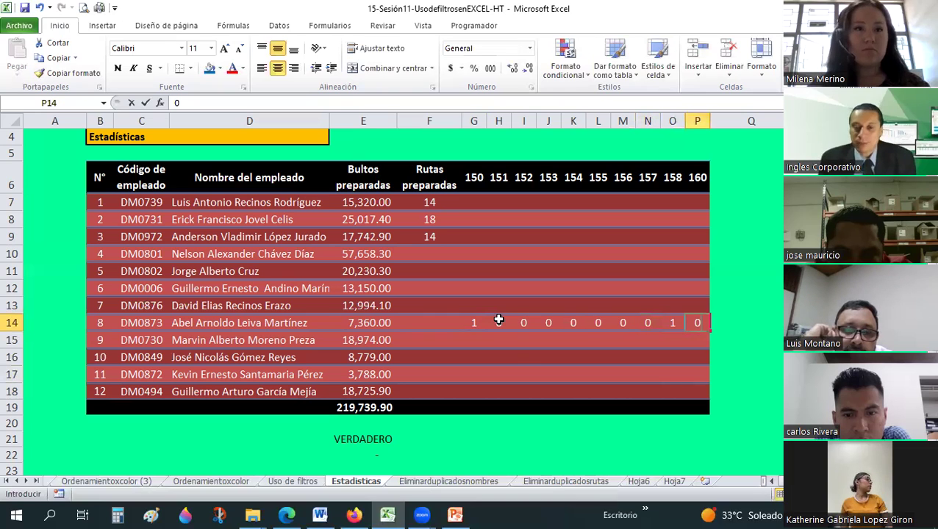
pyautogui.press('Down')
# On the Eliminarduplicadosnombres sheet, filter the preparer names to the tenth employee.
pyautogui.hotkey('ctrl', 'pagedown')
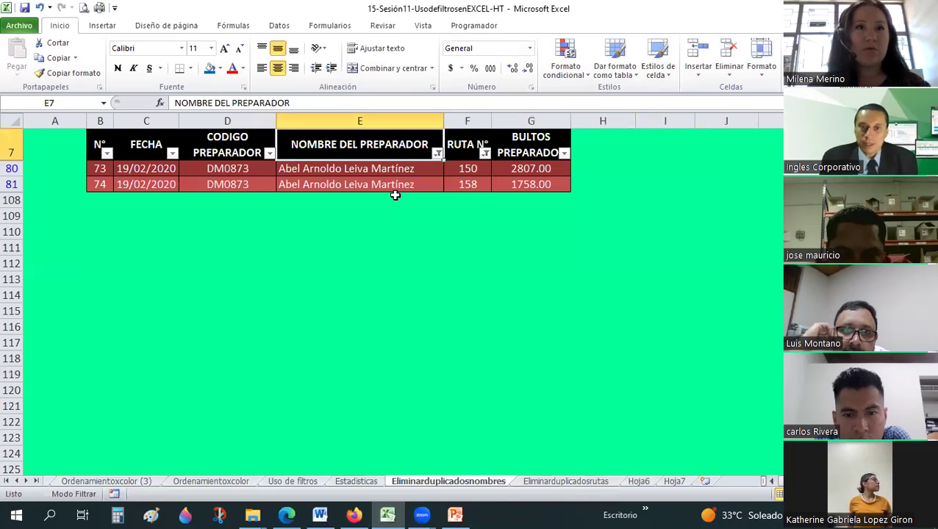
pyautogui.hotkey('alt', 'Down')
pyautogui.click(299, 291)
pyautogui.click(349, 302)
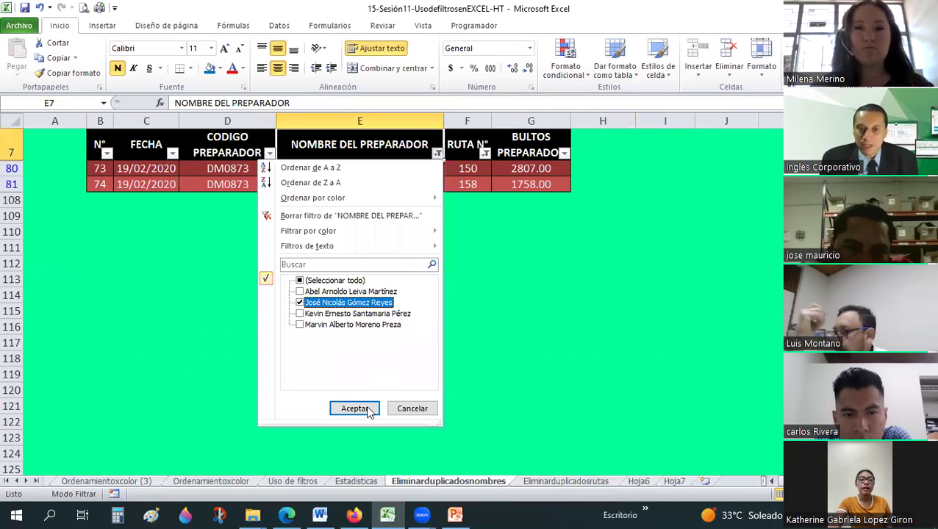
pyautogui.click(355, 408)
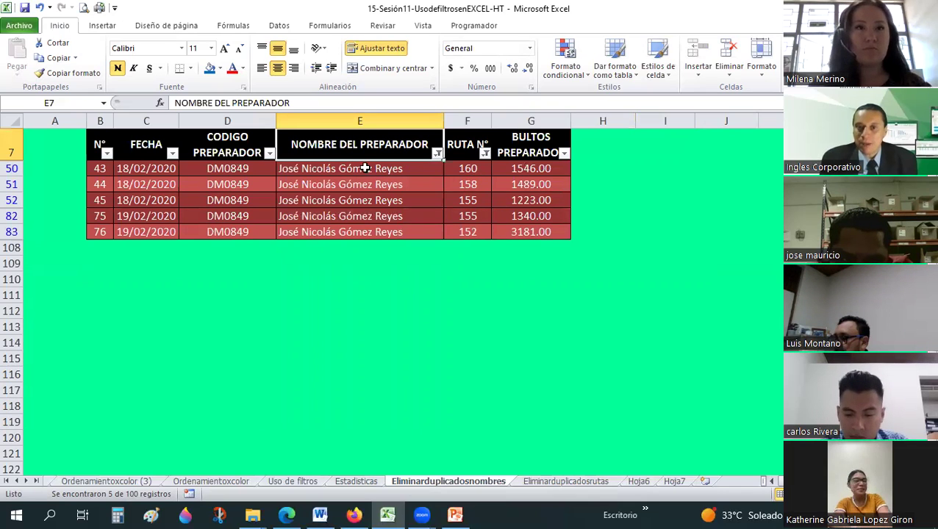
# Note the filtered records' routes 152, 155, 158 and 160, then return to Estadísticas.
pyautogui.click(468, 182)
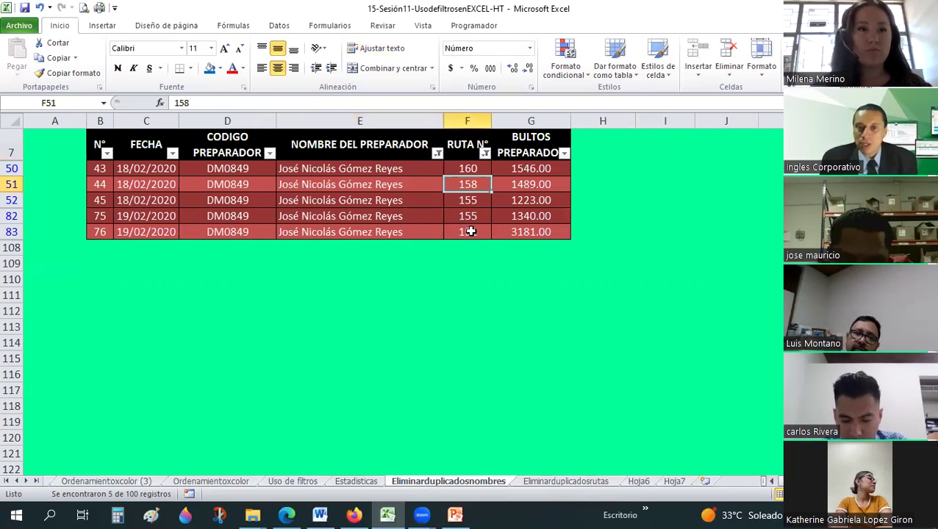
pyautogui.click(470, 231)
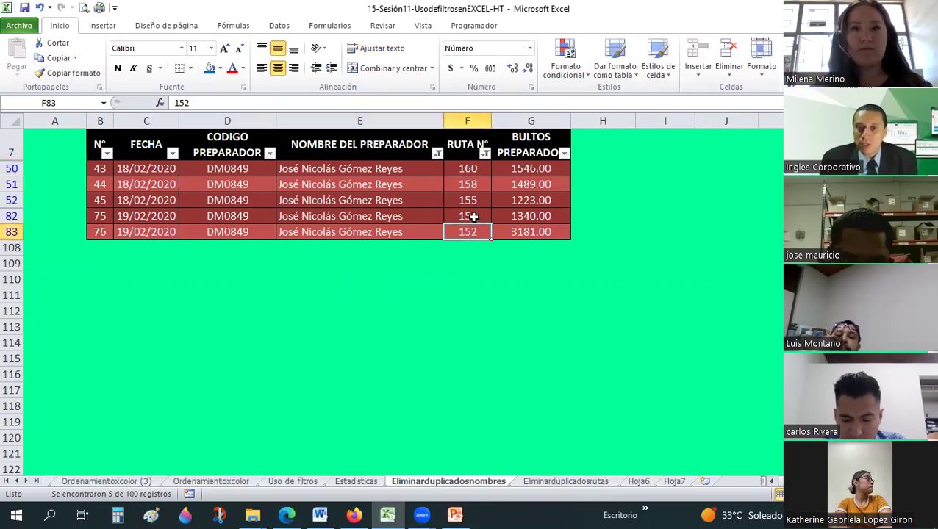
pyautogui.press('Up')
pyautogui.press('Up')
pyautogui.press('Up')
pyautogui.hotkey('ctrl', 'pageup')
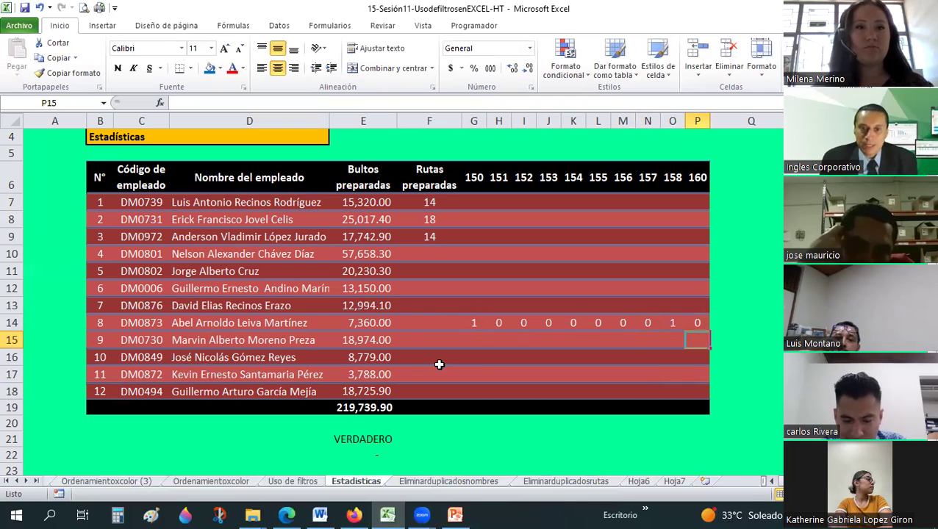
# Enter 1 under routes 152, 155, 158 and 160 in employee 10's row 16.
pyautogui.click(475, 357)
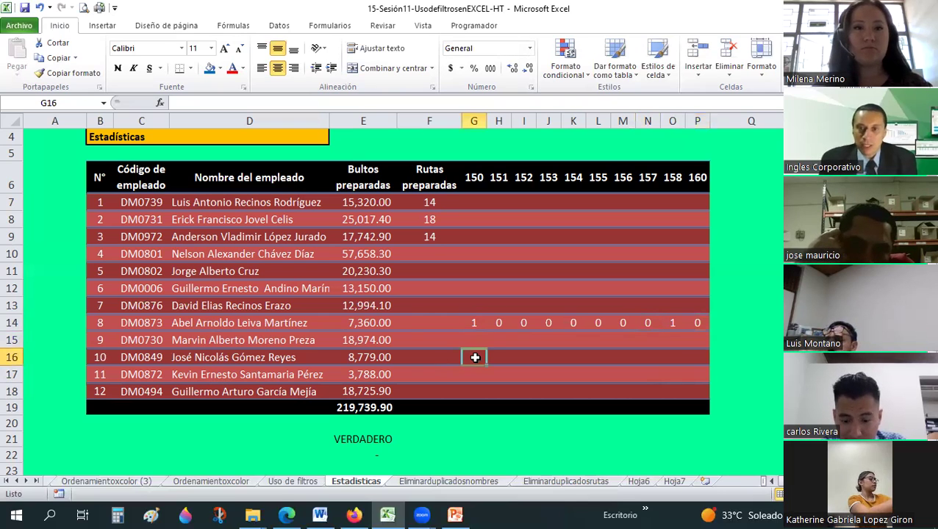
pyautogui.press('Right')
pyautogui.press('Right')
pyautogui.write('1')
pyautogui.press('Tab')
pyautogui.press('Right')
pyautogui.press('Right')
pyautogui.write('1')
pyautogui.press('Tab')
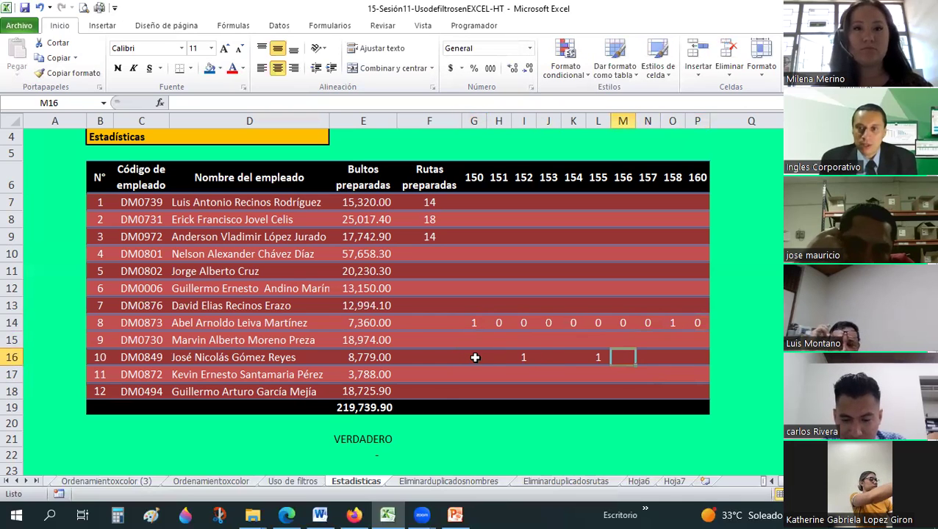
pyautogui.press('Right')
pyautogui.press('Right')
pyautogui.write('1')
pyautogui.press('Tab')
pyautogui.write('1')
pyautogui.press('Left')
pyautogui.press('Left')
pyautogui.press('Left')
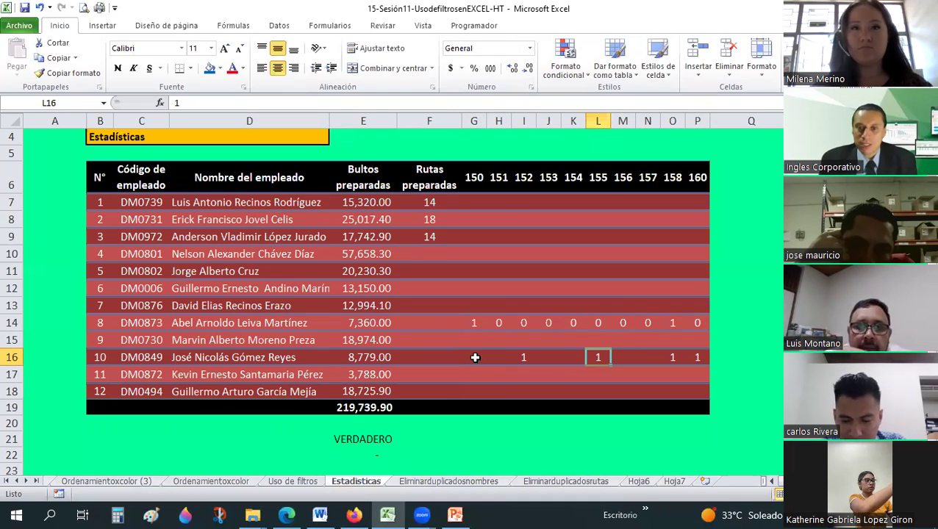
# Fill the remaining route cells of row 16 with 0, completing the row.
pyautogui.click(474, 357)
pyautogui.write('0')
pyautogui.press('Tab')
pyautogui.write('0')
pyautogui.press('Tab')
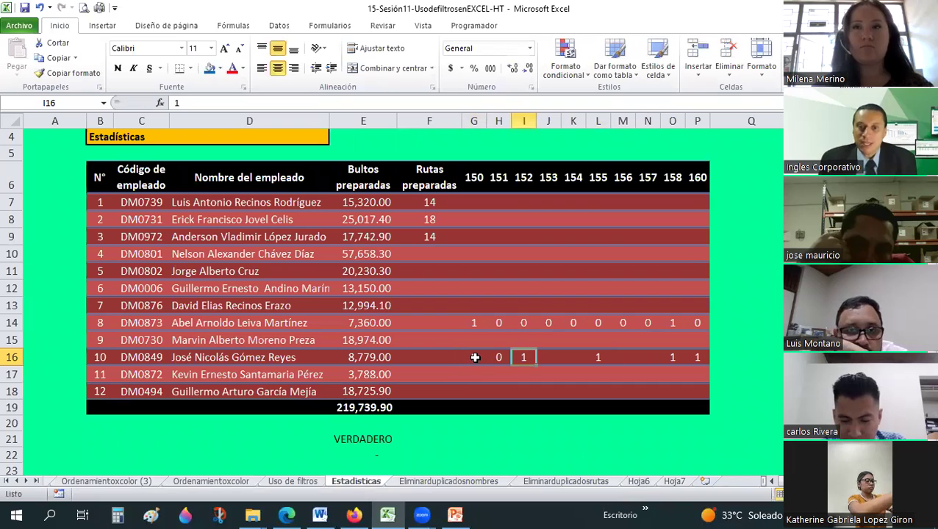
pyautogui.press('Tab')
pyautogui.write('0')
pyautogui.press('Tab')
pyautogui.press('Tab')
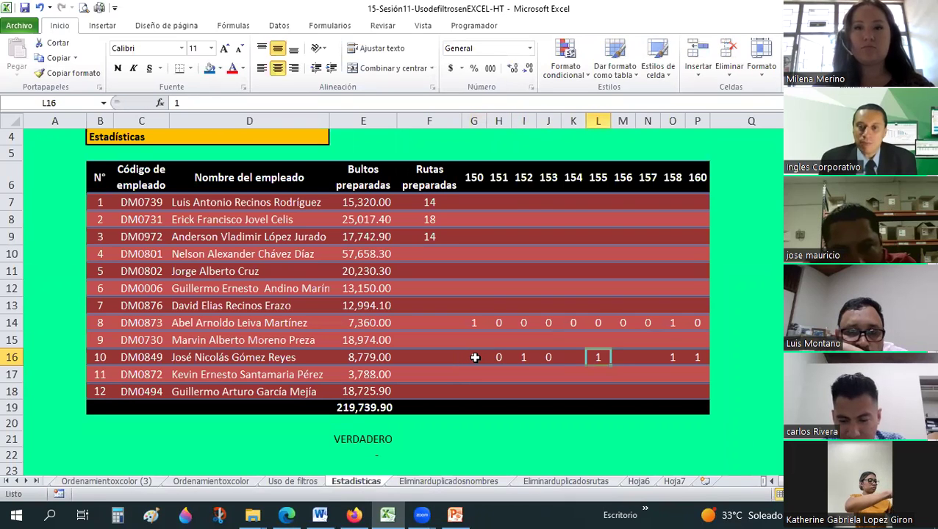
pyautogui.press('Left')
pyautogui.write('0')
pyautogui.press('Tab')
pyautogui.press('Tab')
pyautogui.write('0')
pyautogui.press('Tab')
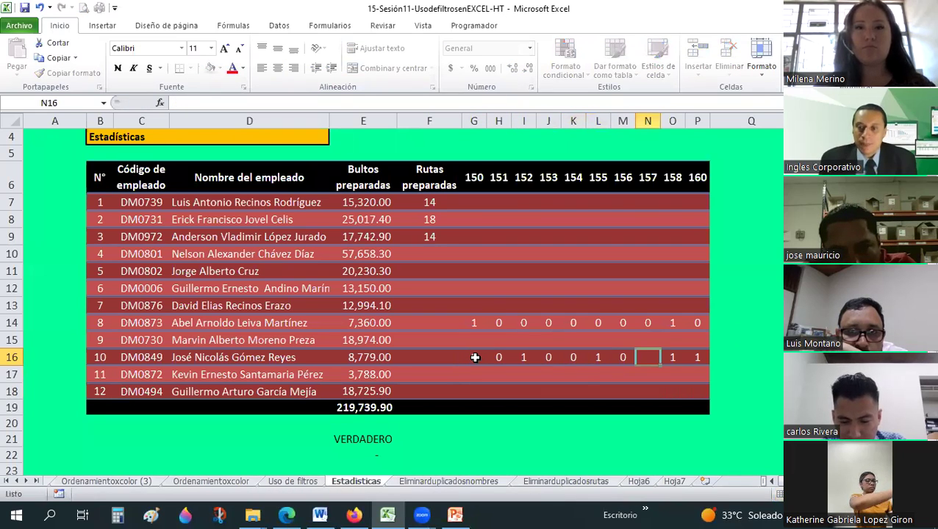
pyautogui.write('0')
pyautogui.press('Return')
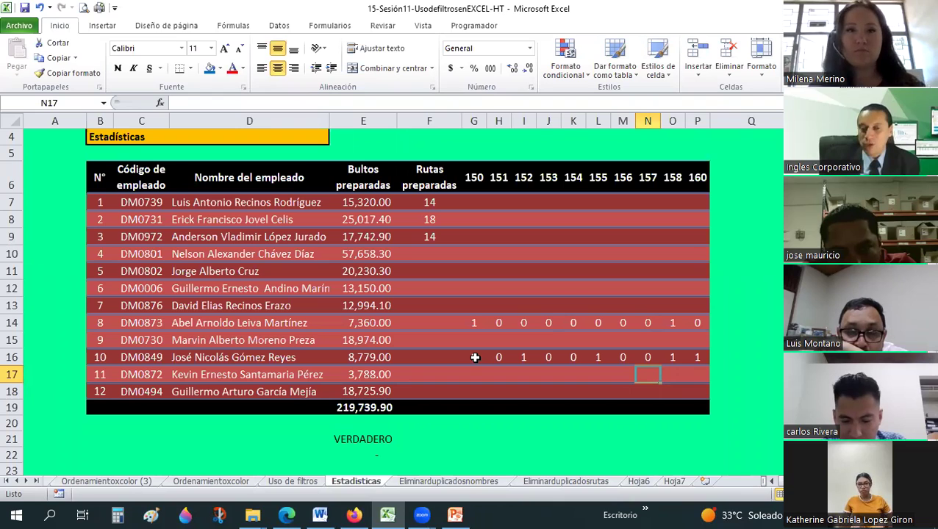
# Scroll back to the top and select the whole Estadísticas table area.
pyautogui.click(465, 271)
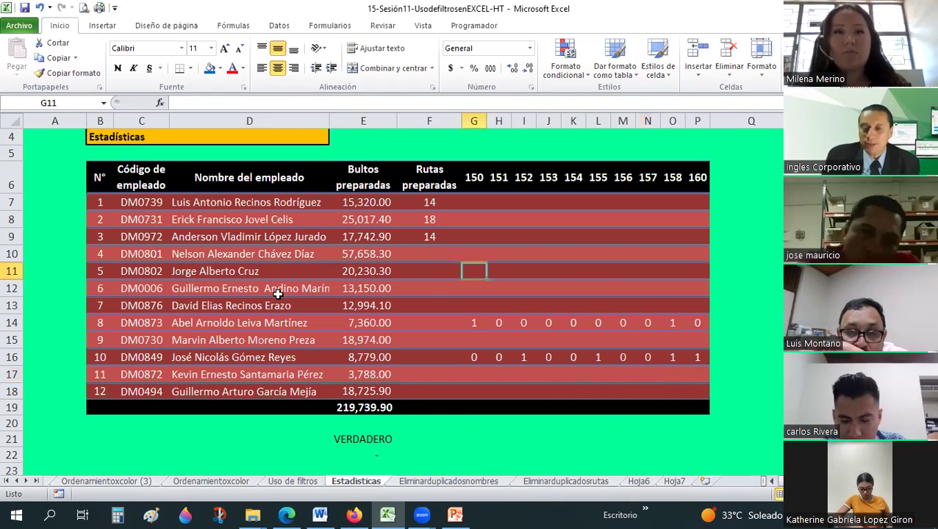
pyautogui.scroll(1, 478, 261)
pyautogui.press('Up')
pyautogui.press('Up')
pyautogui.press('Up')
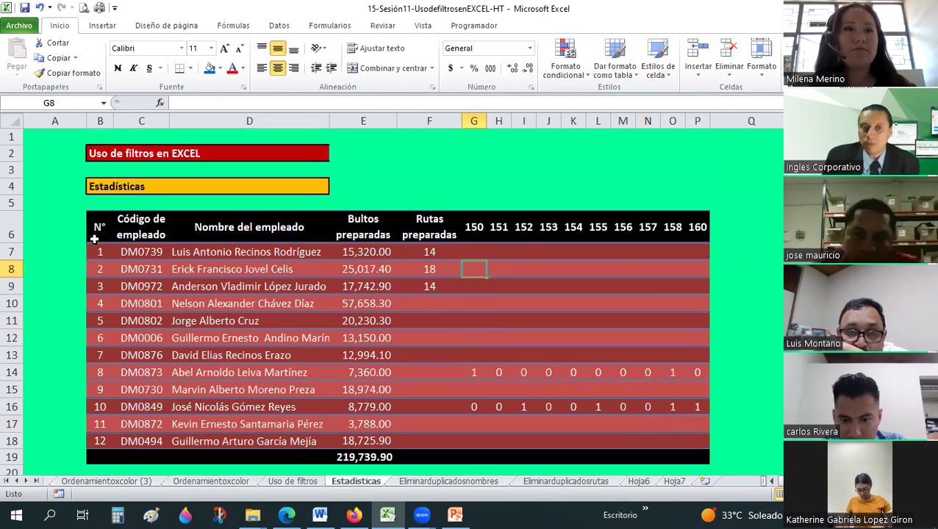
pyautogui.click(568, 293)
pyautogui.scroll(-1, 566, 286)
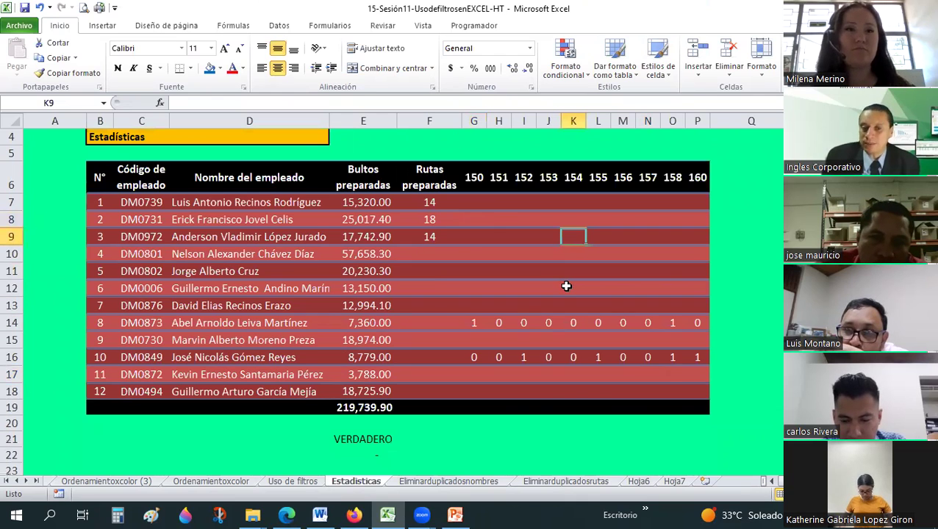
pyautogui.scroll(1, 566, 286)
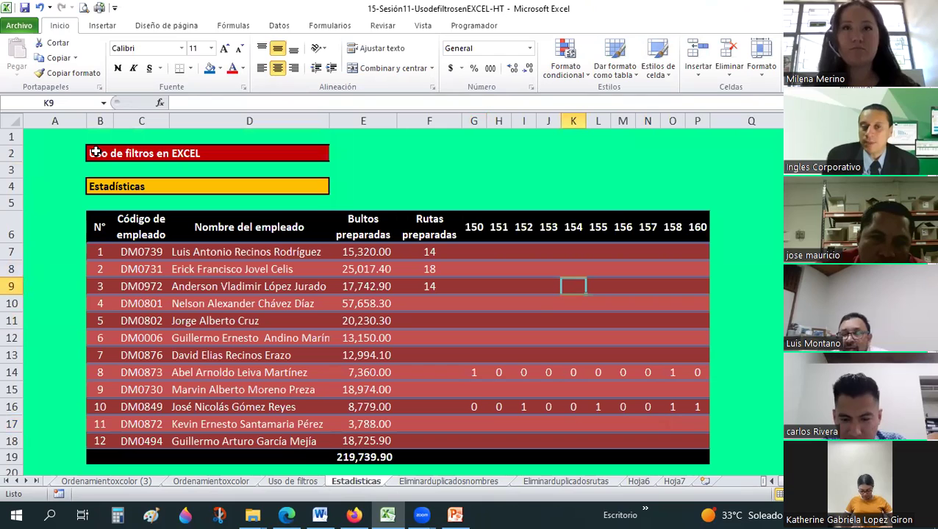
pyautogui.moveTo(92, 147); pyautogui.dragTo(697, 455)
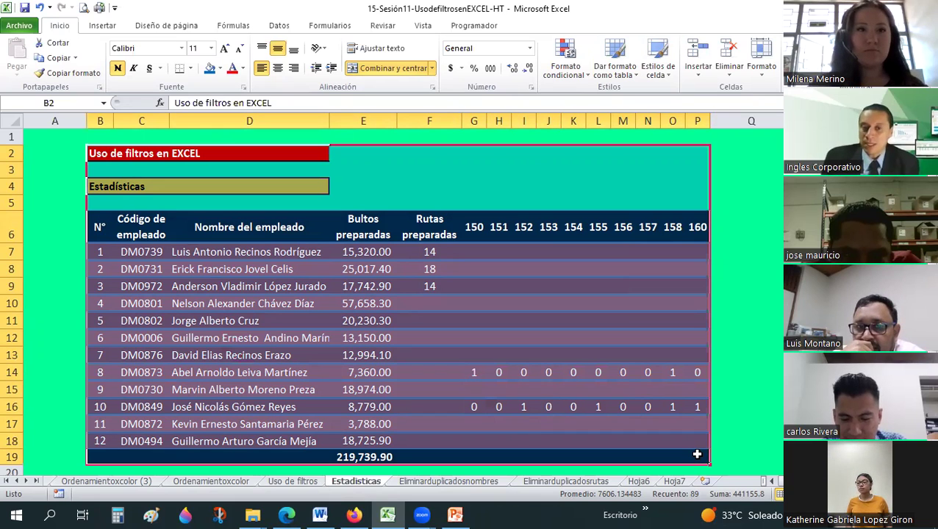
# Review the bultos SUMAR.SI formulas for employees 1 to 3 without changing them.
pyautogui.click(376, 258)
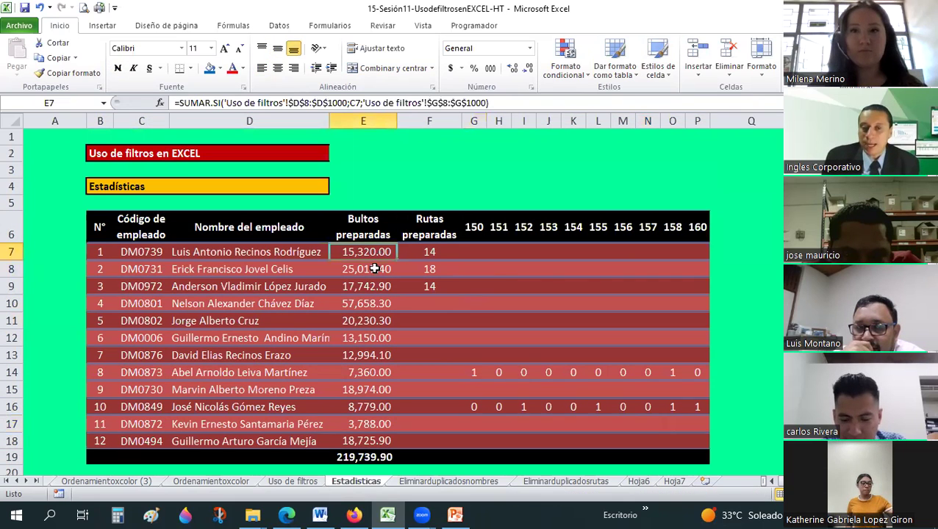
pyautogui.press('Down')
pyautogui.press('Down')
pyautogui.press('F2')
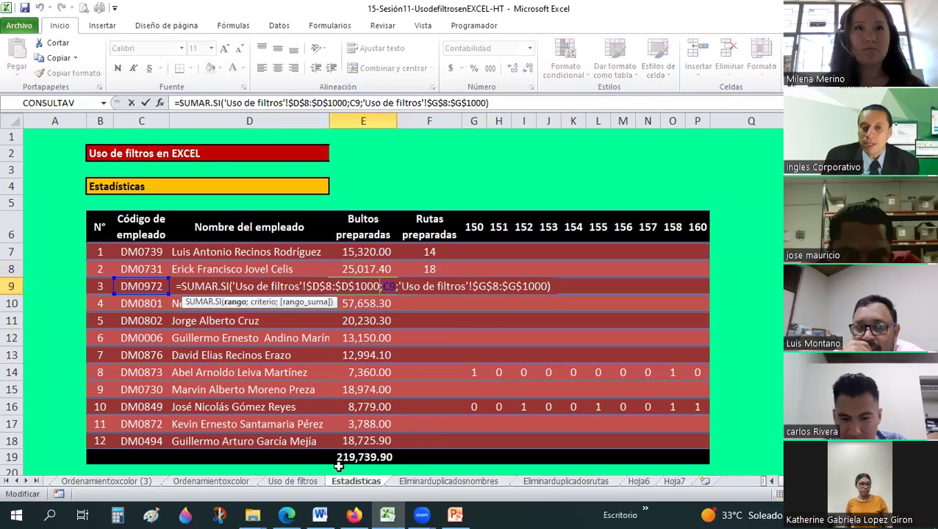
pyautogui.press('Escape')
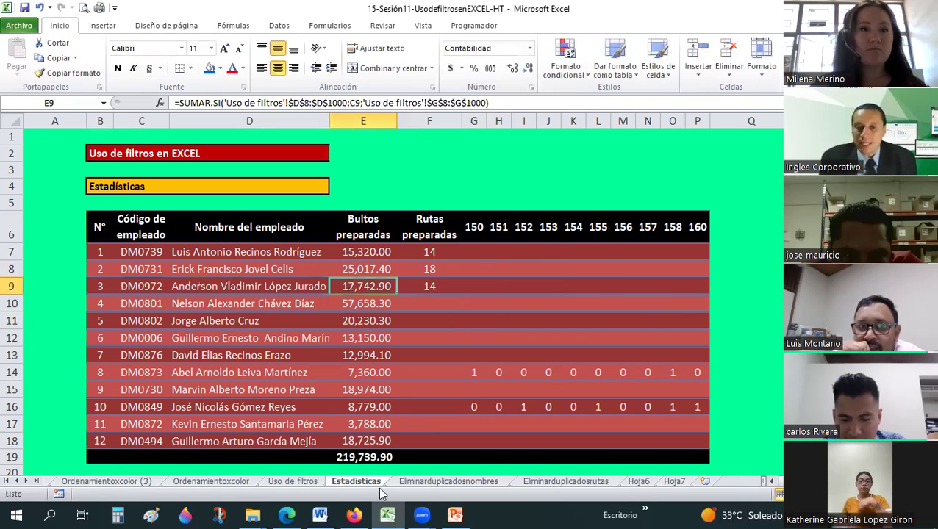
# Duplicate the Uso de filtros sheet with Mover o copiar, placing the copy before the original.
pyautogui.click(295, 482)
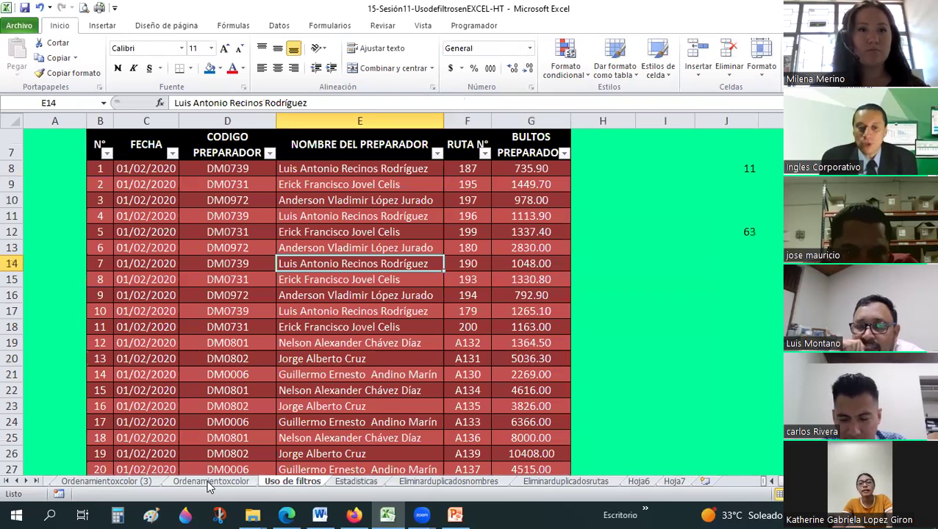
pyautogui.rightClick(287, 485)
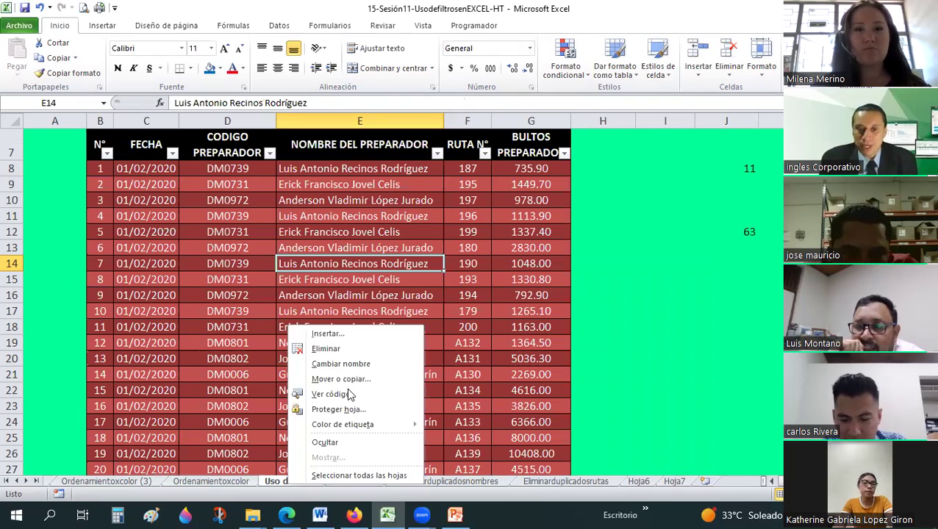
pyautogui.click(340, 380)
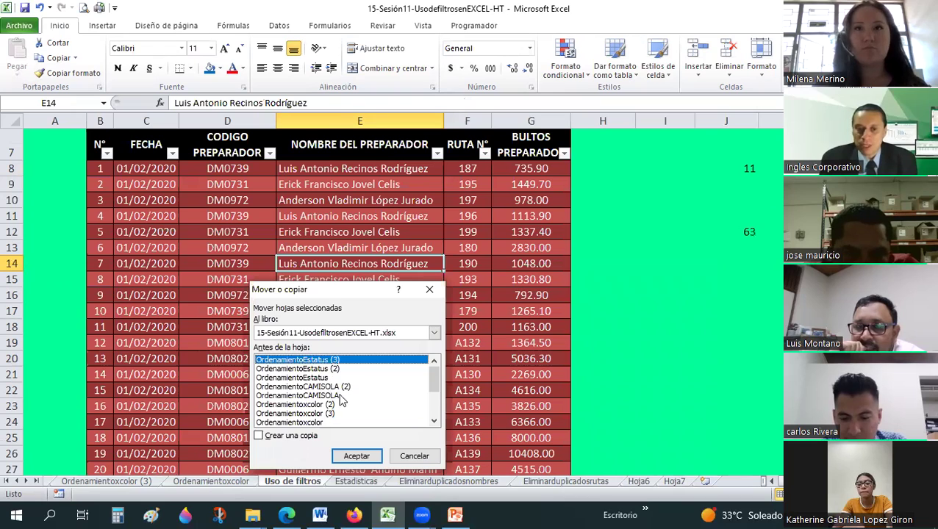
pyautogui.scroll(-3, 345, 398)
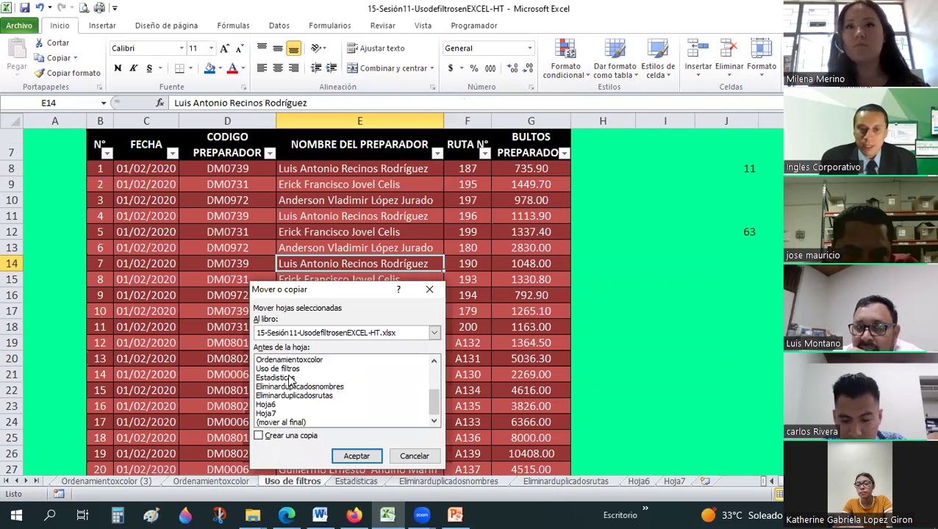
pyautogui.click(283, 368)
pyautogui.click(285, 438)
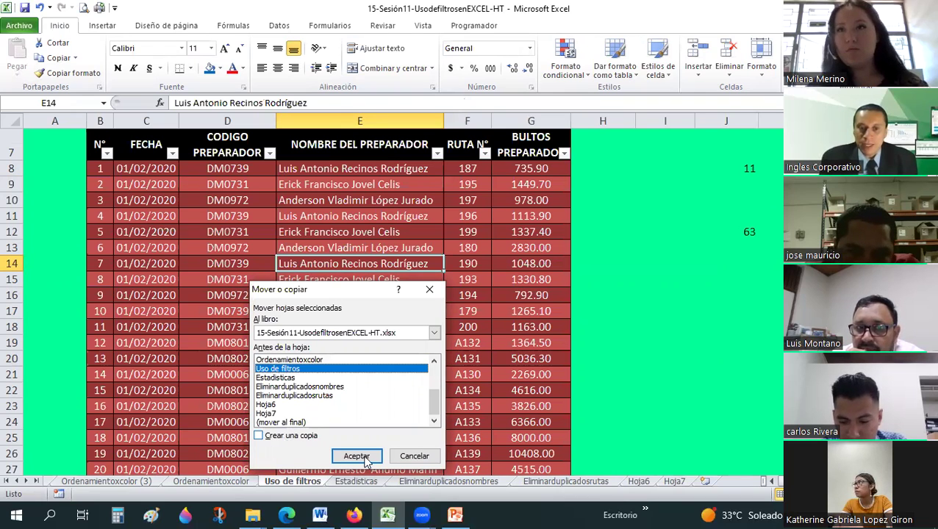
# Select the BULTOS PREPARADOS values on Uso de filtros (2) to check their 219,739.90 total.
pyautogui.click(356, 455)
pyautogui.click(455, 356)
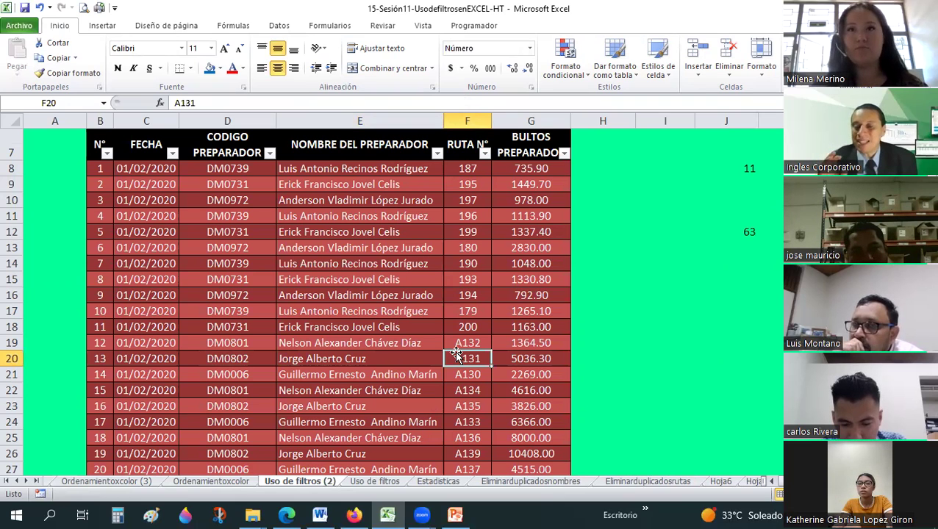
pyautogui.scroll(1, 524, 198)
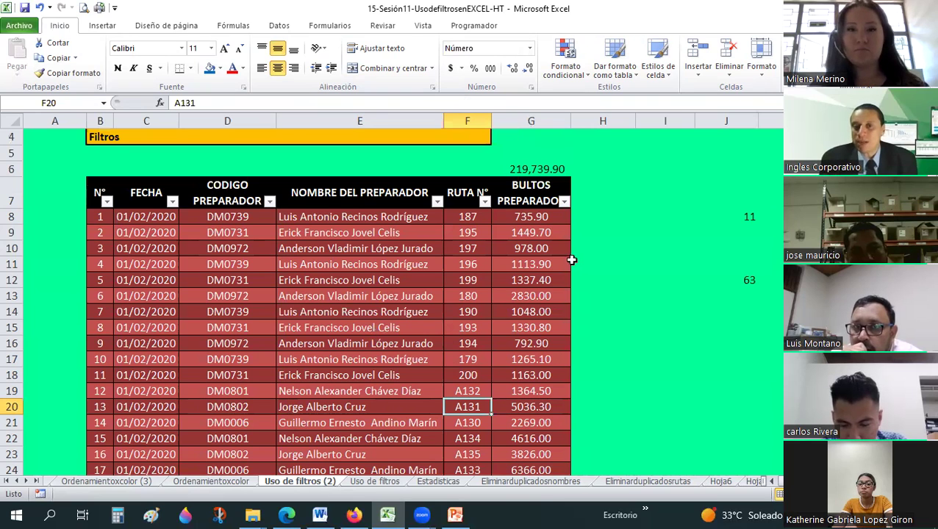
pyautogui.moveTo(531, 217)
pyautogui.mouseDown()
pyautogui.moveTo(531, 391)
pyautogui.moveTo(568, 443)
pyautogui.moveTo(545, 383)
pyautogui.mouseUp()
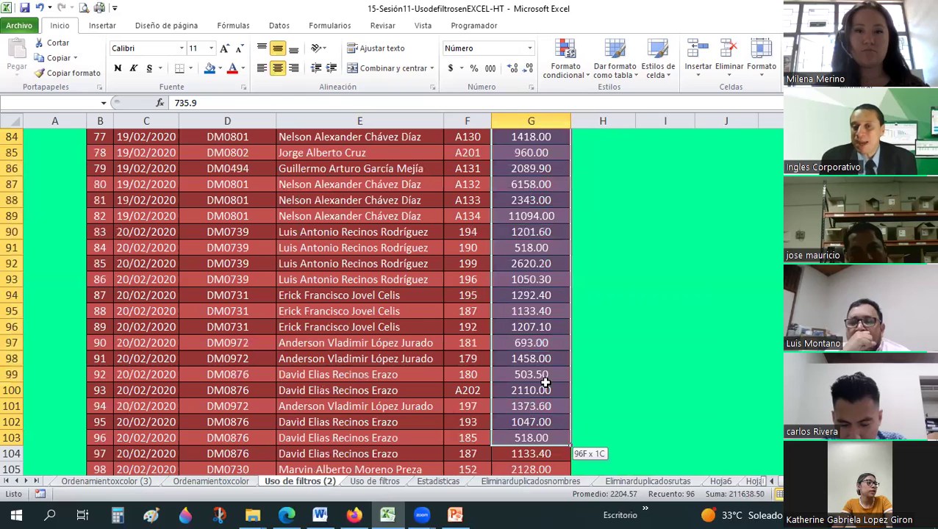
pyautogui.moveTo(542, 343); pyautogui.dragTo(541, 343)
pyautogui.scroll(13, 542, 342)
pyautogui.scroll(15, 542, 343)
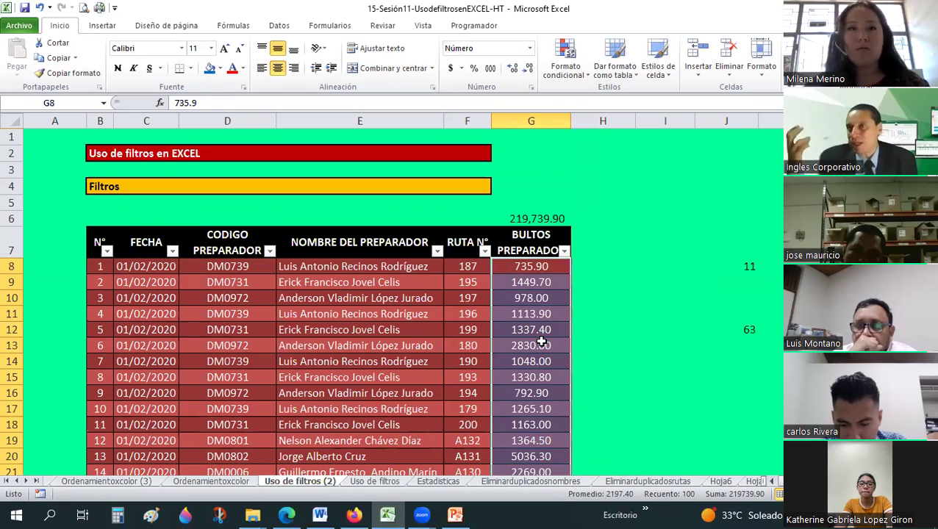
# Apply a Top 10 'superiores' number filter to the BULTOS PREPARADOS column.
pyautogui.click(541, 342)
pyautogui.click(564, 251)
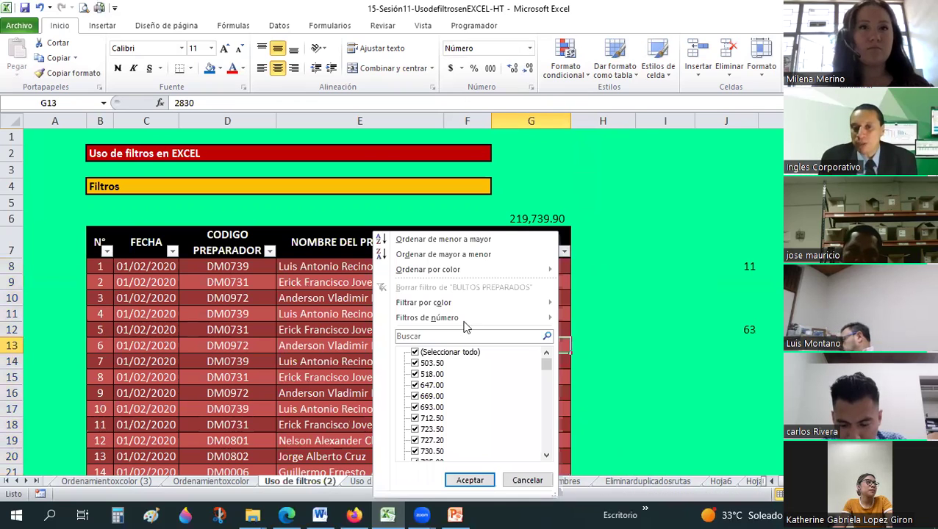
pyautogui.moveTo(440, 326)
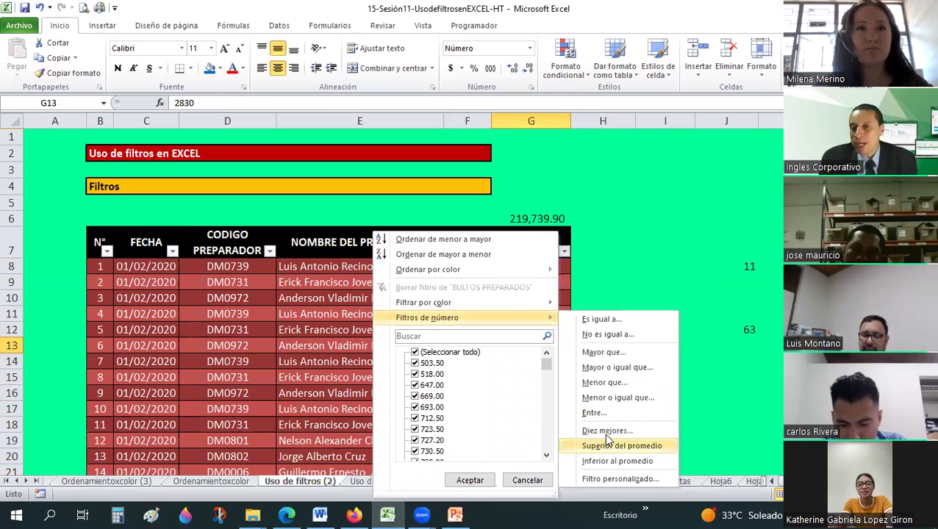
pyautogui.click(607, 432)
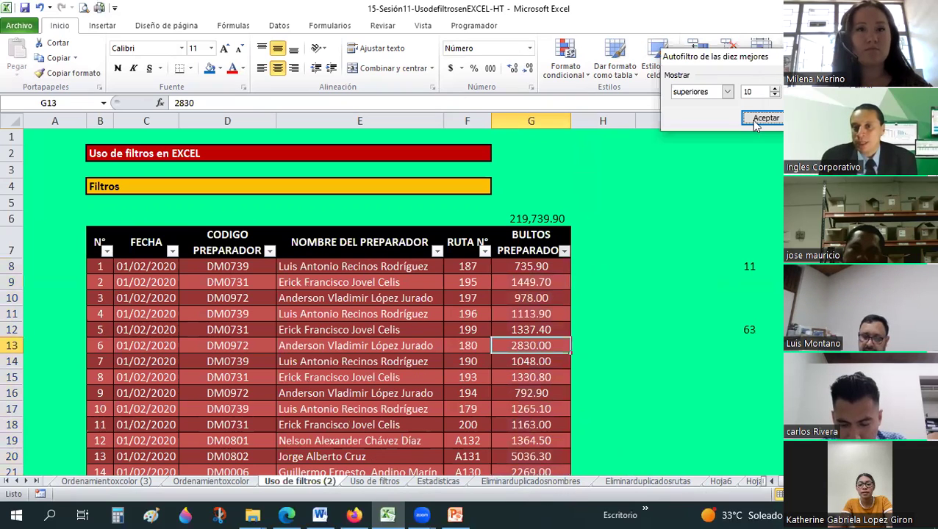
pyautogui.click(683, 95)
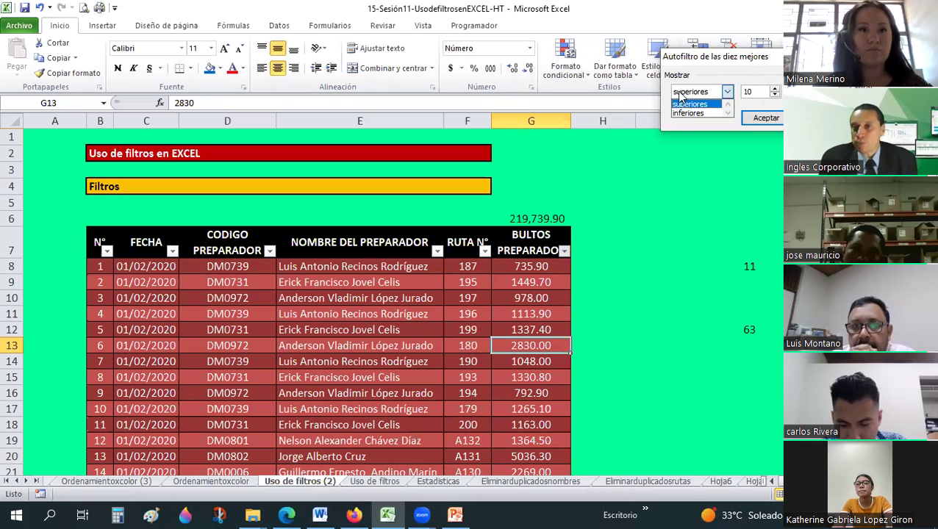
pyautogui.click(687, 104)
pyautogui.press('Tab')
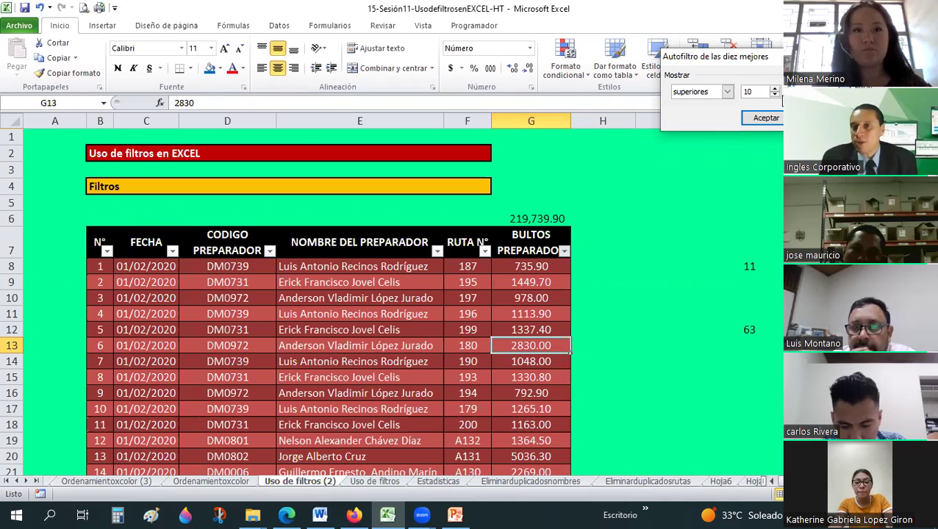
pyautogui.click(765, 118)
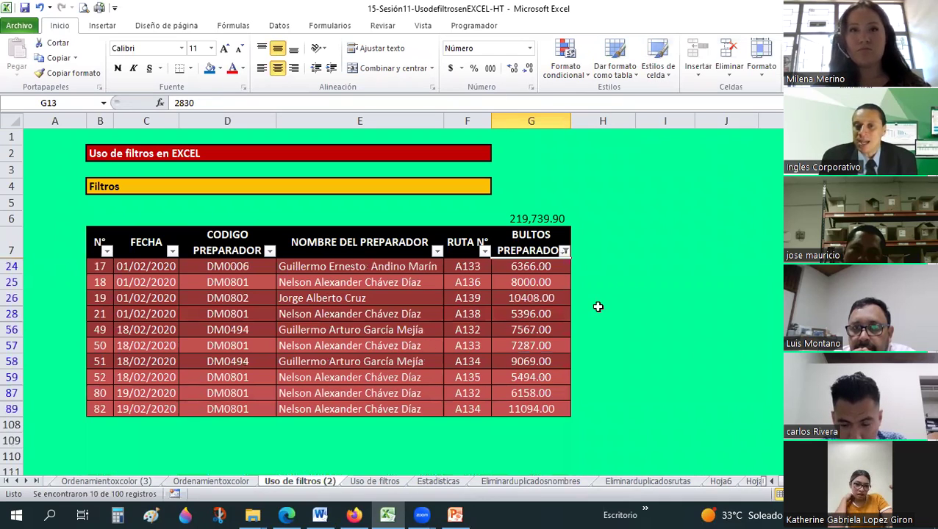
# Inspect the ten filtered BULTOS PREPARADOS values, from 5,396 to 11,094, and their sum.
pyautogui.click(613, 308)
pyautogui.scroll(-1, 613, 307)
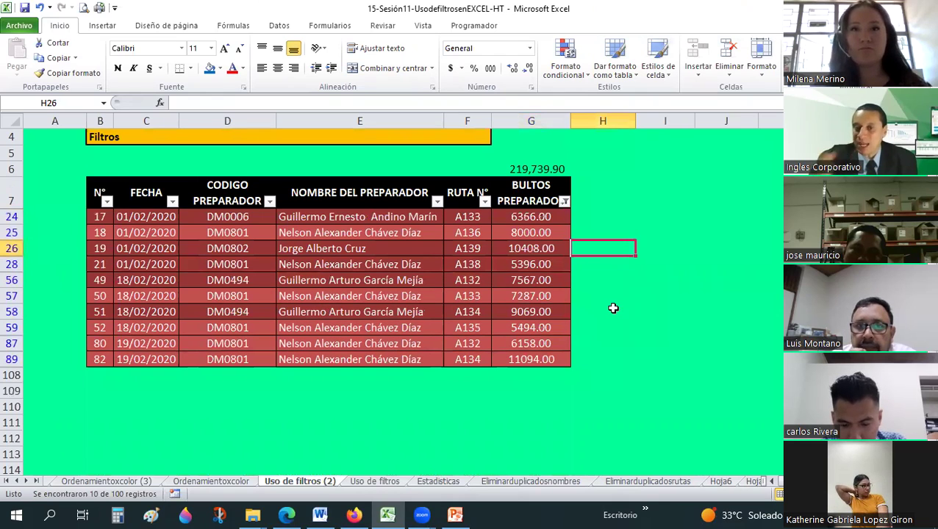
pyautogui.moveTo(516, 217); pyautogui.dragTo(515, 357)
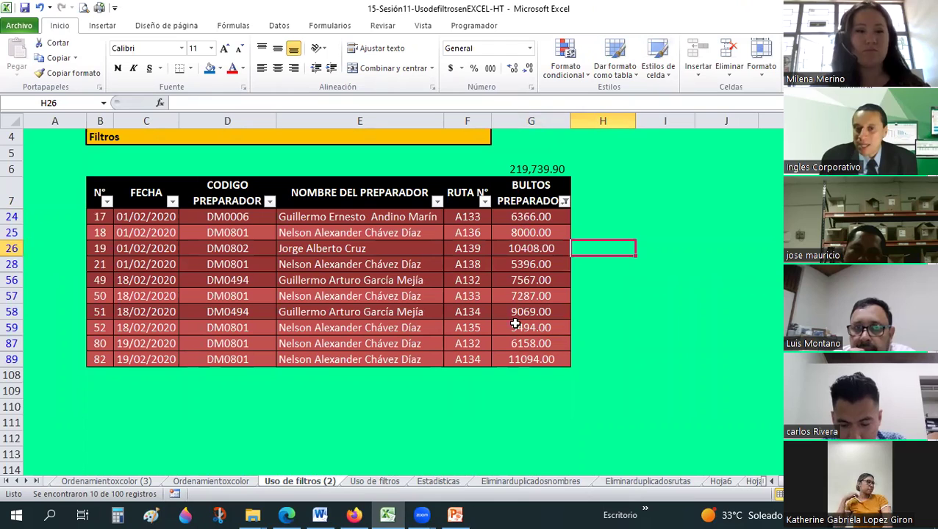
pyautogui.click(707, 307)
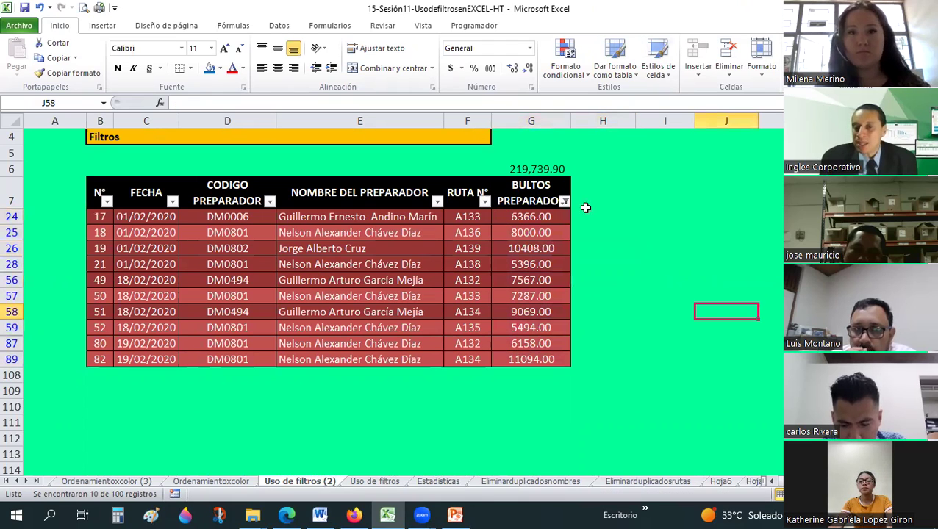
pyautogui.click(564, 201)
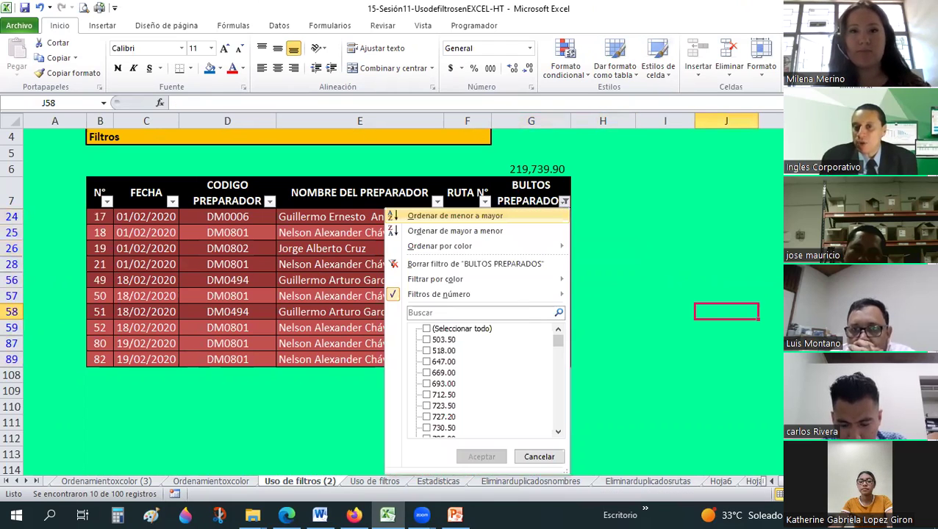
pyautogui.click(613, 234)
pyautogui.moveTo(542, 216); pyautogui.dragTo(545, 349)
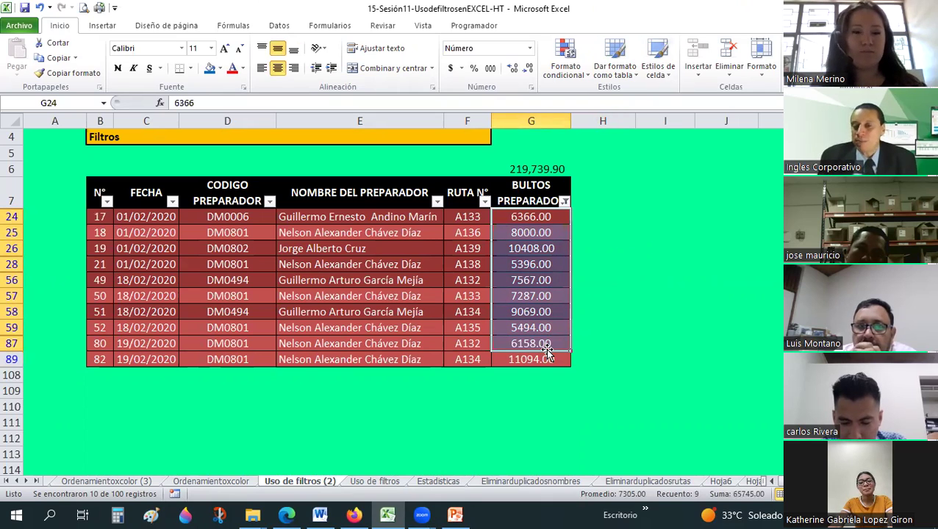
pyautogui.click(530, 316)
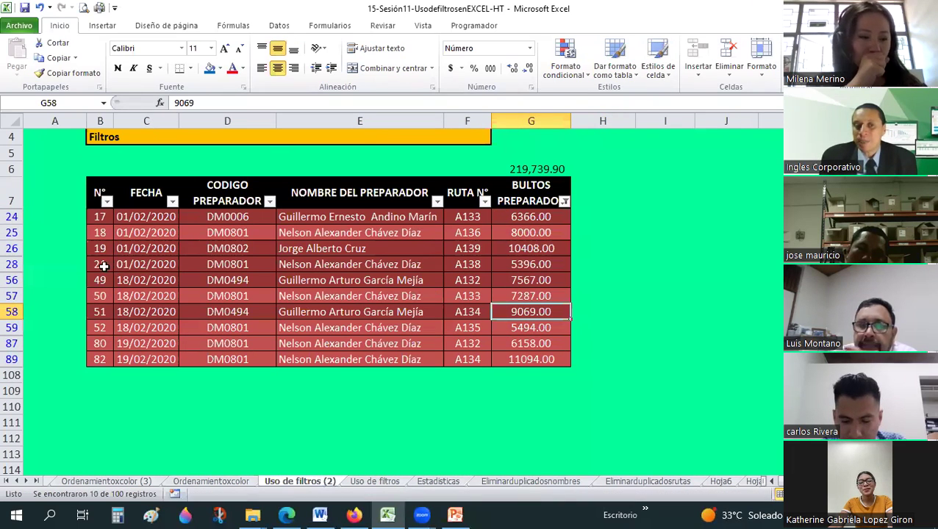
pyautogui.click(147, 219)
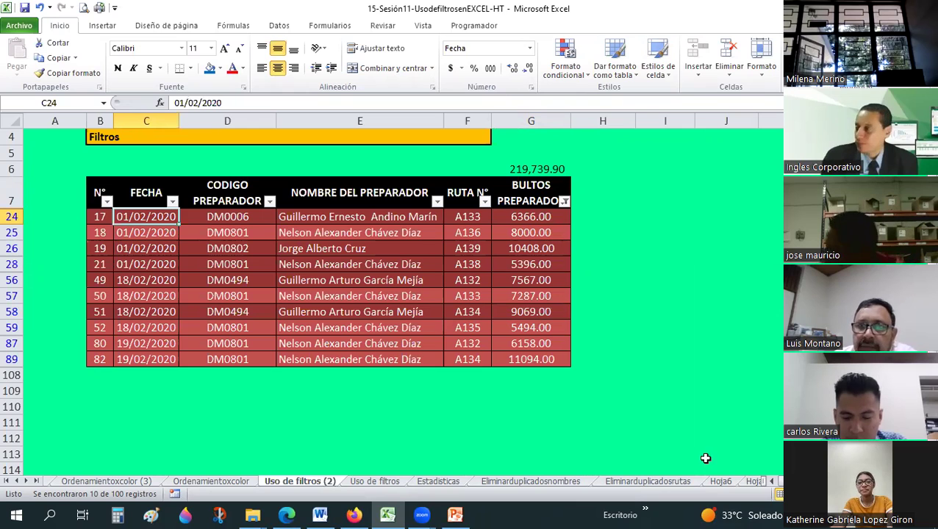
# Delete the Hoja6 and Uso de filtros (2) sheets.
pyautogui.click(770, 375)
pyautogui.click(722, 481)
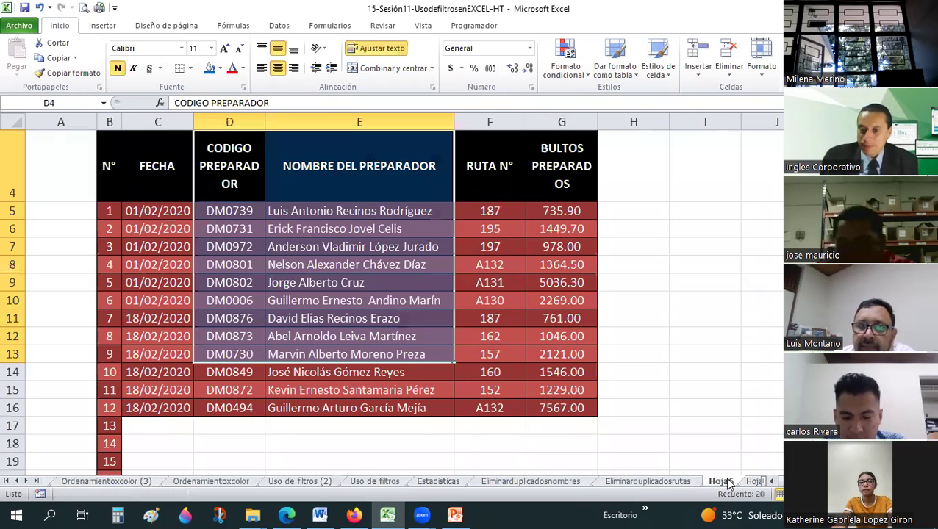
pyautogui.rightClick(724, 482)
pyautogui.click(750, 346)
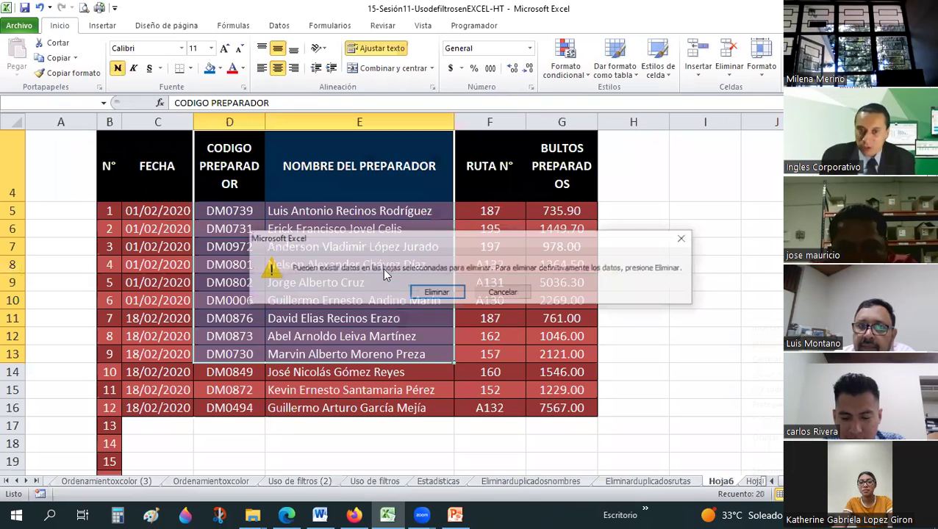
pyautogui.press('Return')
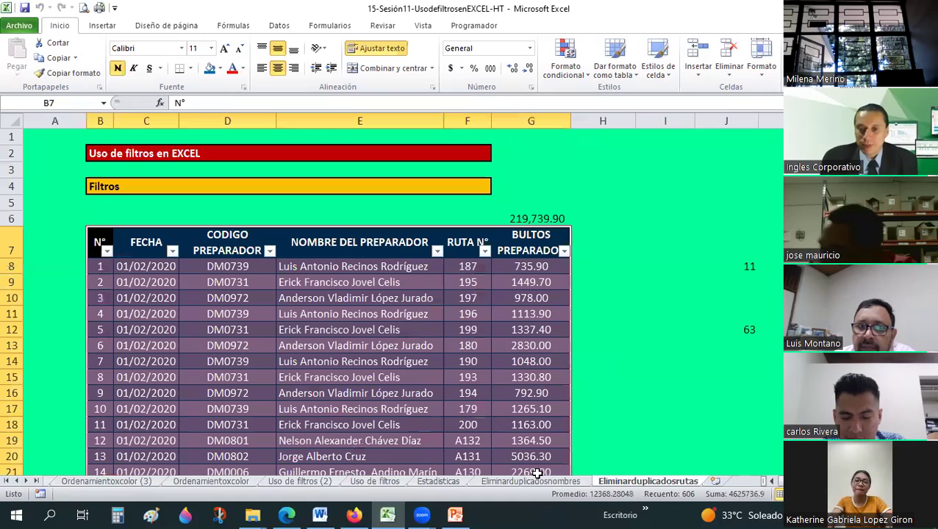
pyautogui.rightClick(299, 479)
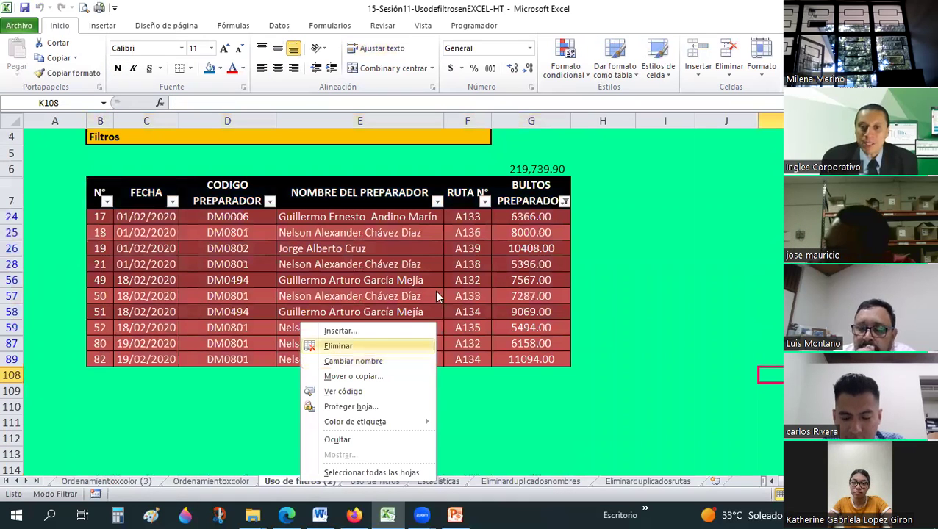
pyautogui.click(382, 345)
# Delete the Ordenamientoxcolor (3) and Ordenamientoxcolor (2) sheets.
pyautogui.rightClick(127, 483)
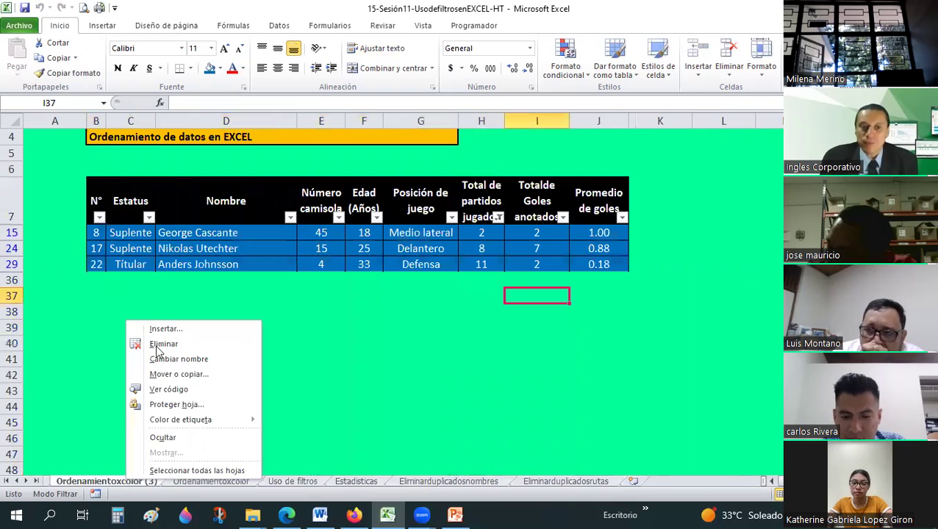
pyautogui.click(154, 344)
pyautogui.click(419, 288)
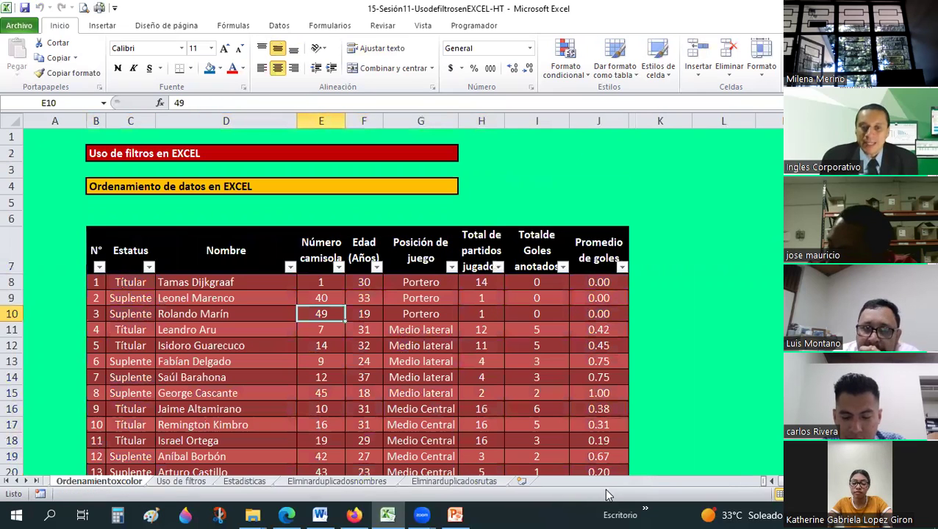
pyautogui.click(13, 482)
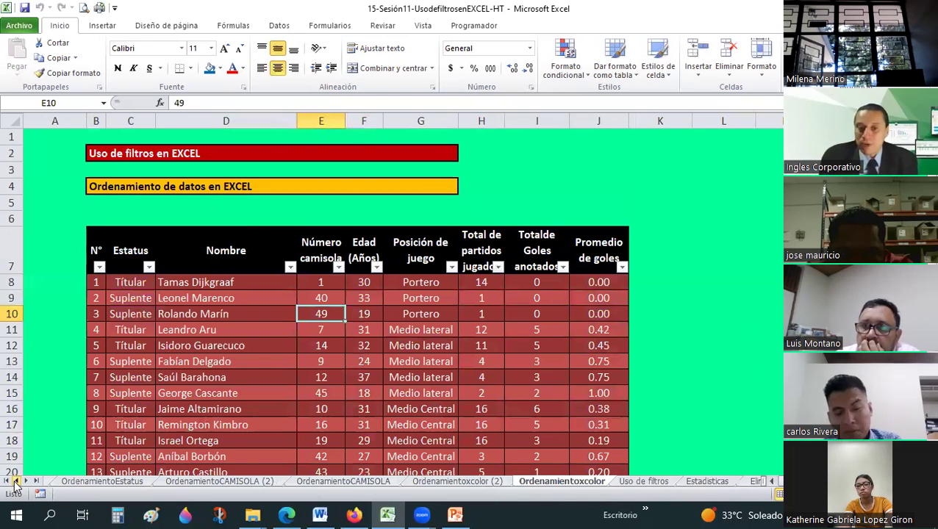
pyautogui.click(476, 485)
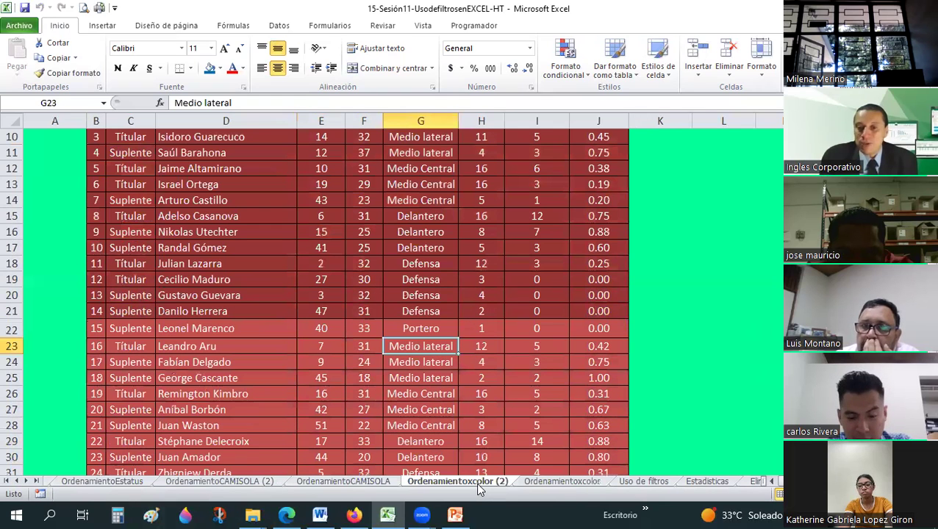
pyautogui.rightClick(506, 349)
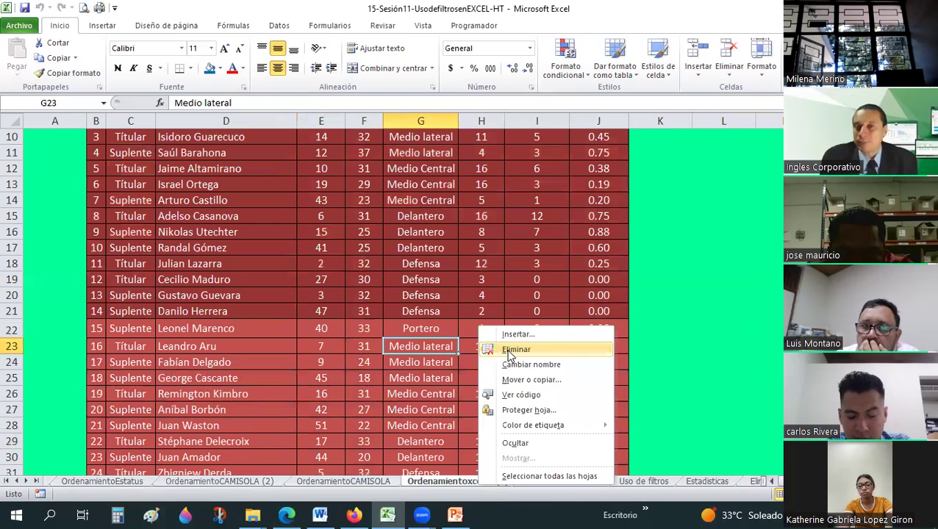
pyautogui.click(511, 347)
pyautogui.click(437, 293)
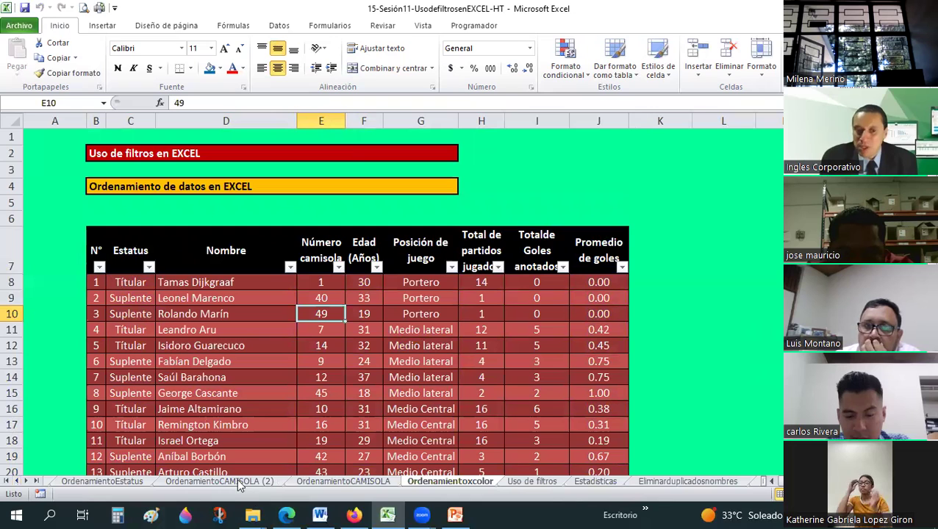
# Delete the OrdenamientoCAMISOLA (2), OrdenamientoEstatus (2) and OrdenamientoEstatus (3) sheets.
pyautogui.click(239, 483)
pyautogui.rightClick(278, 348)
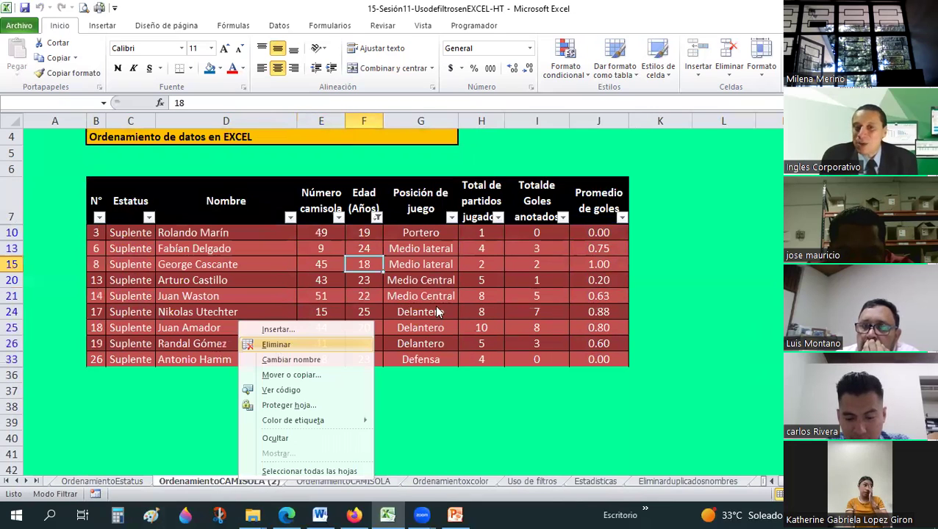
pyautogui.press('Return')
pyautogui.click(434, 293)
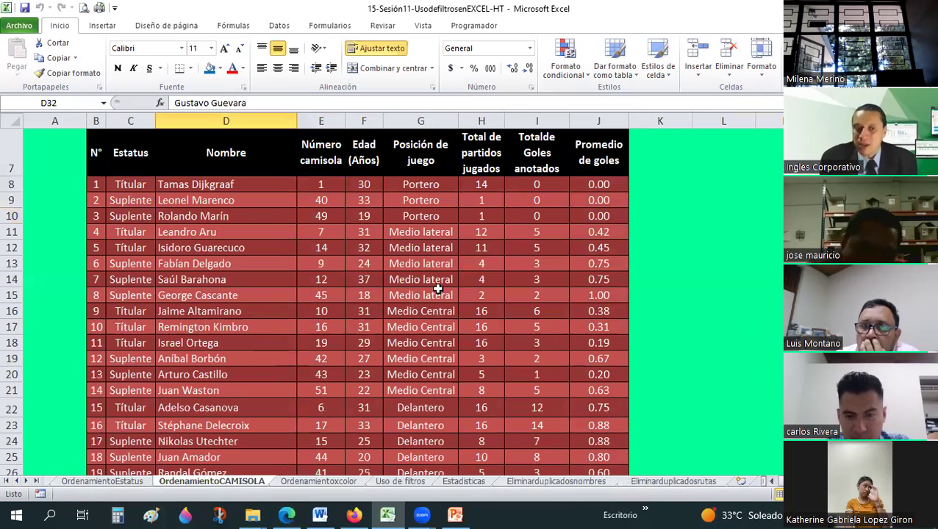
pyautogui.click(17, 482)
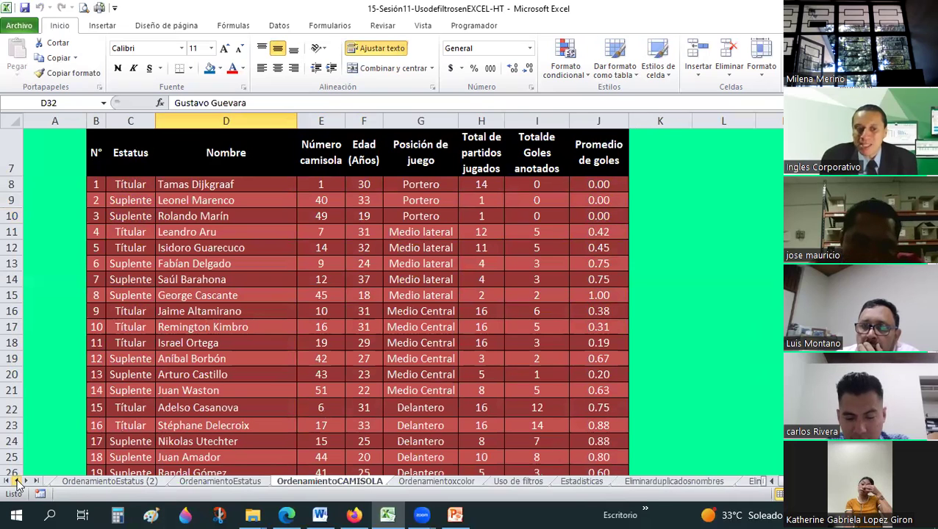
pyautogui.click(16, 481)
pyautogui.rightClick(263, 481)
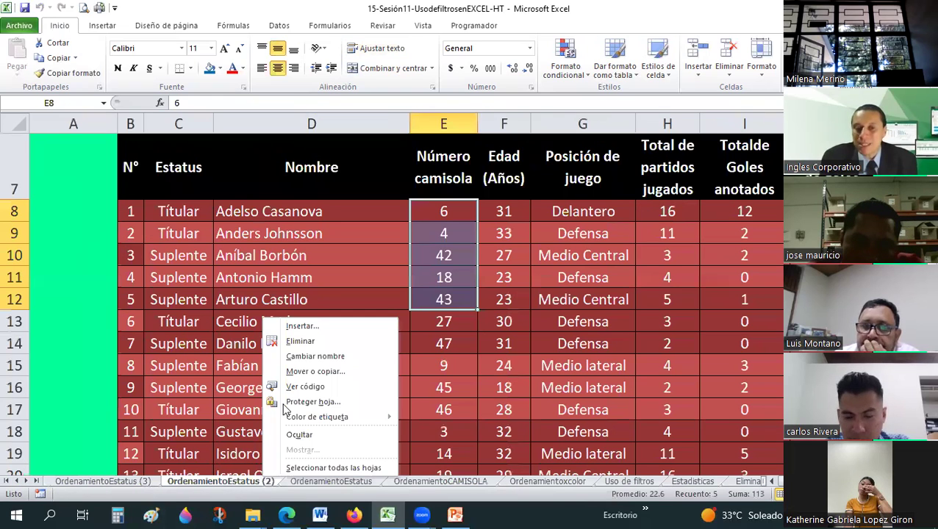
pyautogui.click(299, 341)
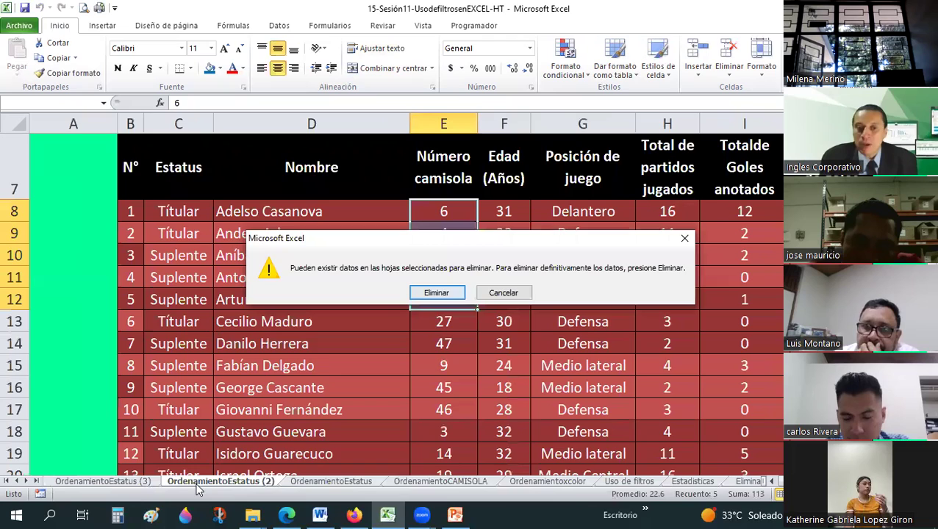
pyautogui.press('Return')
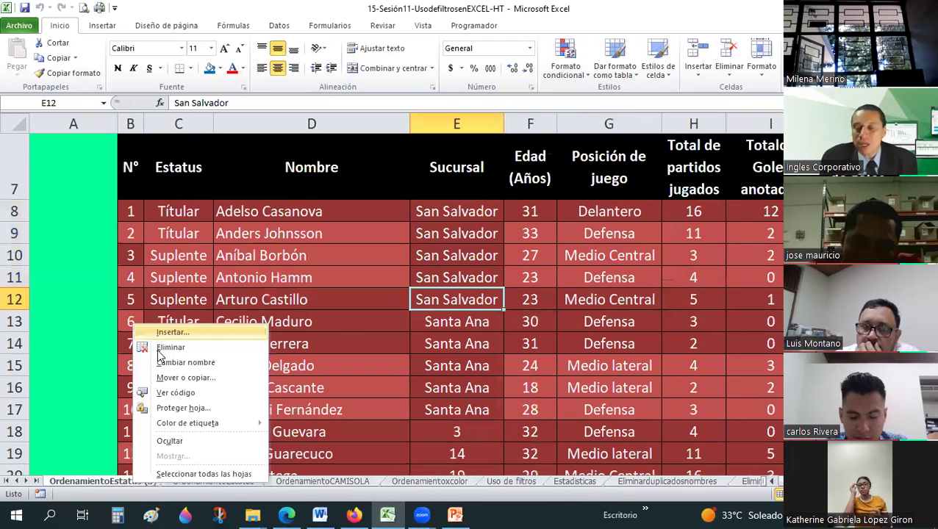
pyautogui.click(156, 347)
pyautogui.click(417, 293)
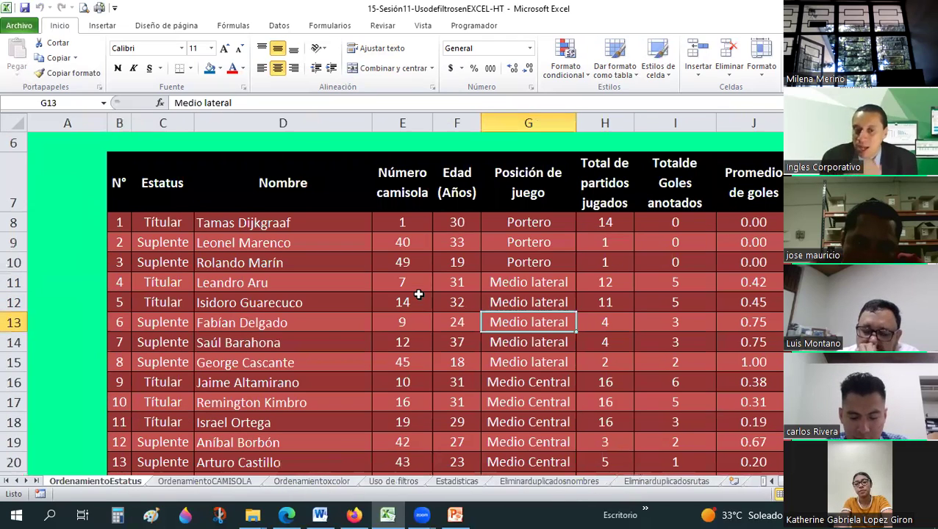